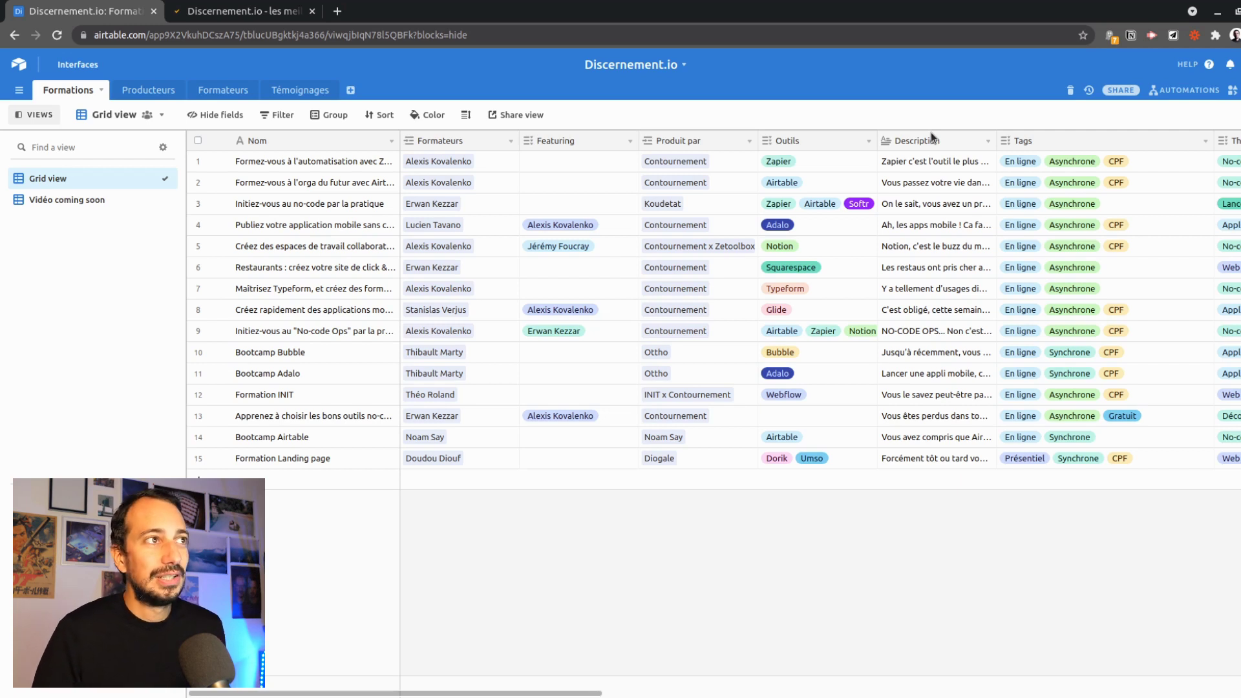
Switch to the Discernement.io site and look through its home page, from the introduction to the training catalogue.
{"action": "left_click", "coordinate": [258, 11]}
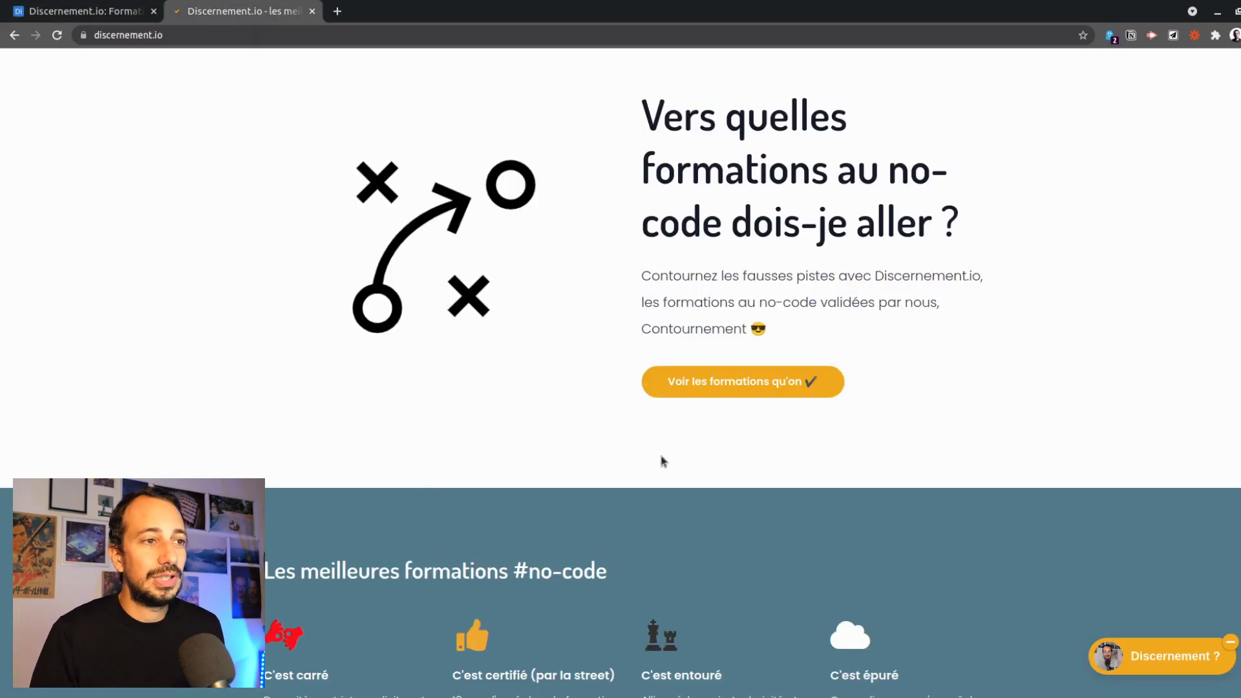
{"action": "scroll", "coordinate": [662, 461], "scroll_direction": "down", "scroll_amount": 5}
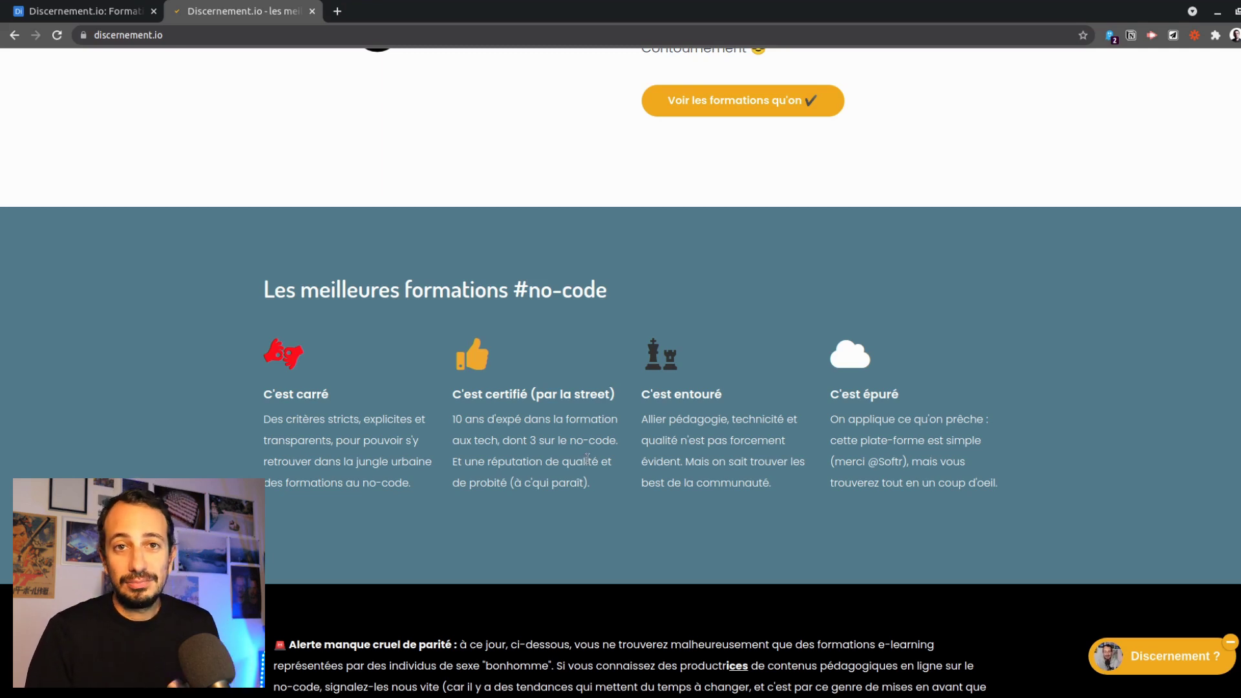
{"action": "scroll", "coordinate": [525, 536], "scroll_direction": "down", "scroll_amount": 4}
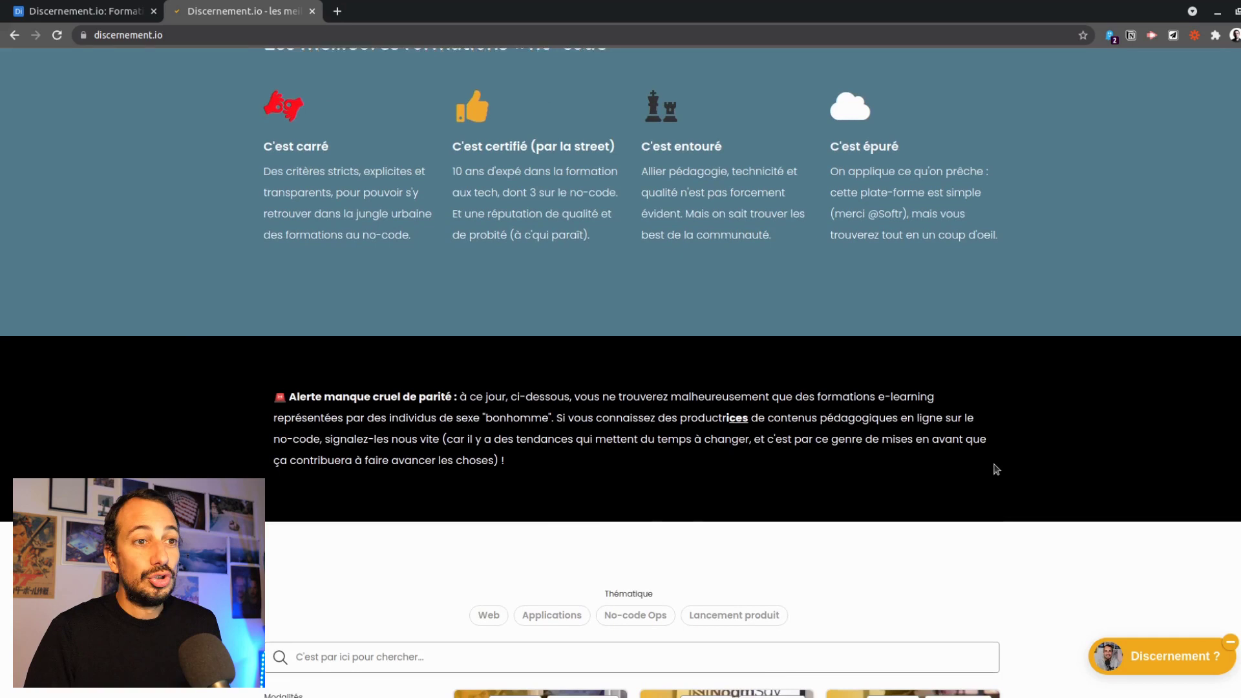
{"action": "scroll", "coordinate": [1008, 462], "scroll_direction": "down", "scroll_amount": 3}
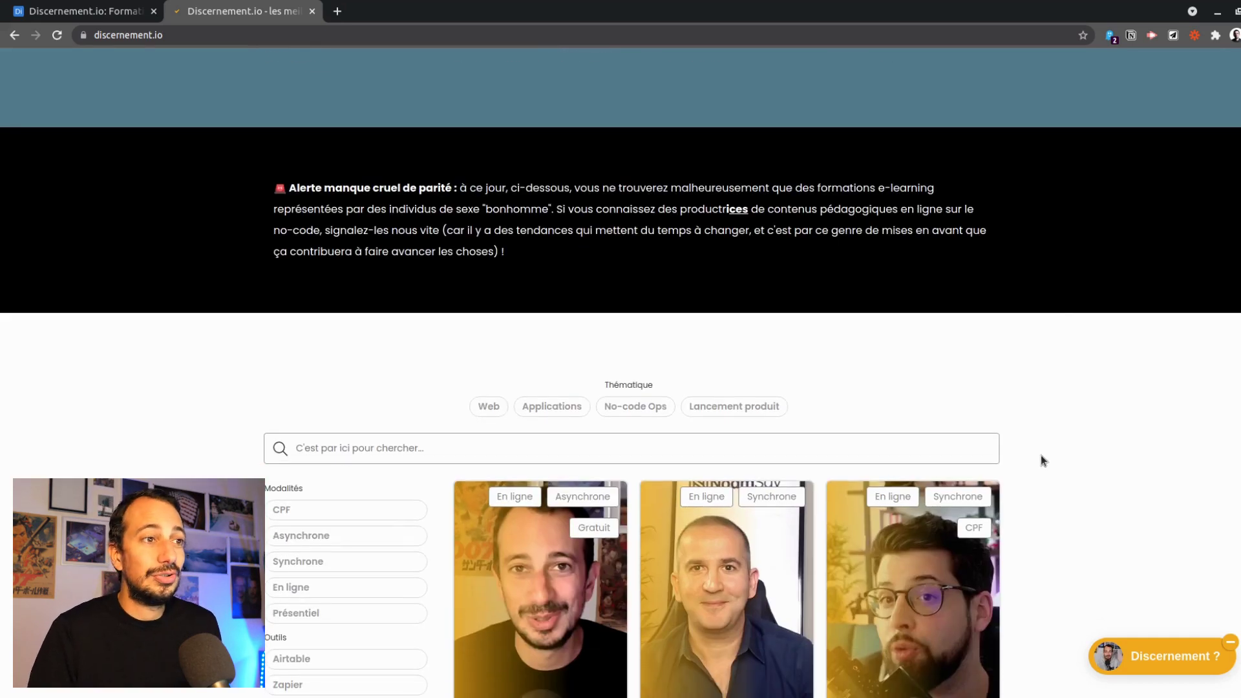
{"action": "scroll", "coordinate": [1041, 460], "scroll_direction": "down", "scroll_amount": 14}
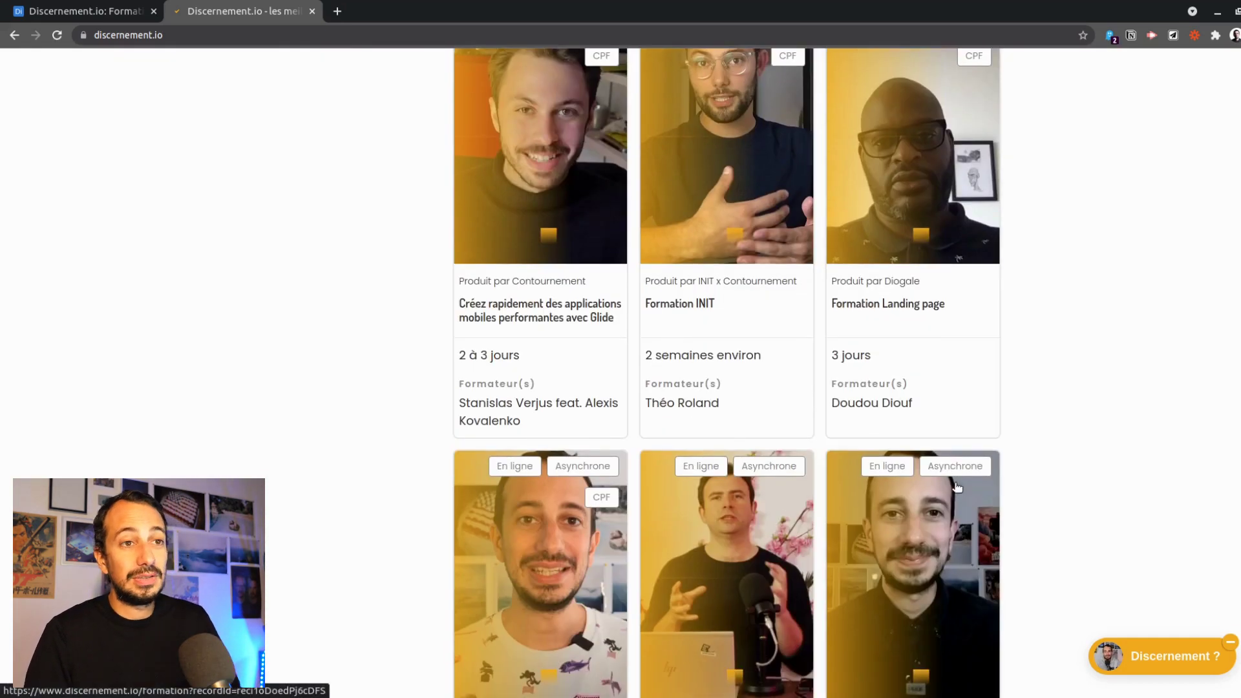
{"action": "scroll", "coordinate": [1072, 277], "scroll_direction": "down", "scroll_amount": 4}
{"action": "scroll", "coordinate": [963, 381], "scroll_direction": "down", "scroll_amount": 4}
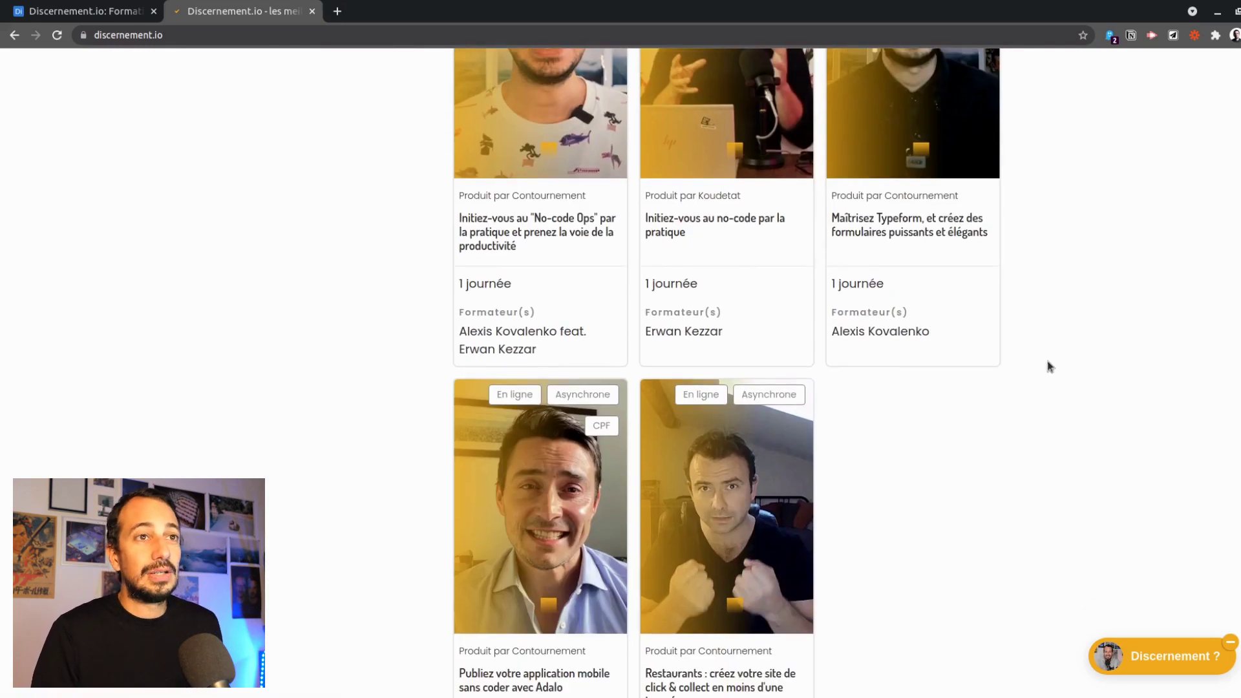
{"action": "scroll", "coordinate": [1046, 362], "scroll_direction": "up", "scroll_amount": 5}
{"action": "scroll", "coordinate": [1013, 347], "scroll_direction": "up", "scroll_amount": 4}
{"action": "scroll", "coordinate": [1013, 347], "scroll_direction": "up", "scroll_amount": 15}
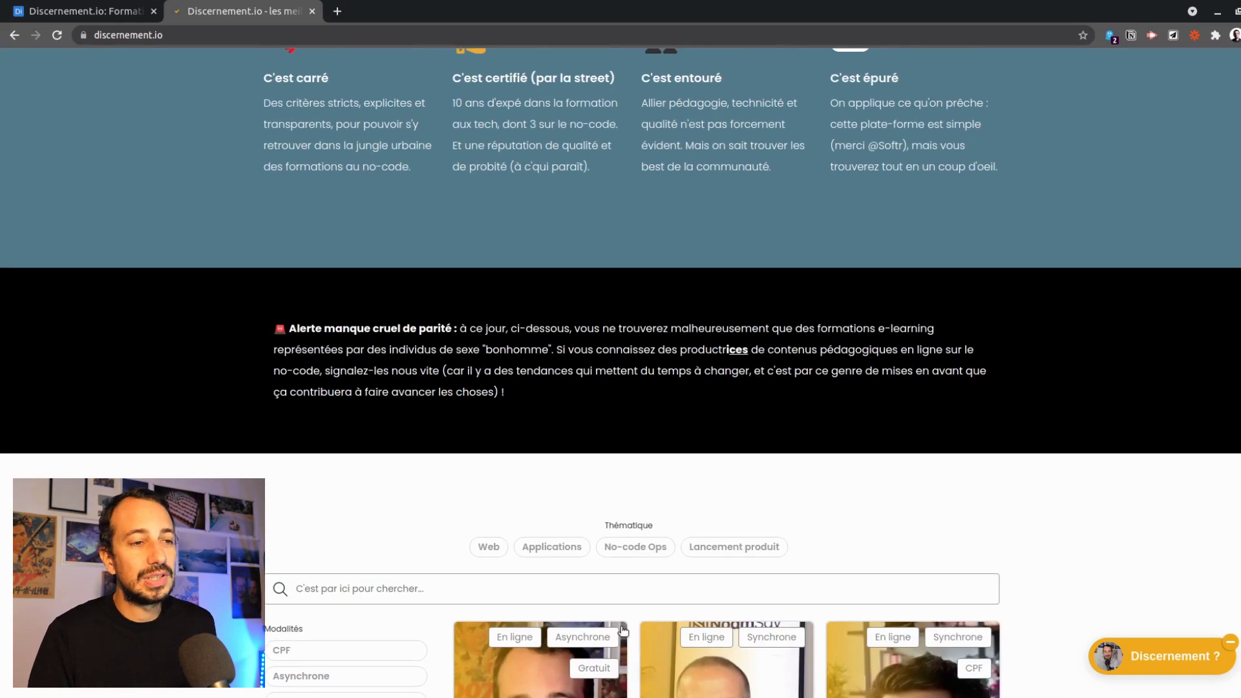
{"action": "scroll", "coordinate": [666, 507], "scroll_direction": "up", "scroll_amount": 4}
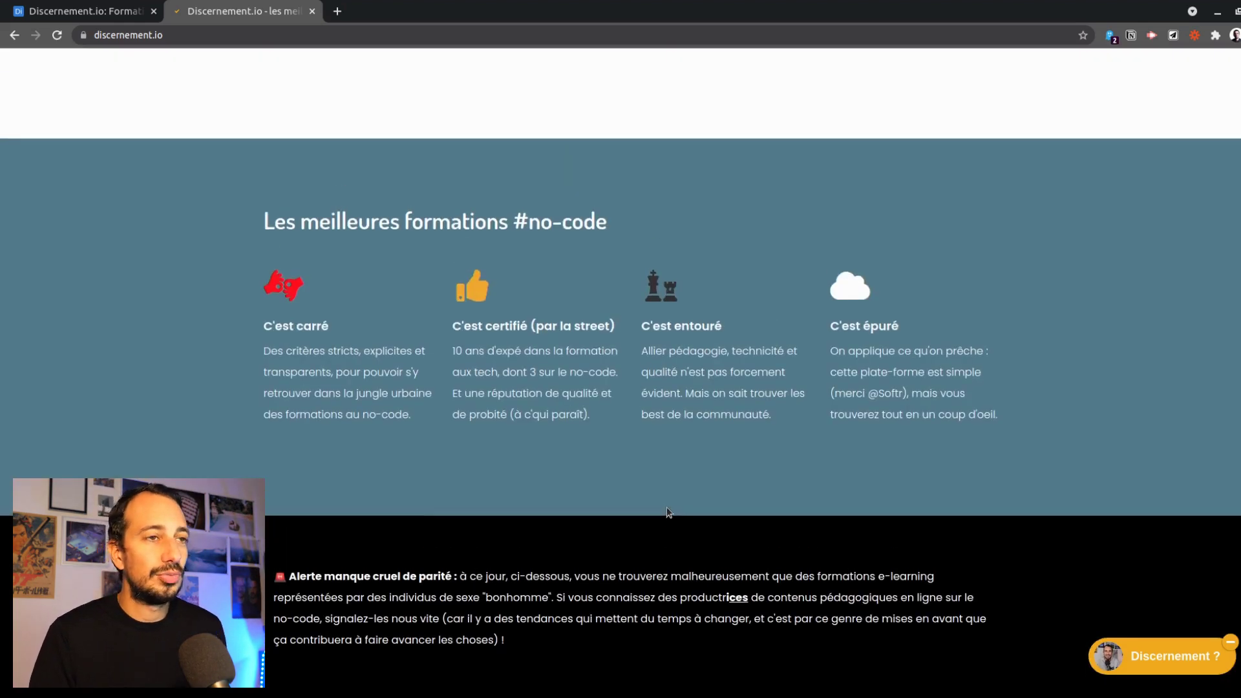
{"action": "scroll", "coordinate": [668, 511], "scroll_direction": "up", "scroll_amount": 3}
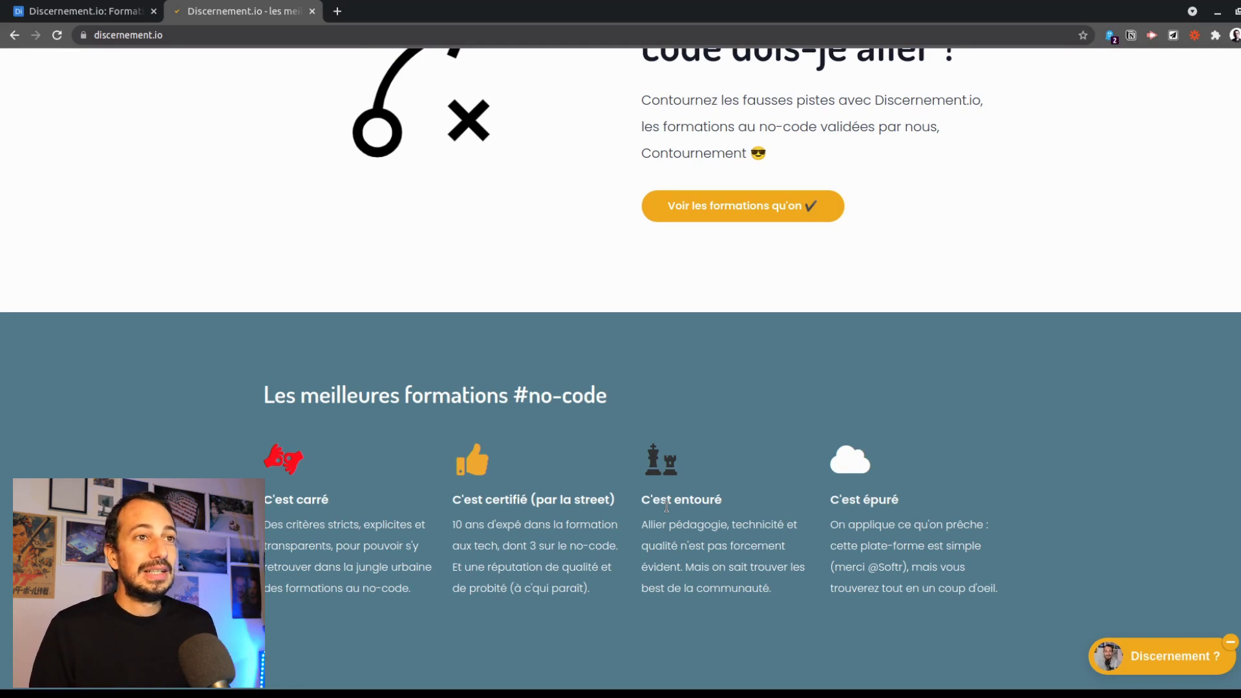
{"action": "scroll", "coordinate": [666, 506], "scroll_direction": "up", "scroll_amount": 4}
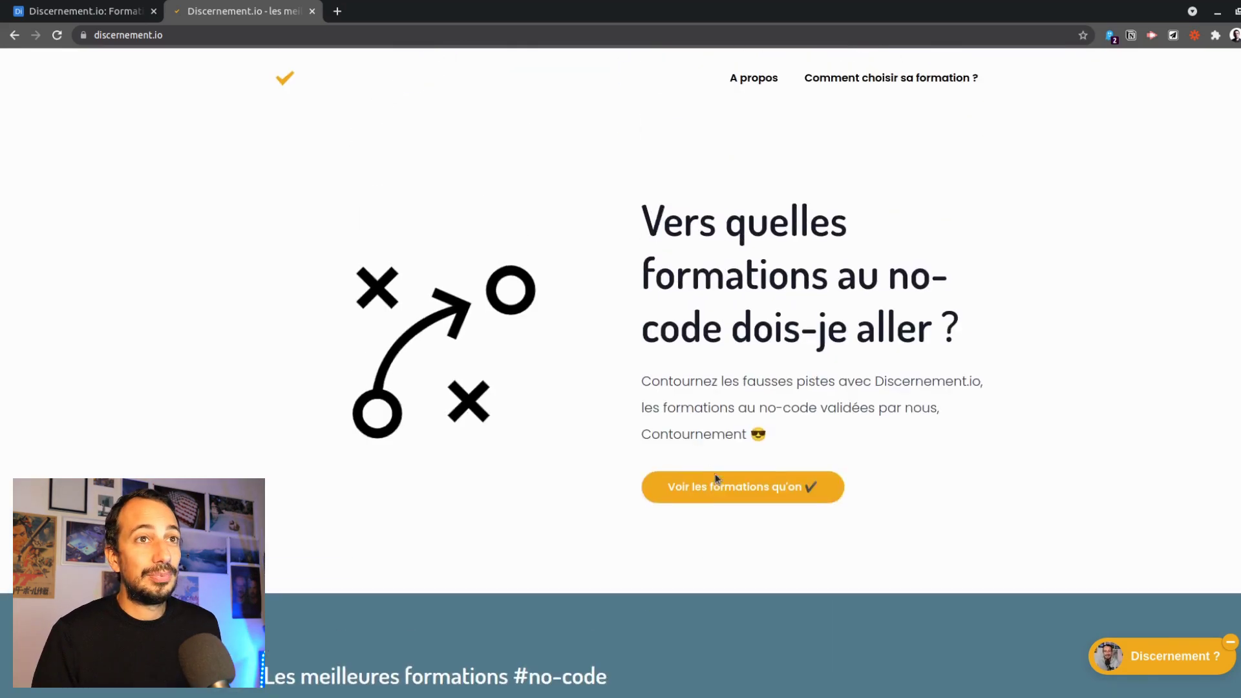
View the "Comment choisir sa formation ?" page, return to the home page and browse the training cards again.
{"action": "left_click", "coordinate": [891, 83]}
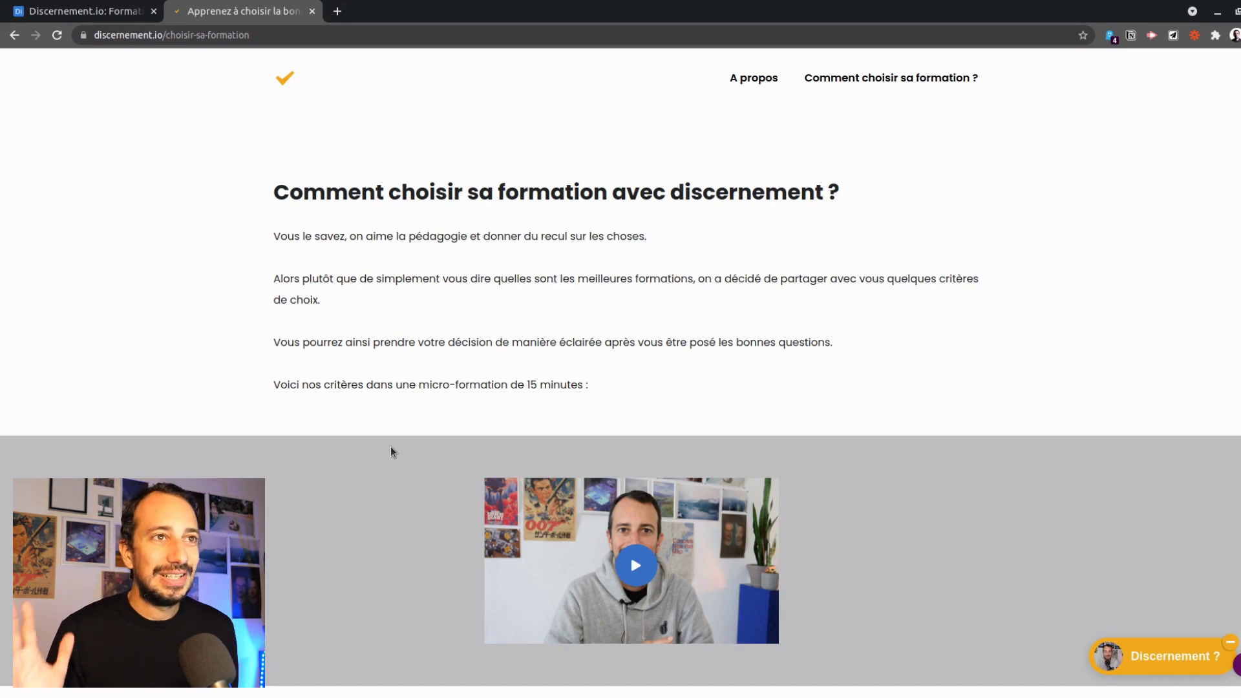
{"action": "left_click", "coordinate": [285, 78]}
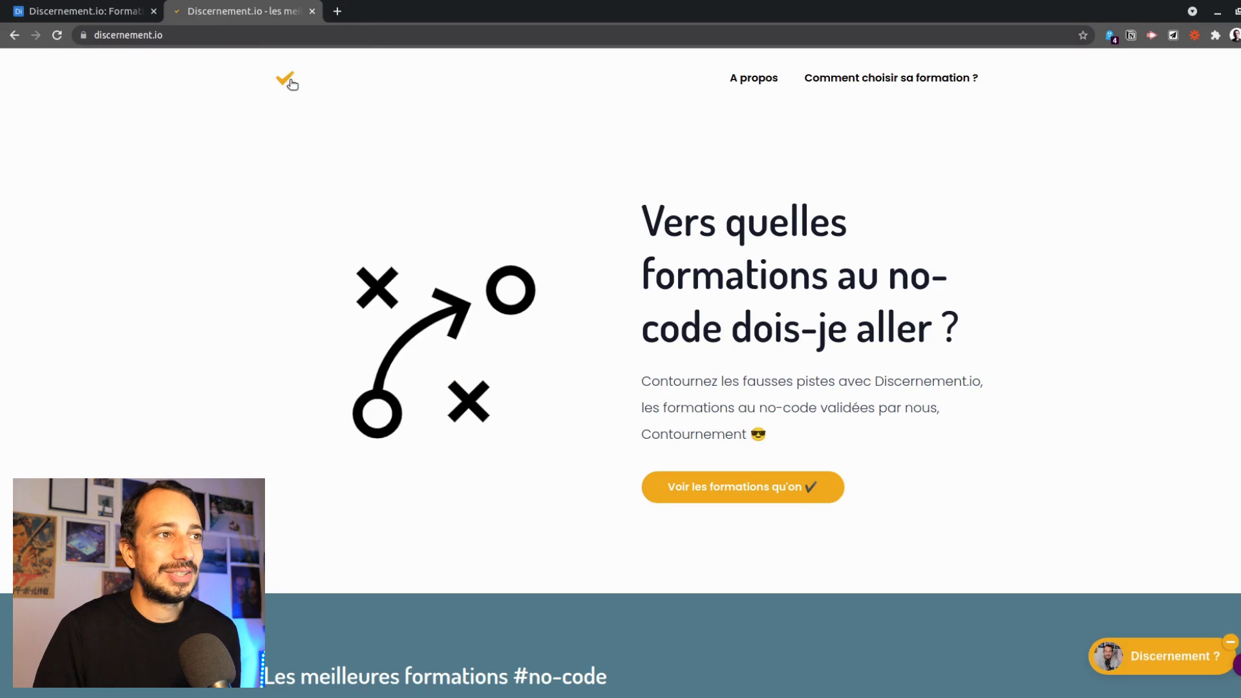
{"action": "scroll", "coordinate": [444, 461], "scroll_direction": "down", "scroll_amount": 6}
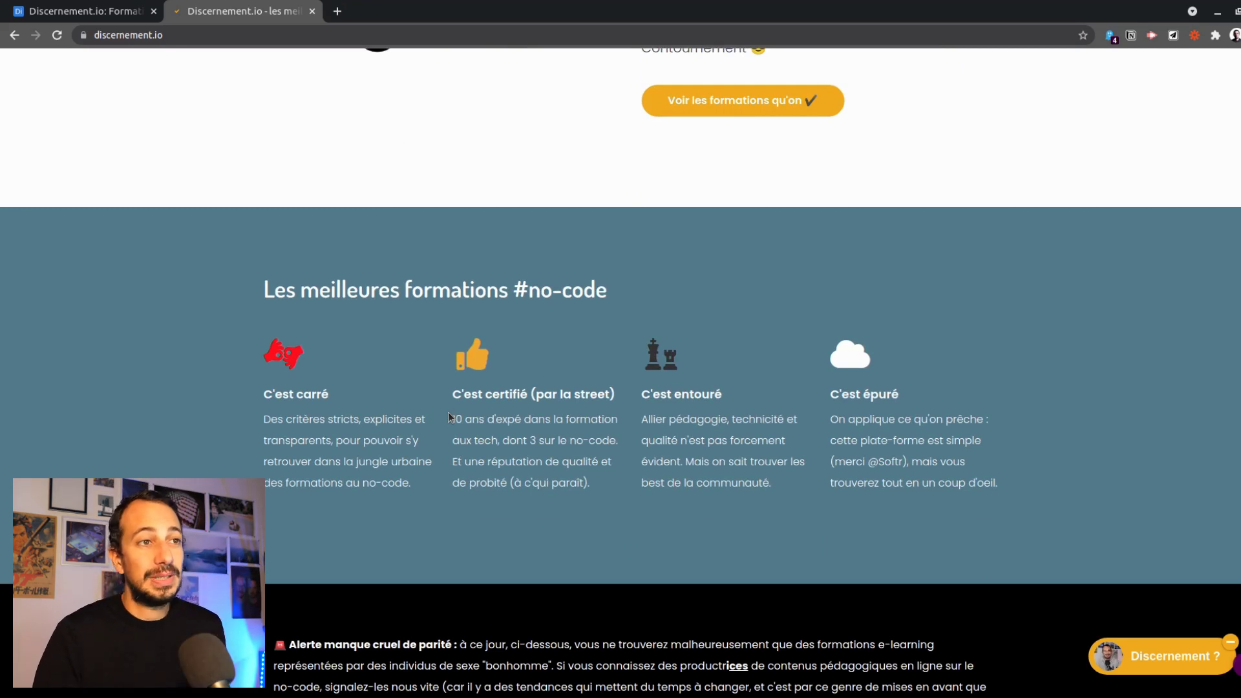
{"action": "scroll", "coordinate": [804, 275], "scroll_direction": "down", "scroll_amount": 4}
{"action": "scroll", "coordinate": [805, 275], "scroll_direction": "down", "scroll_amount": 4}
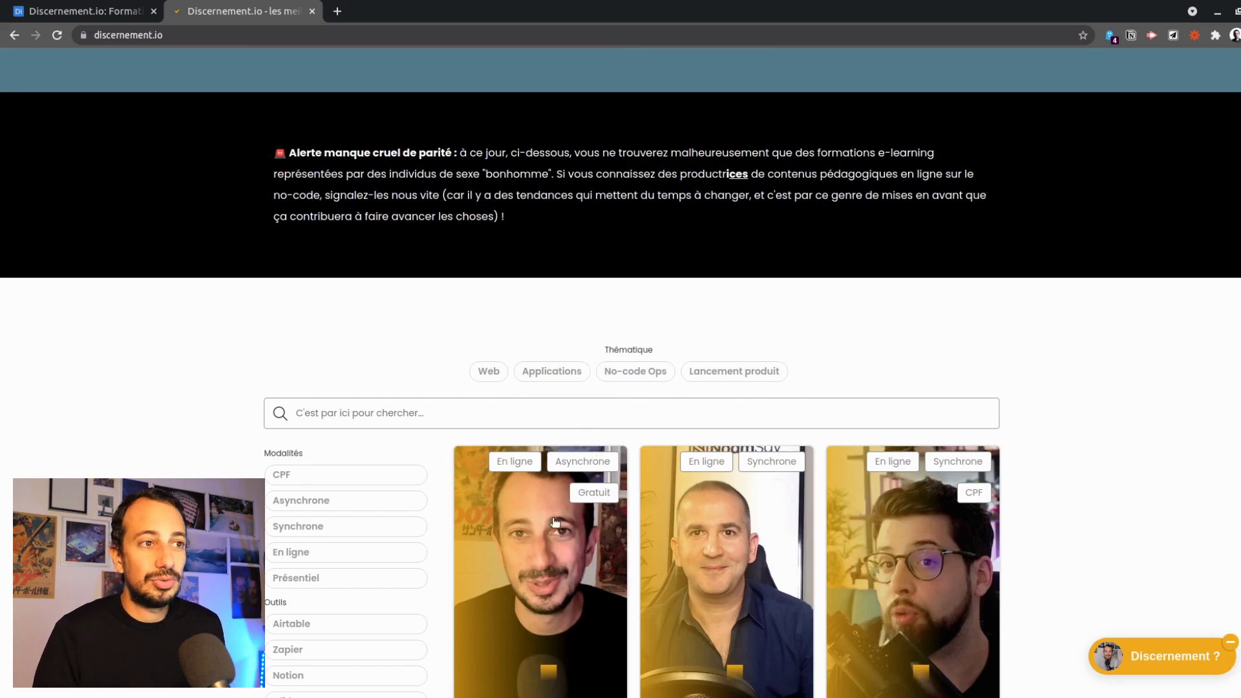
{"action": "scroll", "coordinate": [911, 338], "scroll_direction": "down", "scroll_amount": 8}
{"action": "scroll", "coordinate": [911, 338], "scroll_direction": "down", "scroll_amount": 10}
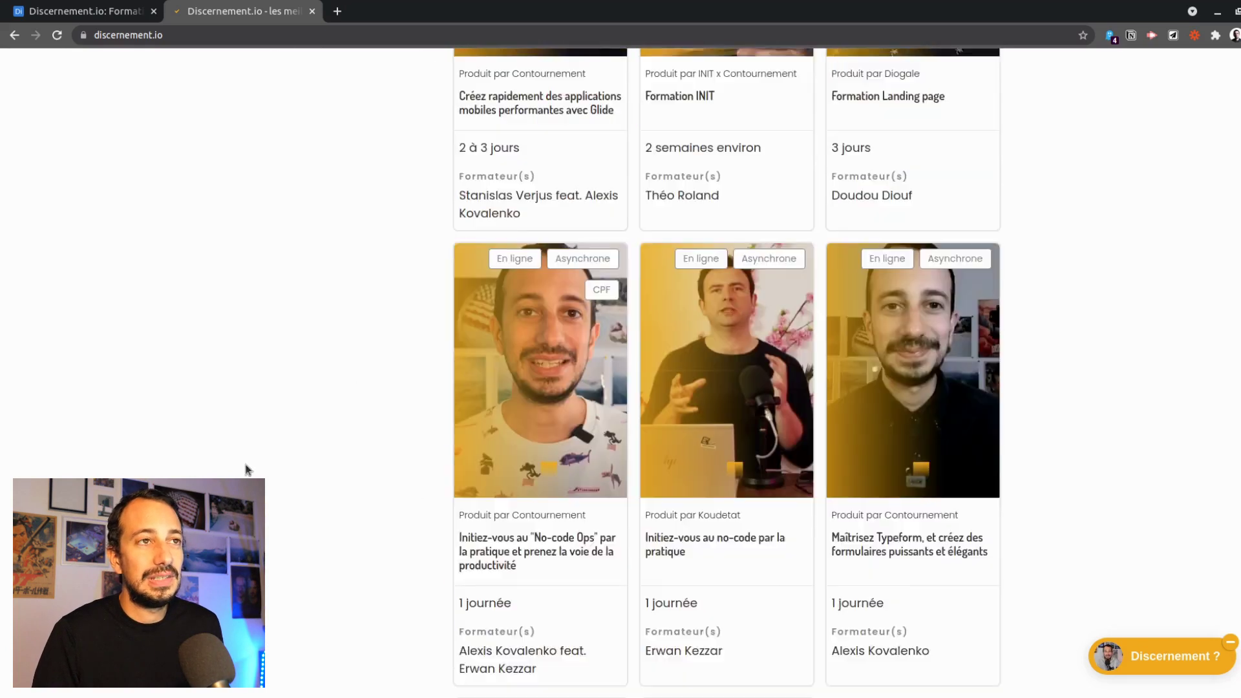
View the Formations table in Airtable and examine the review form on a training's detail page on the Discernement.io site.
{"action": "left_click", "coordinate": [86, 19]}
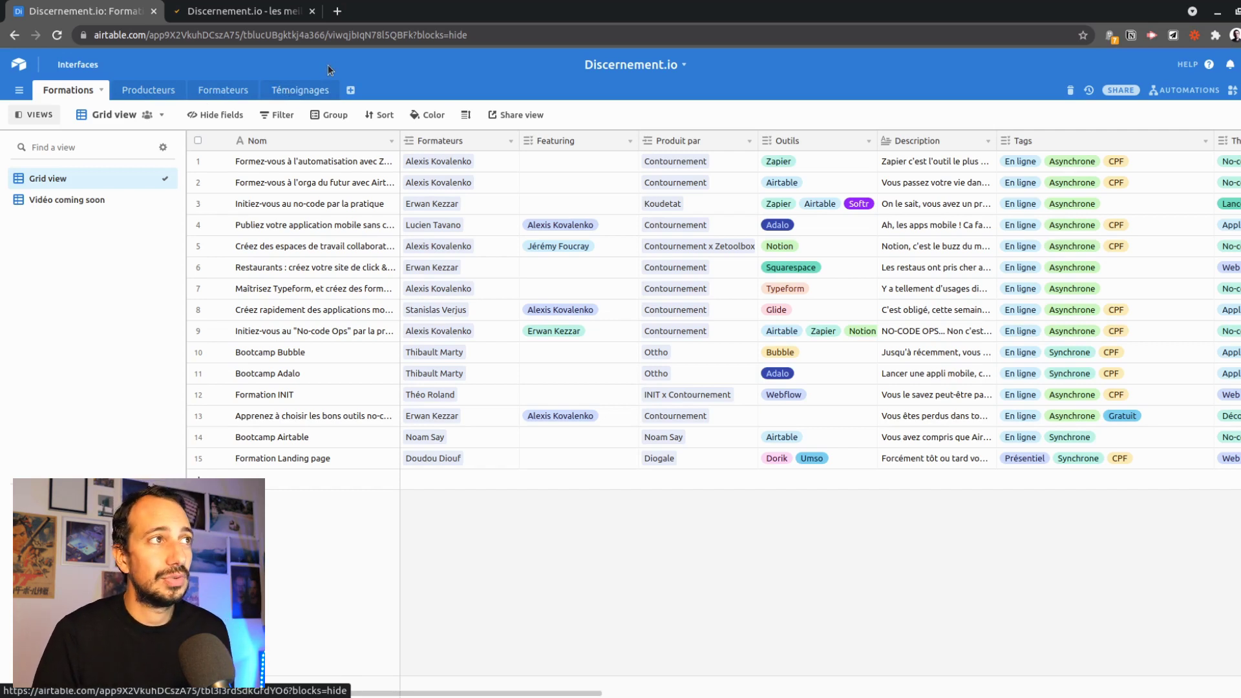
{"action": "left_click", "coordinate": [245, 11]}
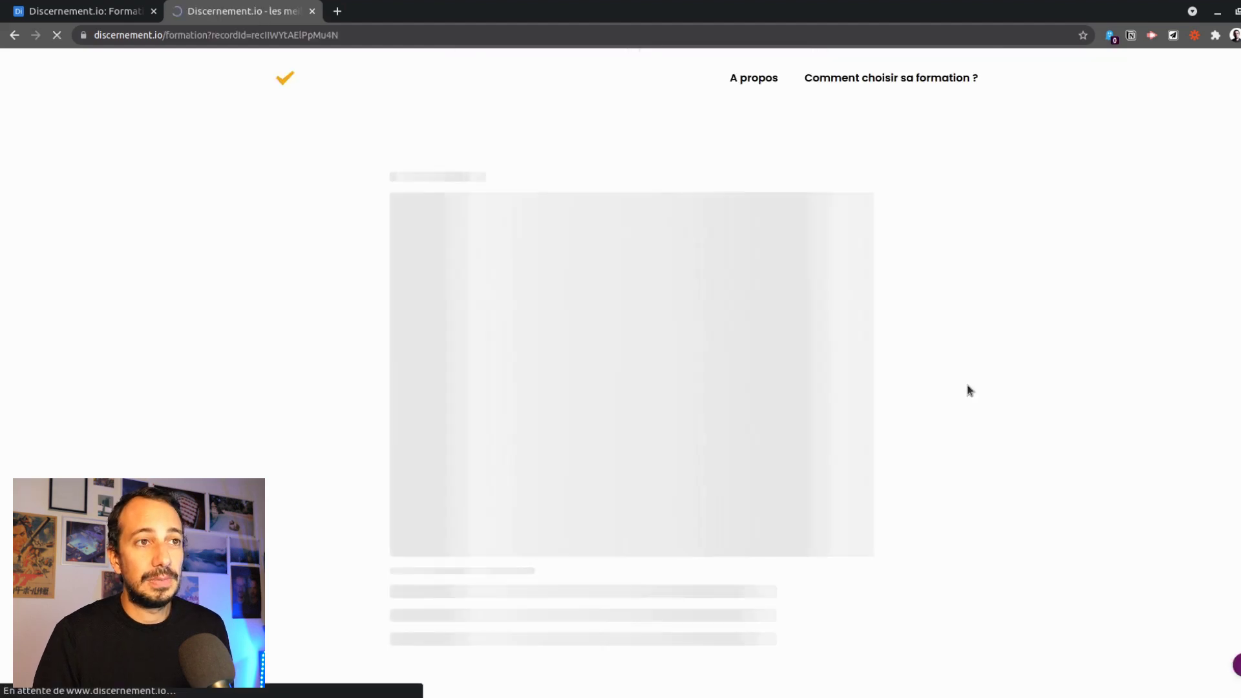
{"action": "scroll", "coordinate": [969, 420], "scroll_direction": "down", "scroll_amount": 8}
{"action": "scroll", "coordinate": [933, 419], "scroll_direction": "down", "scroll_amount": 6}
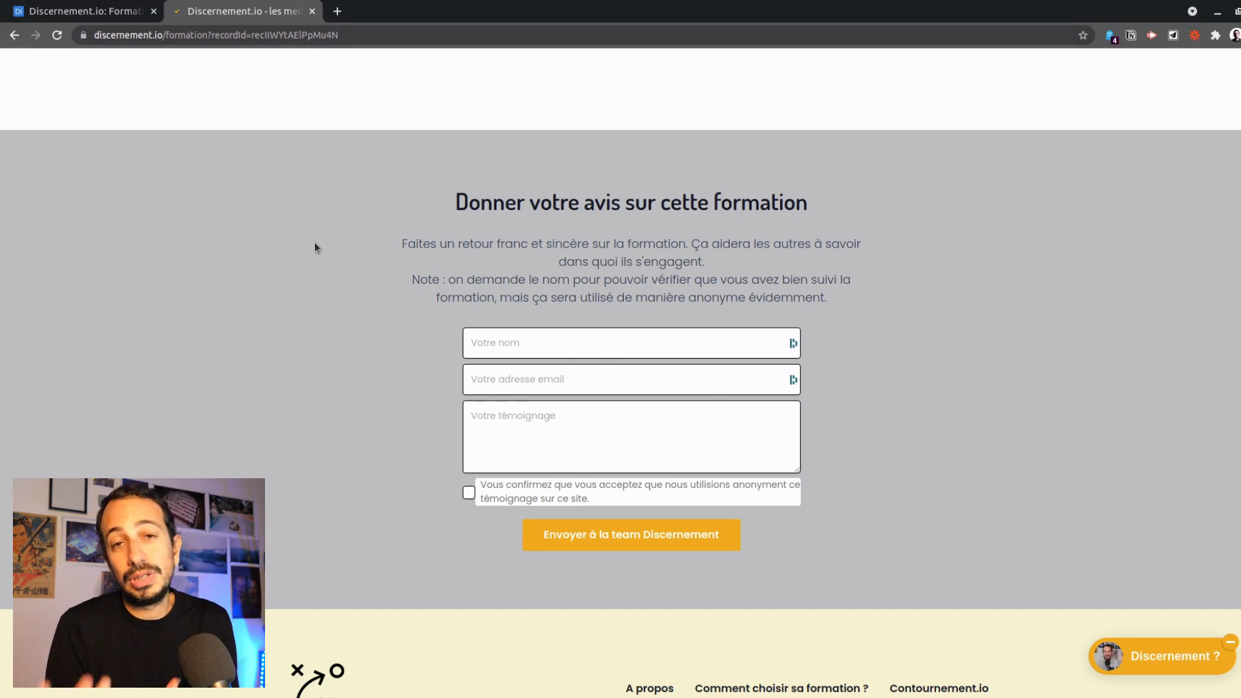
Switch to Airtable, open the base's Interfaces area, view the Interface Designer guide and close it.
{"action": "left_click", "coordinate": [33, 12]}
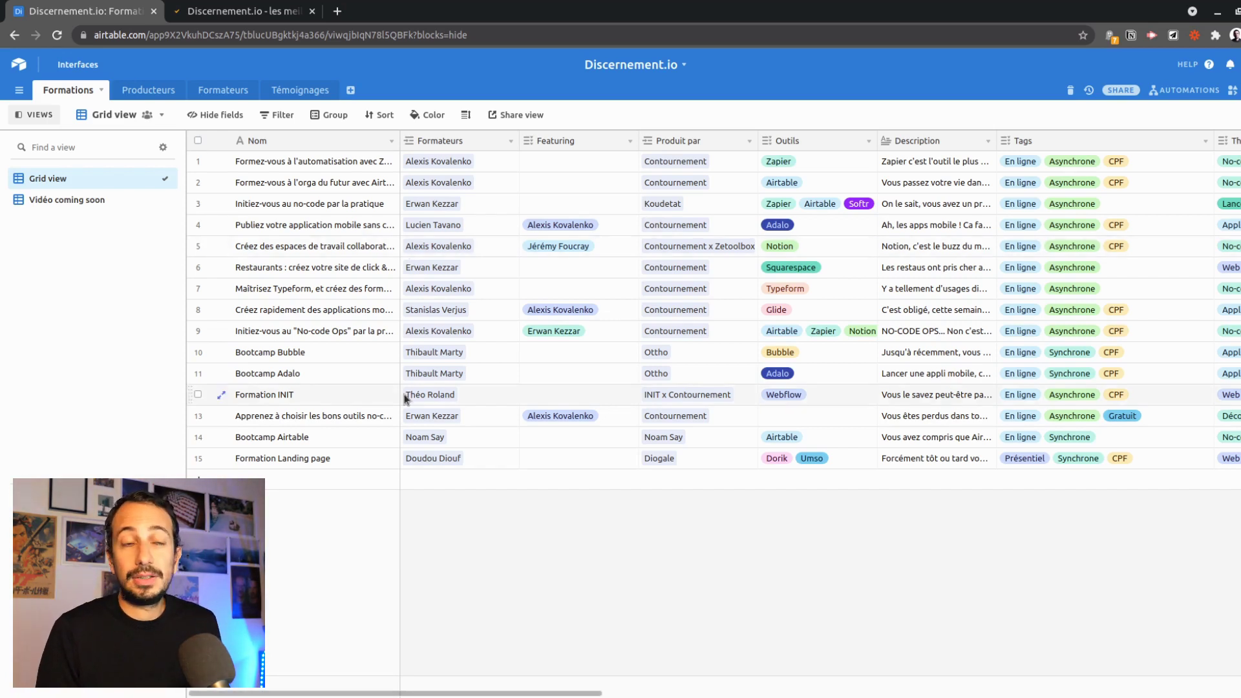
{"action": "left_click", "coordinate": [77, 66]}
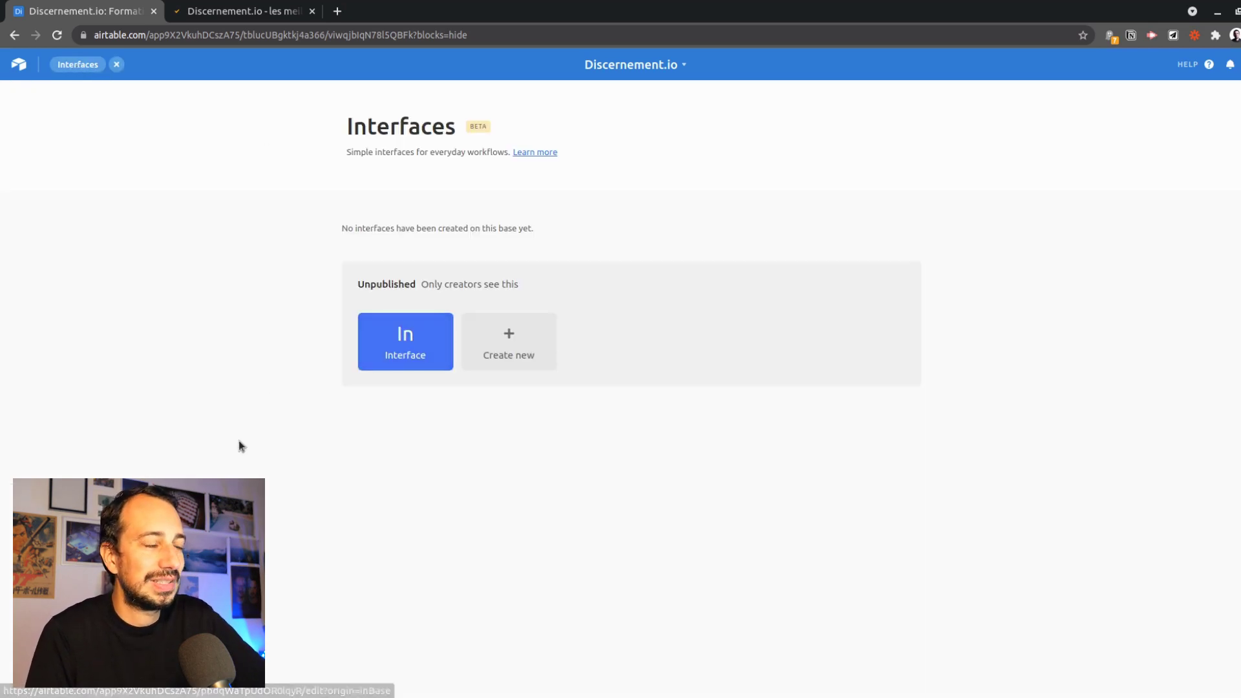
{"action": "left_click", "coordinate": [76, 67]}
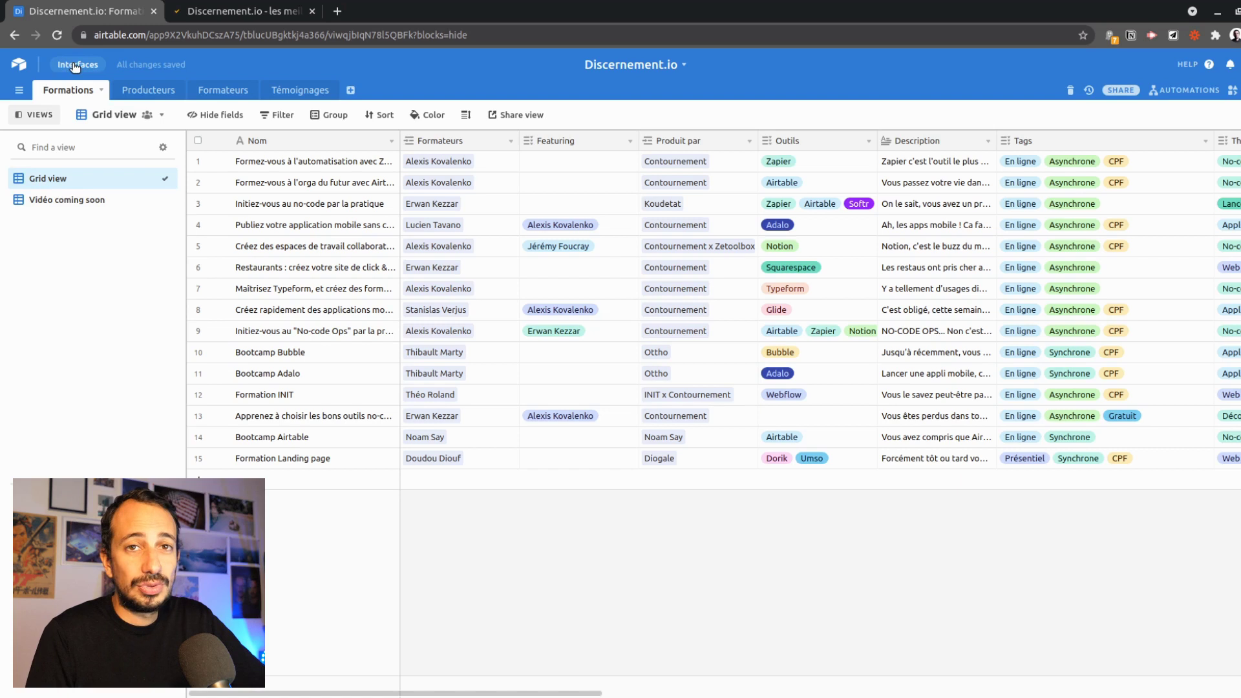
{"action": "left_click", "coordinate": [75, 67]}
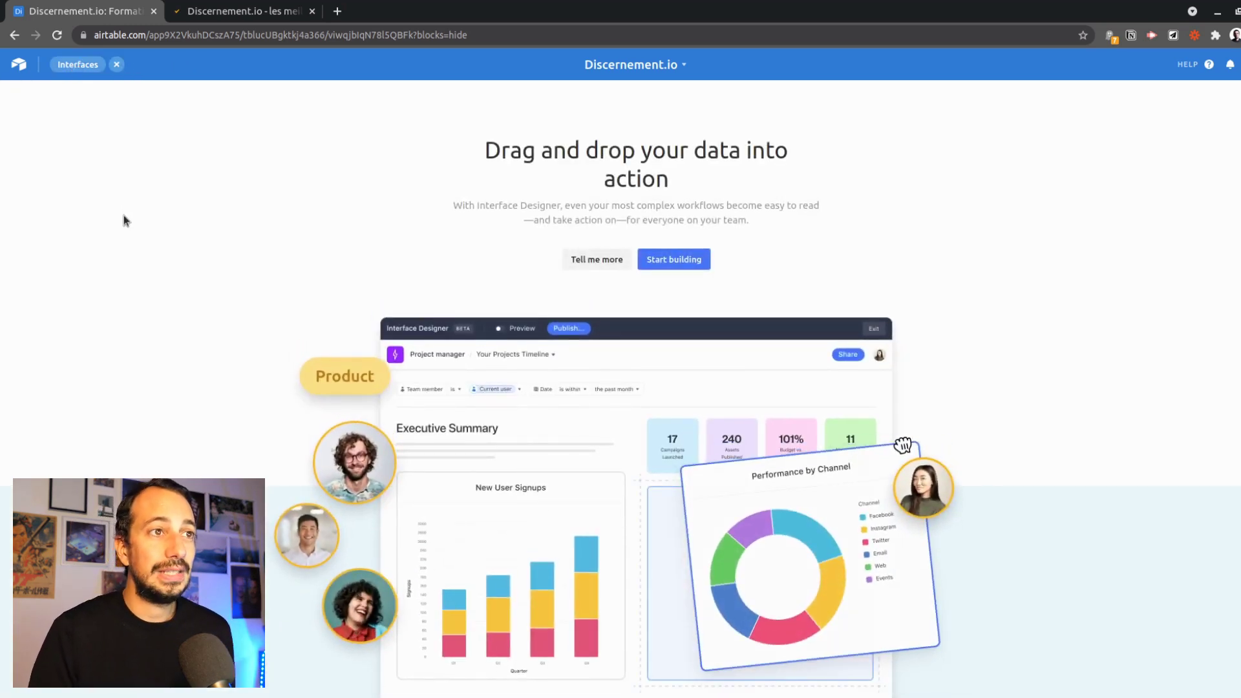
{"action": "left_click", "coordinate": [582, 259]}
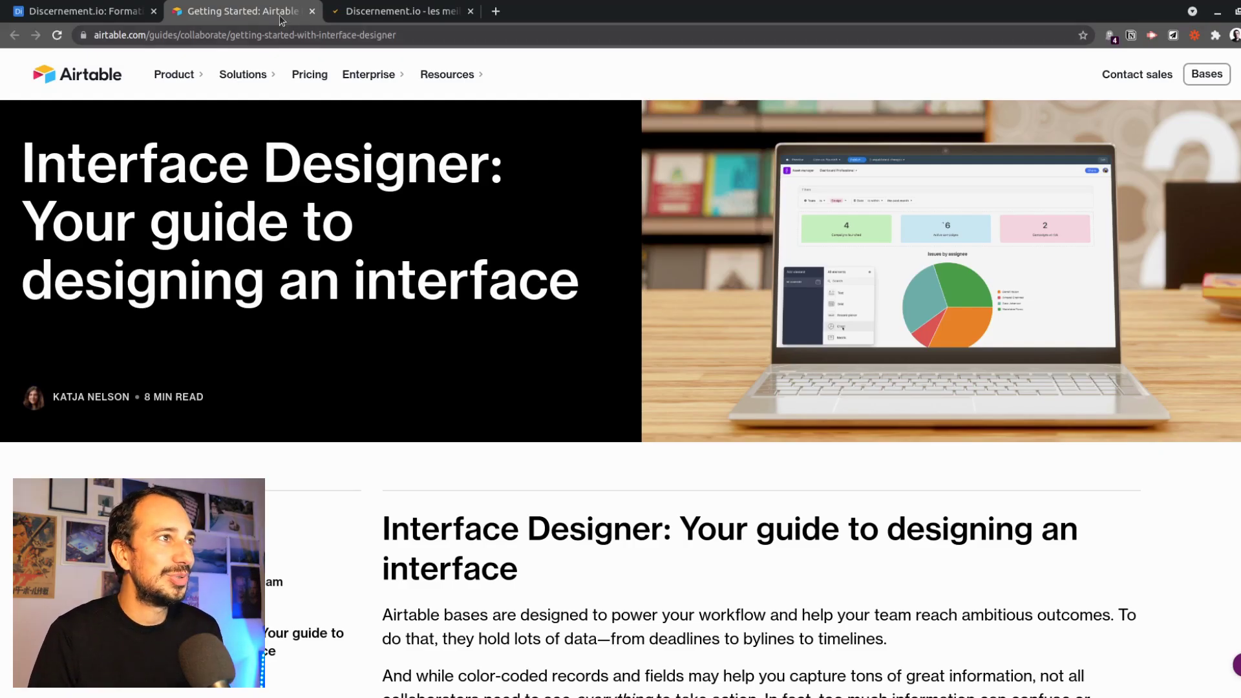
{"action": "key", "text": "ctrl+w"}
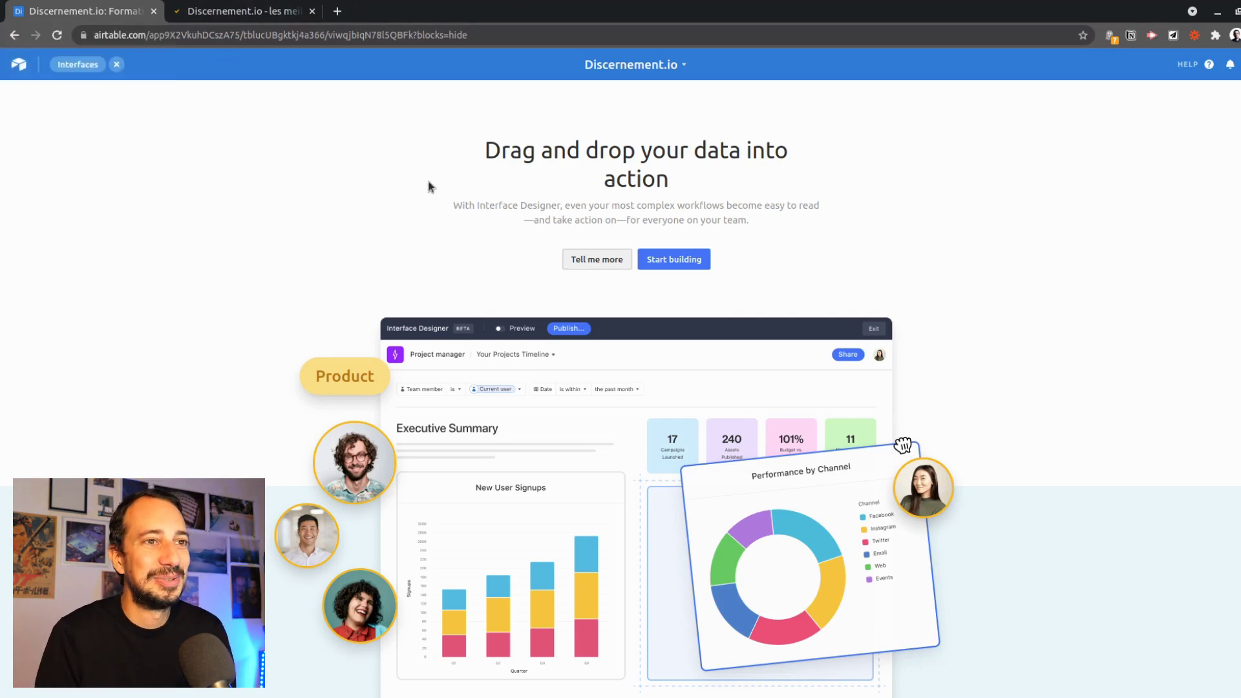
Create a new interface named "Visualisation pour les collaborateurs" with no description.
{"action": "left_click", "coordinate": [674, 258]}
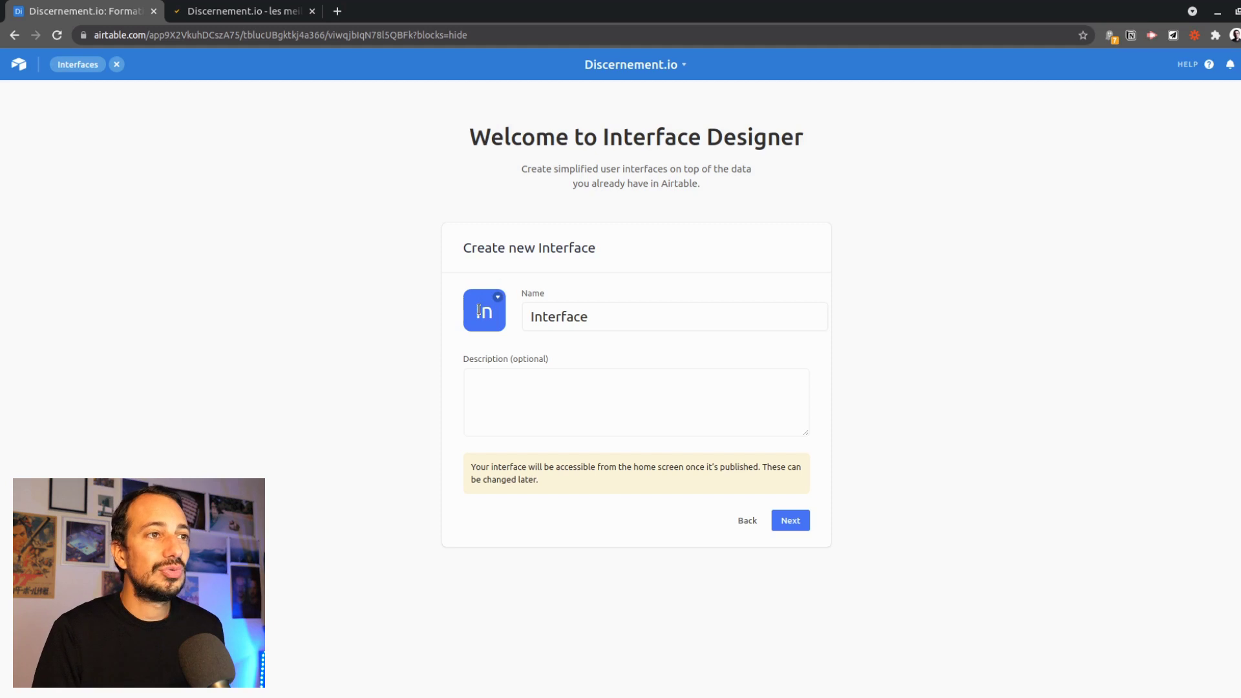
{"action": "double_click", "coordinate": [586, 318]}
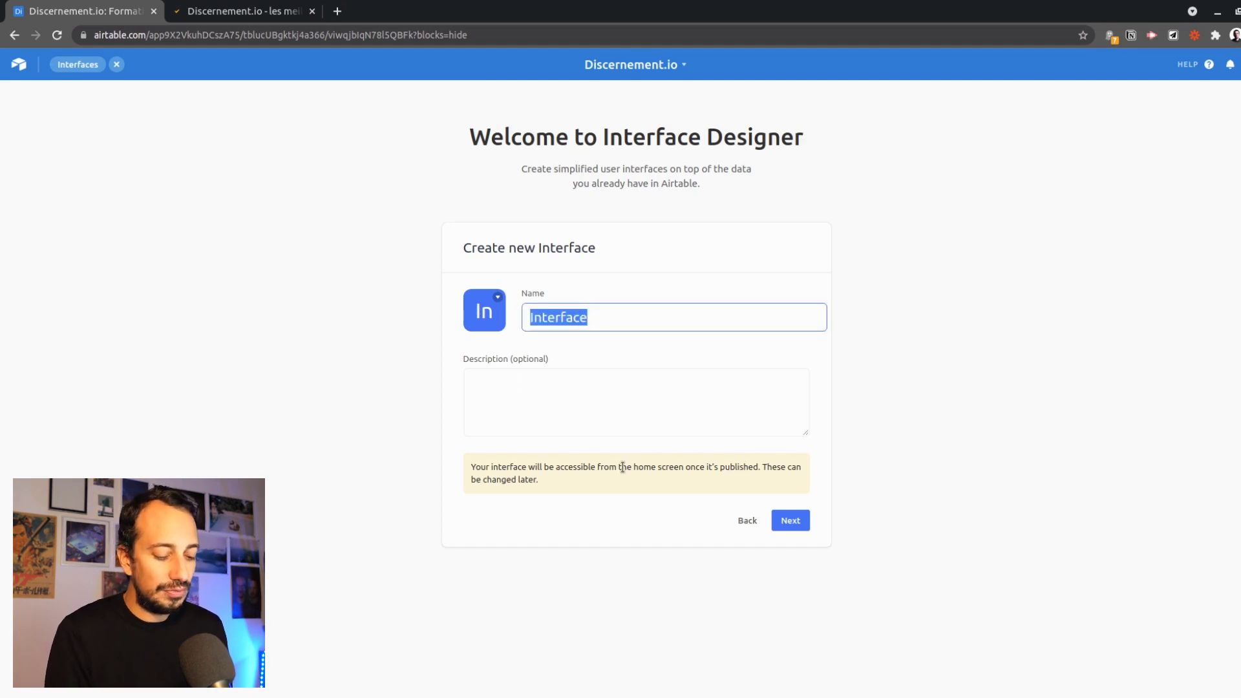
{"action": "type", "text": "Visualisation pour les collaborateurs"}
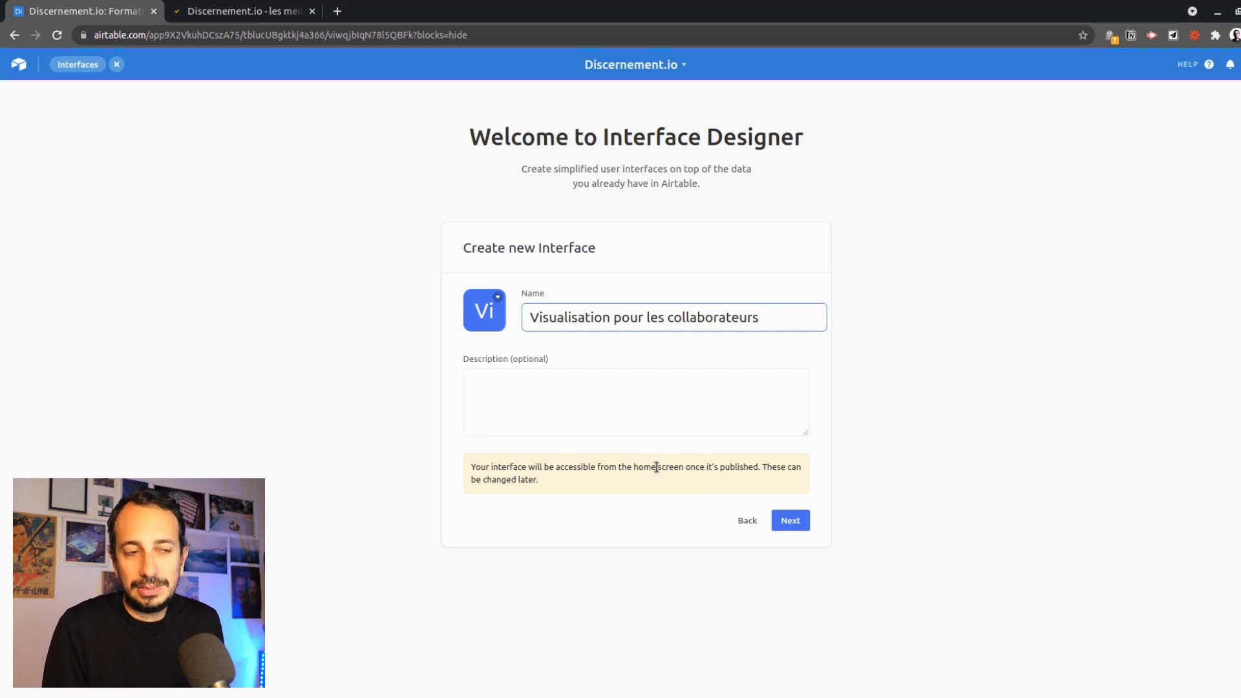
{"action": "left_click", "coordinate": [790, 522]}
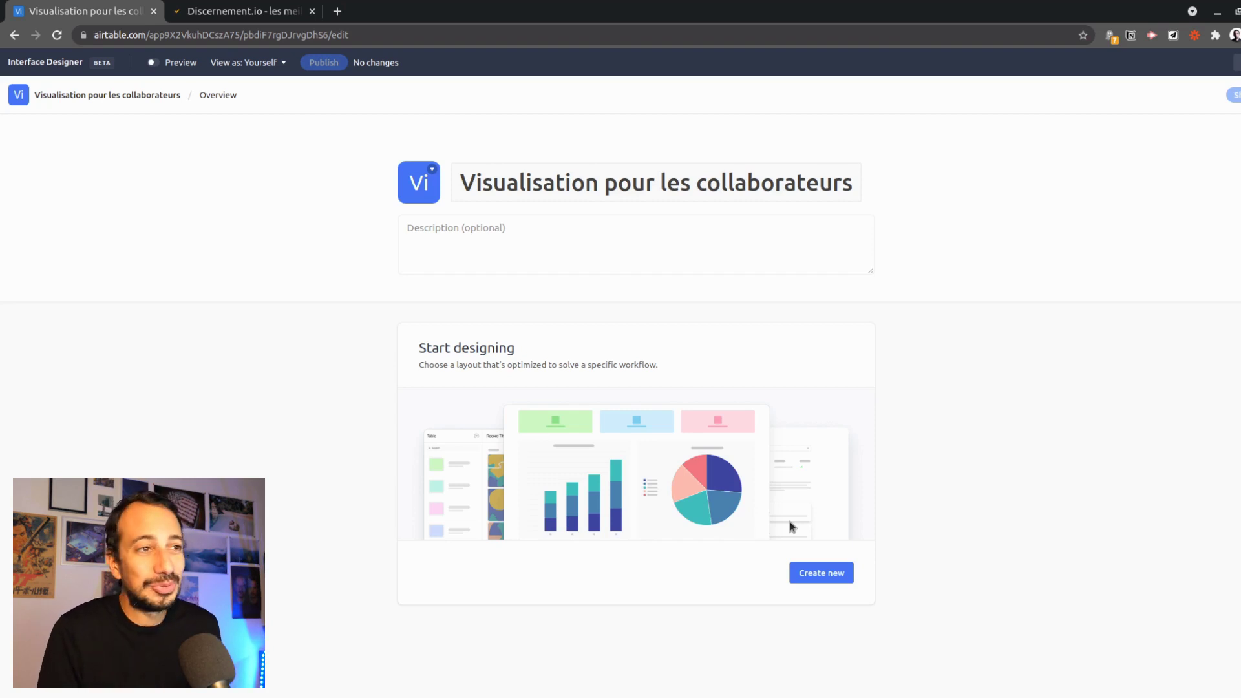
Preview the Dashboard and Record summary layouts, and create the interface's first page with the Blank layout.
{"action": "left_click", "coordinate": [838, 577]}
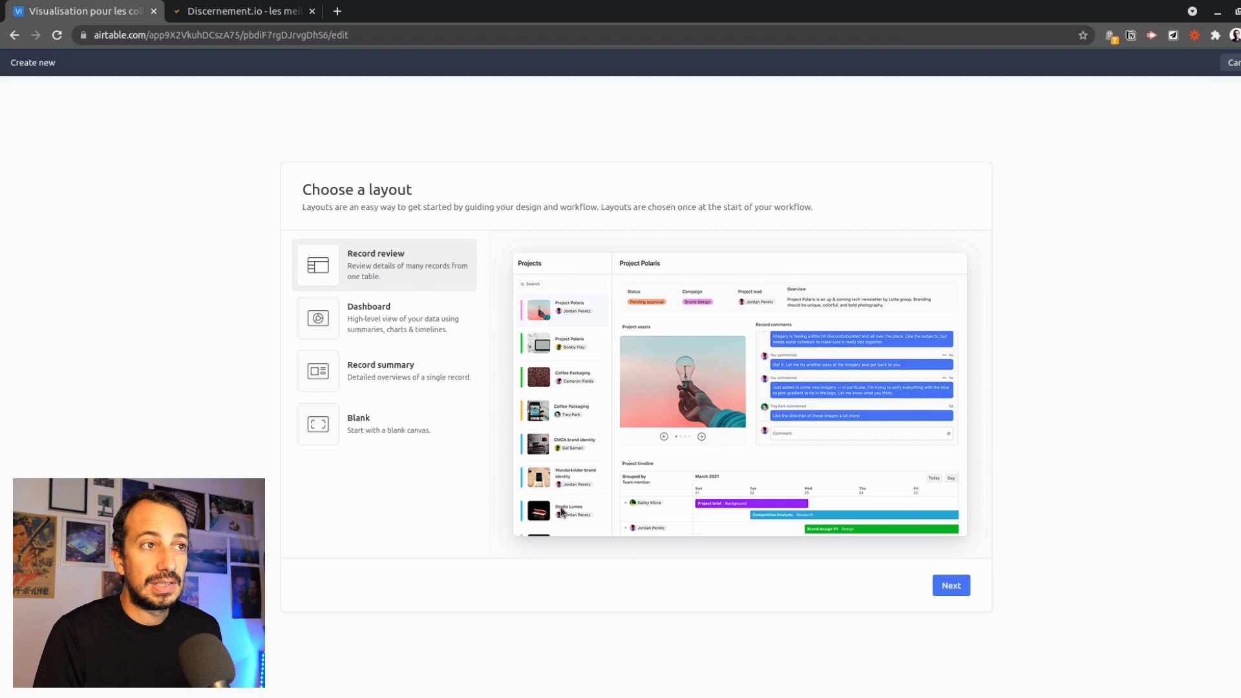
{"action": "left_click", "coordinate": [407, 329]}
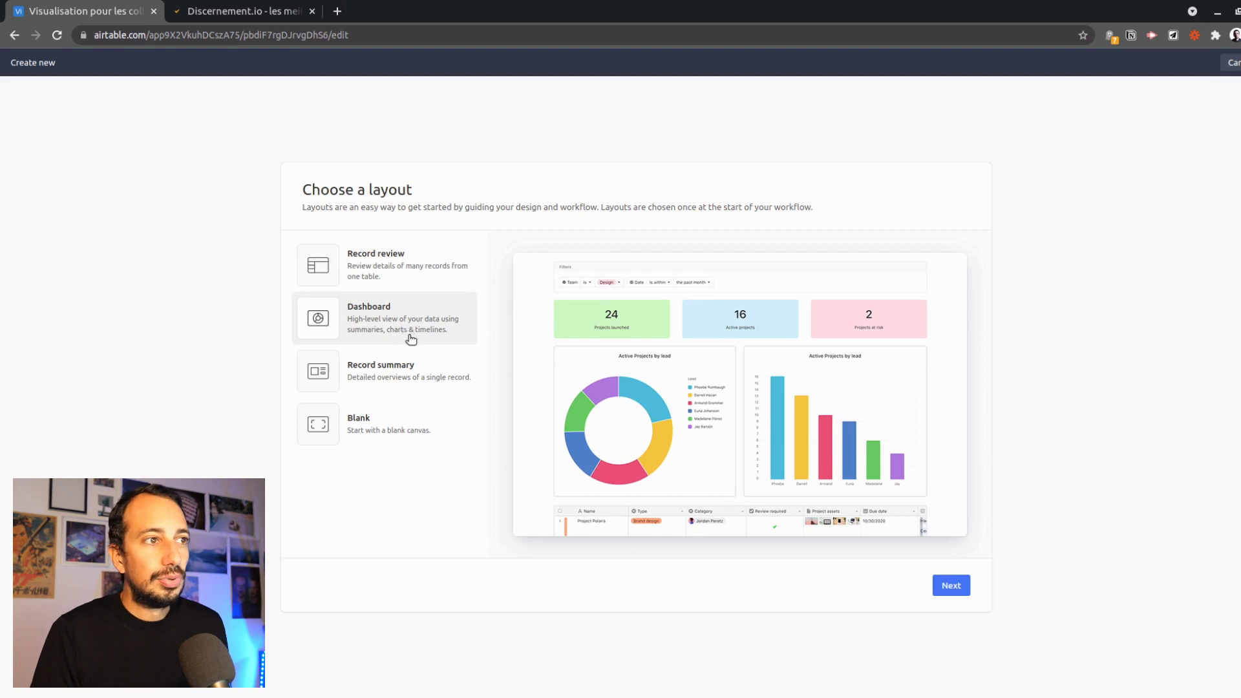
{"action": "left_click", "coordinate": [402, 366]}
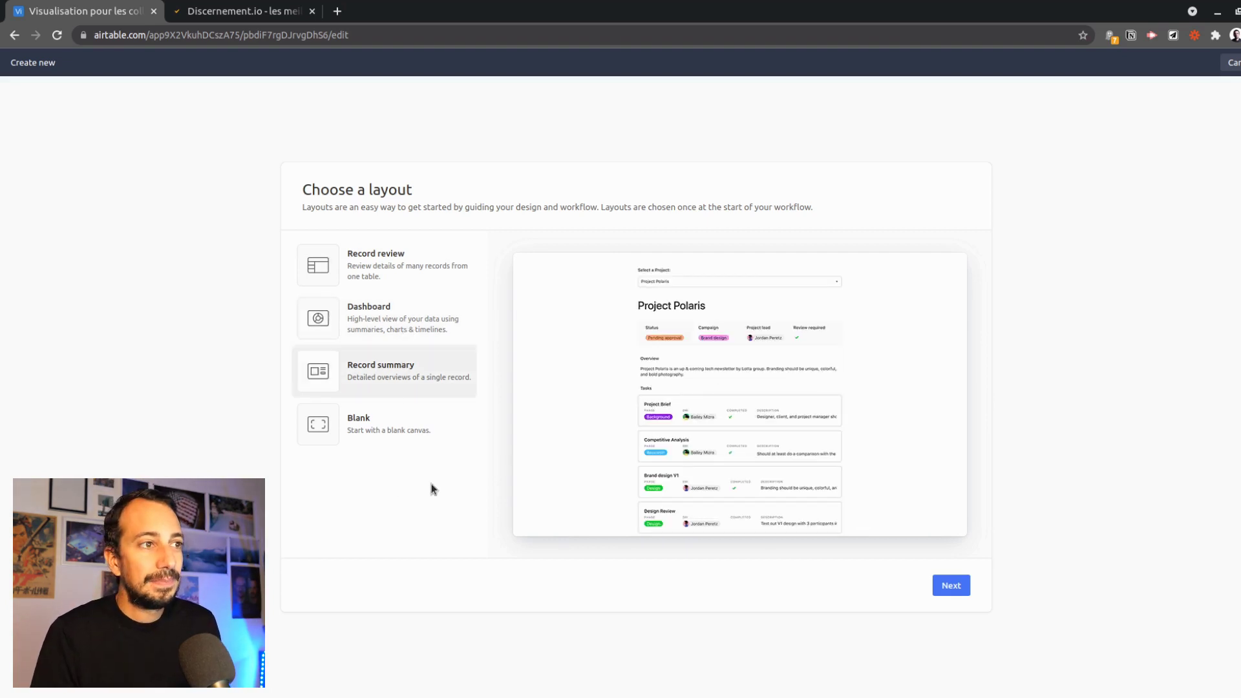
{"action": "left_click", "coordinate": [327, 424]}
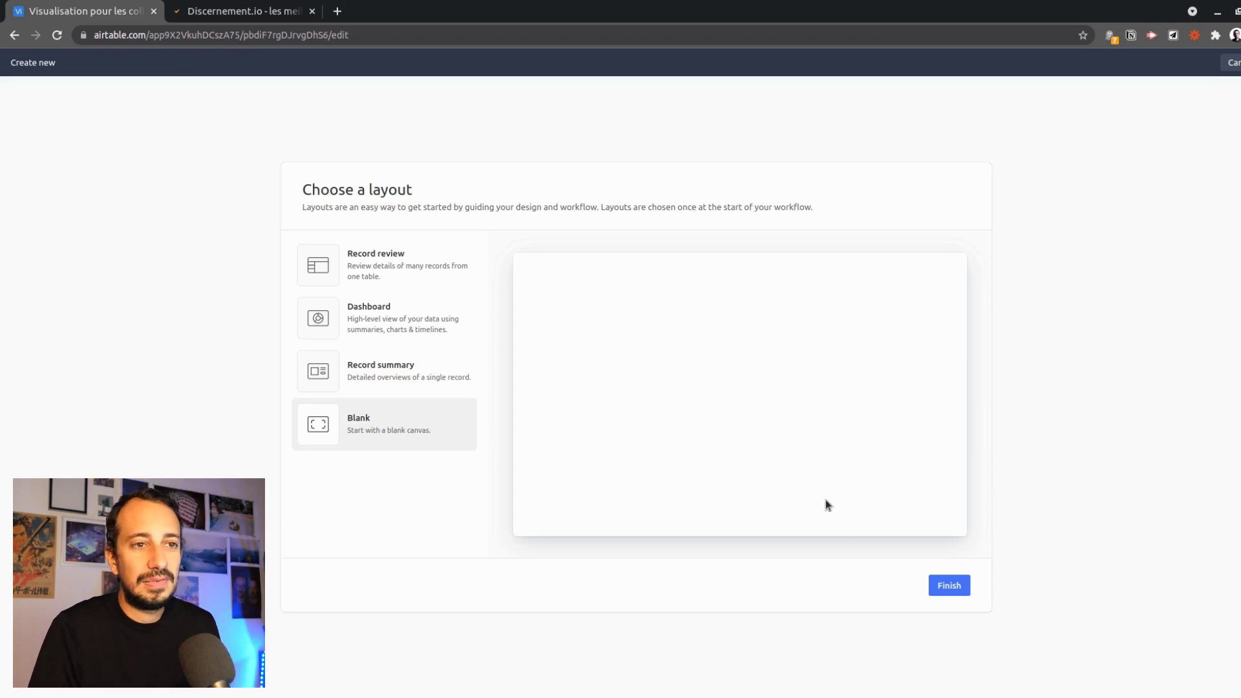
{"action": "left_click", "coordinate": [962, 594]}
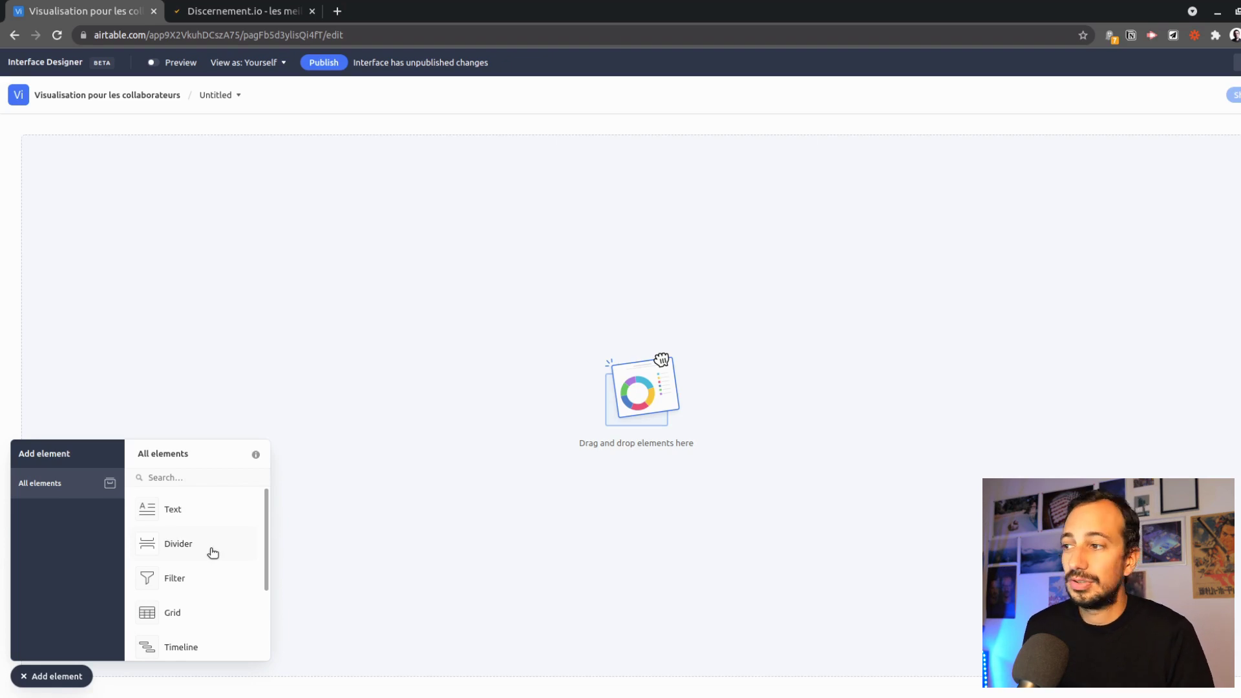
Look through the list of available interface elements, including Text, Filter, Grid, Timeline, Chart, Number and Record picker.
{"action": "left_click", "coordinate": [28, 677]}
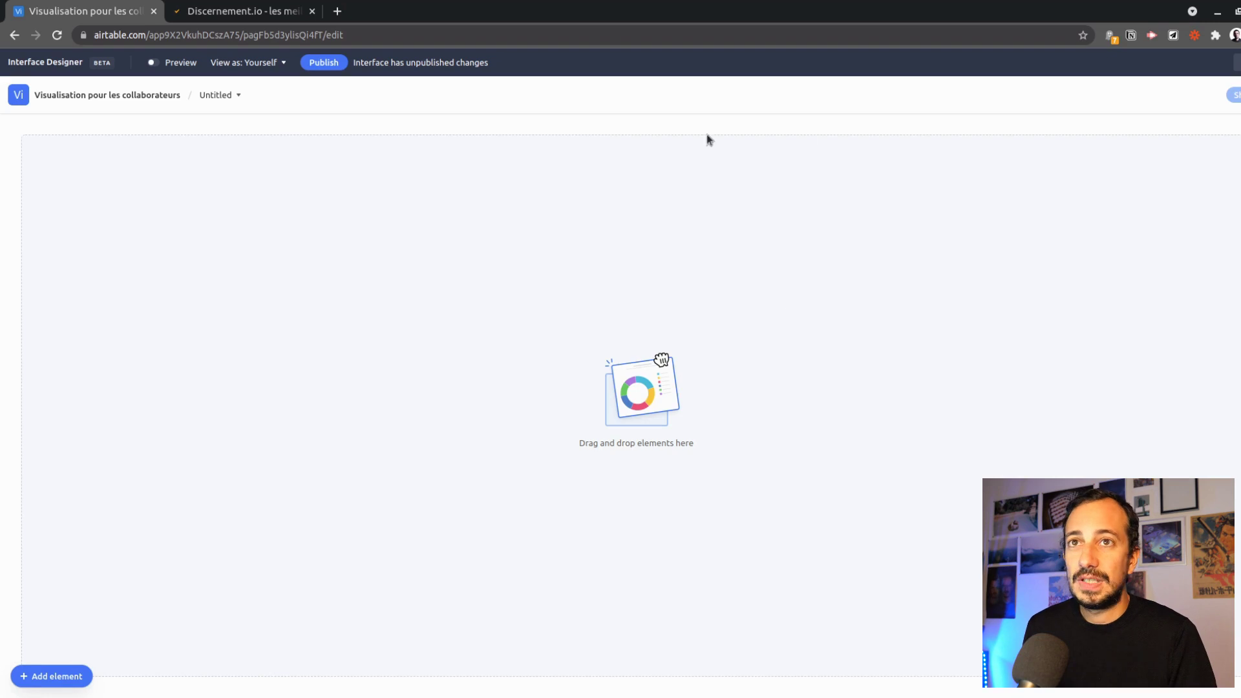
{"action": "left_click", "coordinate": [57, 676]}
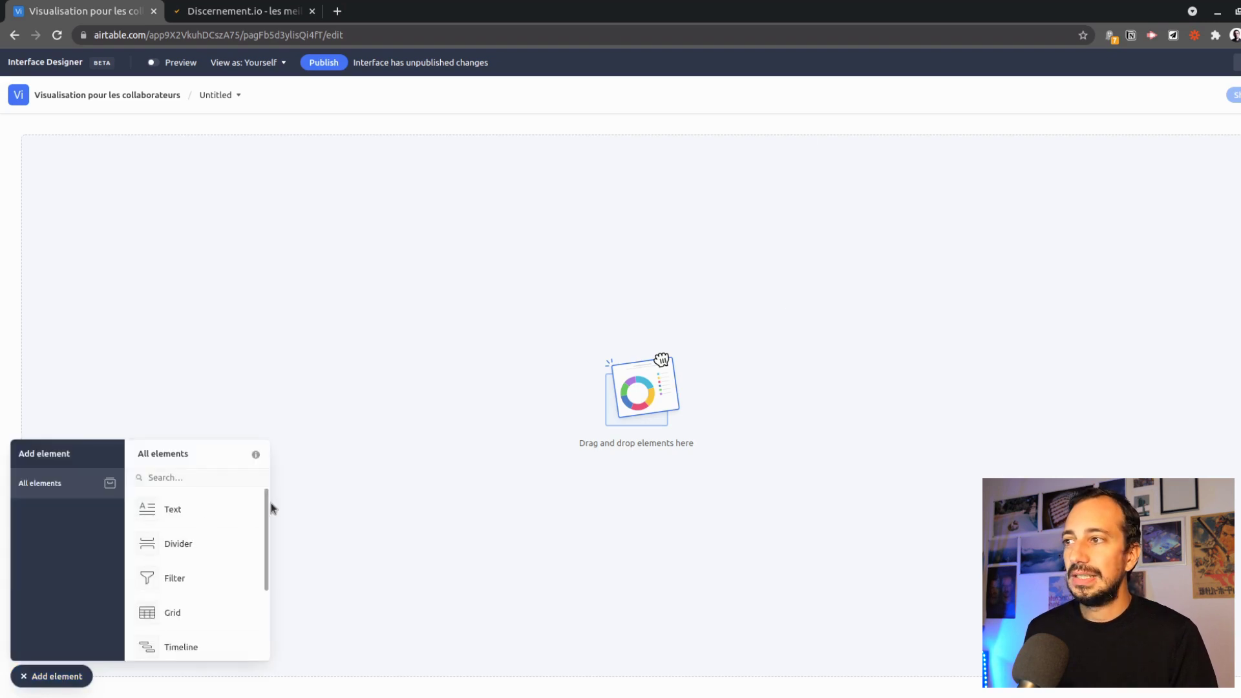
{"action": "scroll", "coordinate": [236, 538], "scroll_direction": "down", "scroll_amount": 2}
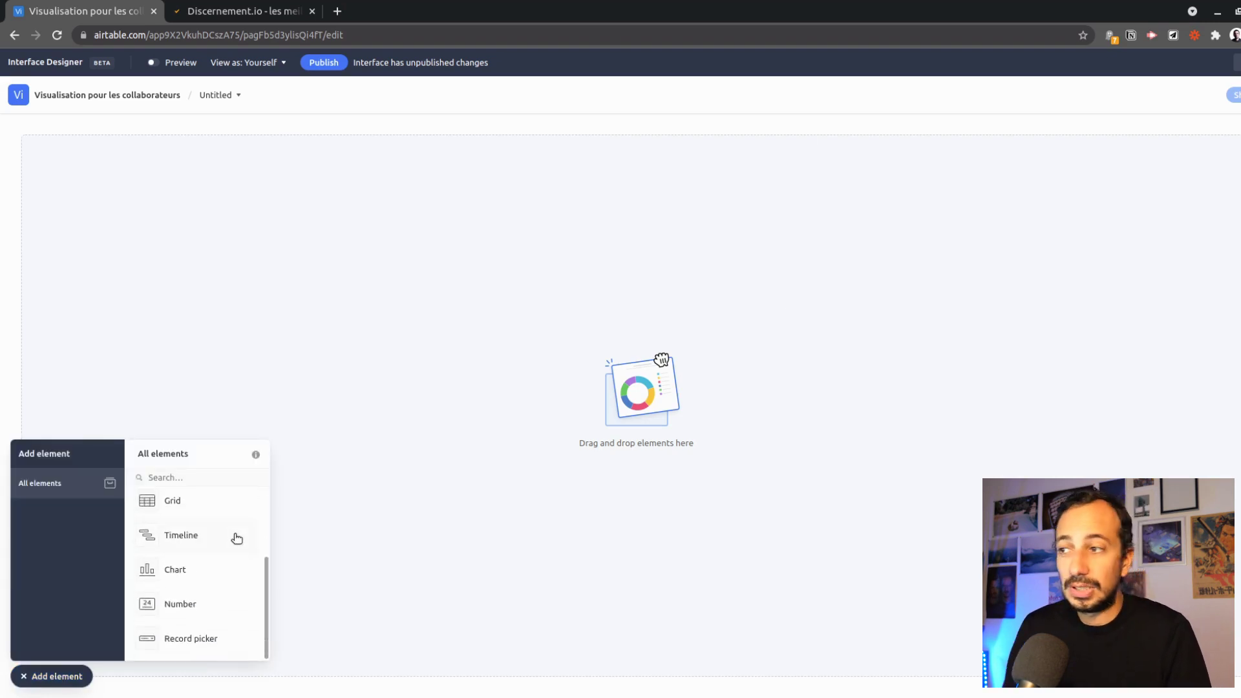
{"action": "scroll", "coordinate": [220, 550], "scroll_direction": "up", "scroll_amount": 2}
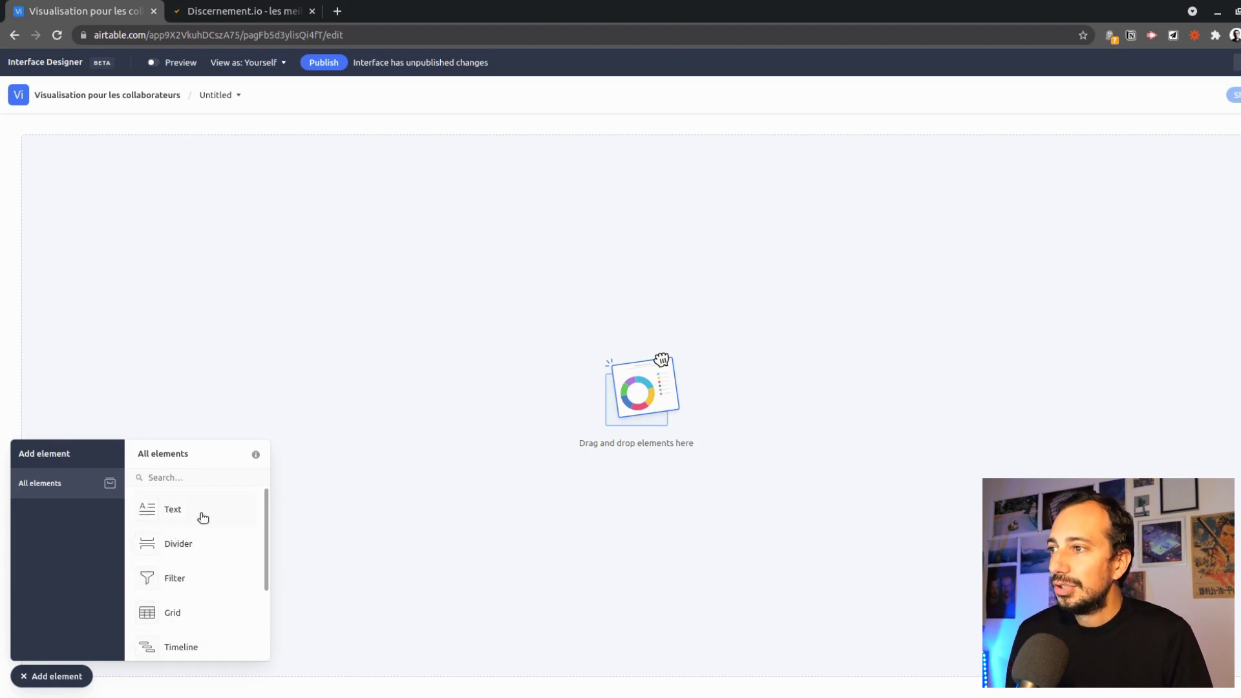
{"action": "scroll", "coordinate": [202, 562], "scroll_direction": "down", "scroll_amount": 1}
{"action": "scroll", "coordinate": [192, 577], "scroll_direction": "down", "scroll_amount": 1}
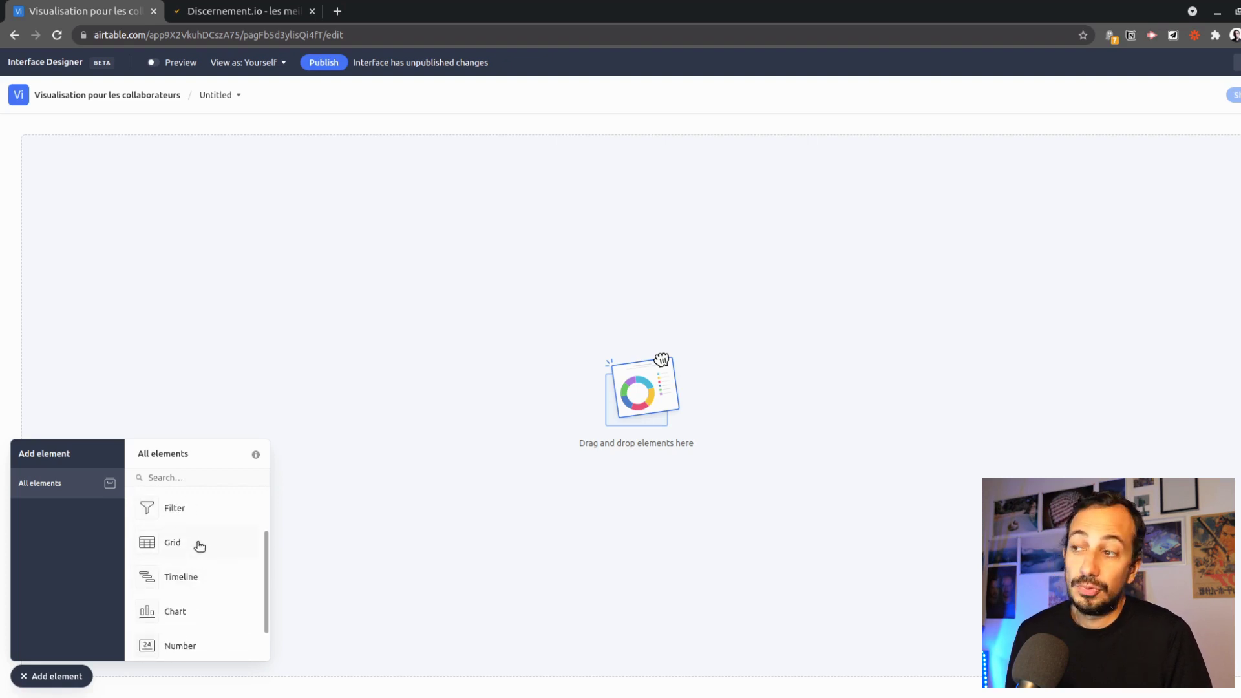
{"action": "scroll", "coordinate": [189, 569], "scroll_direction": "down", "scroll_amount": 1}
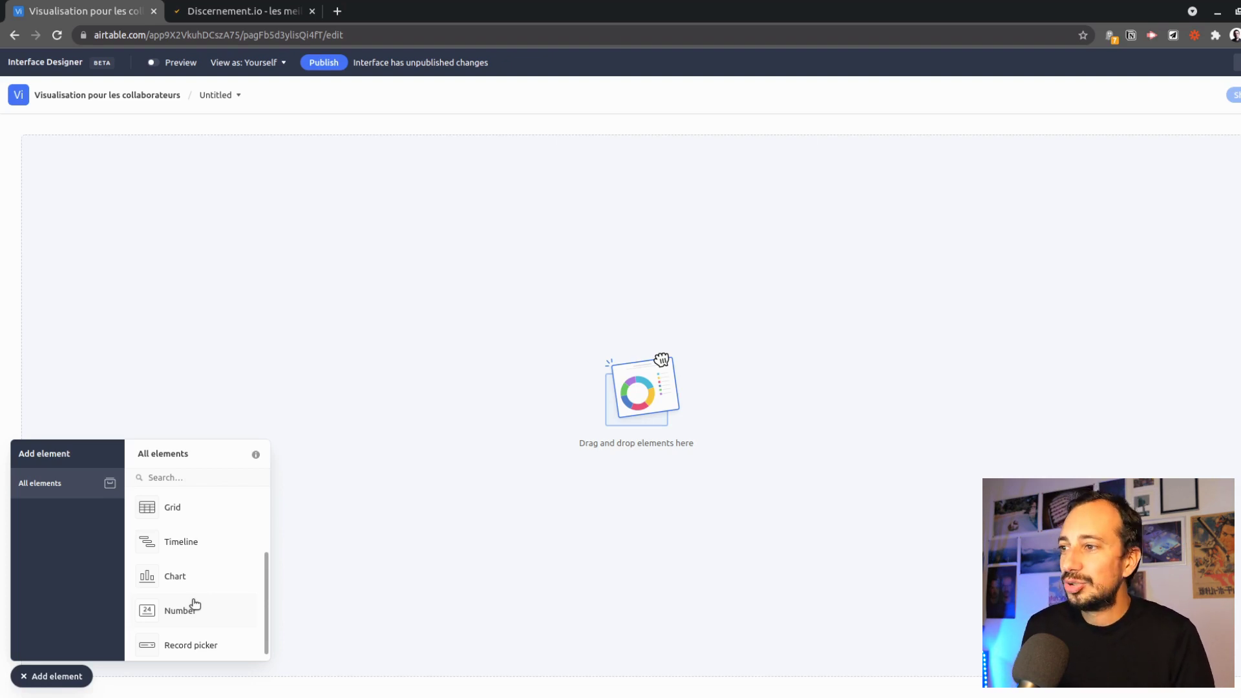
{"action": "scroll", "coordinate": [197, 585], "scroll_direction": "down", "scroll_amount": 1}
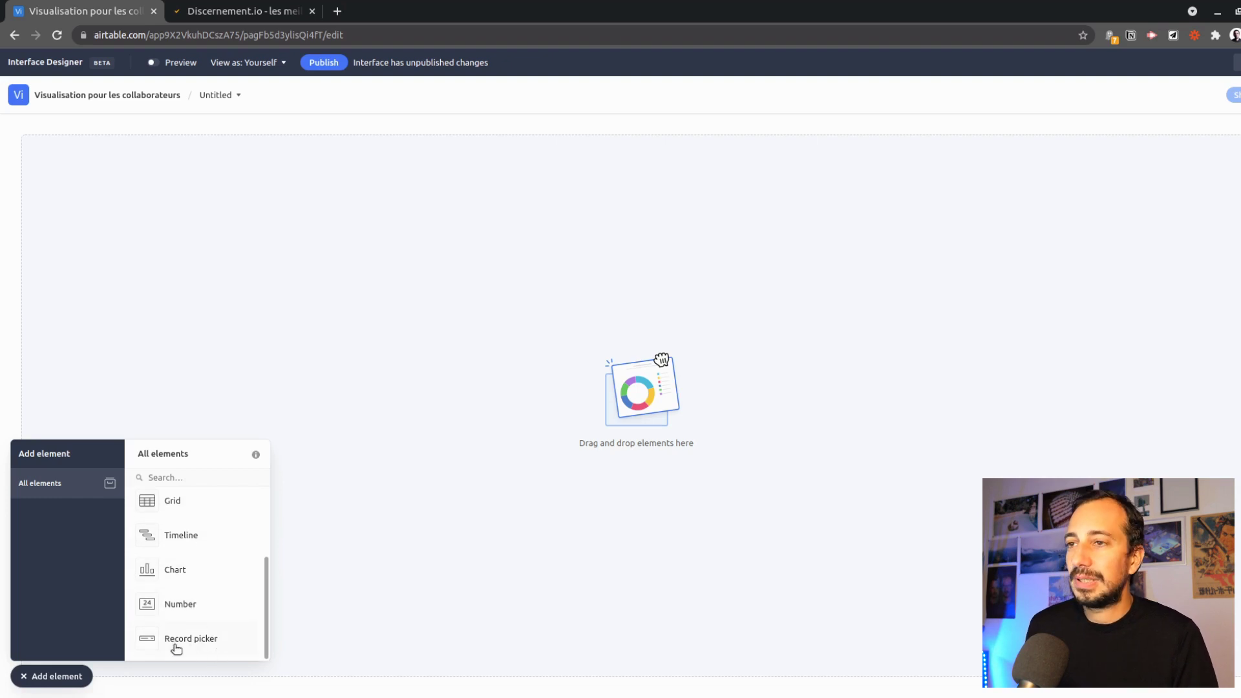
{"action": "scroll", "coordinate": [167, 636], "scroll_direction": "up", "scroll_amount": 3}
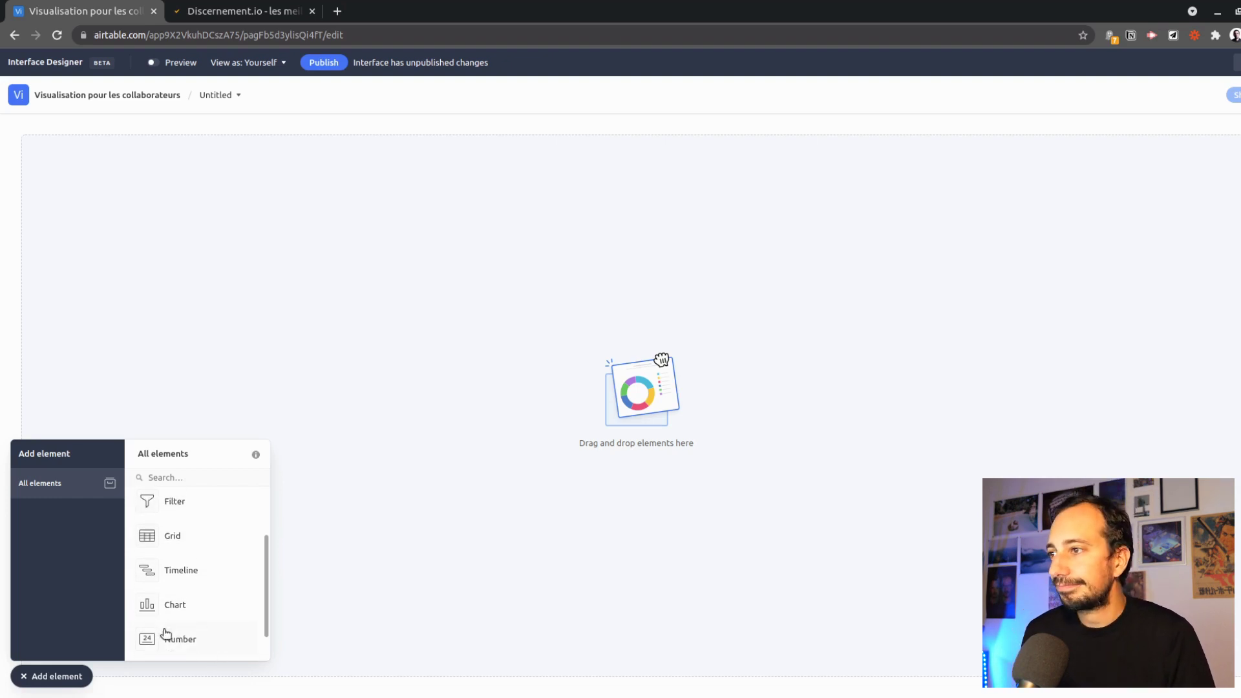
Place a Text element at the top of the page, make it full width and enter "Ma super interface".
{"action": "left_click", "coordinate": [162, 508]}
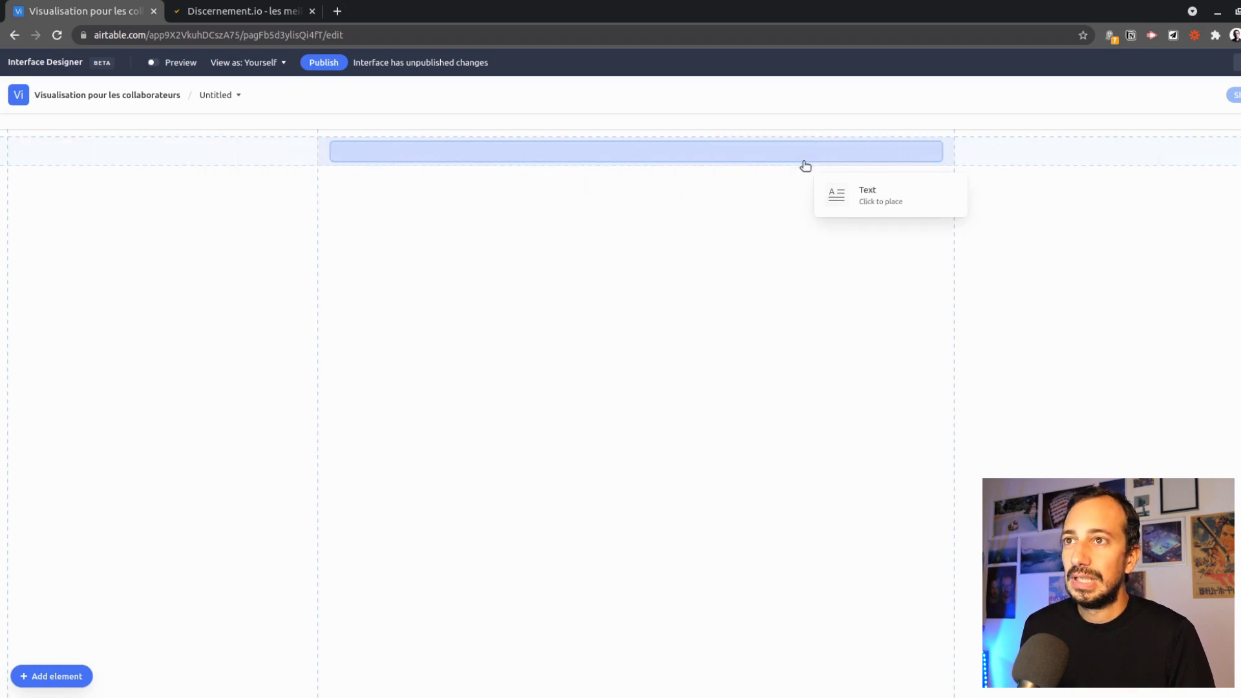
{"action": "left_click", "coordinate": [689, 161]}
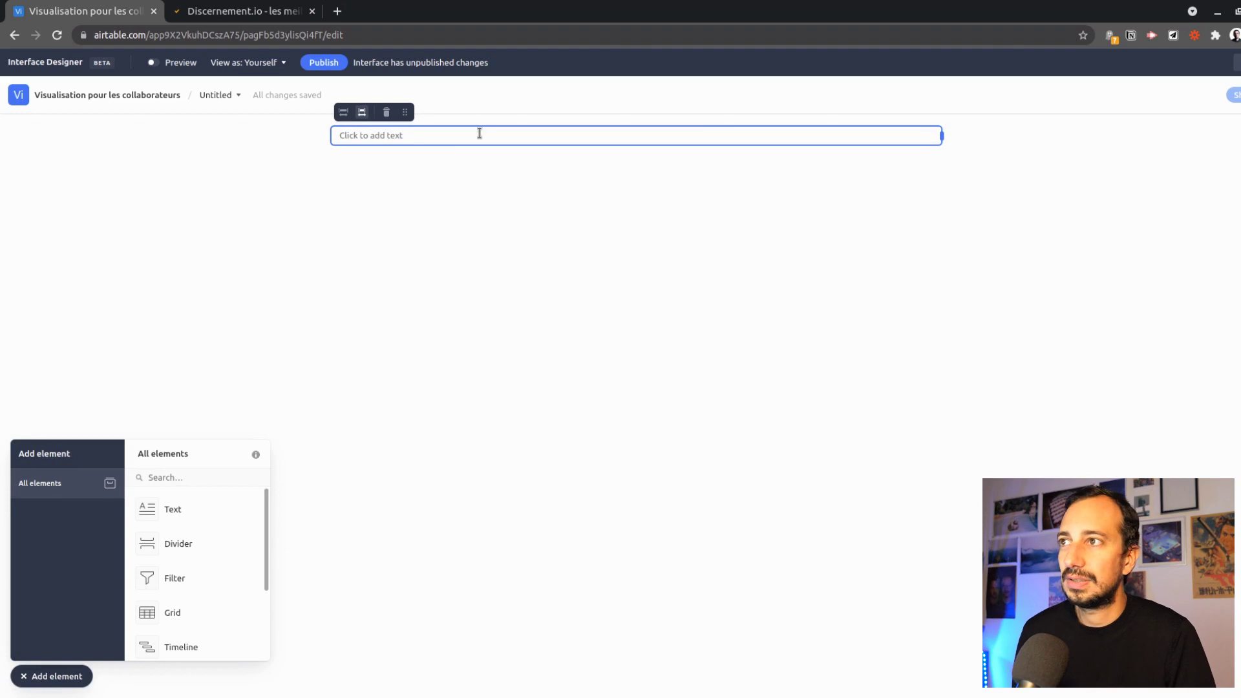
{"action": "left_click", "coordinate": [342, 113]}
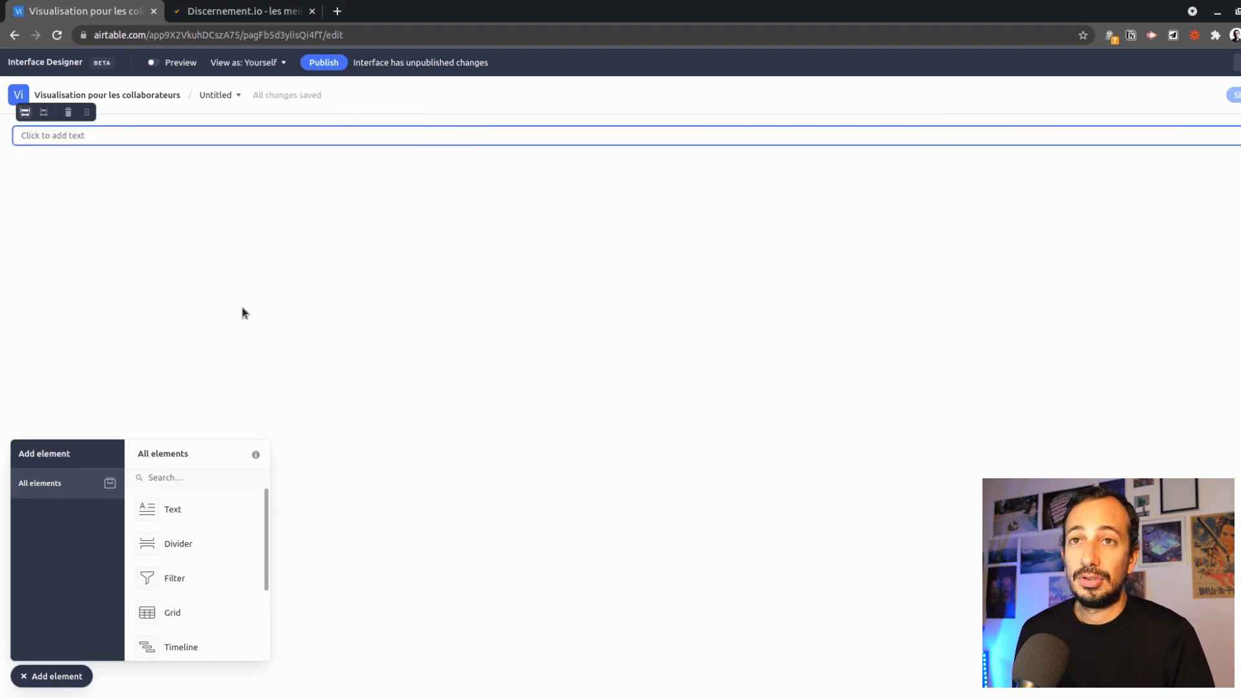
{"action": "left_click", "coordinate": [56, 135]}
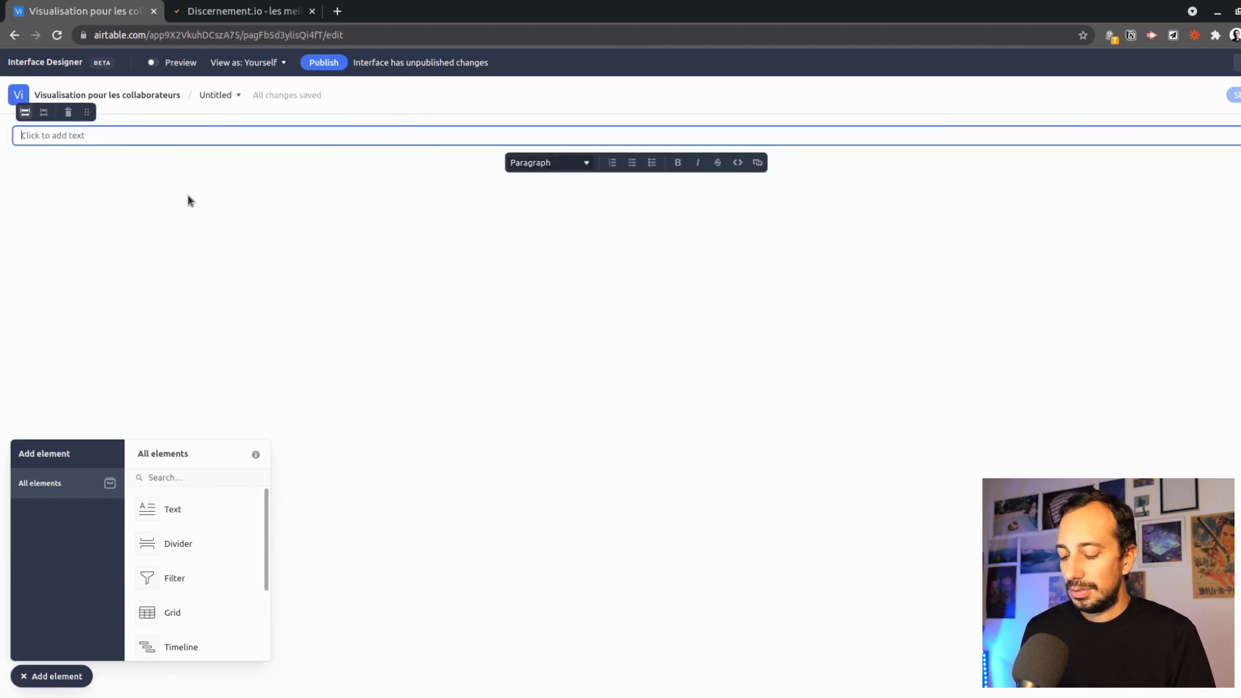
{"action": "type", "text": "M"}
{"action": "key", "text": "BackSpace"}
{"action": "key", "text": "BackSpace"}
{"action": "type", "text": "a "}
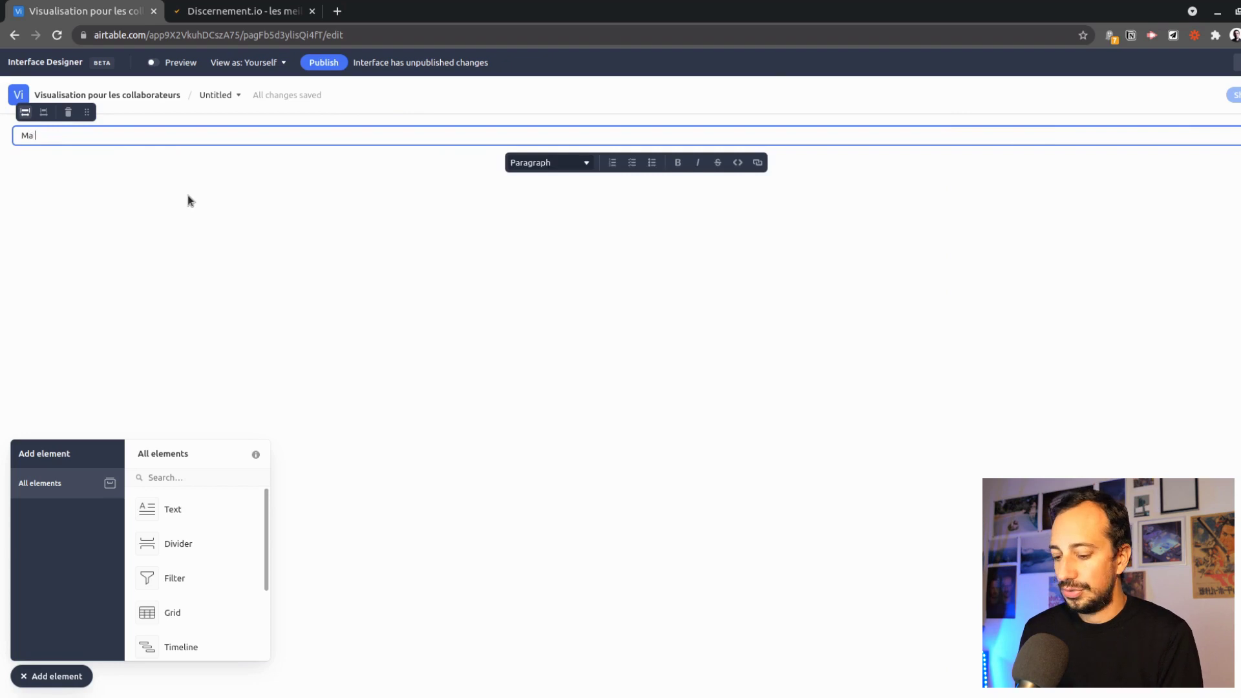
{"action": "type", "text": "super interface"}
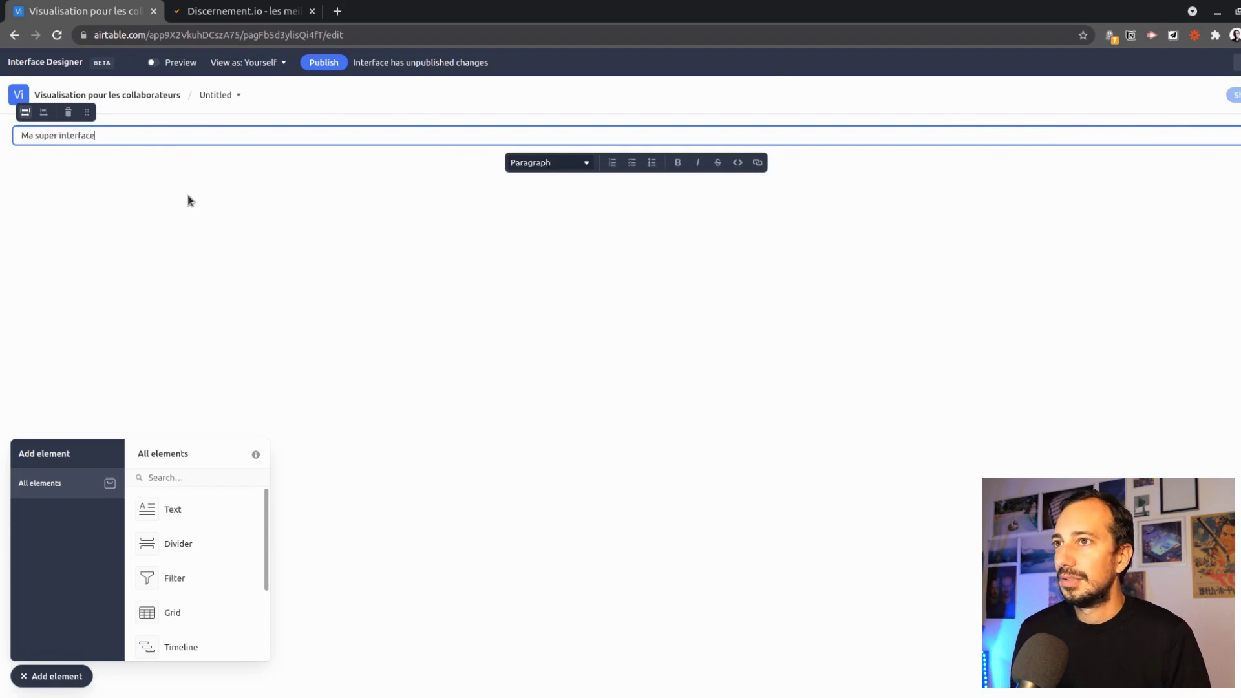
Format the "Ma super interface" text as a Large heading.
{"action": "left_click", "coordinate": [576, 163]}
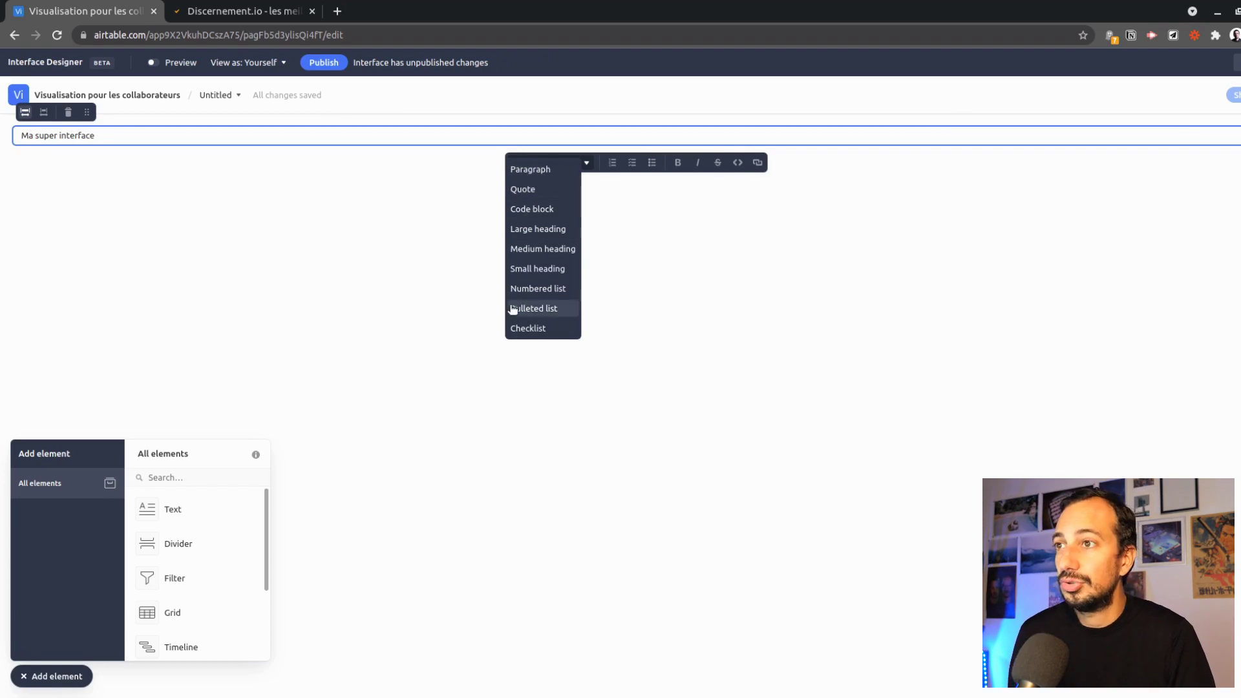
{"action": "left_click", "coordinate": [553, 227]}
{"action": "left_click", "coordinate": [575, 235]}
{"action": "left_click", "coordinate": [316, 154]}
Add the line "ezfzefze fezfze" below the heading and make the word "fezfze" bold.
{"action": "left_click", "coordinate": [451, 146]}
{"action": "key", "text": "Return"}
{"action": "type", "text": "ezfzefze fezfze"}
{"action": "double_click", "coordinate": [69, 166]}
{"action": "key", "text": "ctrl+b"}
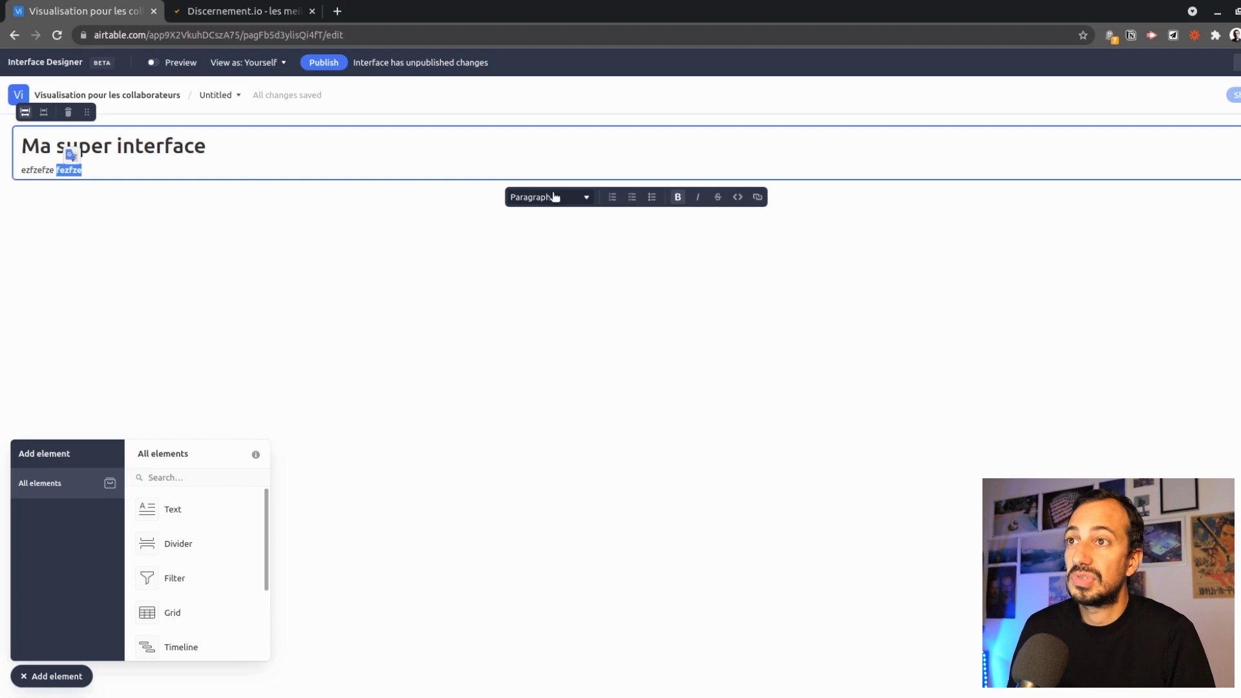
{"action": "left_click", "coordinate": [226, 160]}
{"action": "left_click", "coordinate": [212, 166]}
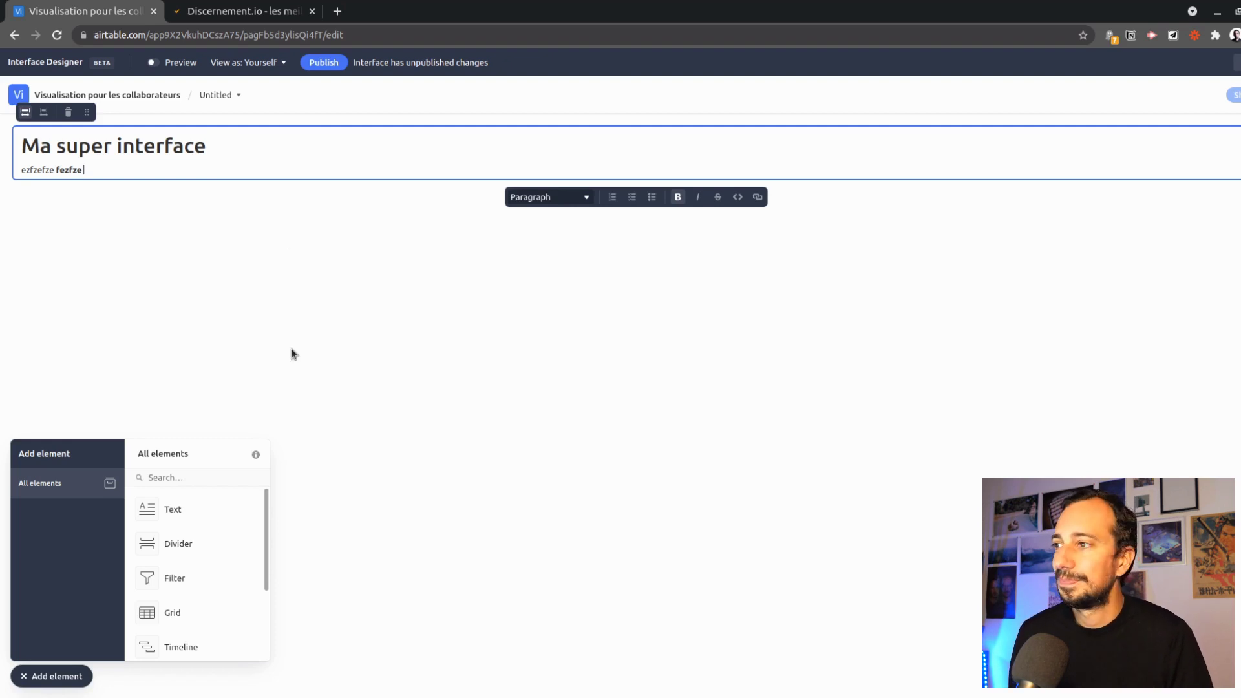
{"action": "left_click", "coordinate": [299, 373]}
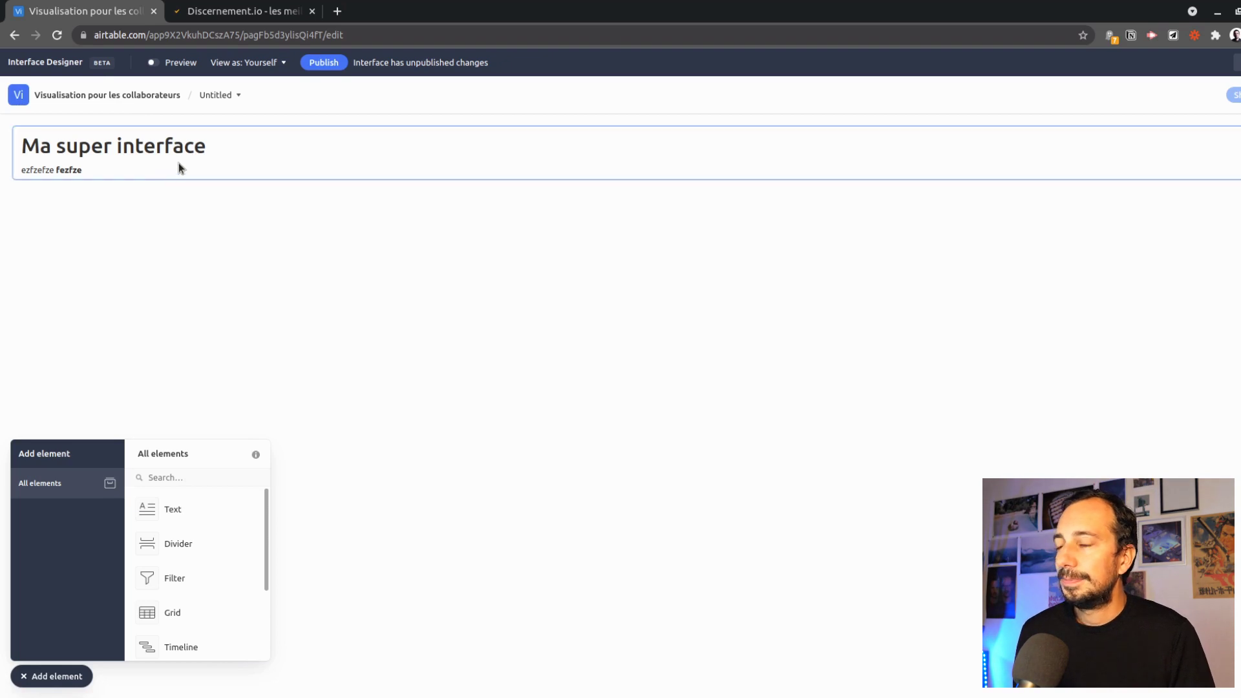
Add a second text column reading "Colonne 2" beside the heading and an empty third text column next to it.
{"action": "left_click", "coordinate": [174, 511]}
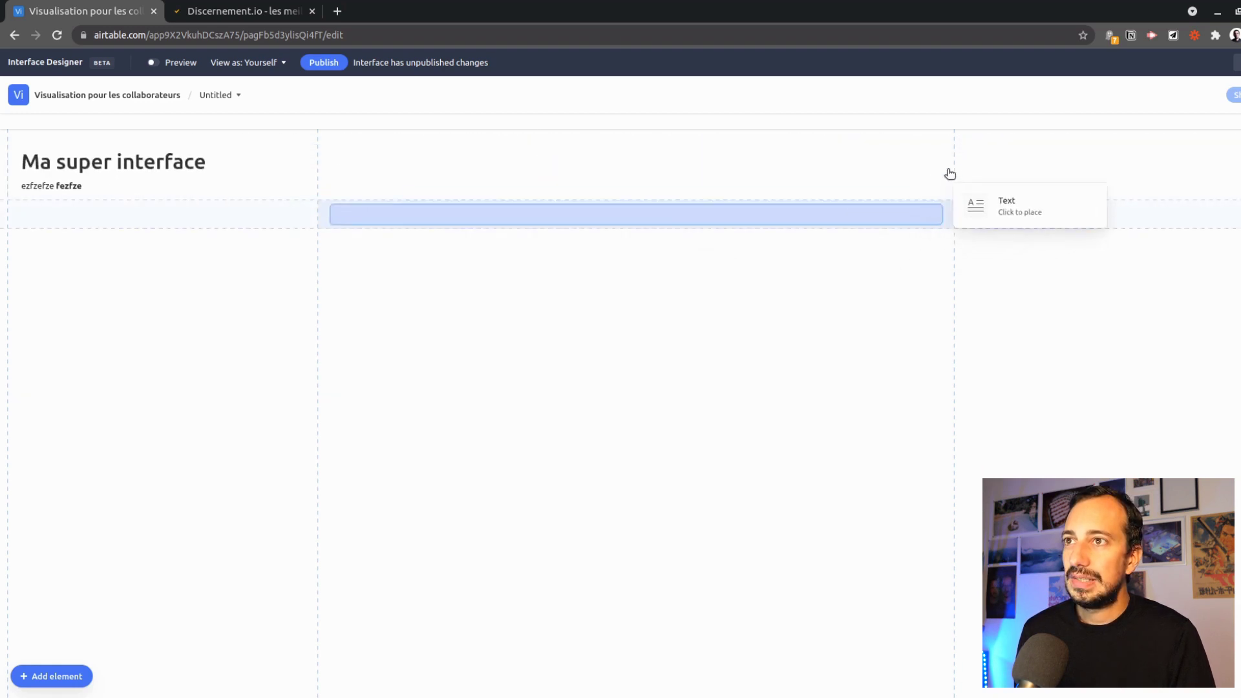
{"action": "left_click", "coordinate": [983, 165]}
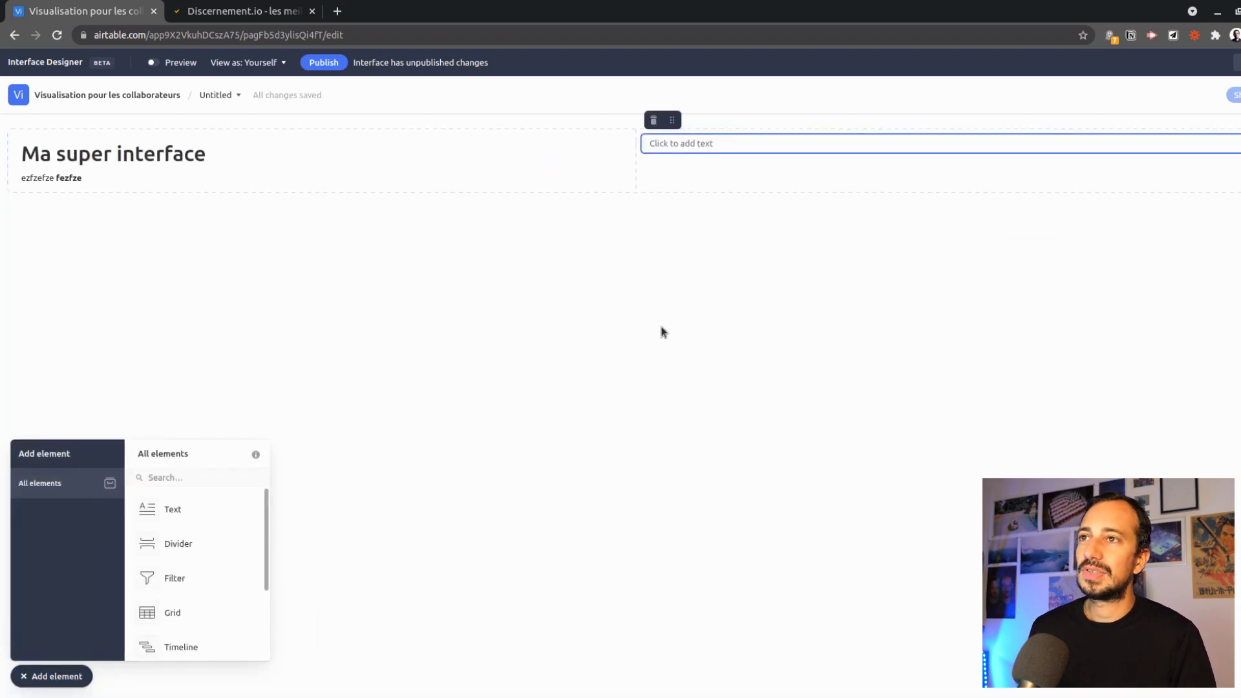
{"action": "type", "text": "colonne 2"}
{"action": "key", "text": "Return"}
{"action": "left_click", "coordinate": [620, 342]}
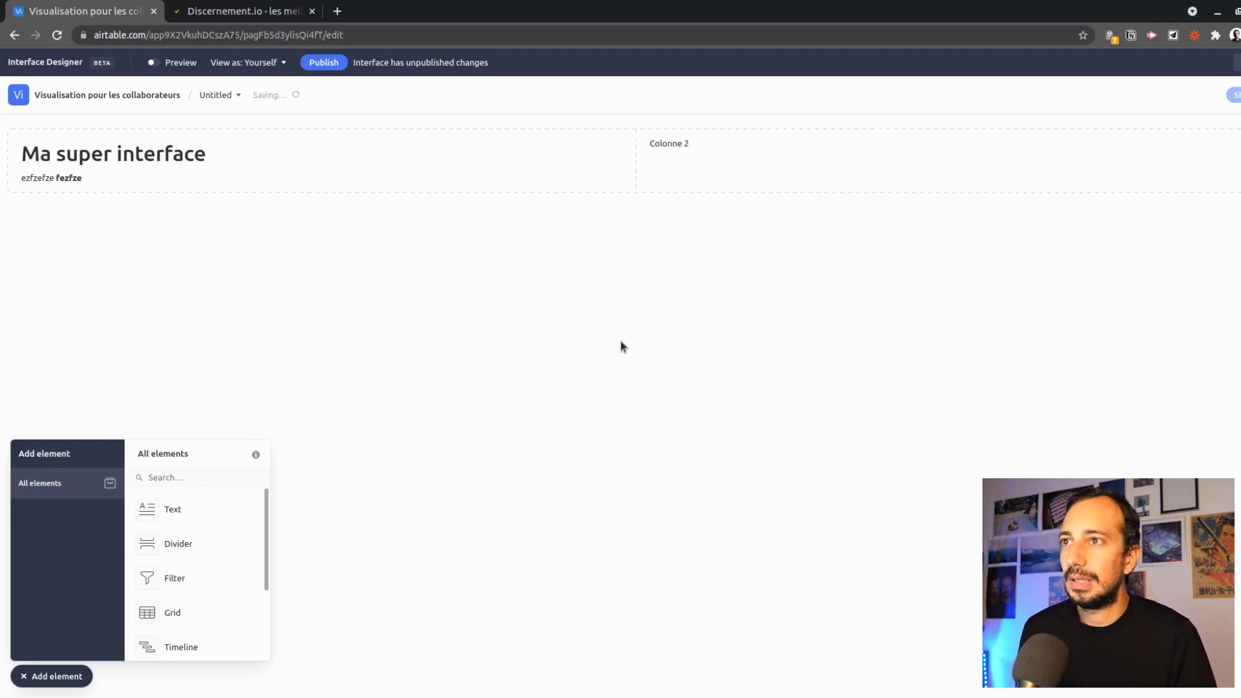
{"action": "left_click", "coordinate": [174, 515]}
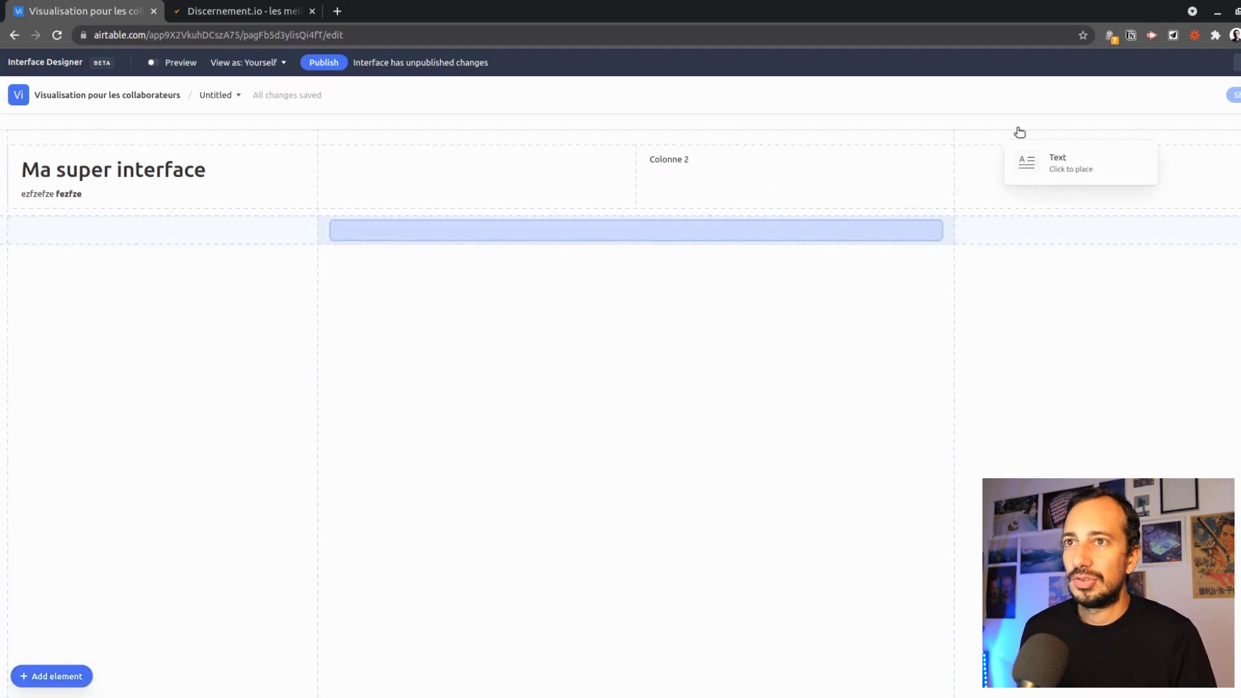
{"action": "left_click", "coordinate": [1131, 164]}
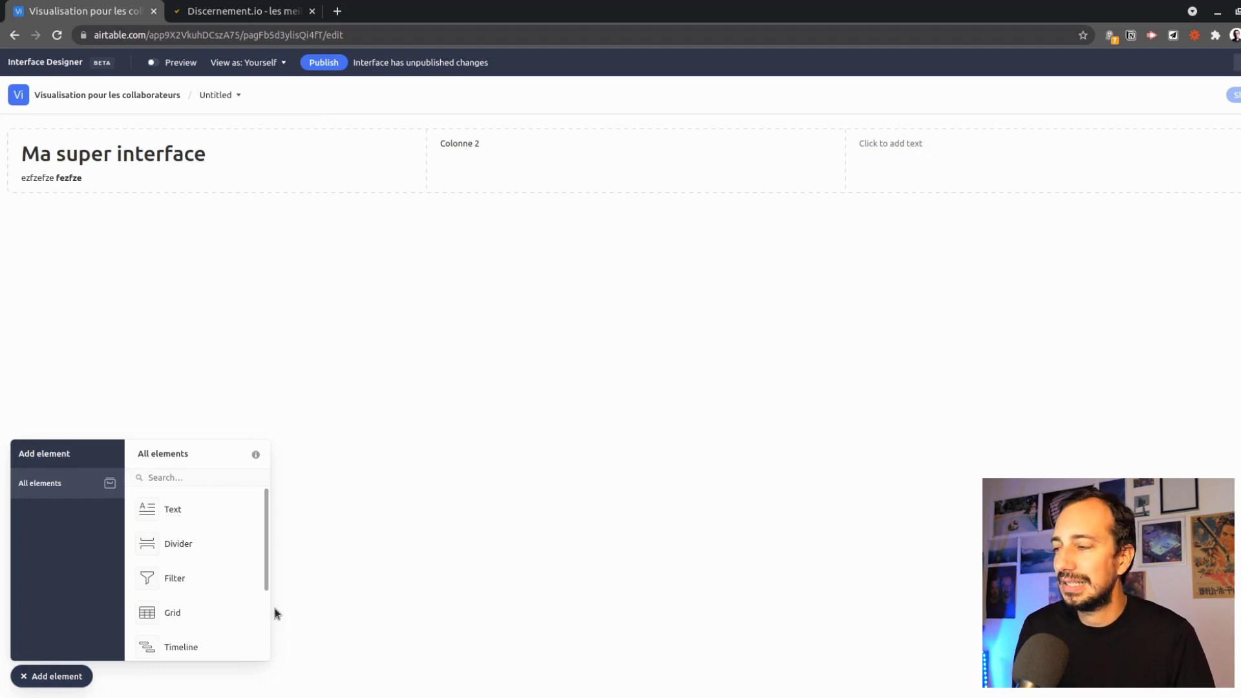
Insert a Divider below the three-column text row and set it to full width.
{"action": "left_click", "coordinate": [146, 544]}
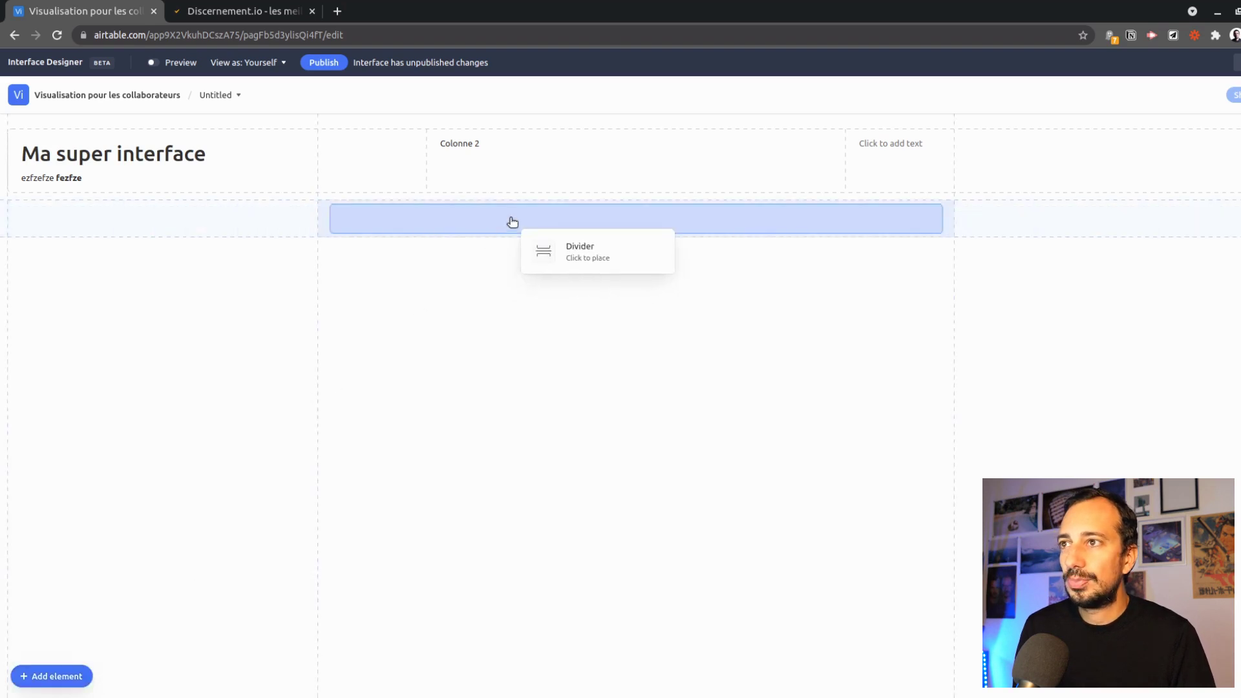
{"action": "left_click", "coordinate": [513, 221]}
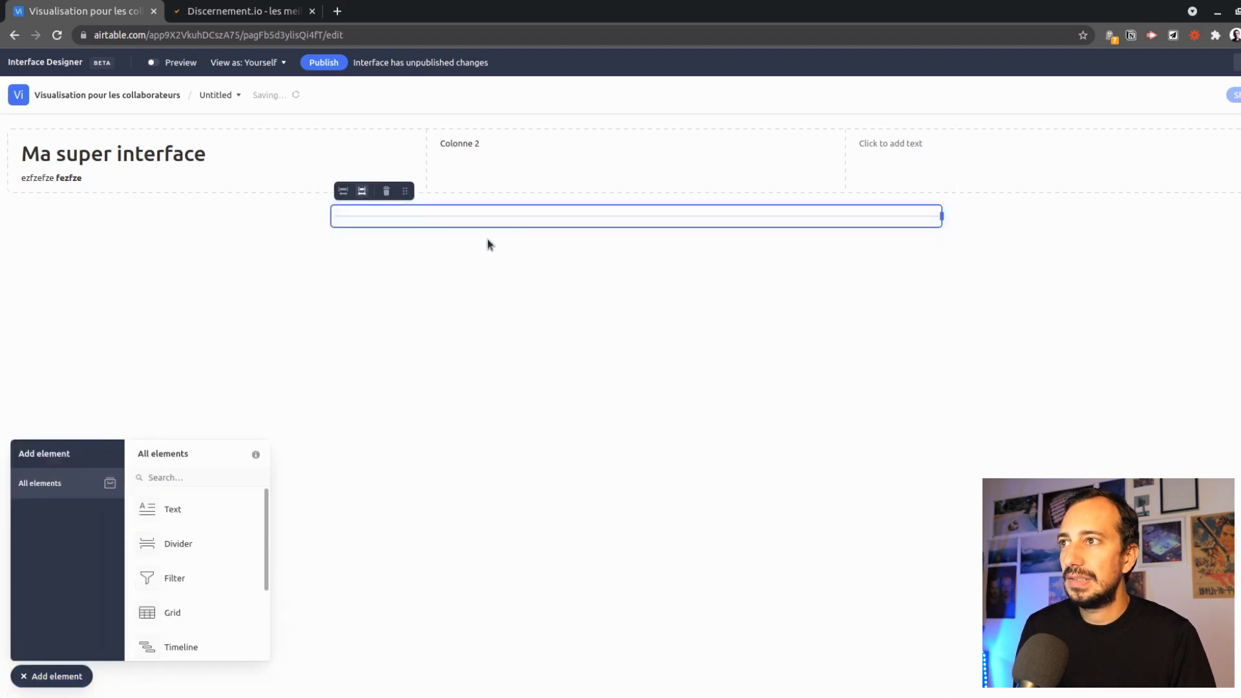
{"action": "left_click", "coordinate": [343, 197]}
{"action": "left_click", "coordinate": [276, 362]}
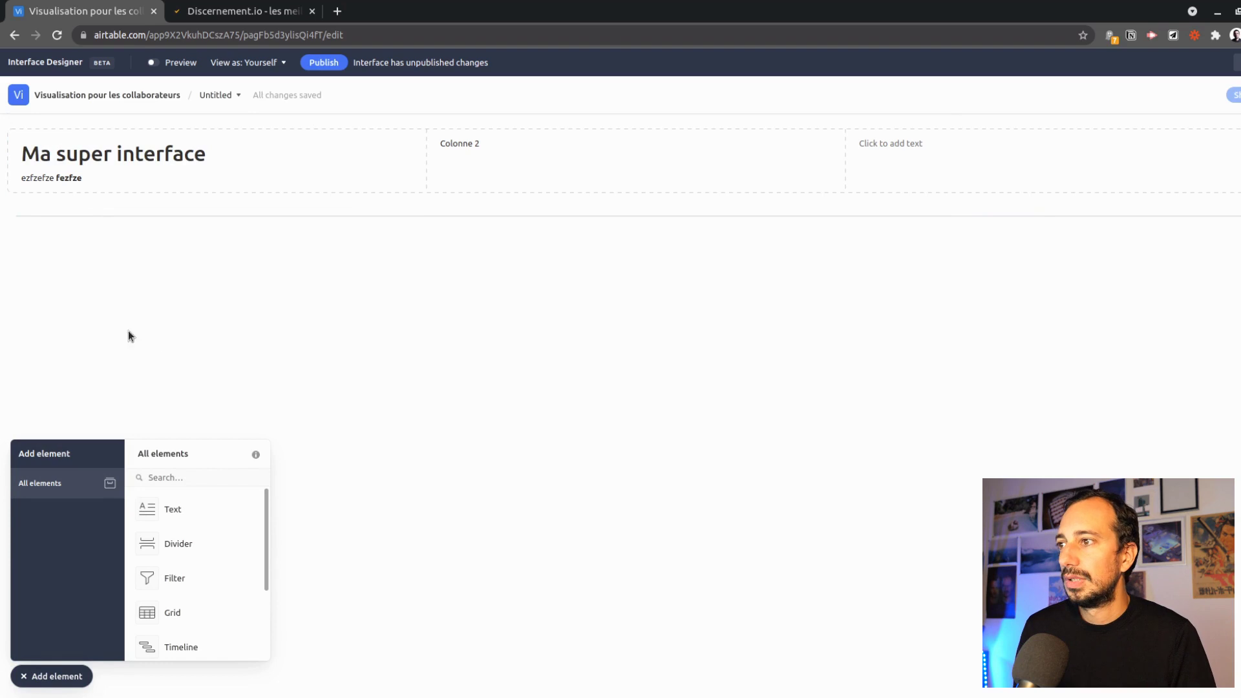
Place a Grid element in the full-width area below the divider.
{"action": "scroll", "coordinate": [241, 584], "scroll_direction": "down", "scroll_amount": 2}
{"action": "scroll", "coordinate": [218, 598], "scroll_direction": "up", "scroll_amount": 1}
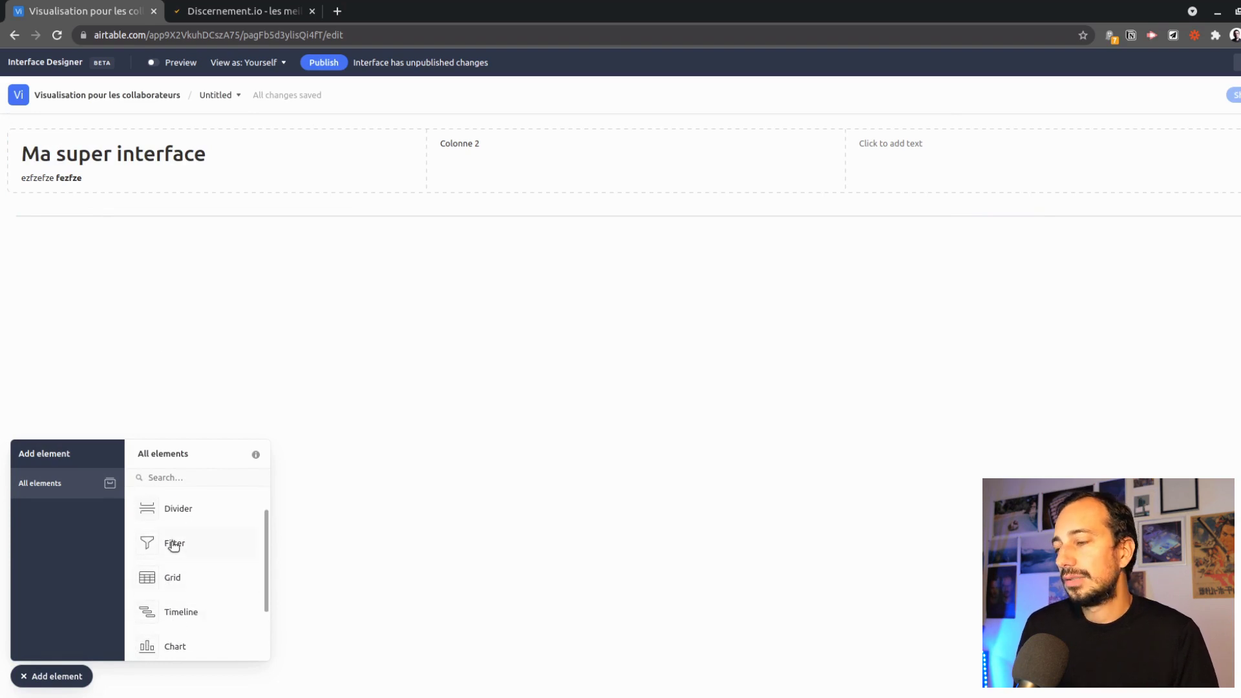
{"action": "scroll", "coordinate": [204, 572], "scroll_direction": "down", "scroll_amount": 1}
{"action": "left_click_drag", "start_coordinate": [179, 552], "coordinate": [1234, 369]}
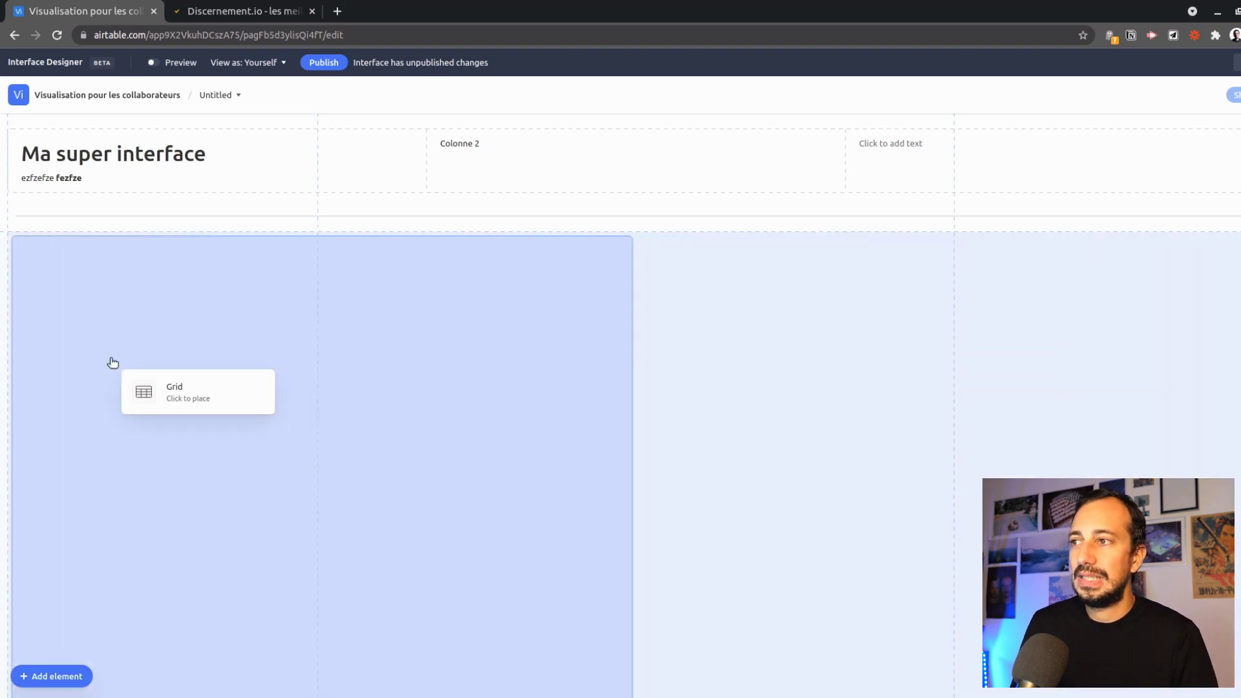
{"action": "left_click", "coordinate": [113, 362]}
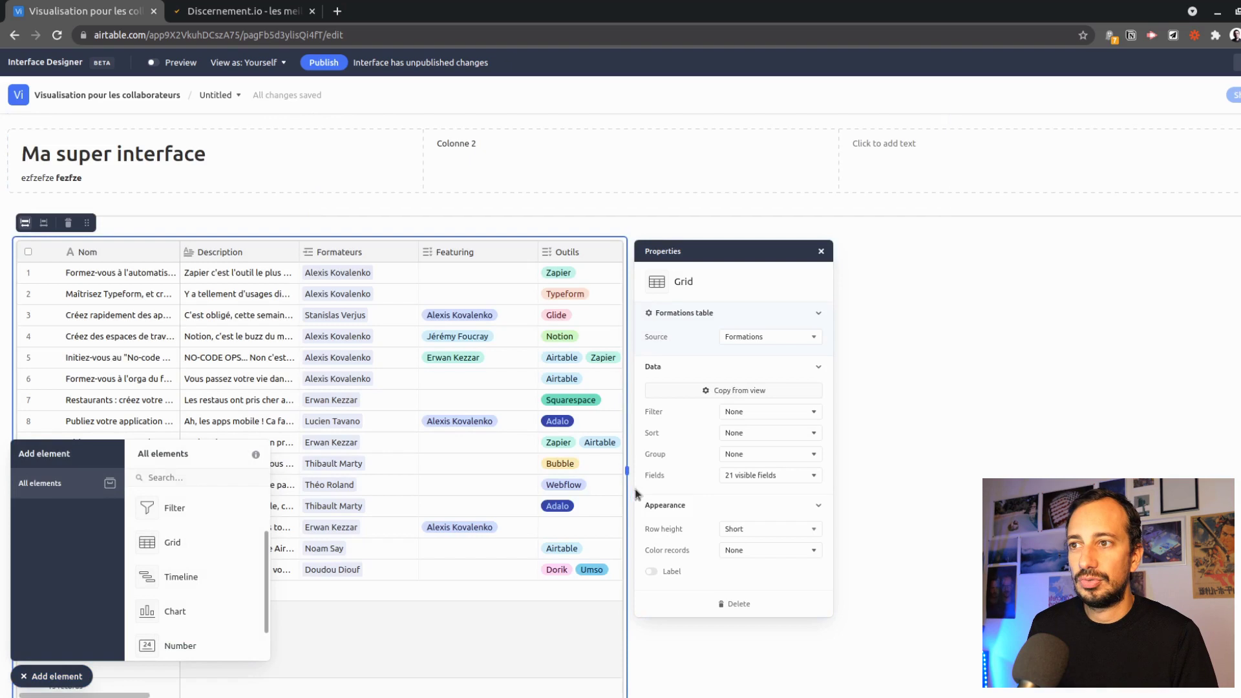
Resize the grid and switch it between full-width and centred layouts, ending with a wider grid in the centred layout.
{"action": "left_click_drag", "start_coordinate": [627, 471], "coordinate": [1234, 484]}
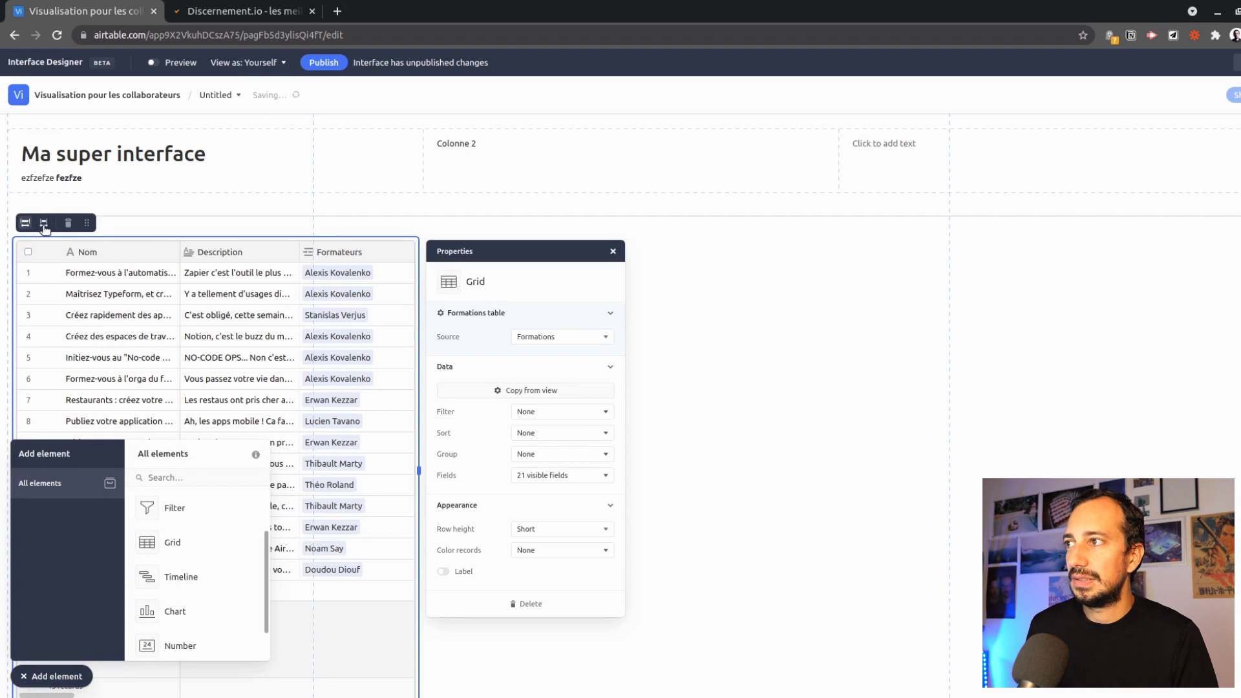
{"action": "left_click", "coordinate": [44, 223]}
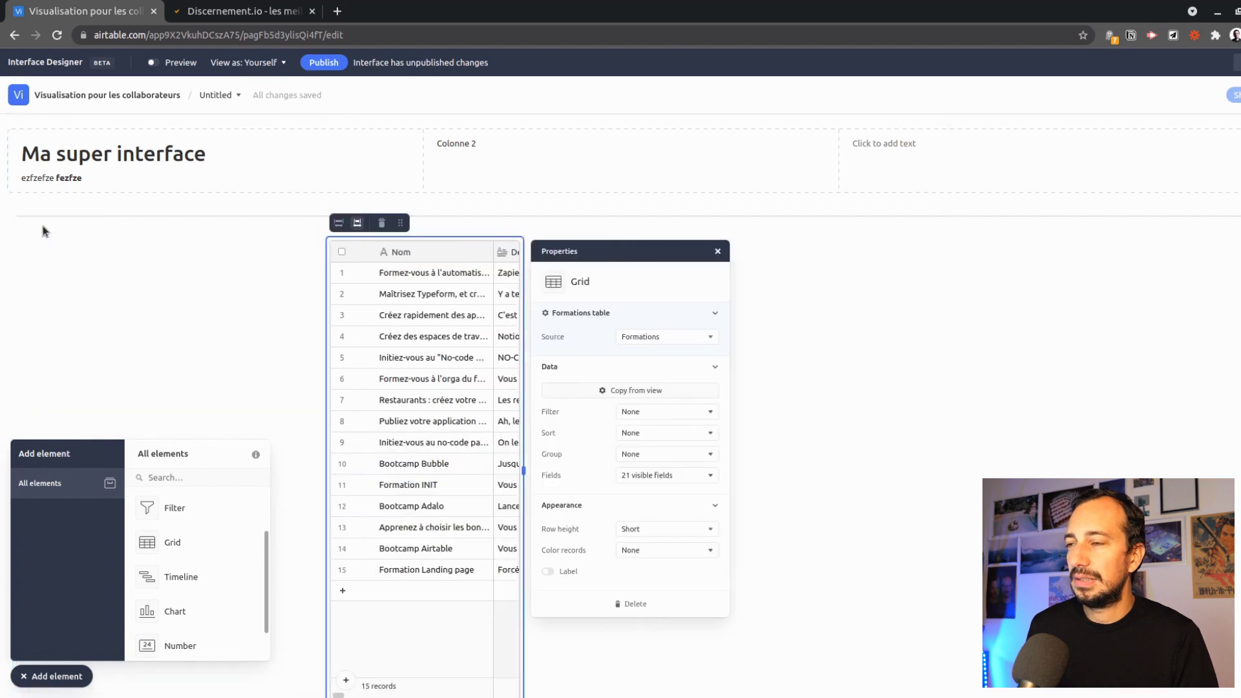
{"action": "left_click", "coordinate": [345, 224]}
{"action": "left_click_drag", "start_coordinate": [420, 475], "coordinate": [1042, 475]}
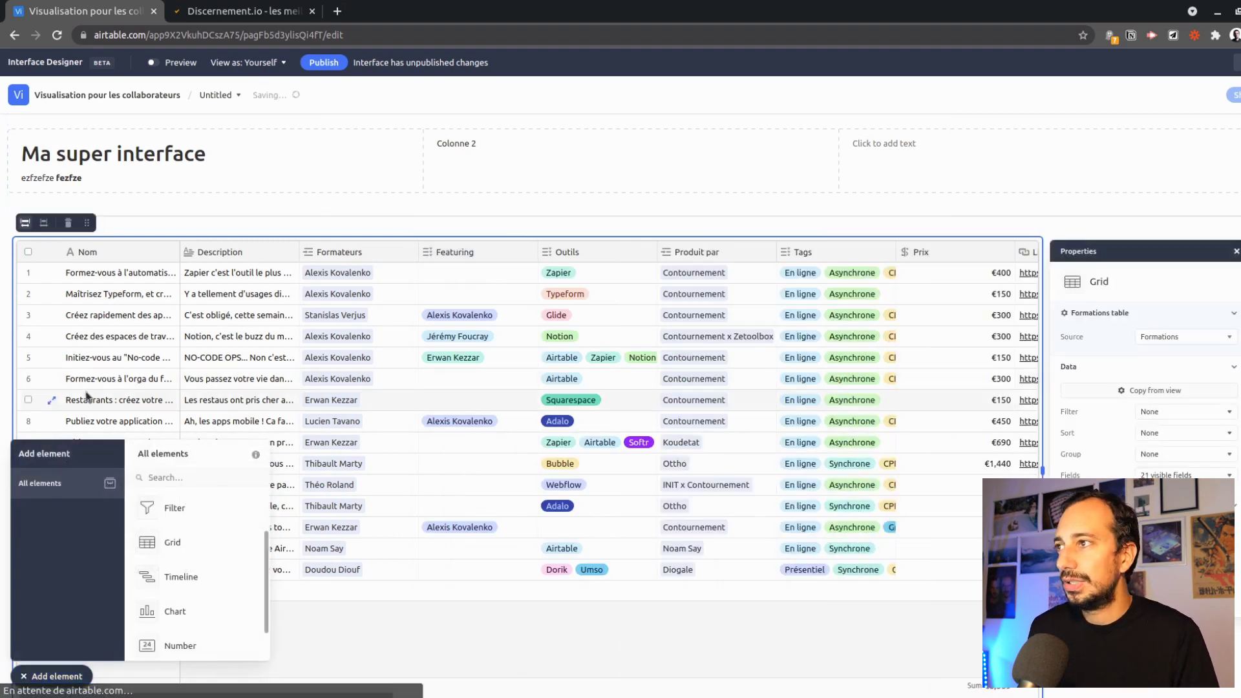
{"action": "left_click", "coordinate": [44, 223]}
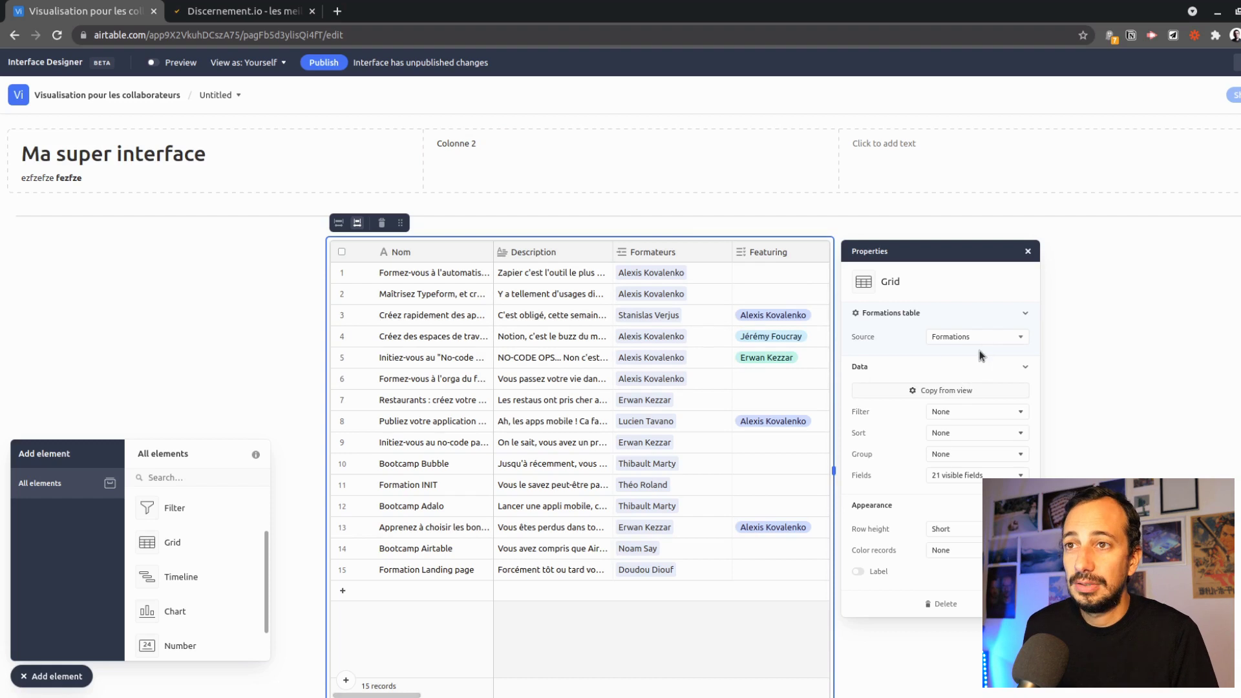
View the tables offered as the grid's source, keep Formations and collapse the source settings.
{"action": "left_click", "coordinate": [958, 339]}
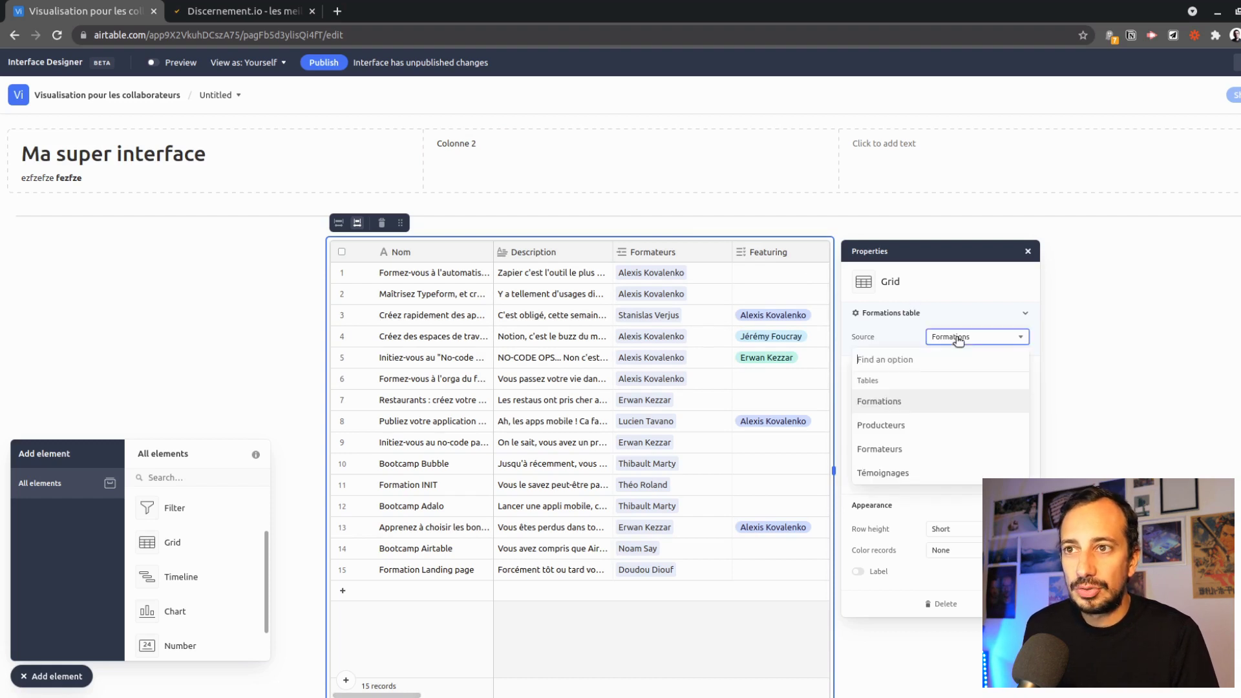
{"action": "left_click", "coordinate": [973, 308]}
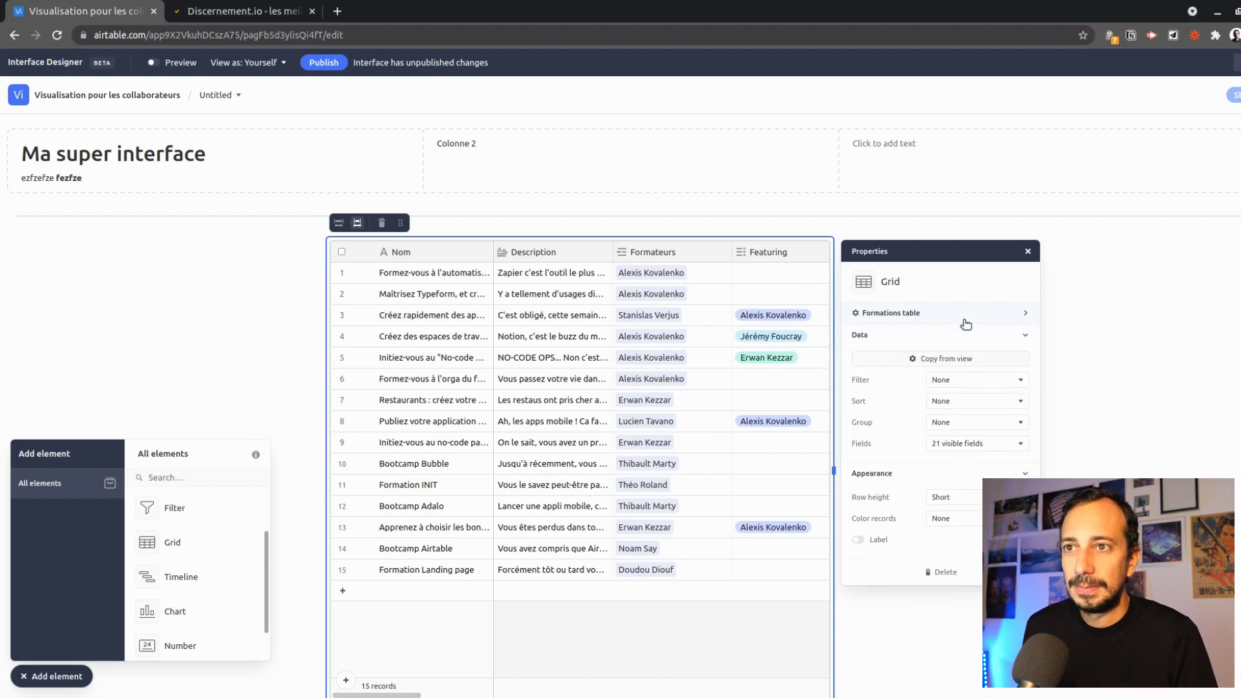
Filter the grid to records where Produit par contains "contournement".
{"action": "left_click", "coordinate": [965, 322]}
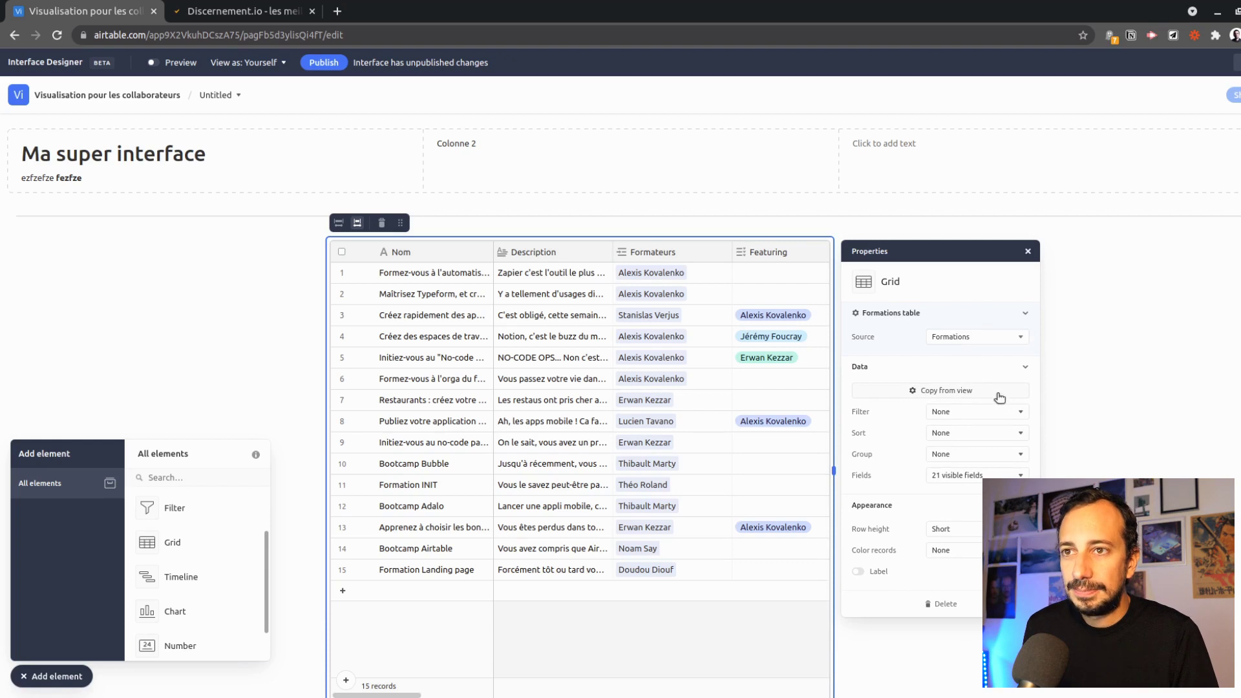
{"action": "left_click", "coordinate": [975, 412]}
{"action": "left_click", "coordinate": [956, 412]}
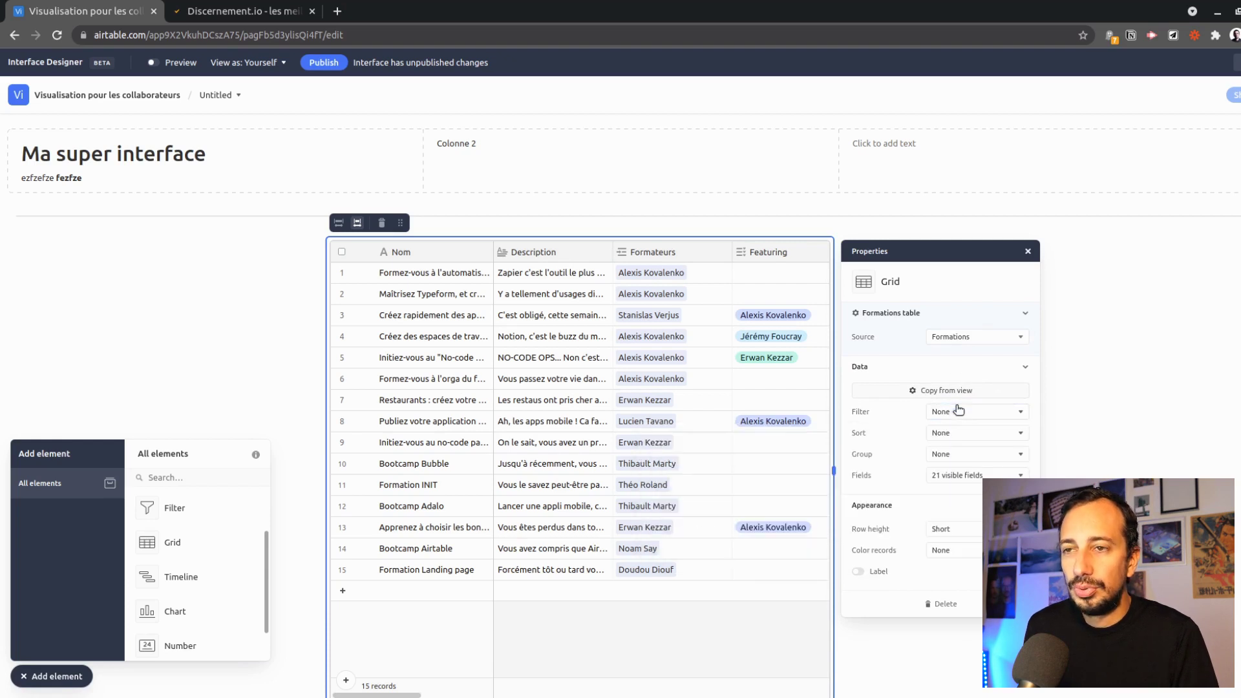
{"action": "left_click", "coordinate": [971, 413]}
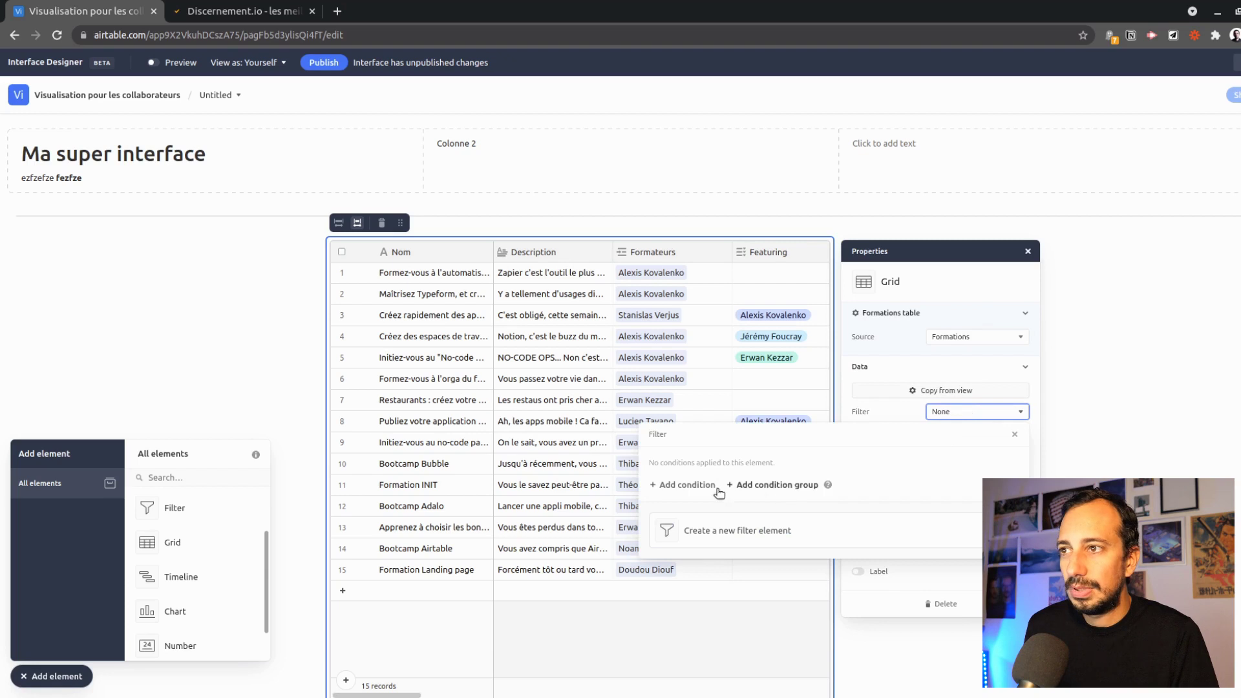
{"action": "left_click", "coordinate": [682, 486]}
{"action": "left_click", "coordinate": [754, 490]}
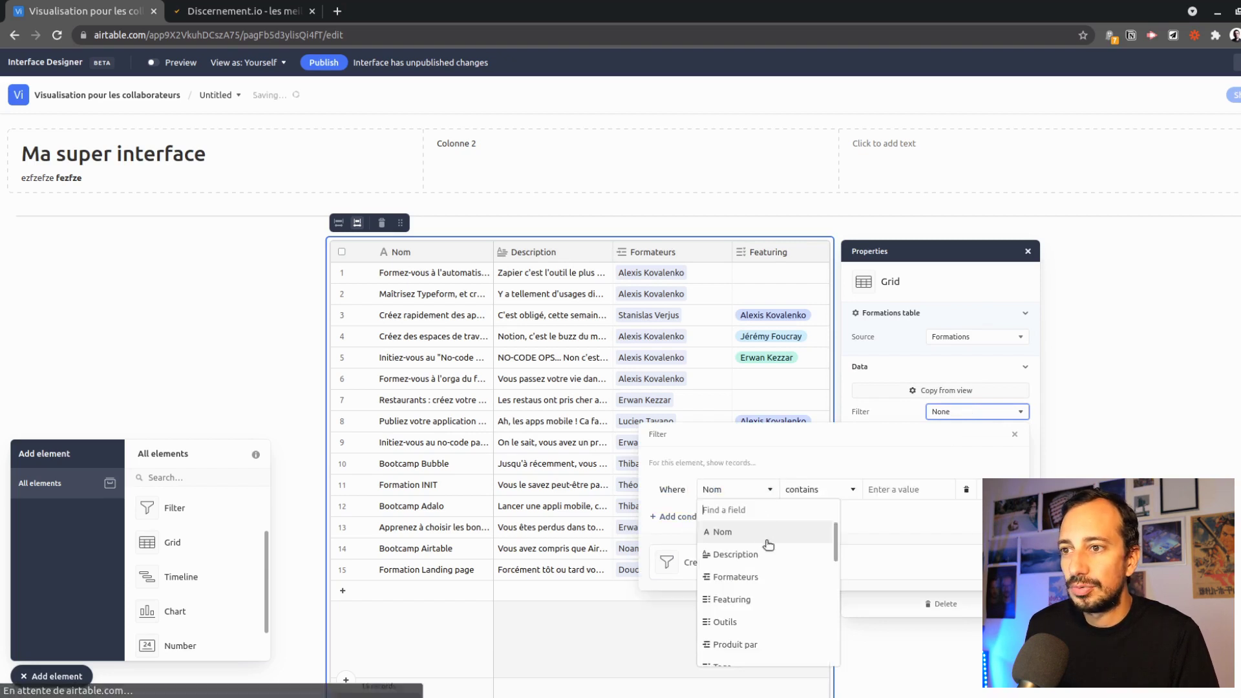
{"action": "scroll", "coordinate": [759, 615], "scroll_direction": "down", "scroll_amount": 3}
{"action": "scroll", "coordinate": [759, 615], "scroll_direction": "up", "scroll_amount": 3}
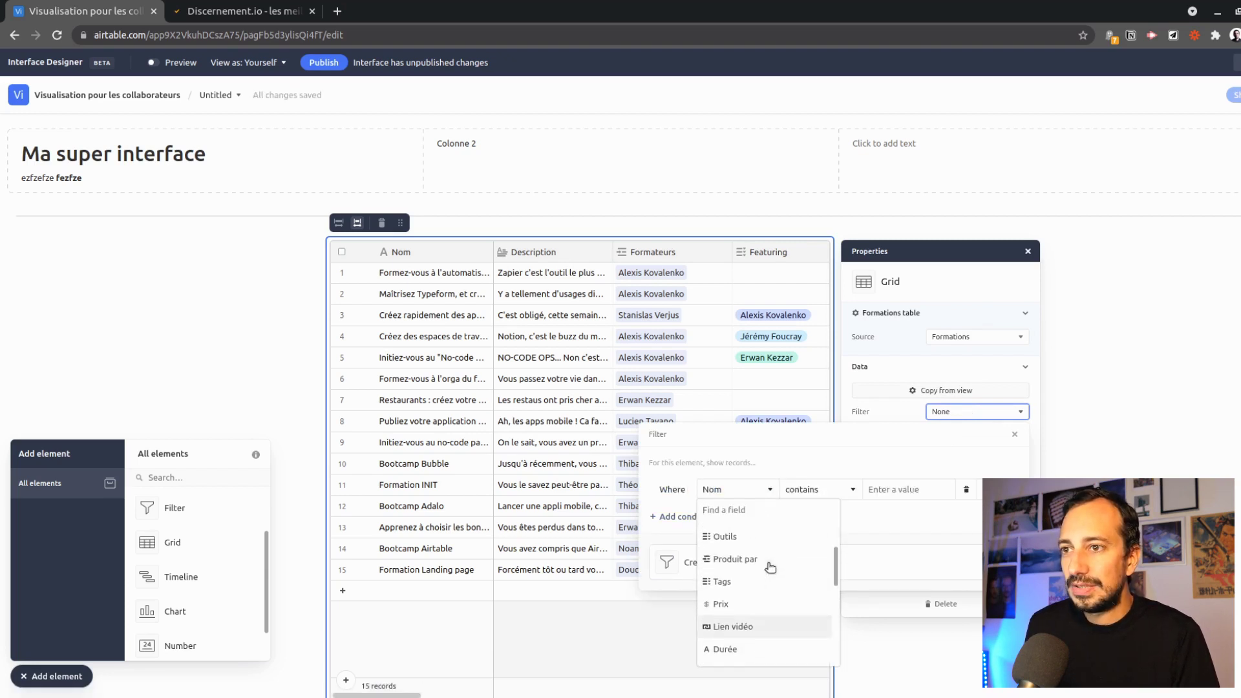
{"action": "left_click", "coordinate": [772, 568]}
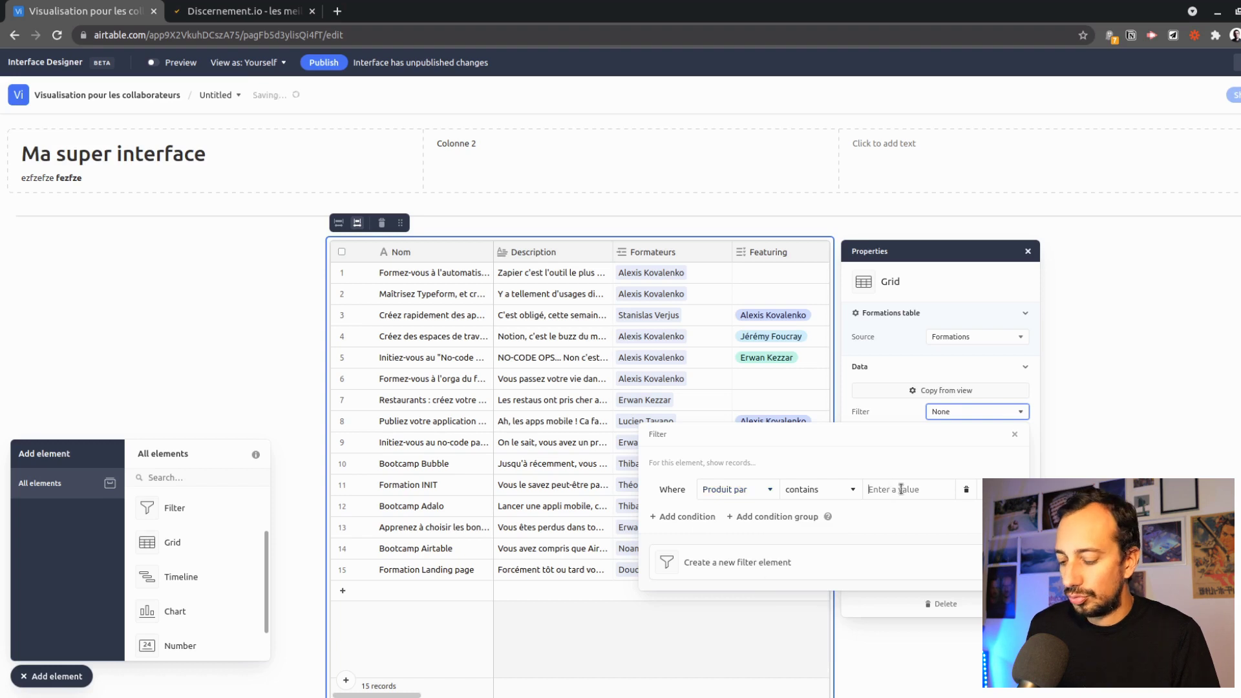
{"action": "left_click", "coordinate": [900, 489]}
{"action": "type", "text": "contournement"}
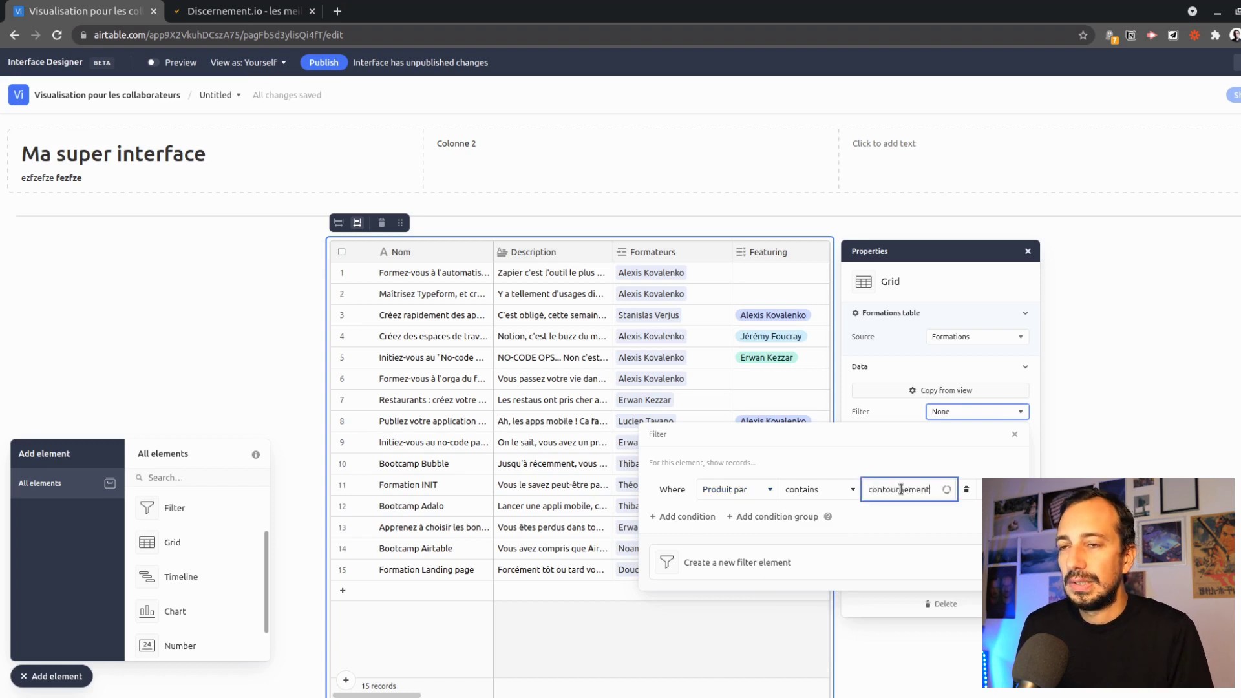
{"action": "left_click", "coordinate": [958, 508]}
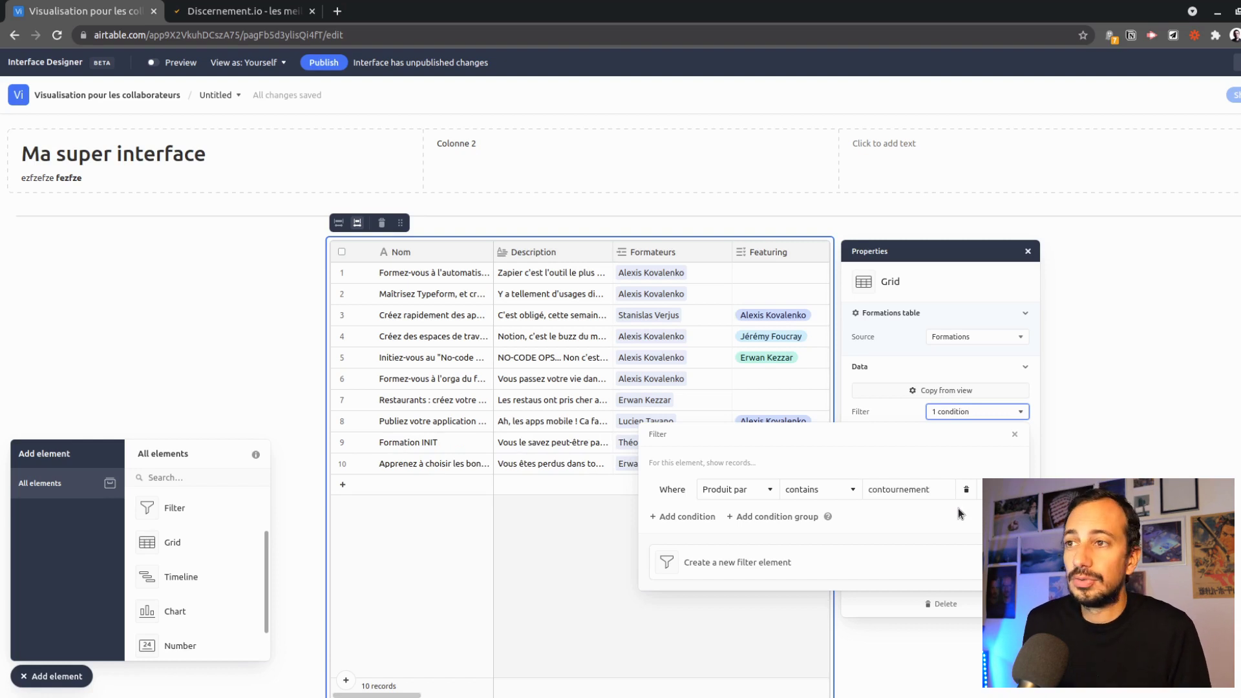
{"action": "left_click", "coordinate": [991, 411]}
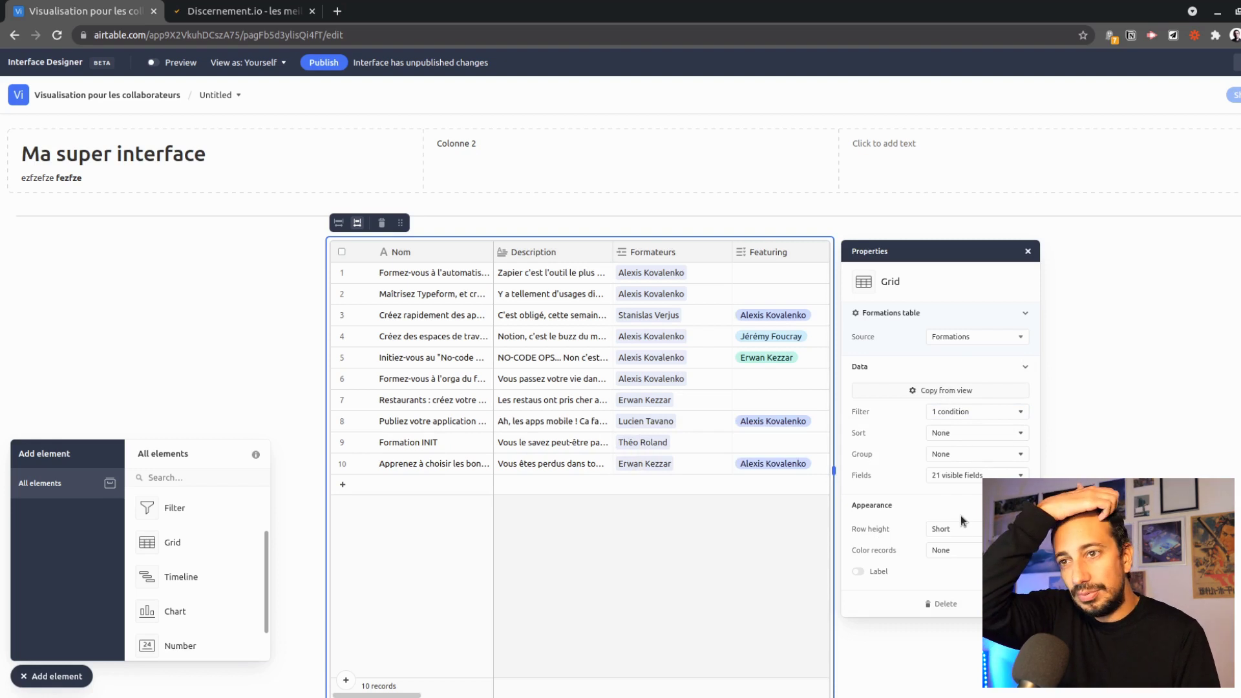
Set the grid's row height to Medium and toggle its label on and off again.
{"action": "left_click", "coordinate": [971, 532]}
{"action": "left_click", "coordinate": [922, 601]}
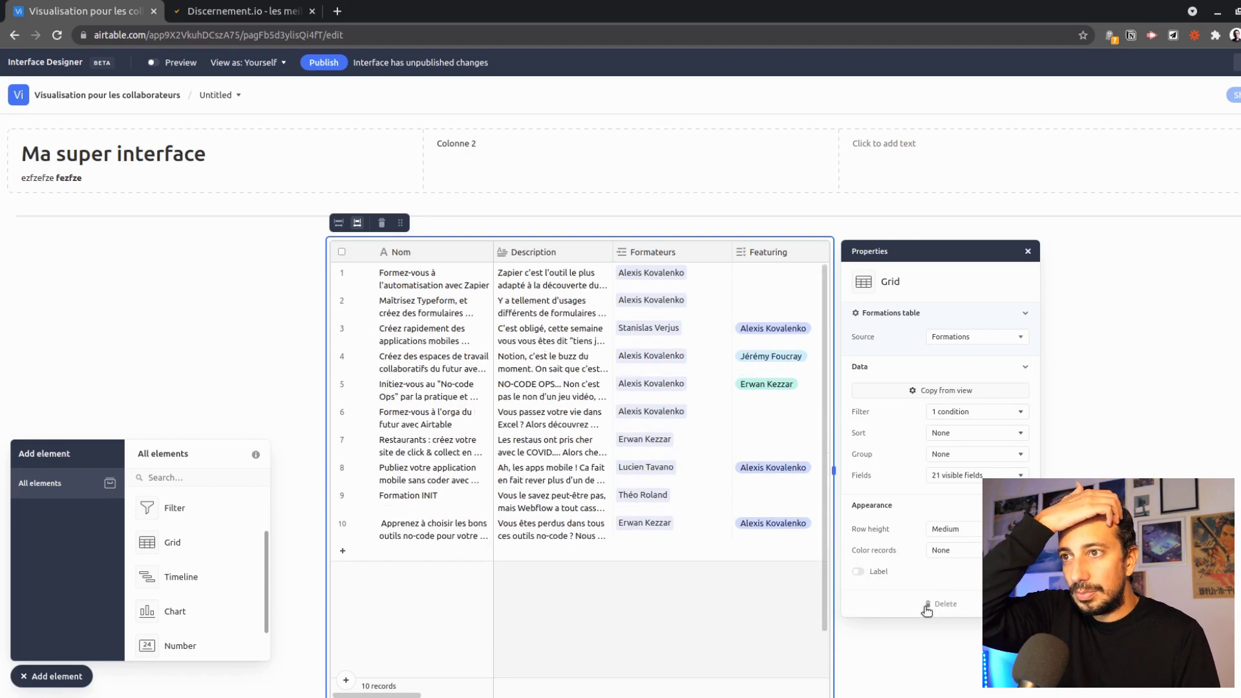
{"action": "left_click", "coordinate": [861, 573]}
{"action": "left_click", "coordinate": [863, 574]}
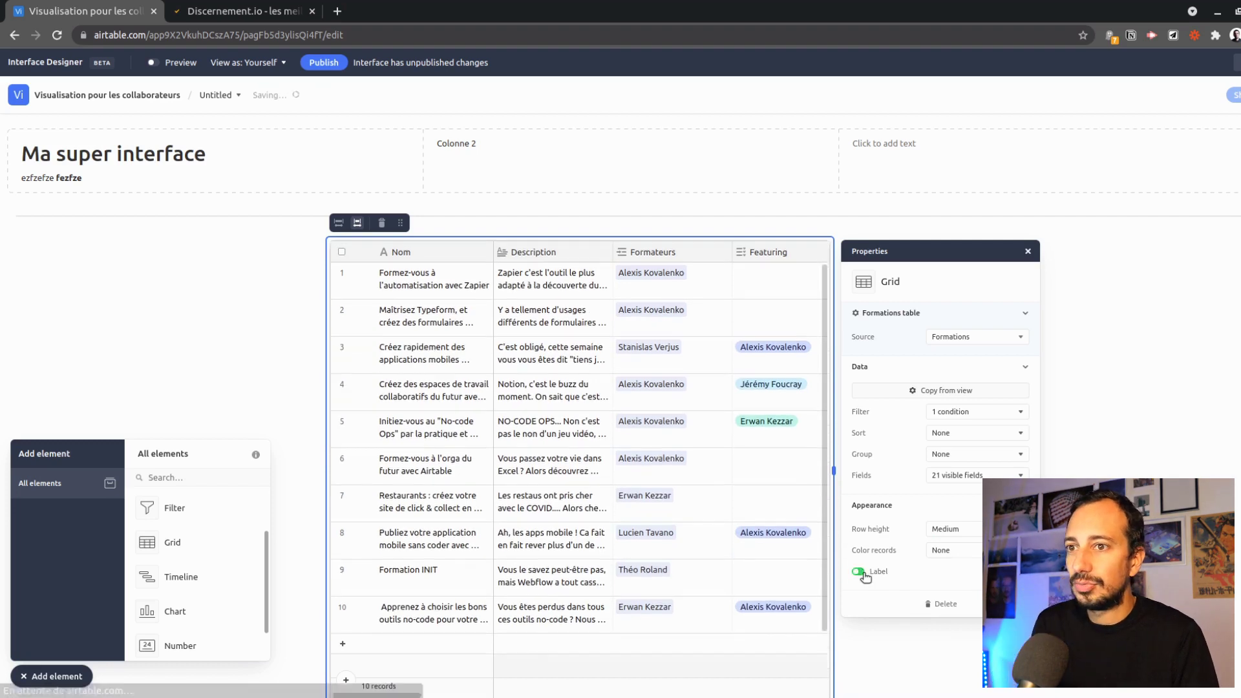
{"action": "left_click", "coordinate": [1042, 292]}
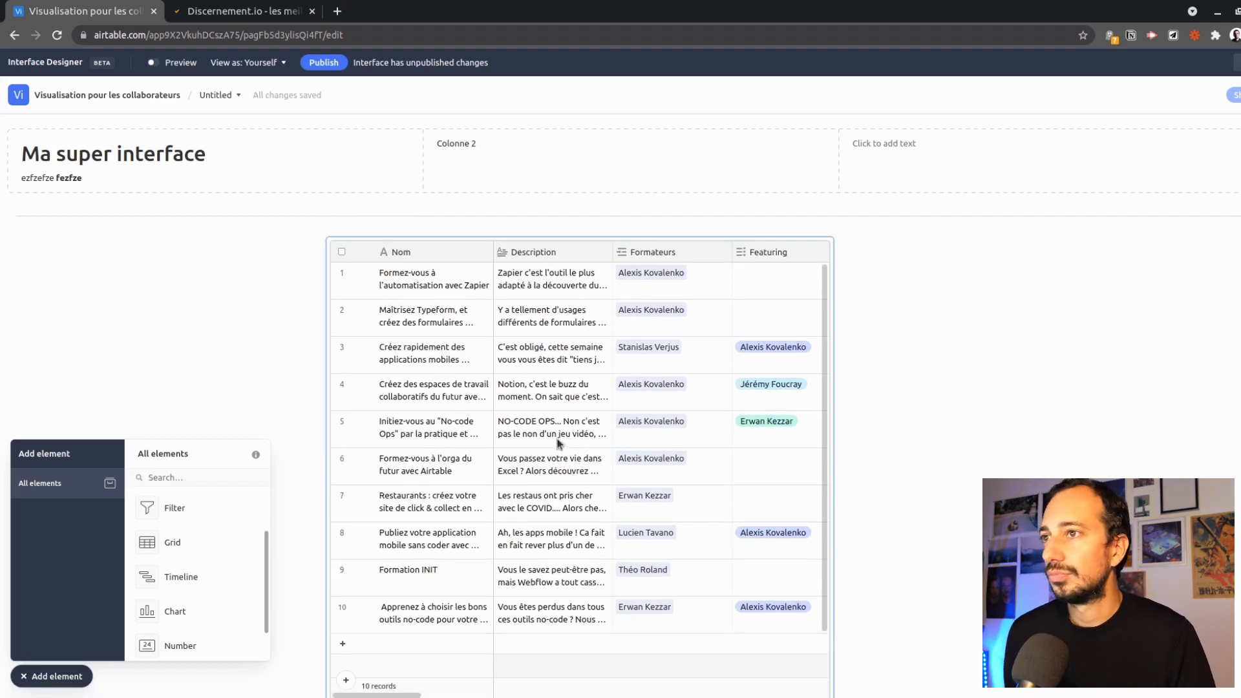
Place a Number element beside the grid, on the side before its first column.
{"action": "scroll", "coordinate": [203, 548], "scroll_direction": "down", "scroll_amount": 1}
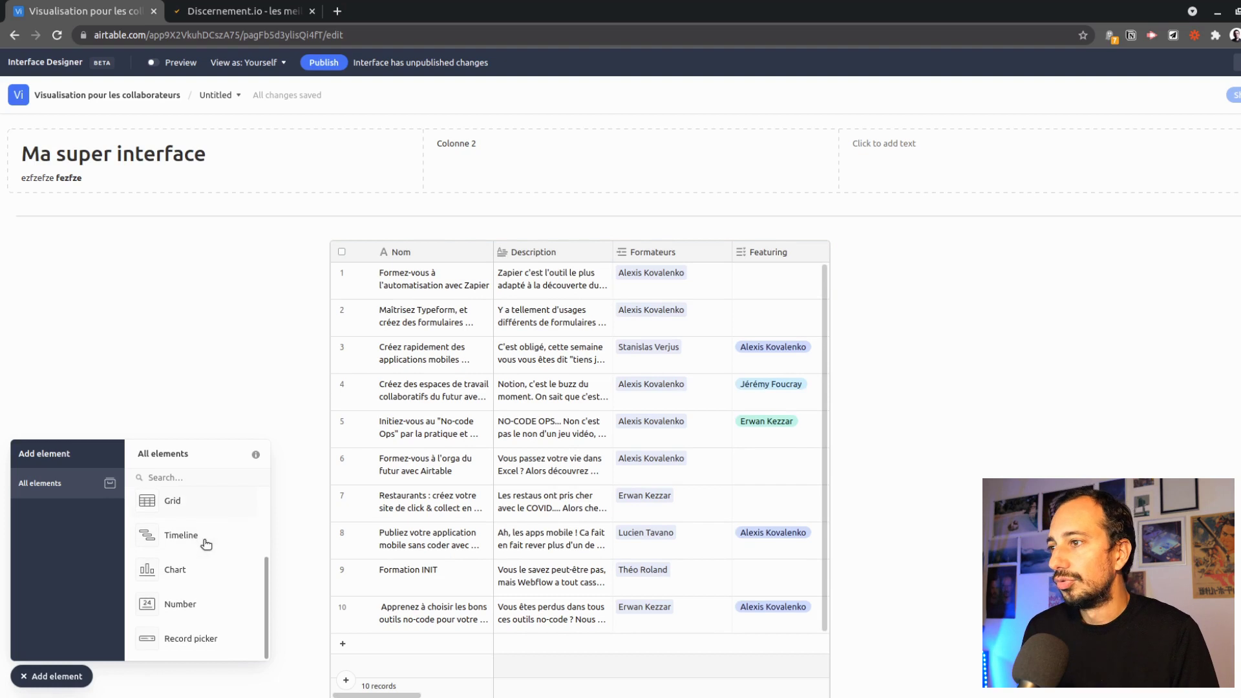
{"action": "left_click", "coordinate": [187, 605]}
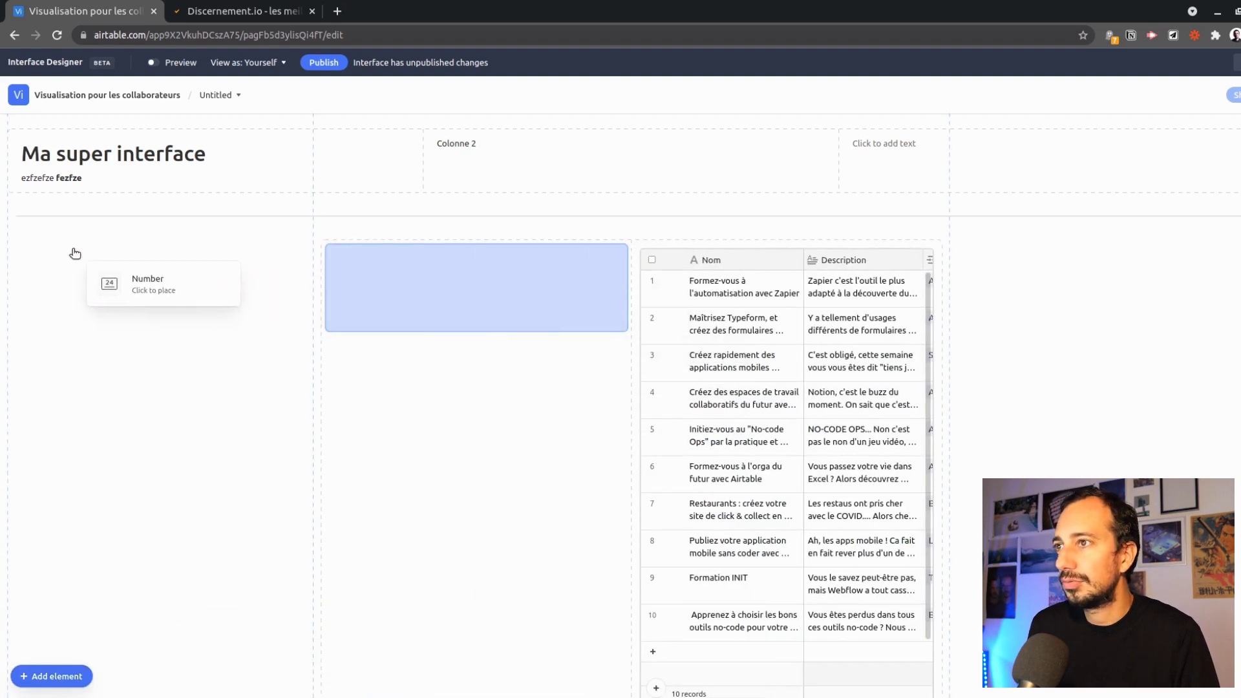
{"action": "left_click", "coordinate": [363, 320]}
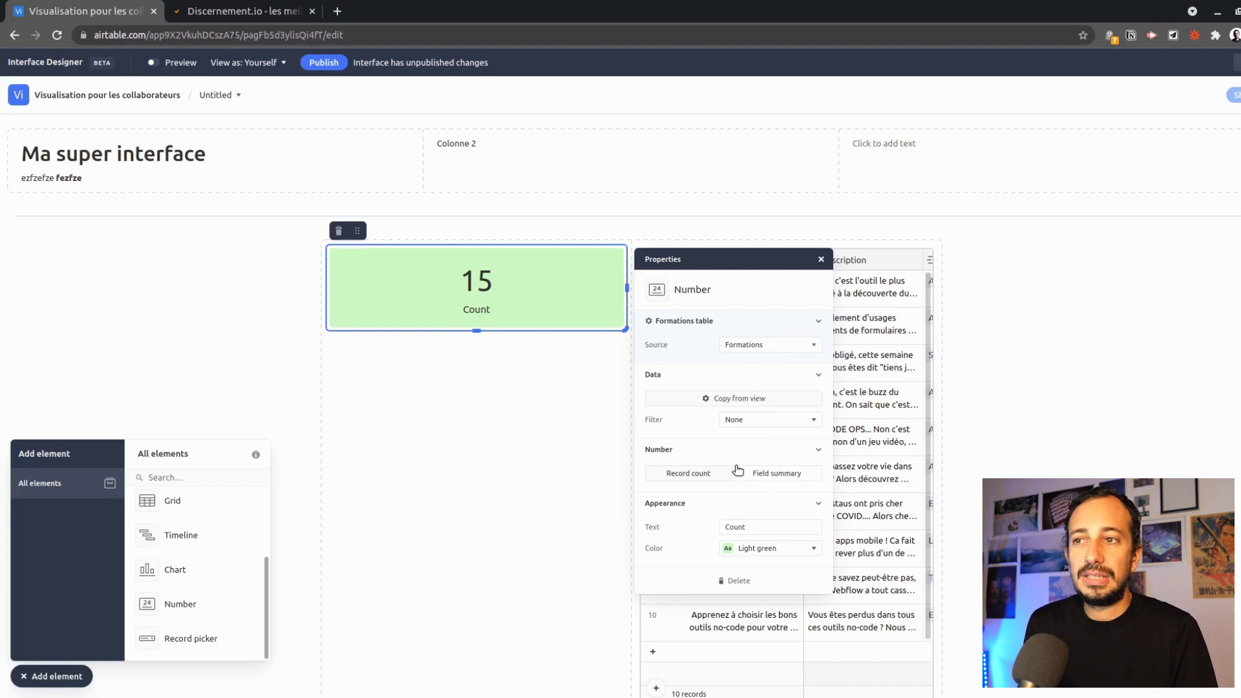
Filter the Number element's record count to records where Produit par contains "contournement".
{"action": "left_click", "coordinate": [750, 423]}
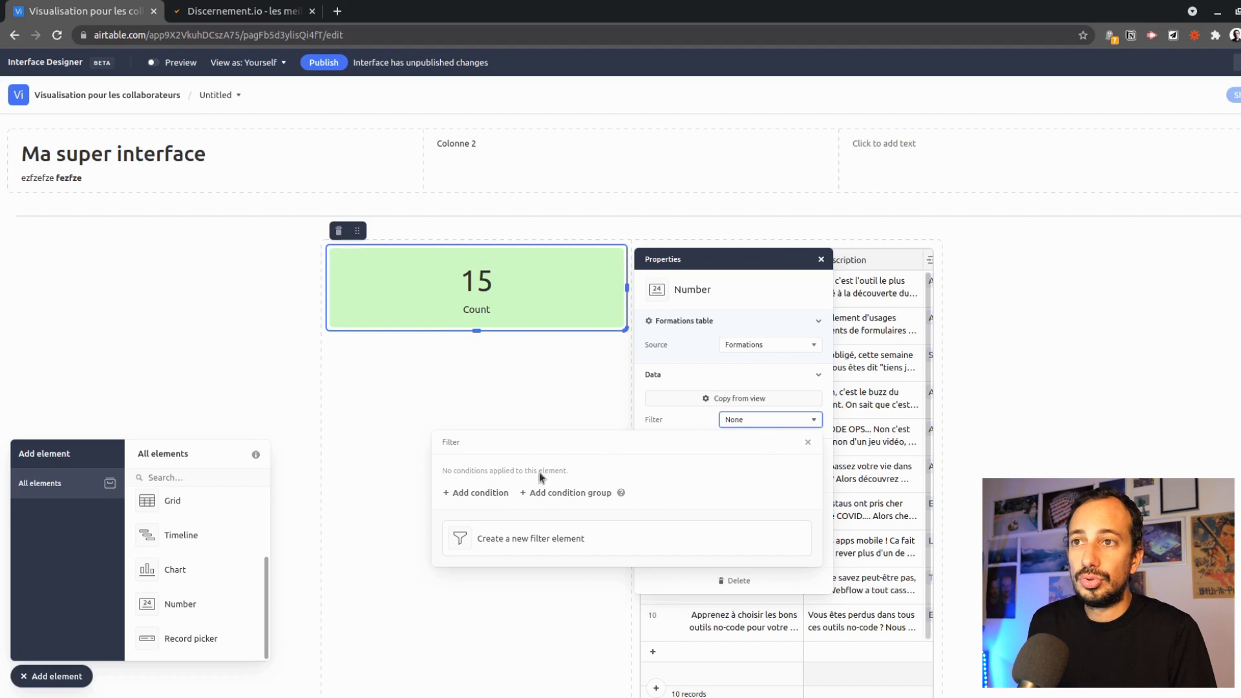
{"action": "left_click", "coordinate": [475, 493]}
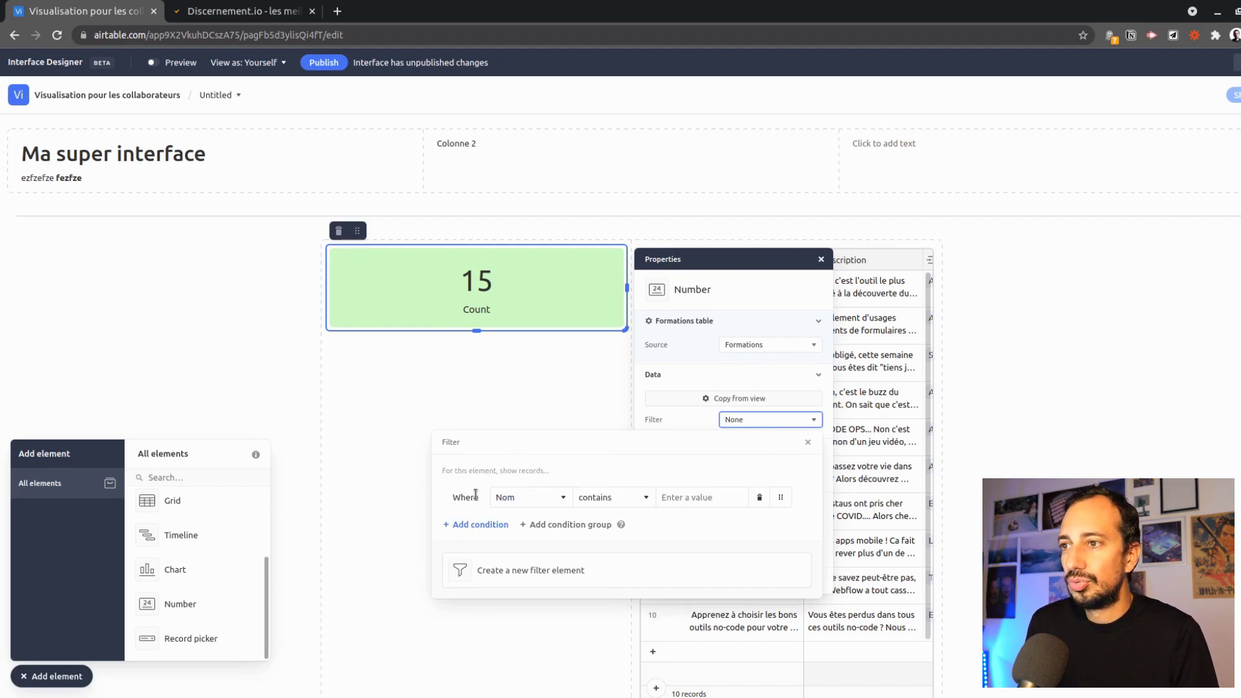
{"action": "left_click", "coordinate": [526, 497]}
{"action": "scroll", "coordinate": [555, 594], "scroll_direction": "down", "scroll_amount": 6}
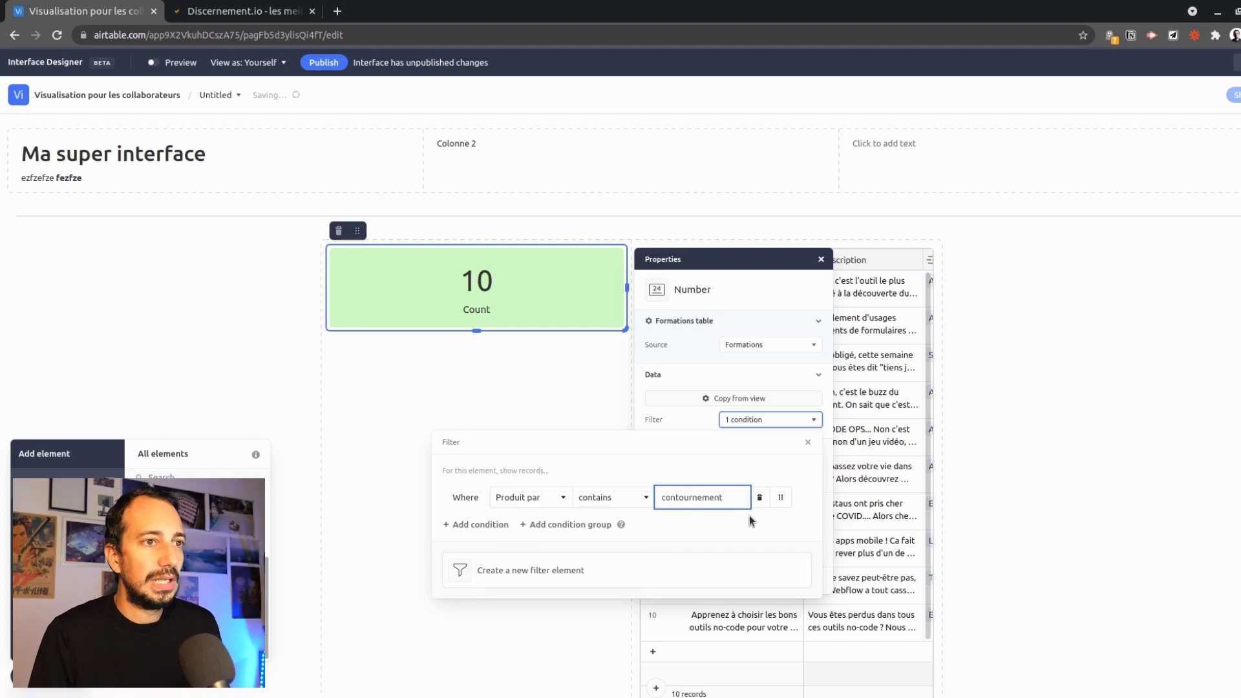
{"action": "left_click", "coordinate": [773, 525]}
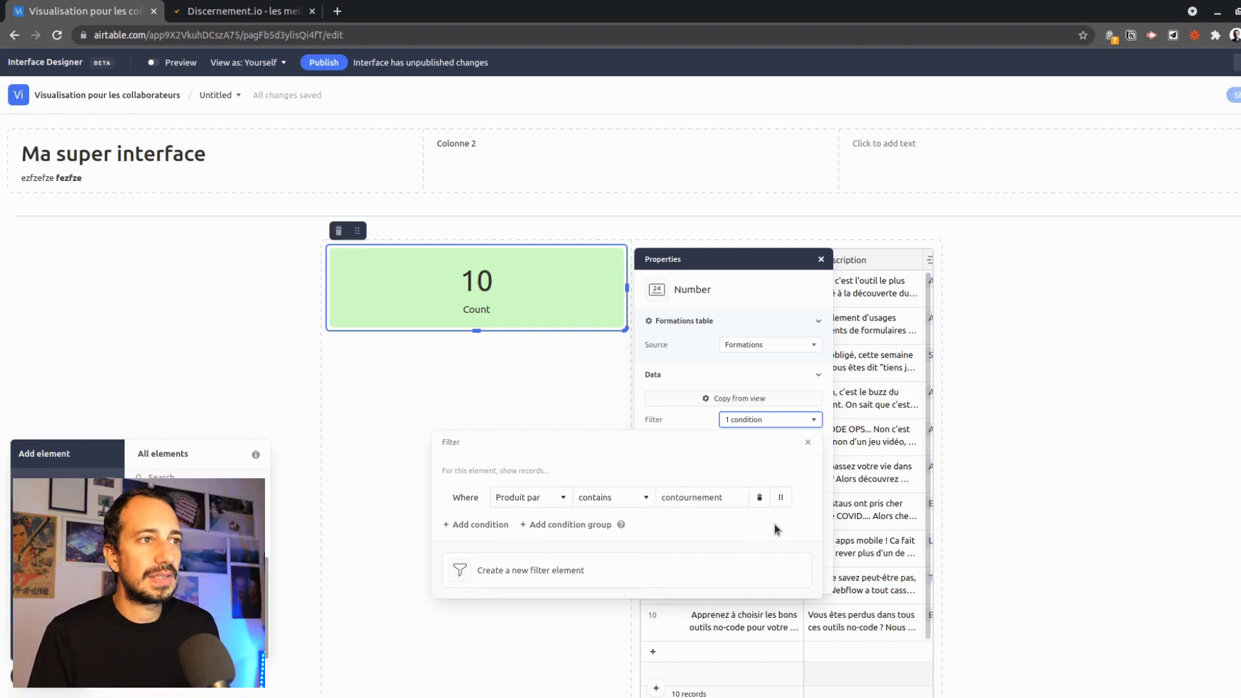
{"action": "left_click", "coordinate": [450, 401]}
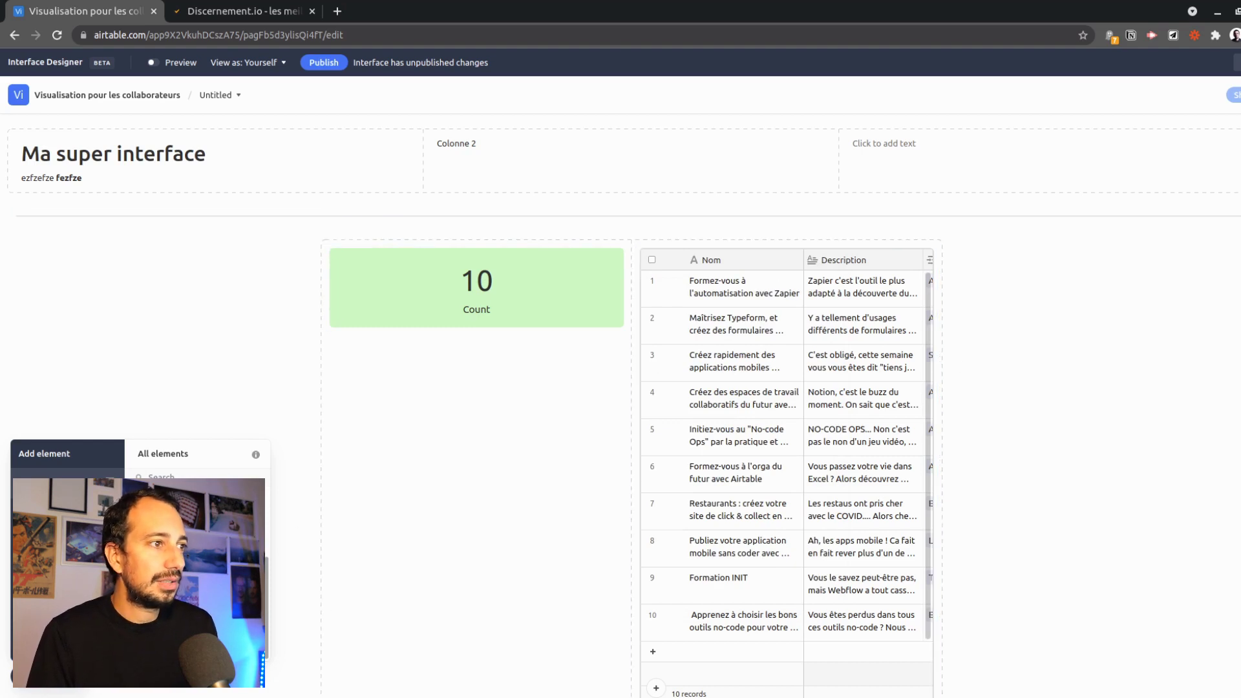
Place a Filter element in a centred row between the divider and the Number and grid row.
{"action": "left_click", "coordinate": [252, 585]}
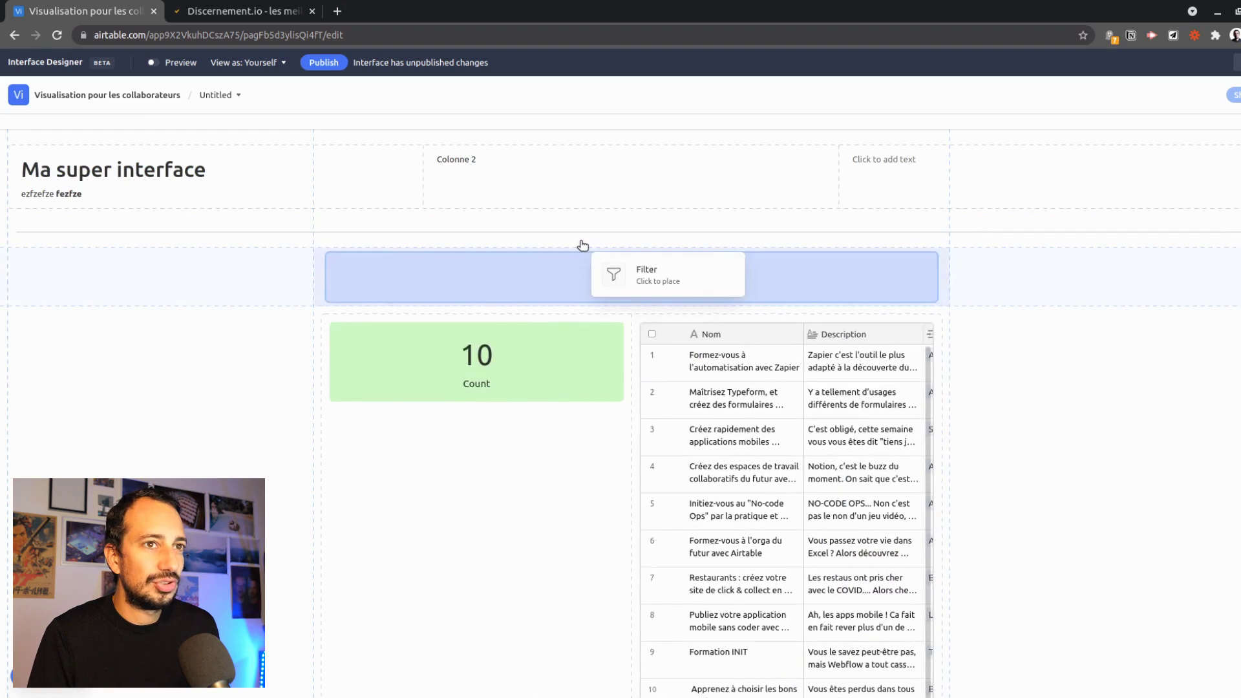
{"action": "left_click", "coordinate": [582, 247]}
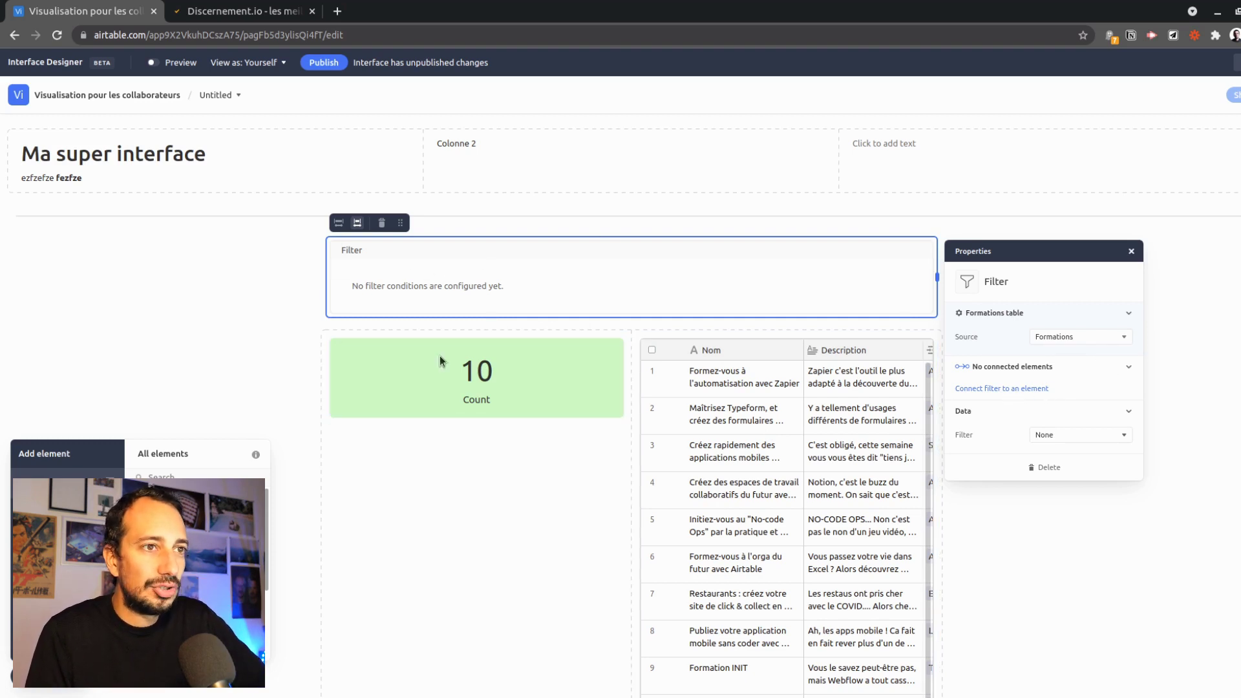
Delete the Produit par condition from the grid's own filter and check its visible fields setting.
{"action": "left_click", "coordinate": [788, 411]}
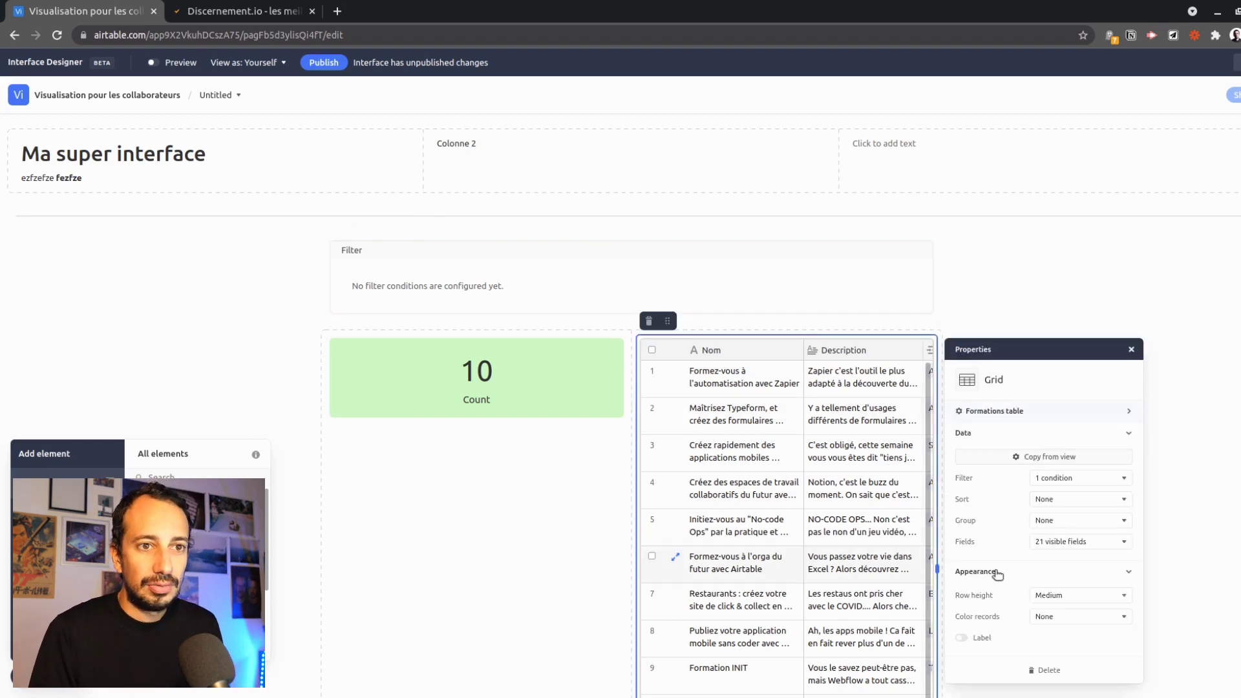
{"action": "left_click", "coordinate": [1069, 480]}
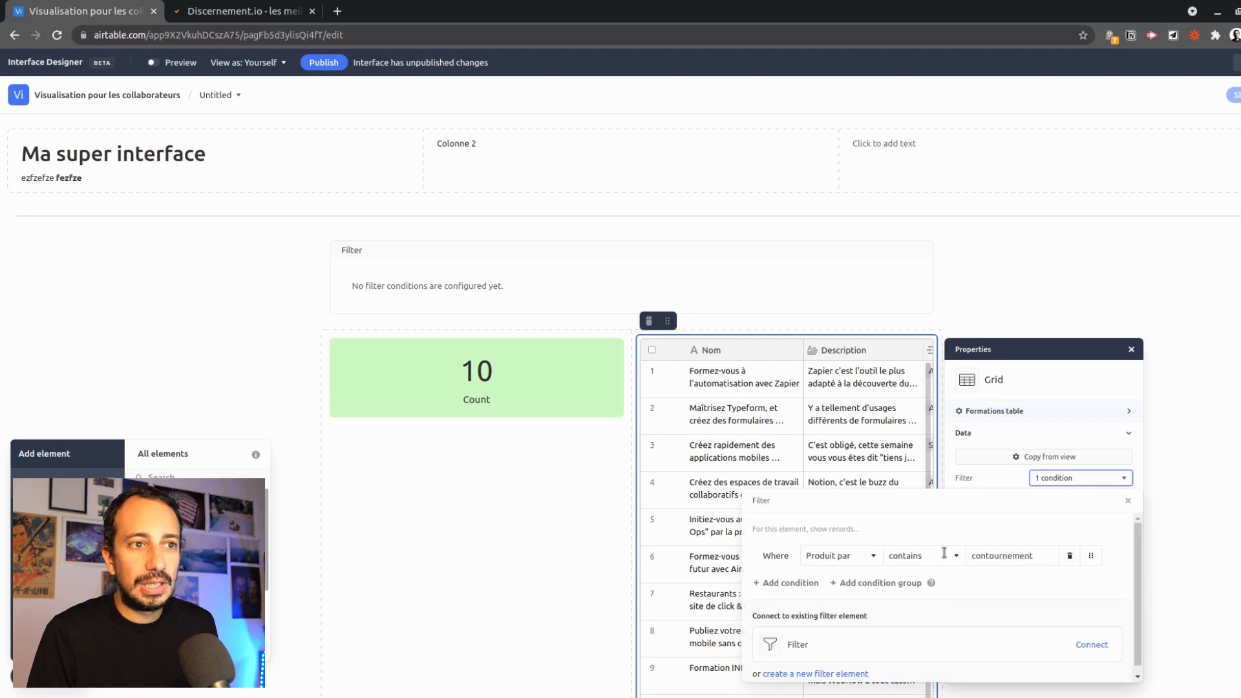
{"action": "left_click", "coordinate": [1069, 555]}
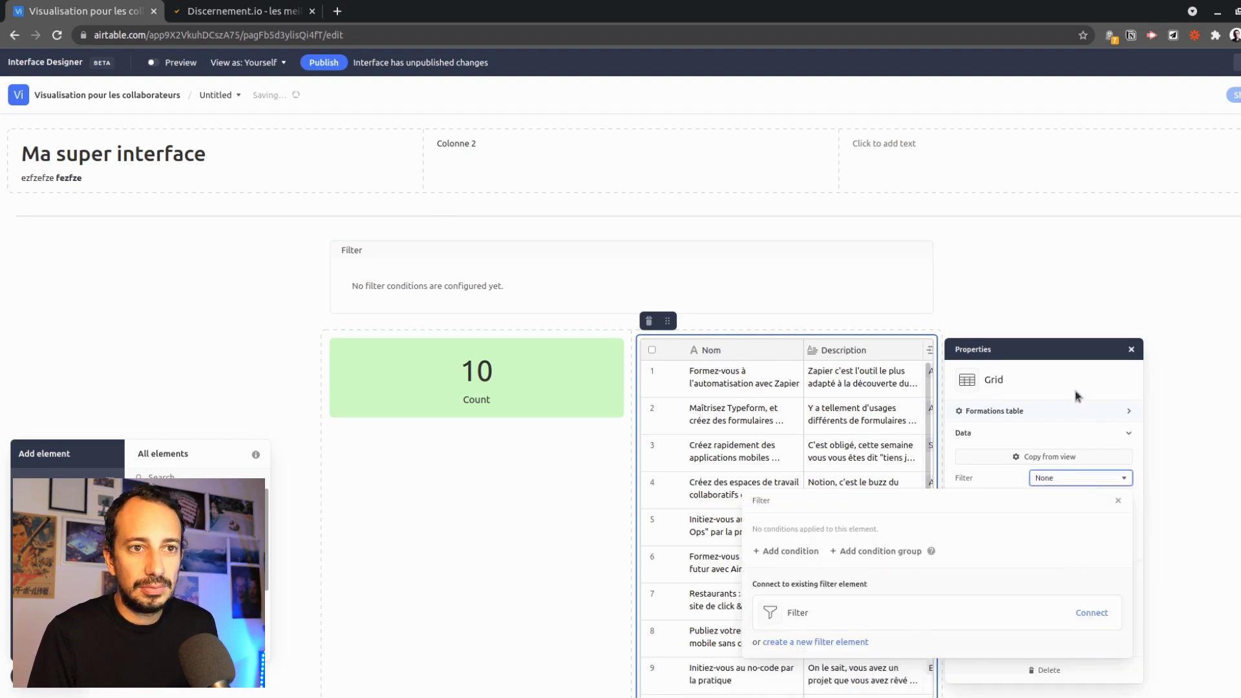
{"action": "left_click", "coordinate": [1000, 394]}
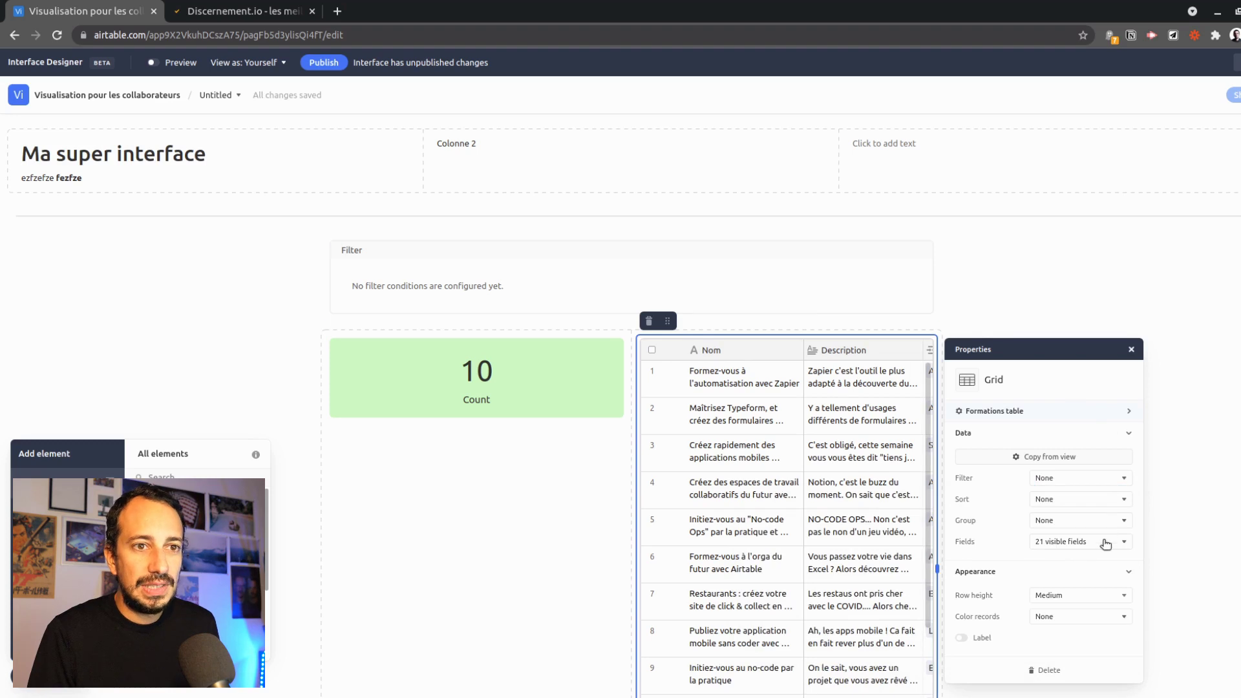
{"action": "left_click", "coordinate": [1105, 543]}
{"action": "left_click", "coordinate": [1088, 545]}
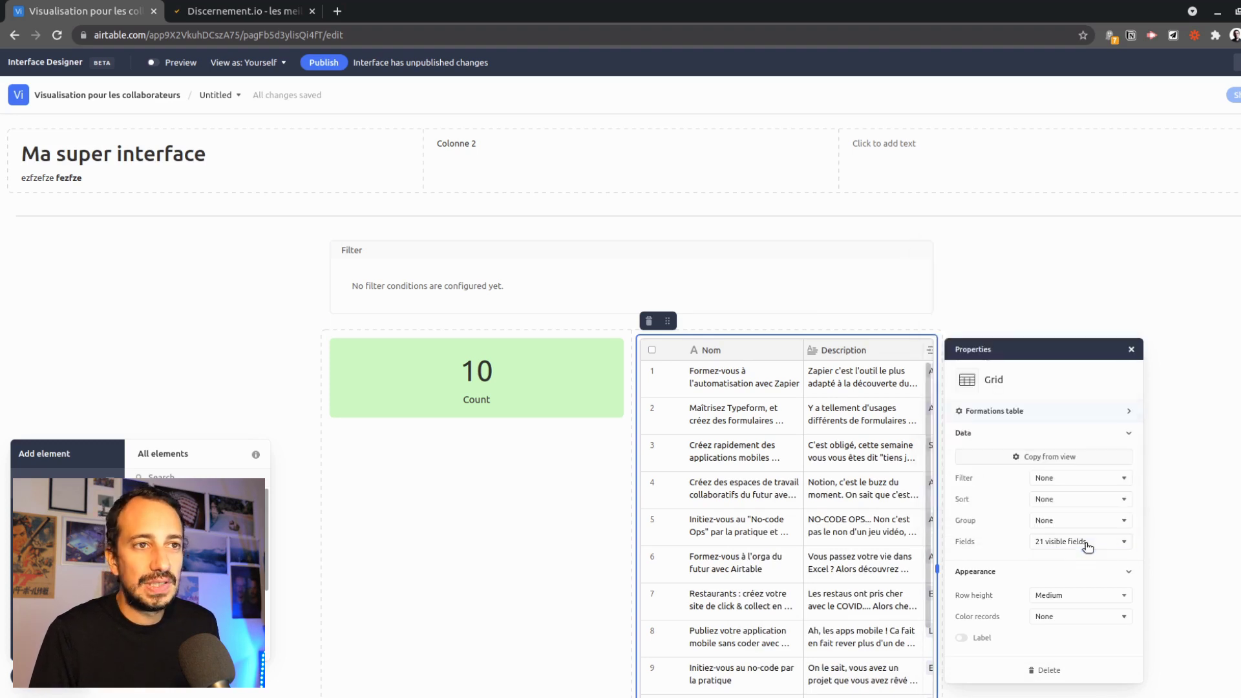
Delete the Produit par condition from the Number element's own filter.
{"action": "left_click", "coordinate": [566, 387]}
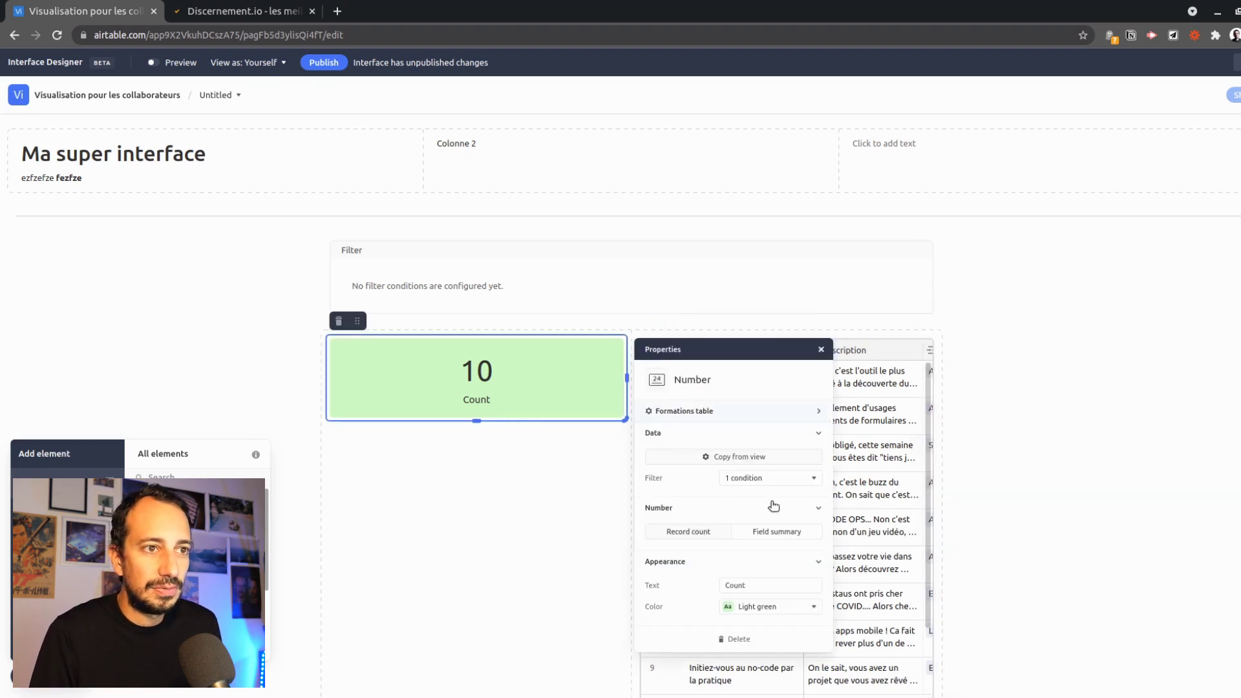
{"action": "left_click", "coordinate": [755, 478]}
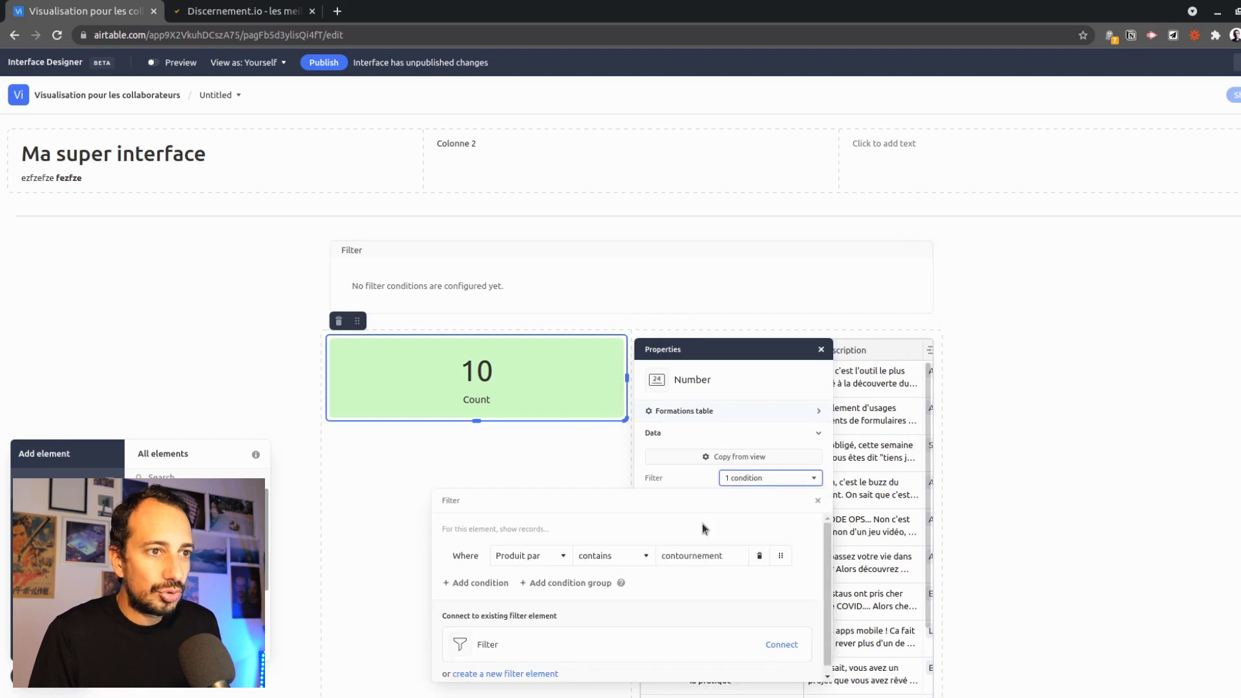
{"action": "left_click", "coordinate": [759, 556]}
{"action": "left_click", "coordinate": [540, 478]}
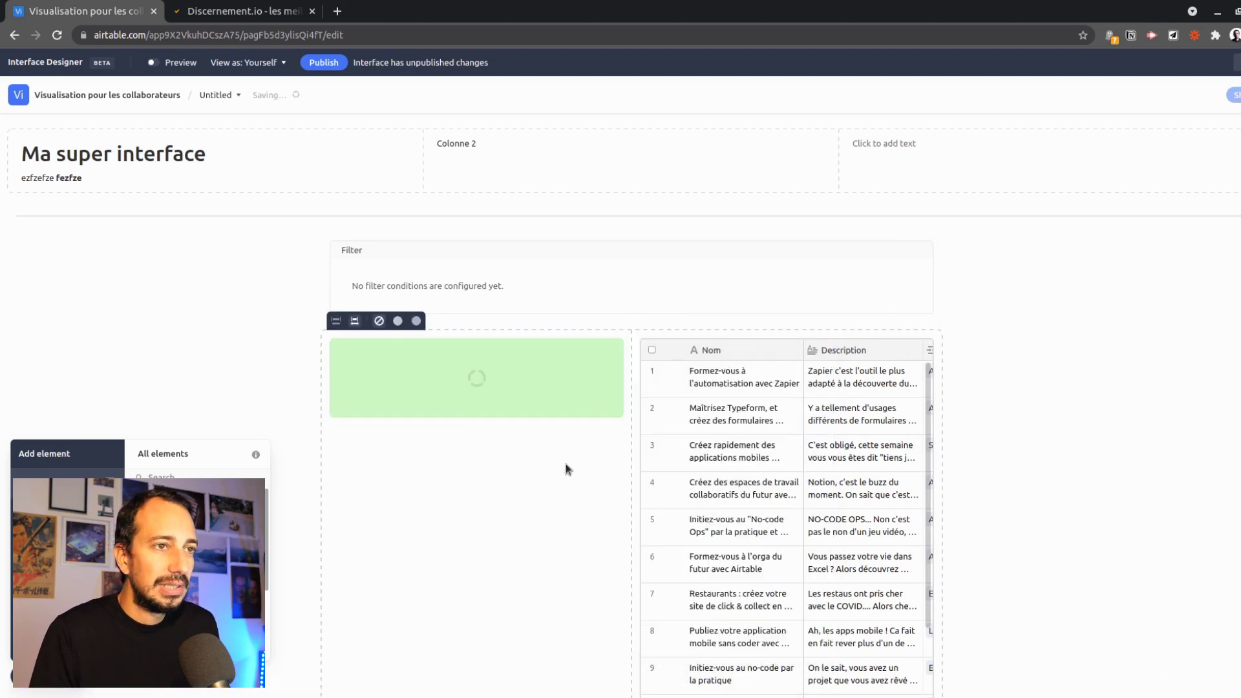
Connect the Filter element to both the Number element and the Grid.
{"action": "left_click", "coordinate": [517, 286]}
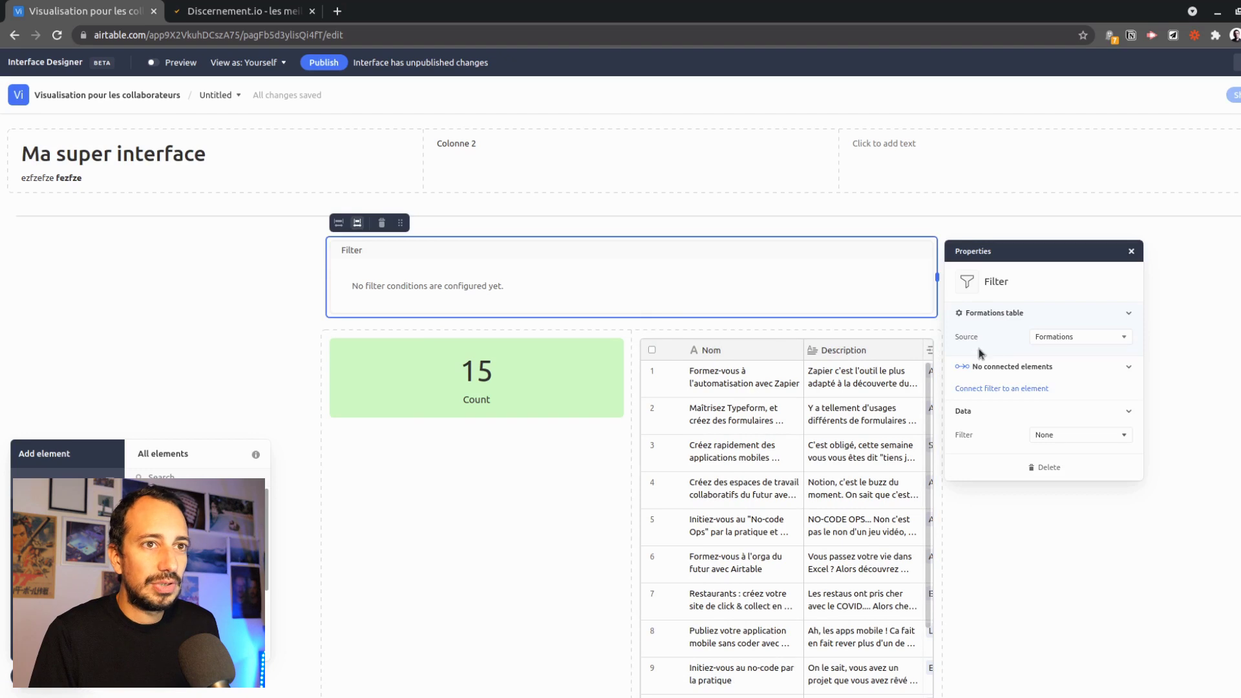
{"action": "left_click", "coordinate": [1011, 390]}
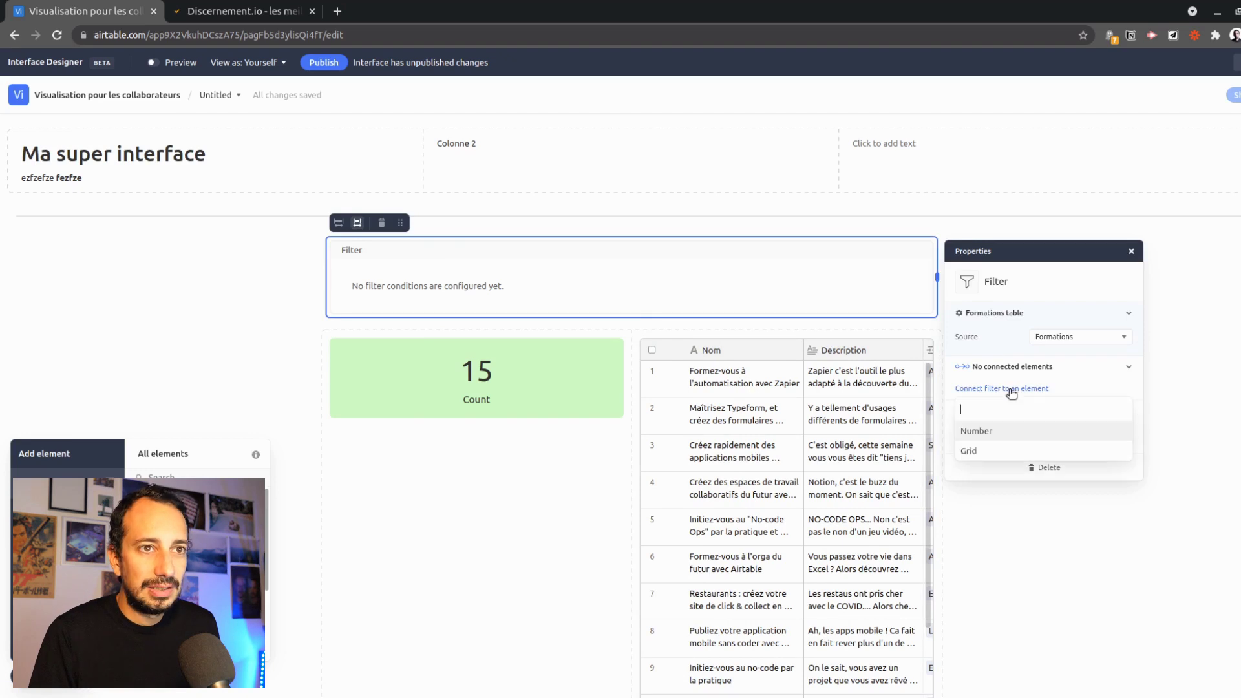
{"action": "left_click", "coordinate": [1006, 435]}
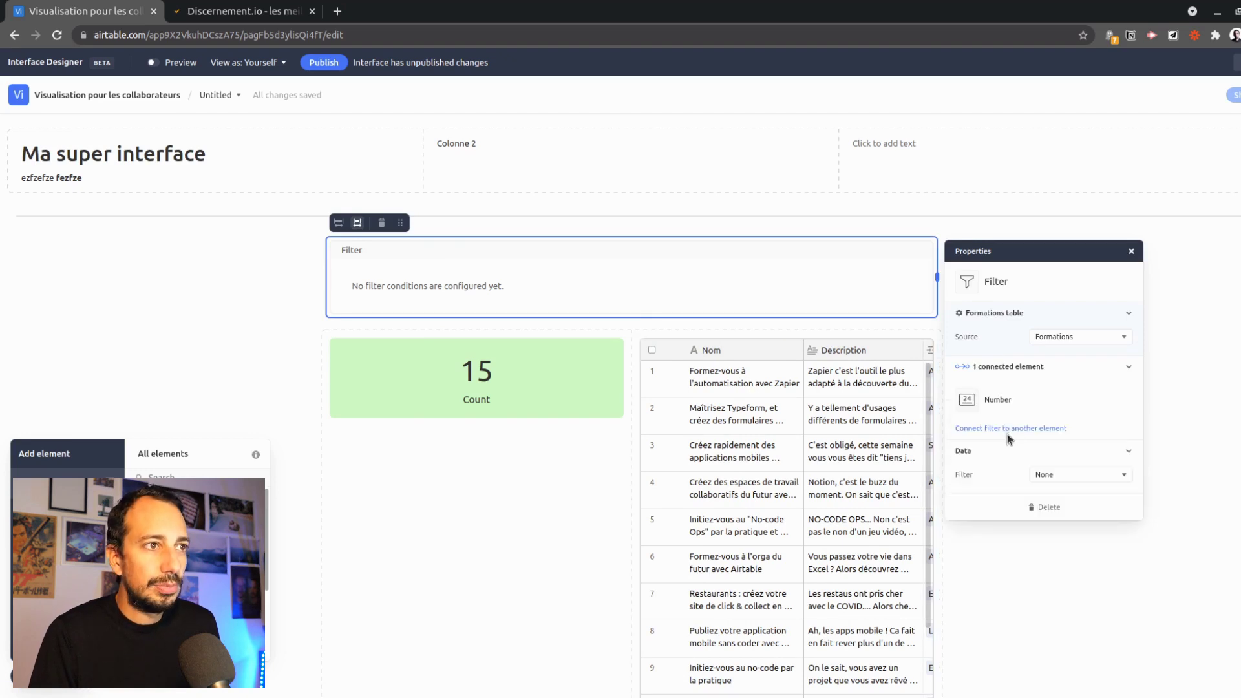
{"action": "left_click", "coordinate": [1030, 429]}
{"action": "left_click", "coordinate": [977, 471]}
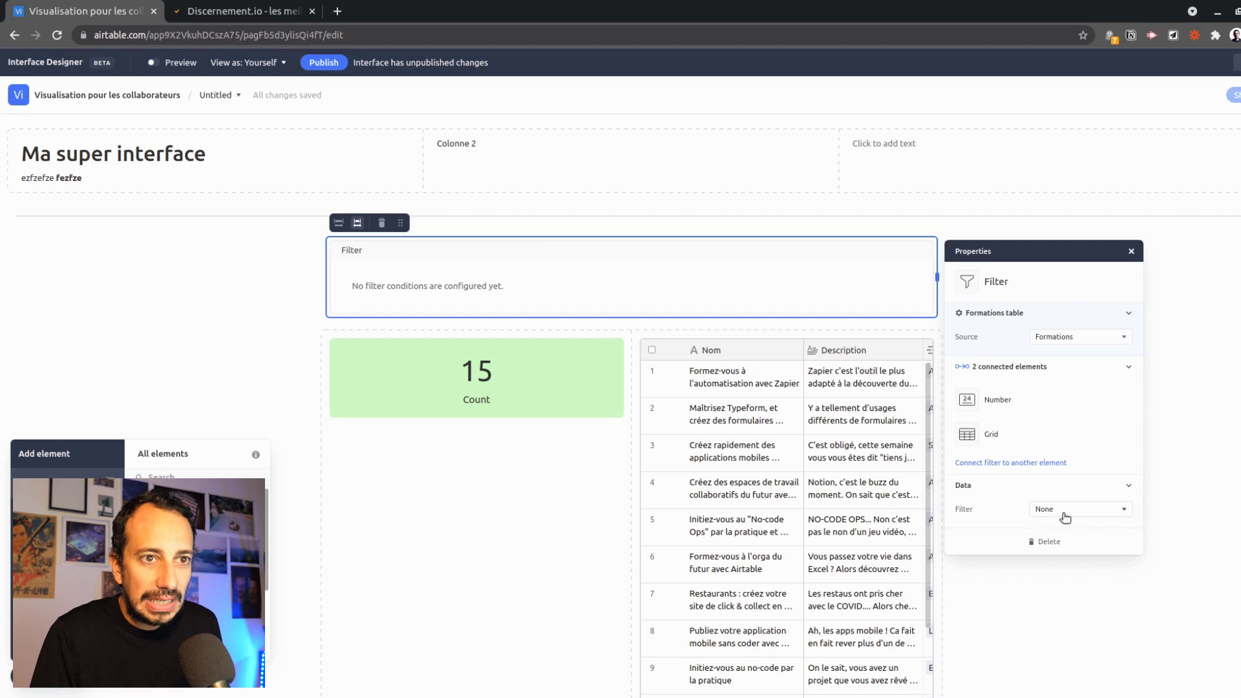
Add a condition on the Nom field using the contains operator to the Filter element.
{"action": "left_click", "coordinate": [1064, 515]}
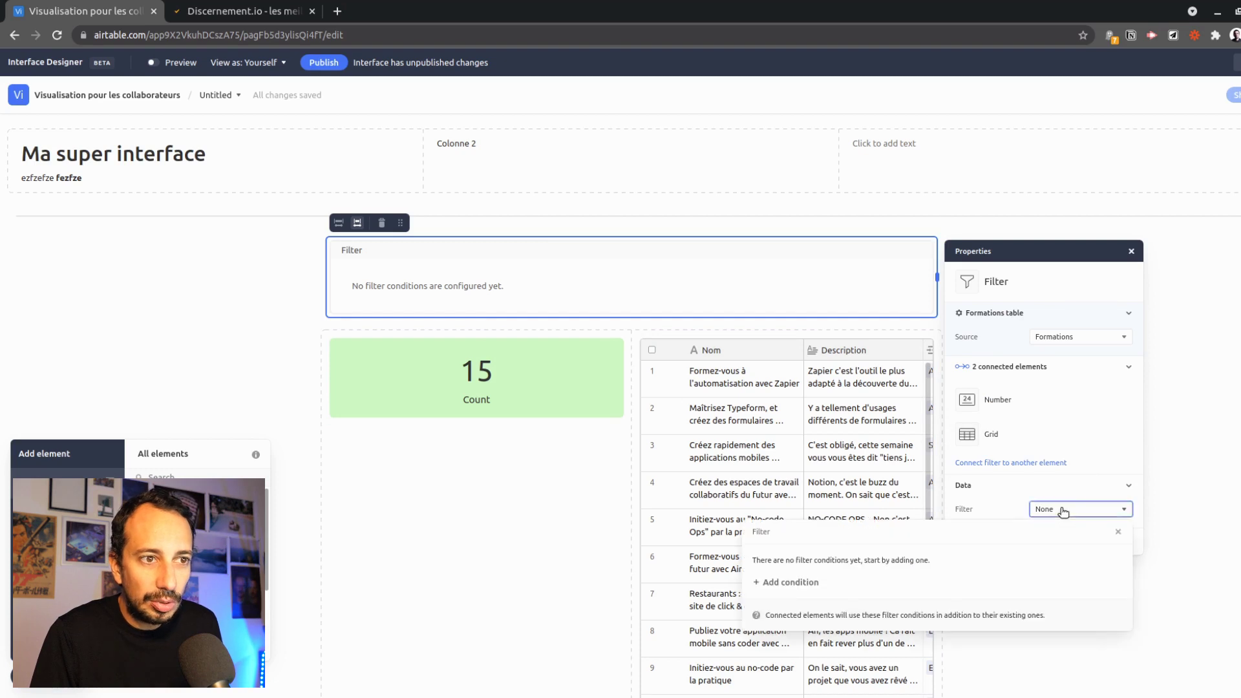
{"action": "left_click", "coordinate": [1009, 510]}
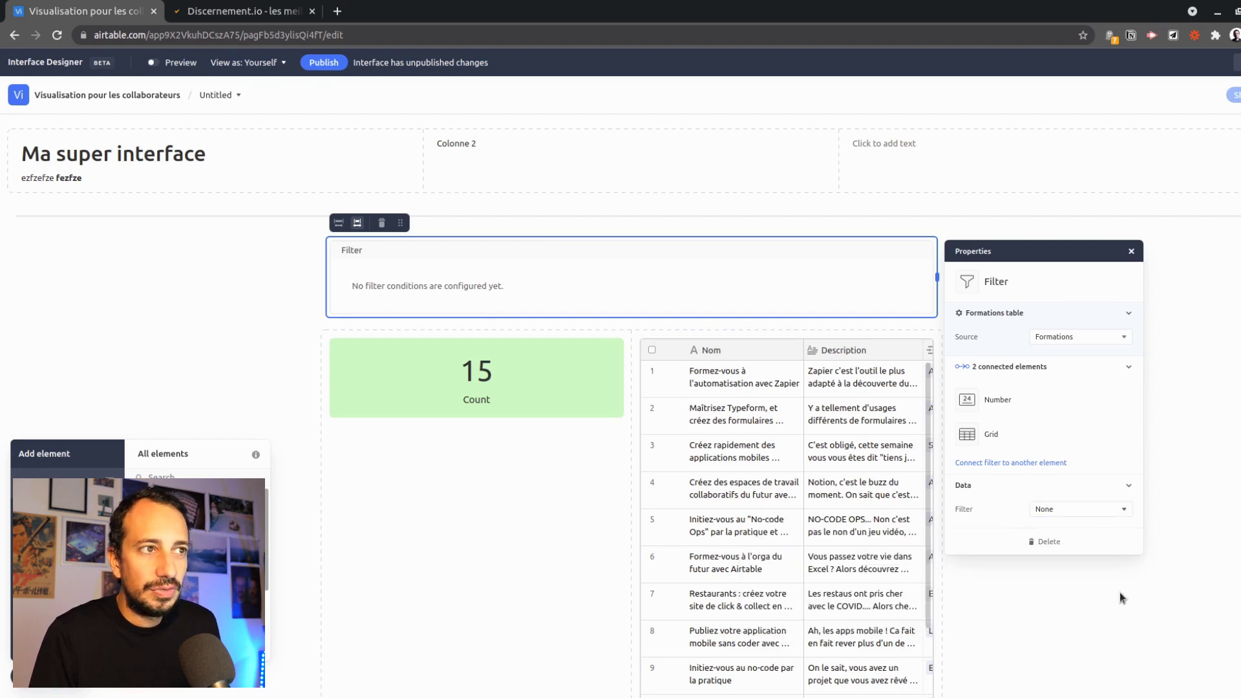
{"action": "left_click", "coordinate": [1048, 601]}
{"action": "left_click", "coordinate": [476, 283]}
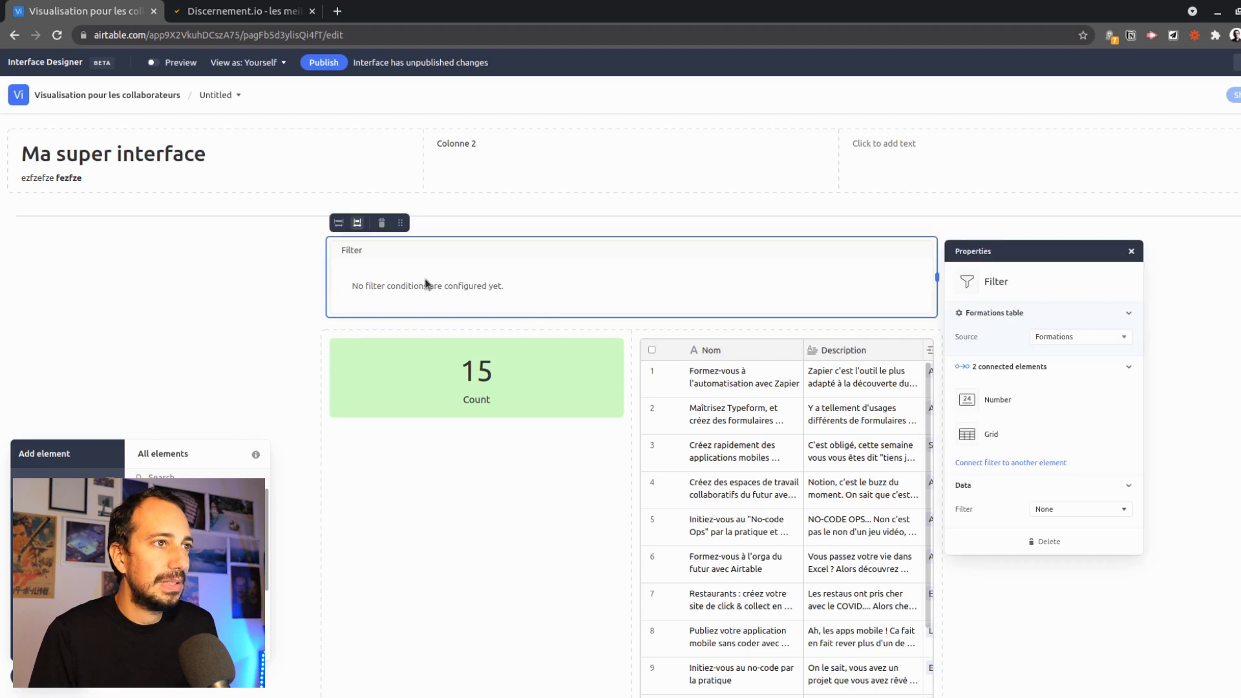
{"action": "left_click", "coordinate": [1064, 515]}
{"action": "left_click", "coordinate": [790, 582]}
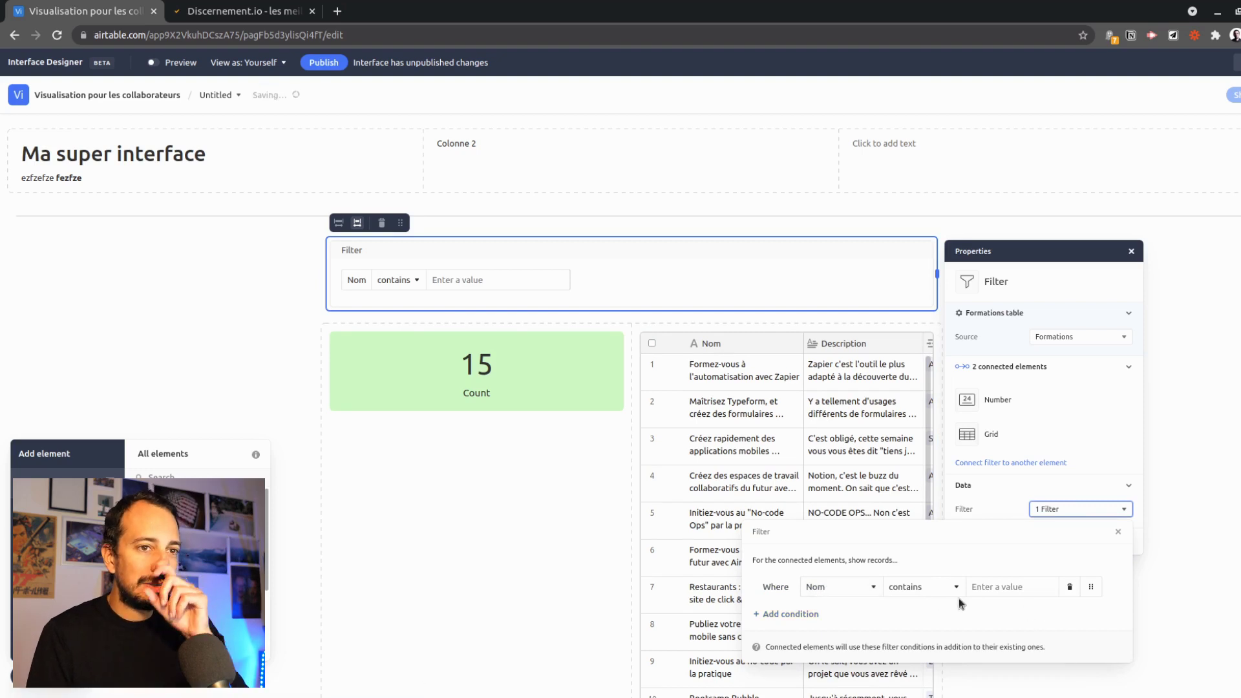
Try the value "contourne" in the Filter element's Nom condition and clear it again.
{"action": "left_click", "coordinate": [995, 588]}
{"action": "type", "text": "contourne"}
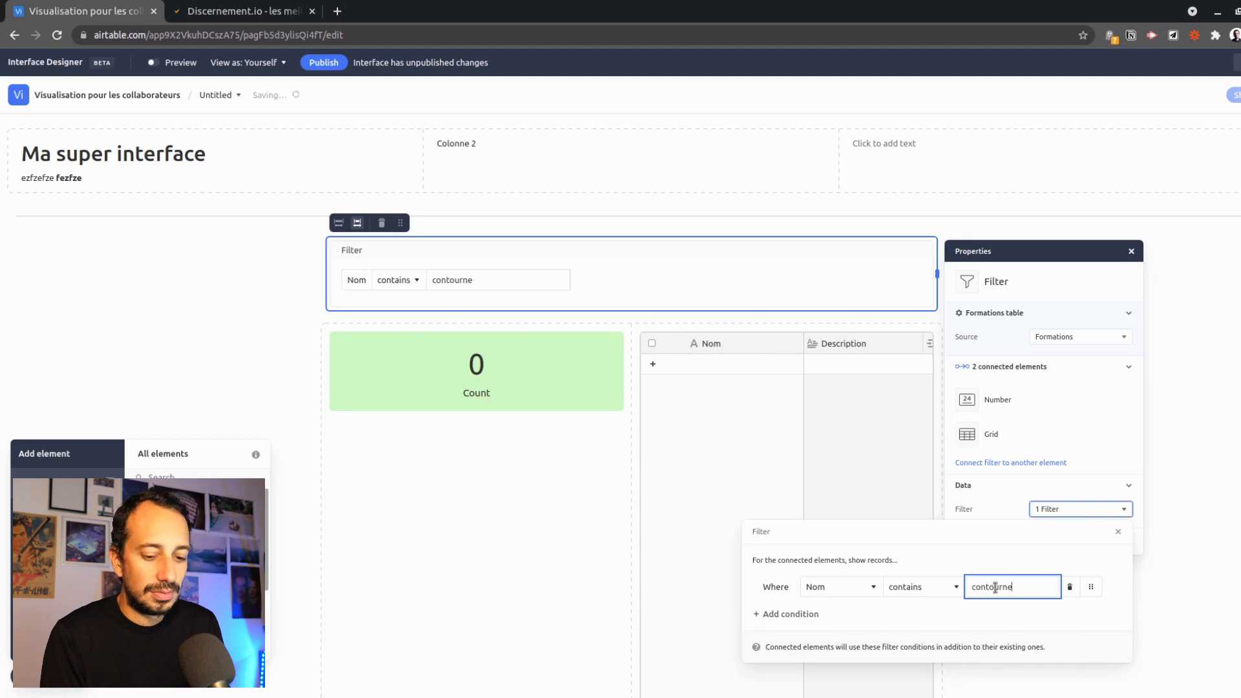
{"action": "key", "text": "ctrl+a"}
{"action": "key", "text": "BackSpace"}
{"action": "left_click", "coordinate": [1207, 457]}
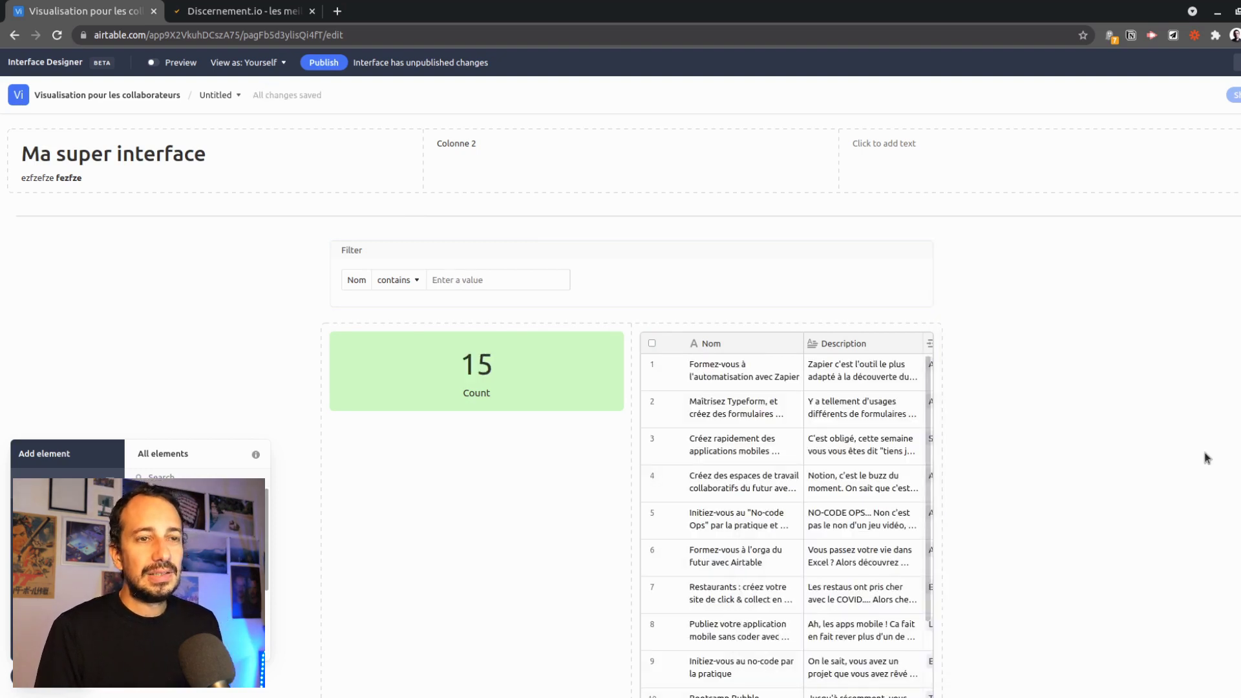
Review the Filter element's condition settings and check its available operators in the interface preview.
{"action": "left_click", "coordinate": [678, 284]}
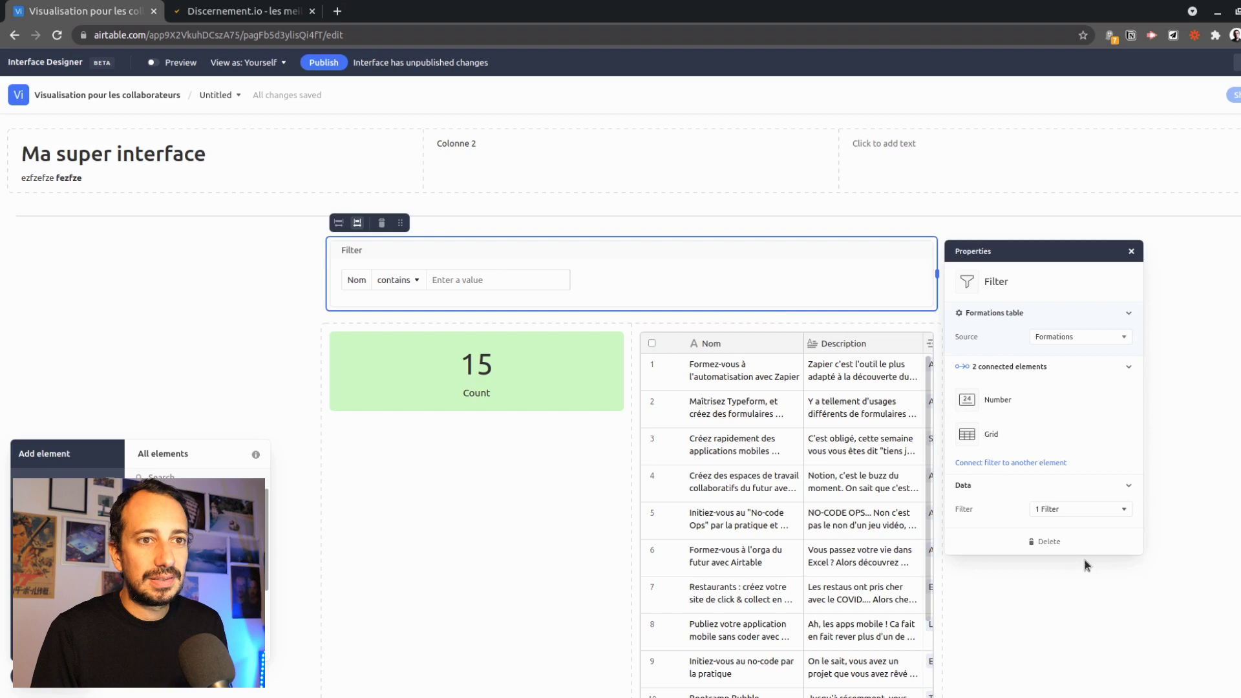
{"action": "left_click", "coordinate": [1065, 511]}
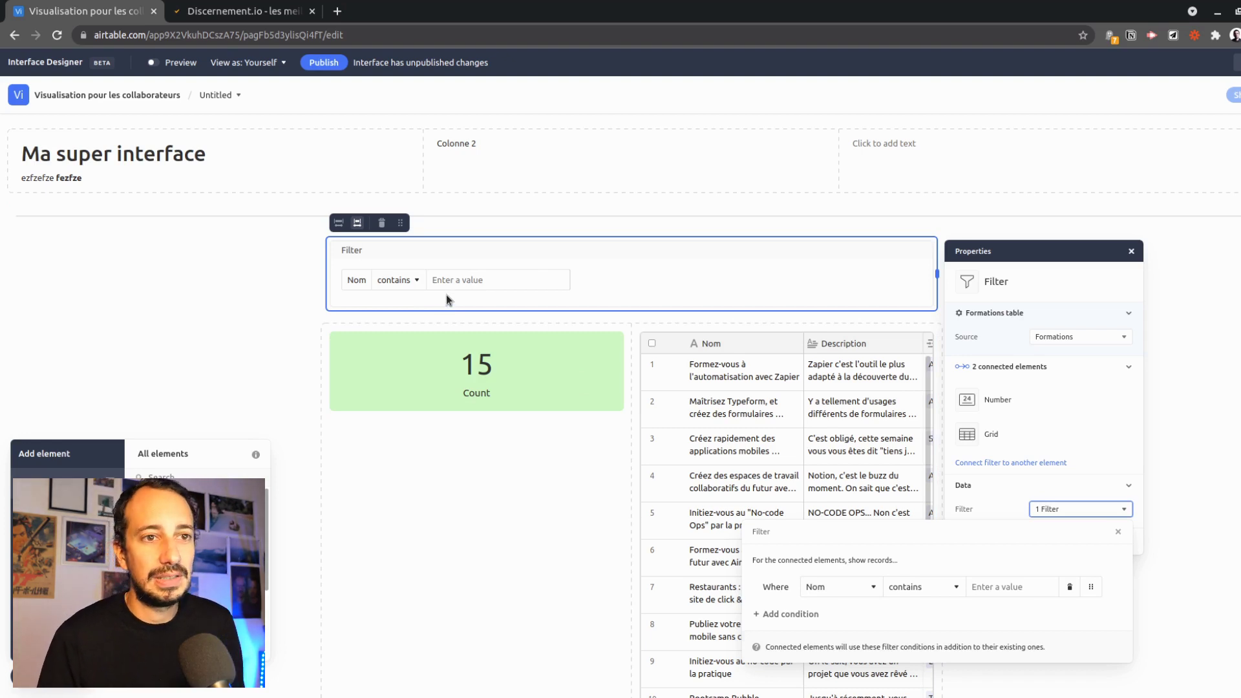
{"action": "left_click", "coordinate": [1177, 372]}
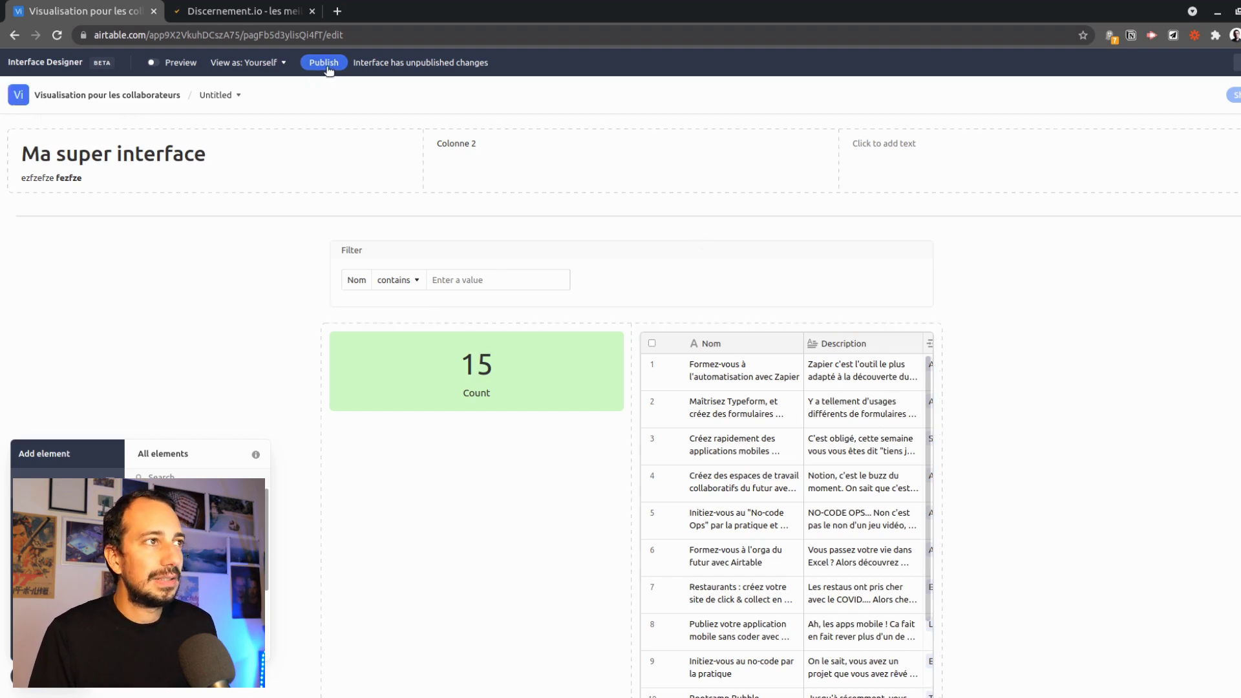
{"action": "left_click", "coordinate": [153, 62]}
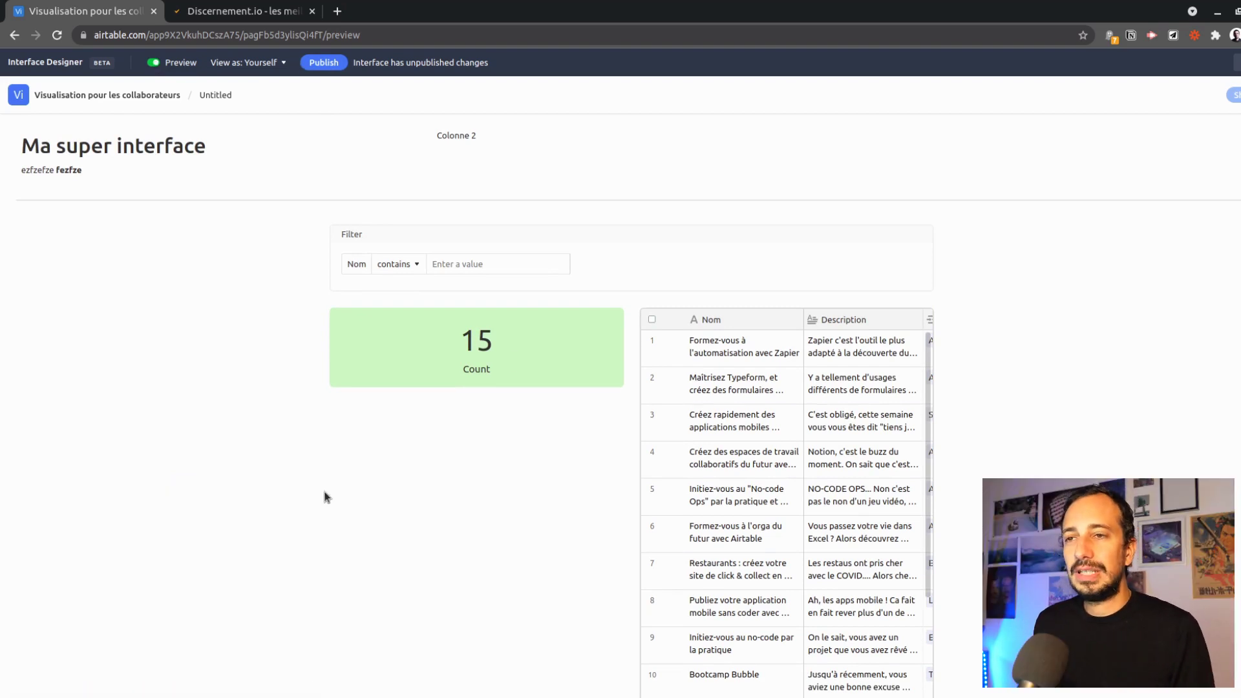
{"action": "left_click", "coordinate": [739, 349]}
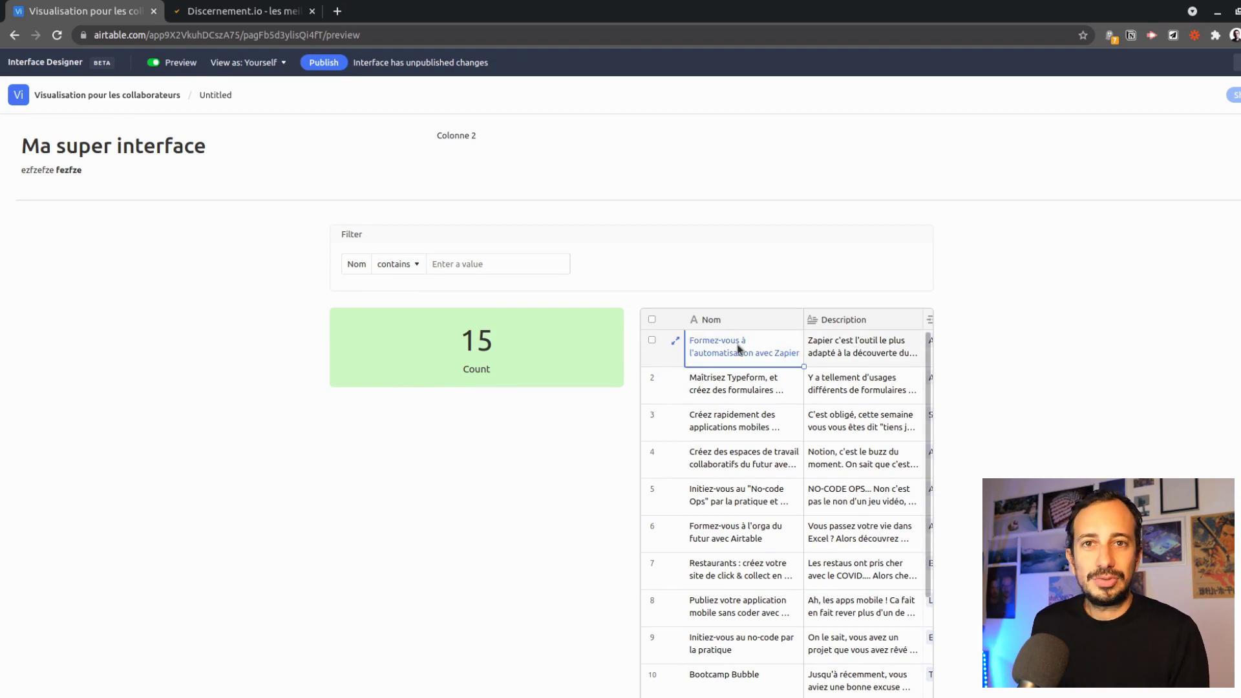
{"action": "left_click", "coordinate": [337, 418]}
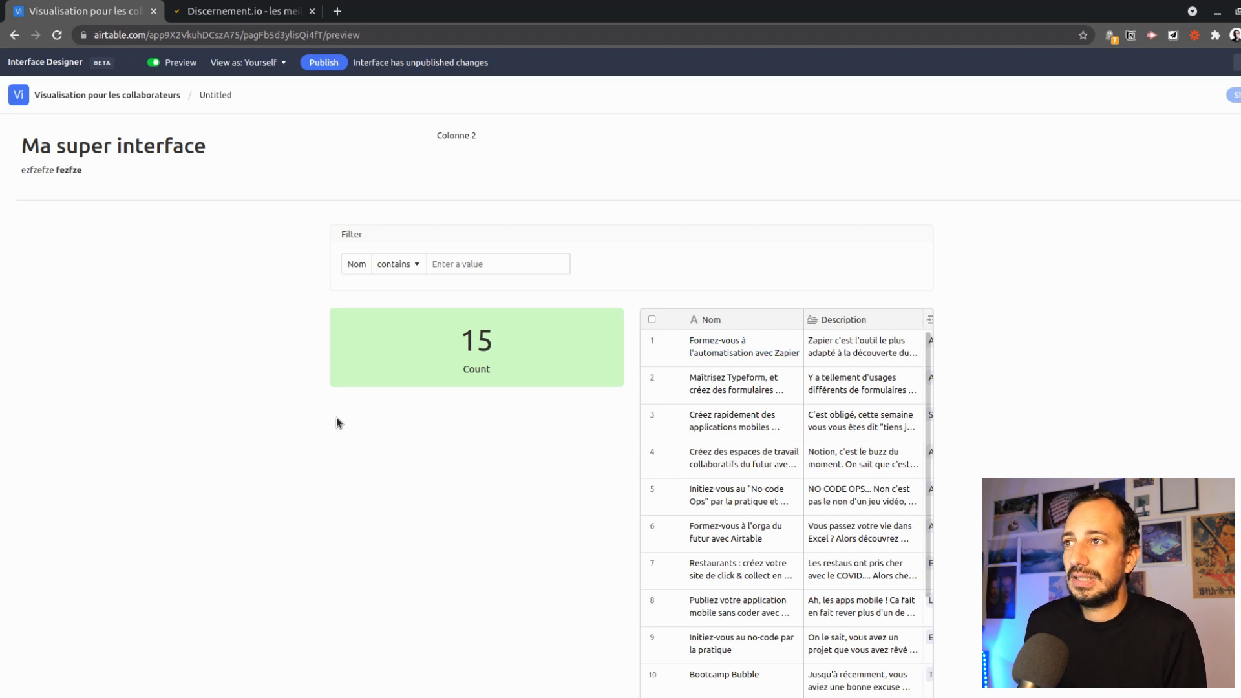
{"action": "left_click", "coordinate": [393, 267]}
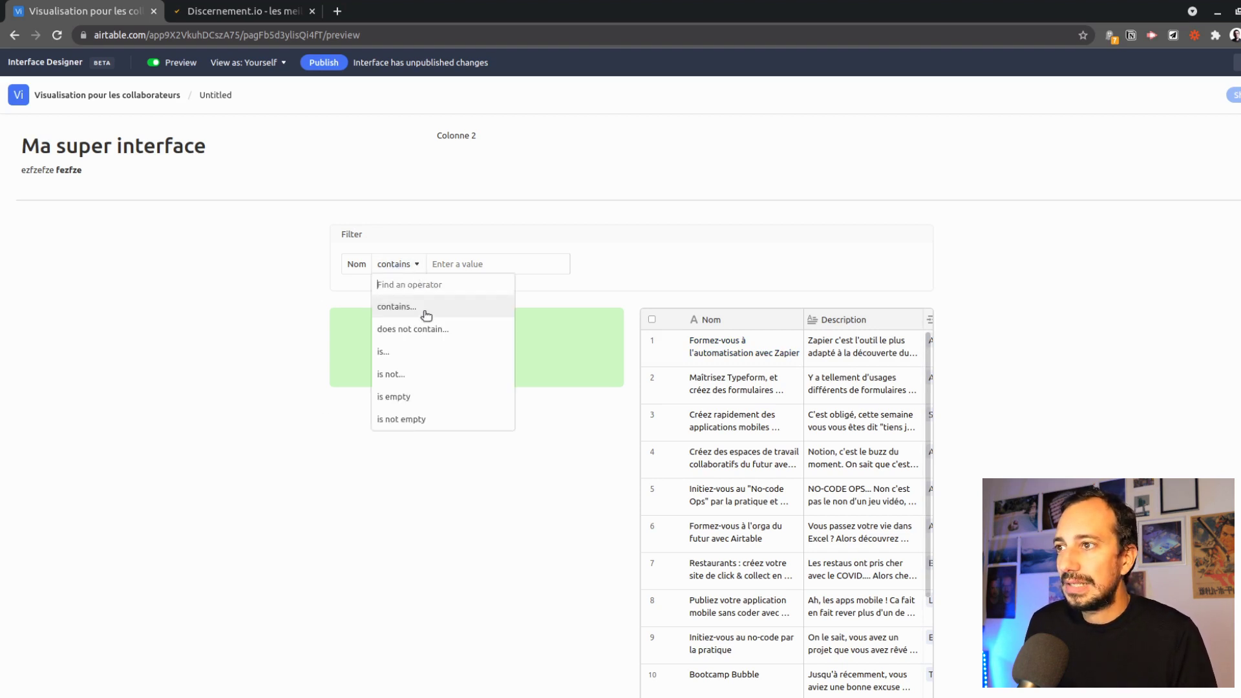
{"action": "left_click", "coordinate": [359, 259]}
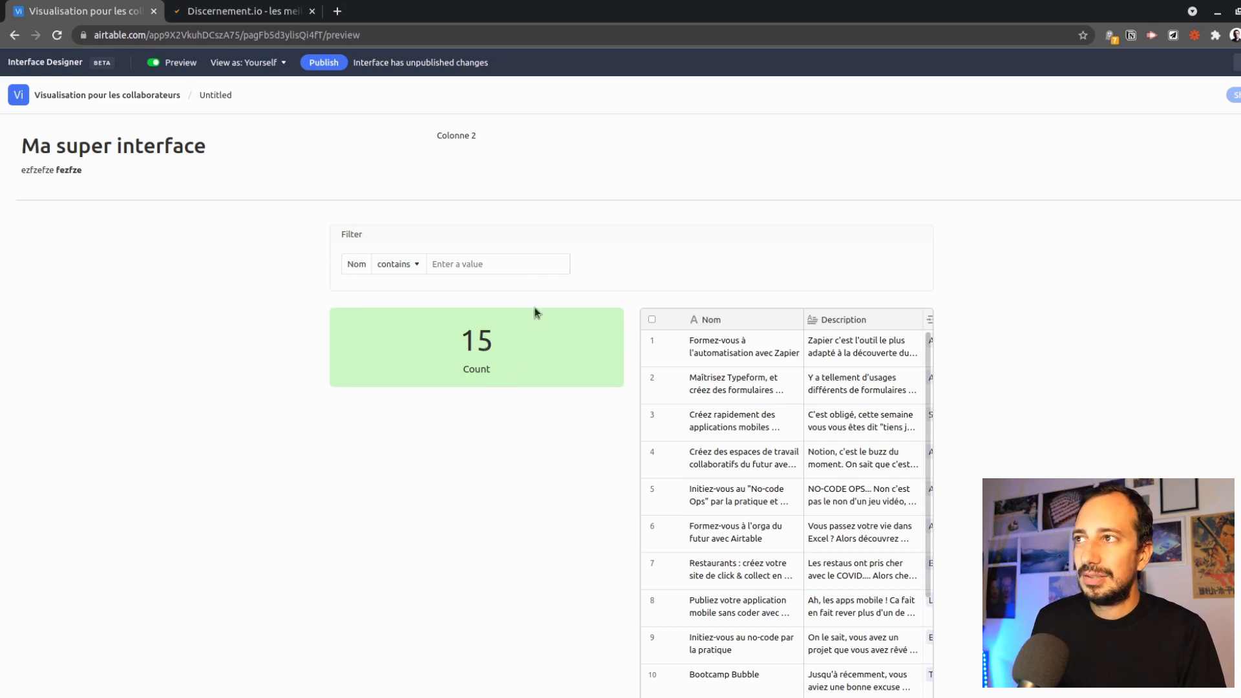
{"action": "double_click", "coordinate": [401, 265]}
Return to editing and change the field of the Filter element's condition to Produit par.
{"action": "left_click", "coordinate": [153, 62]}
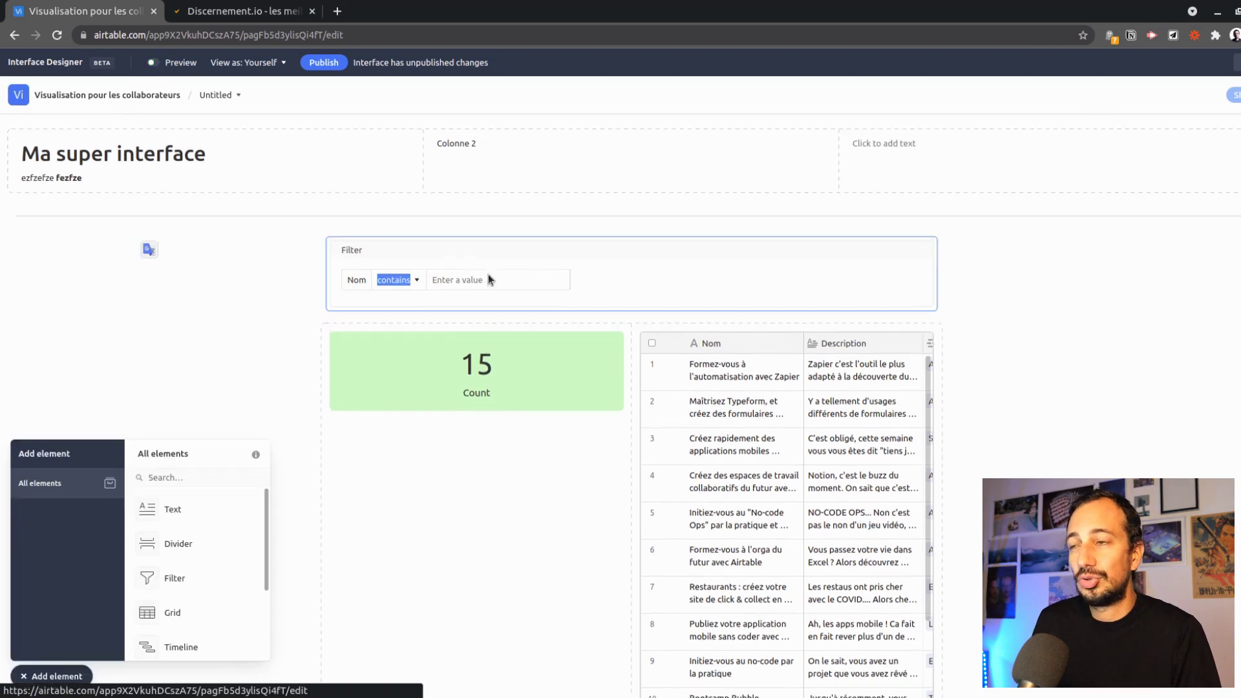
{"action": "left_click", "coordinate": [500, 282]}
{"action": "left_click", "coordinate": [1079, 509]}
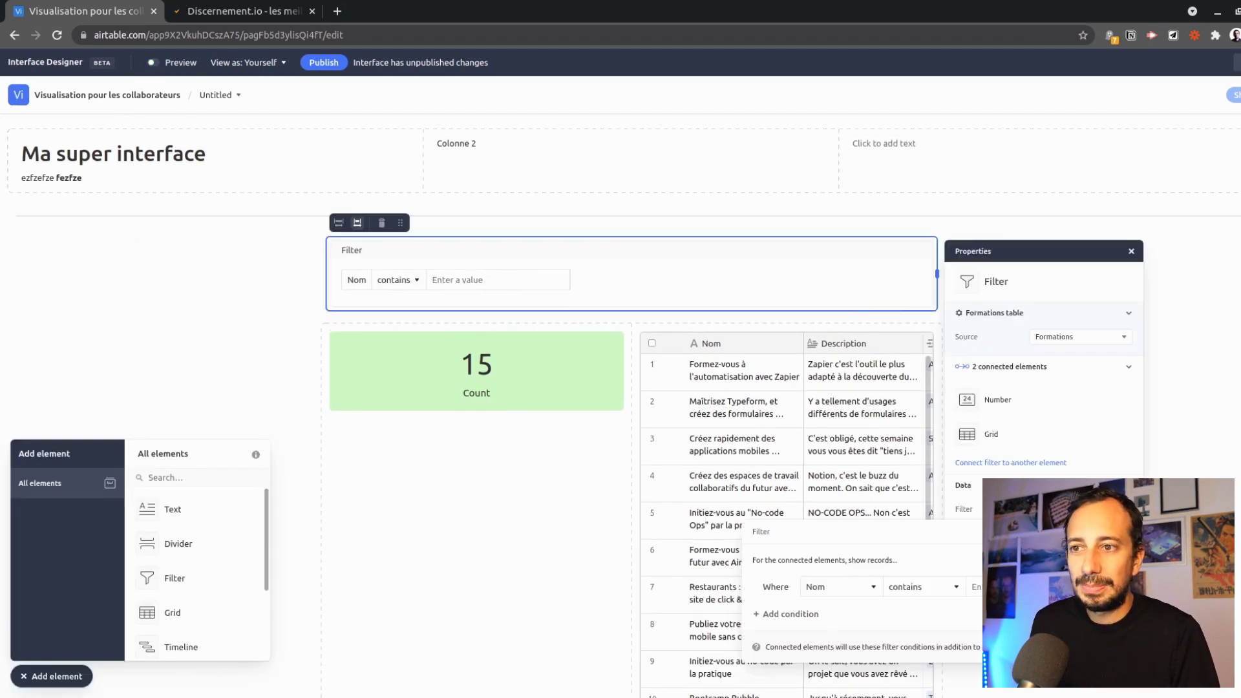
{"action": "left_click", "coordinate": [847, 592]}
{"action": "scroll", "coordinate": [841, 526], "scroll_direction": "down", "scroll_amount": 1}
{"action": "scroll", "coordinate": [853, 530], "scroll_direction": "up", "scroll_amount": 1}
{"action": "scroll", "coordinate": [862, 462], "scroll_direction": "down", "scroll_amount": 1}
{"action": "scroll", "coordinate": [870, 476], "scroll_direction": "up", "scroll_amount": 2}
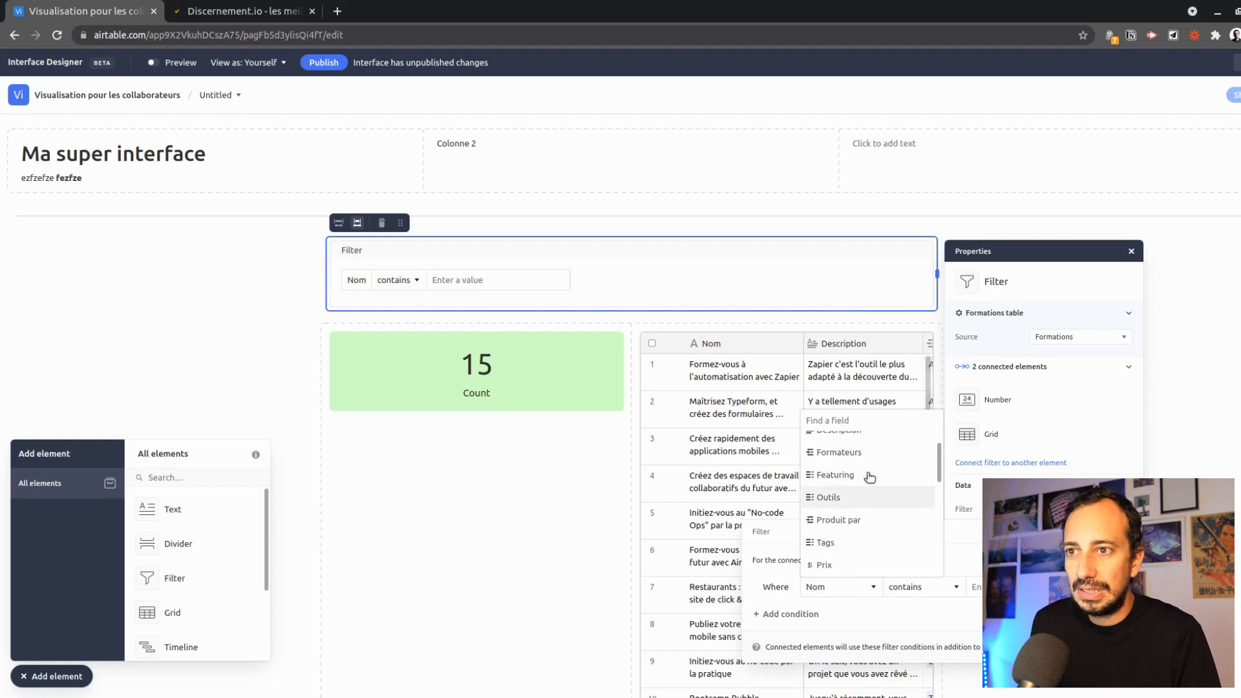
{"action": "scroll", "coordinate": [872, 496], "scroll_direction": "down", "scroll_amount": 3}
{"action": "scroll", "coordinate": [866, 497], "scroll_direction": "up", "scroll_amount": 1}
{"action": "left_click", "coordinate": [864, 495]}
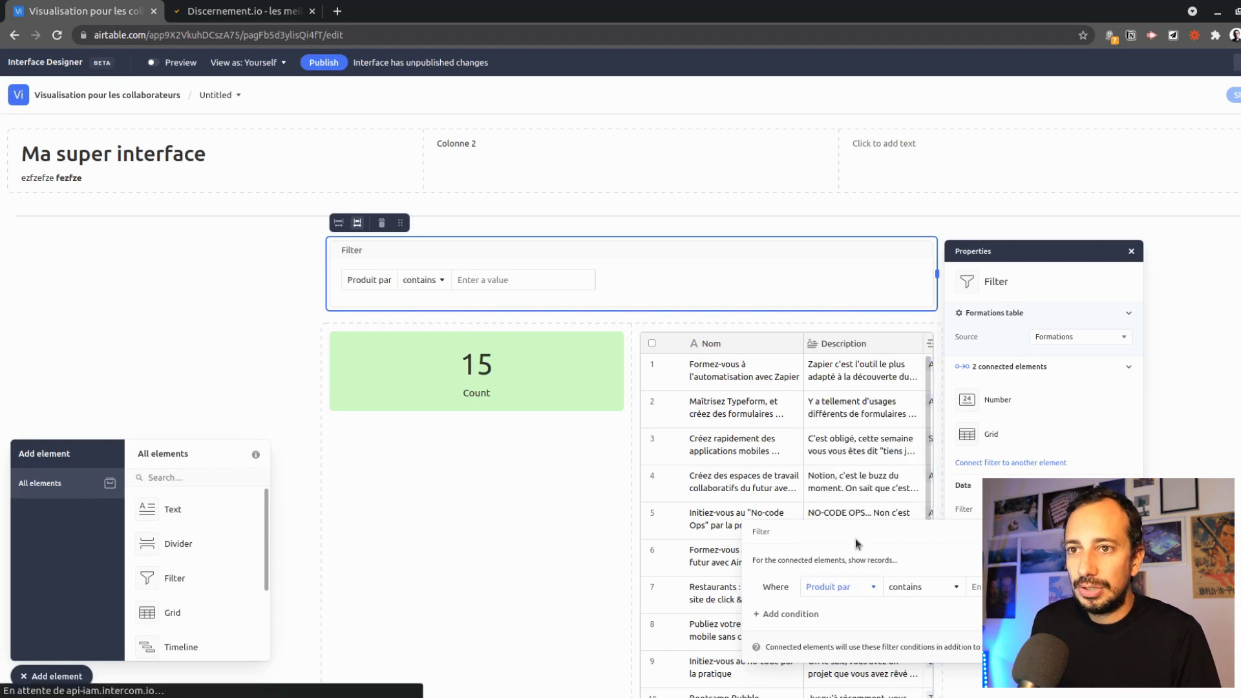
{"action": "key", "text": "Escape"}
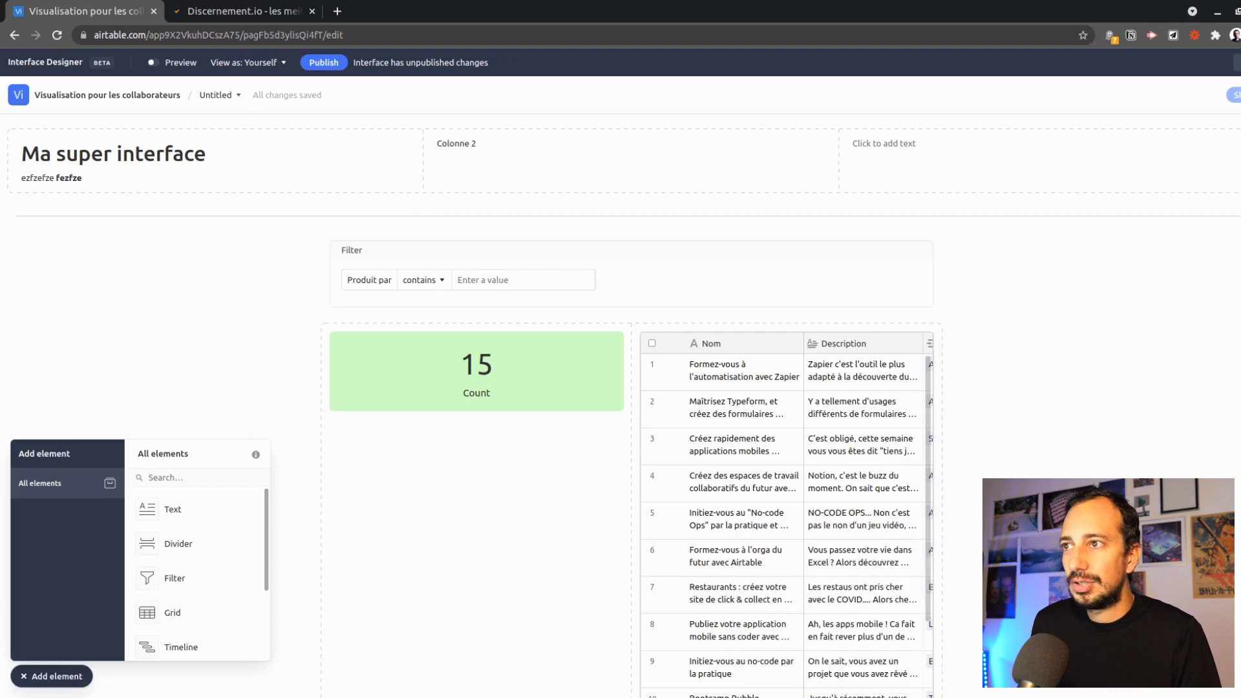
Preview the interface, filter Produit par by "Contournement" and examine the count and the grid records.
{"action": "left_click", "coordinate": [155, 63]}
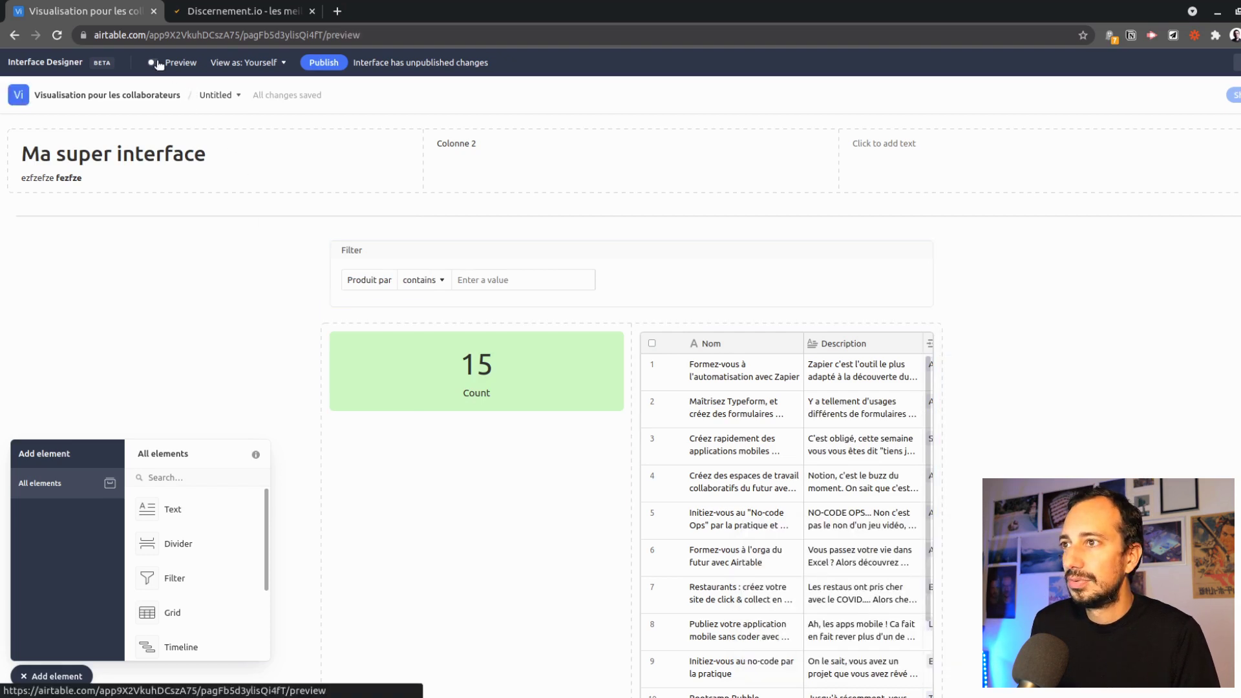
{"action": "left_click", "coordinate": [514, 262]}
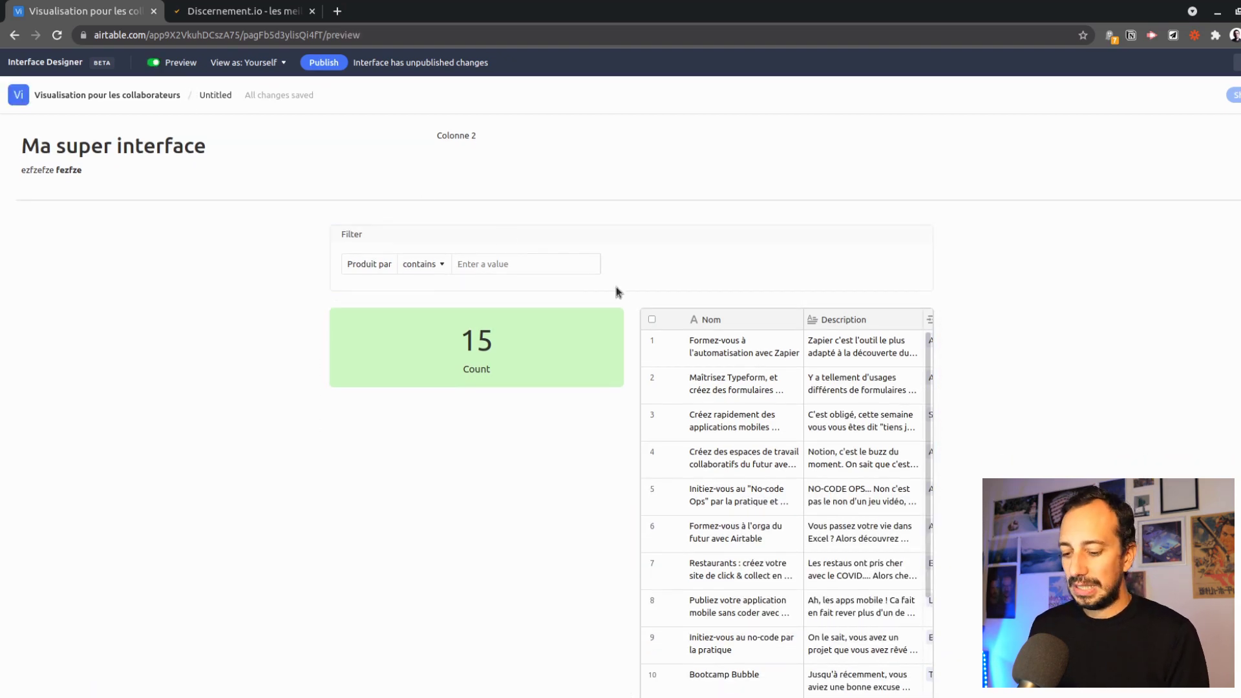
{"action": "type", "text": "Contournement"}
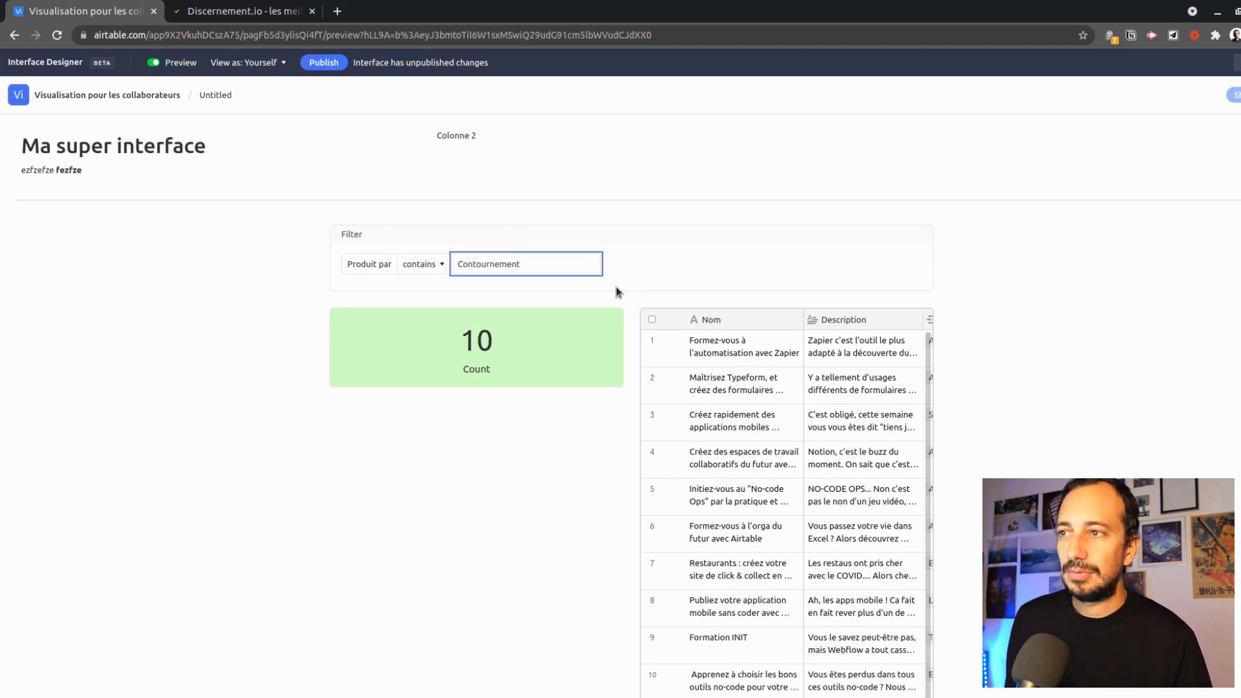
{"action": "left_click", "coordinate": [512, 330]}
{"action": "scroll", "coordinate": [704, 515], "scroll_direction": "down", "scroll_amount": 1}
{"action": "scroll", "coordinate": [775, 485], "scroll_direction": "up", "scroll_amount": 1}
{"action": "scroll", "coordinate": [821, 446], "scroll_direction": "down", "scroll_amount": 1}
{"action": "scroll", "coordinate": [743, 423], "scroll_direction": "up", "scroll_amount": 1}
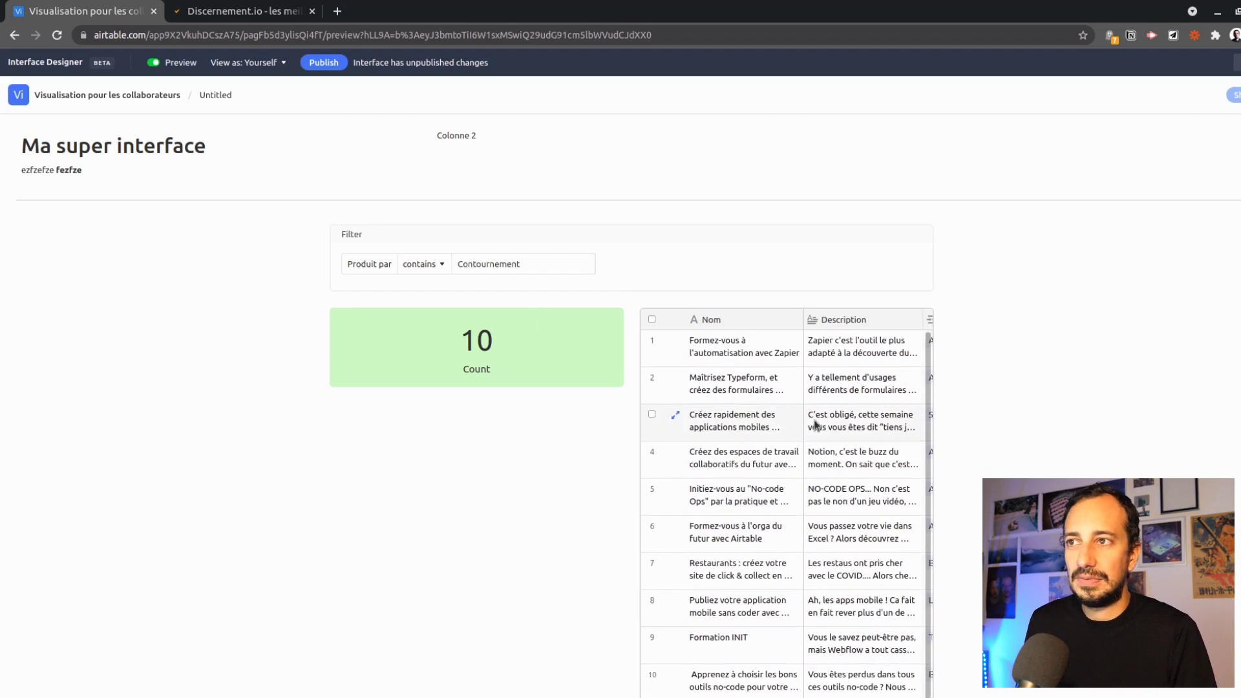
Set the Produit par filter value to "Ottho" in the preview.
{"action": "double_click", "coordinate": [498, 265]}
{"action": "type", "text": "Ottho"}
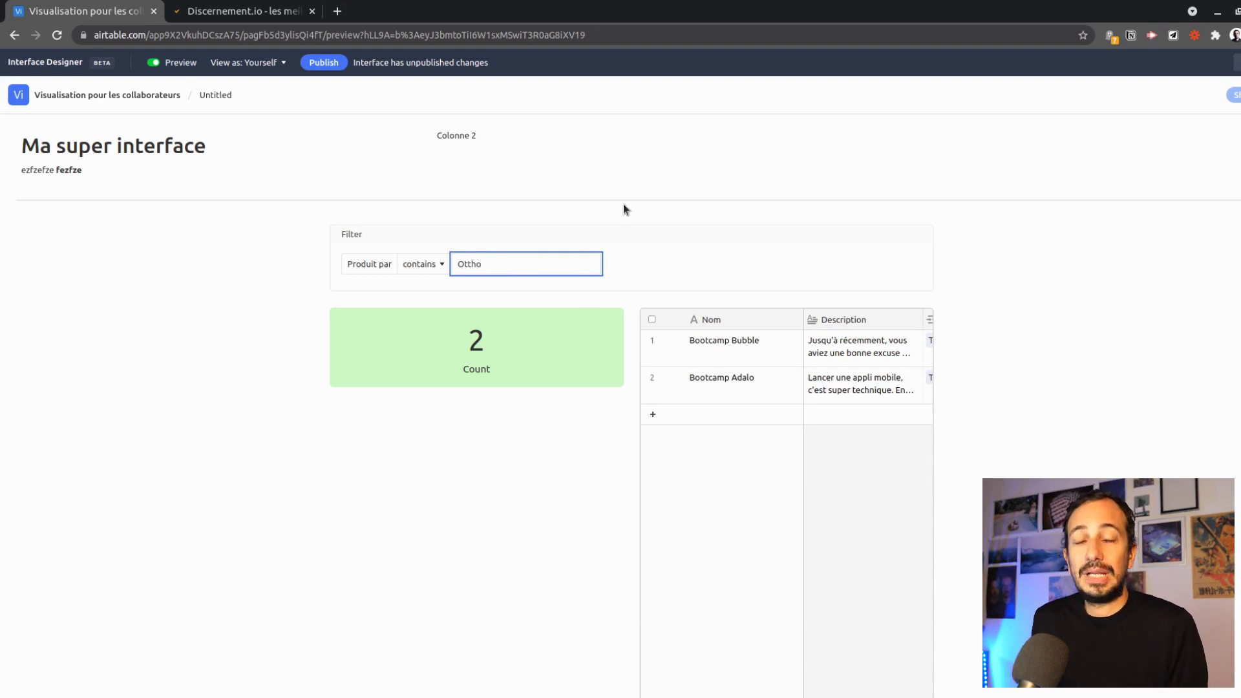
{"action": "left_click", "coordinate": [222, 103]}
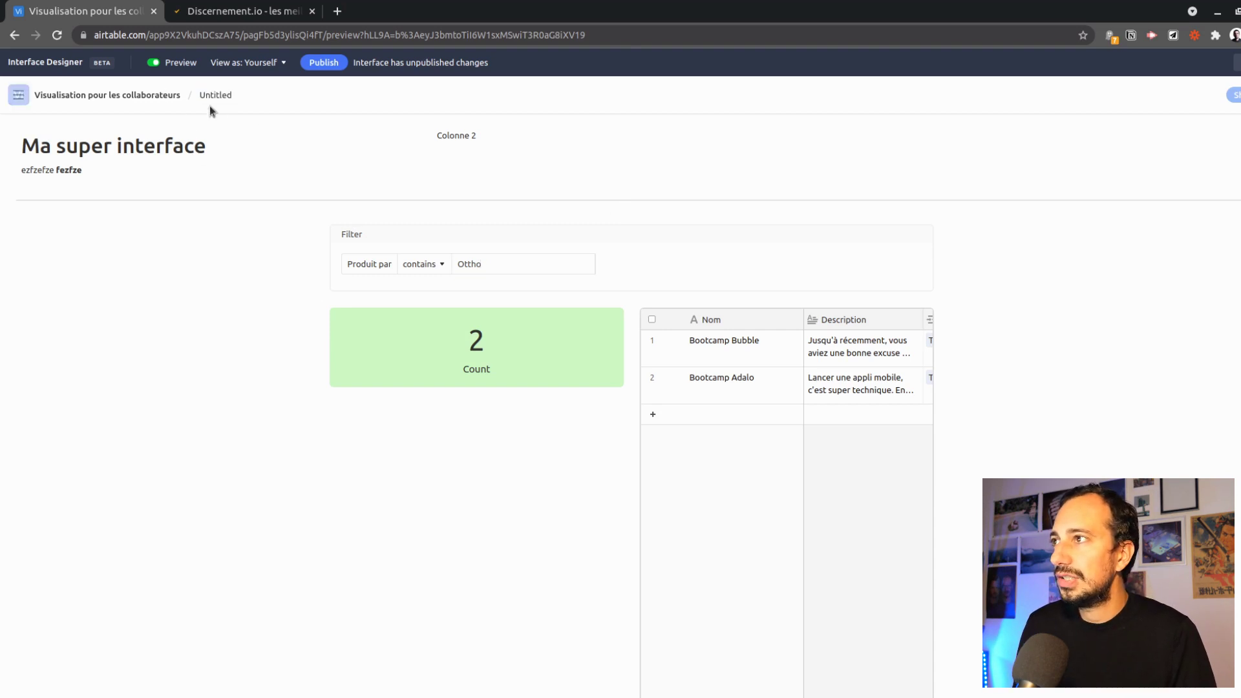
Leave the preview, rename the untitled page as "Tableau de bord" and publish the interface changes.
{"action": "left_click", "coordinate": [155, 62]}
{"action": "left_click", "coordinate": [217, 95]}
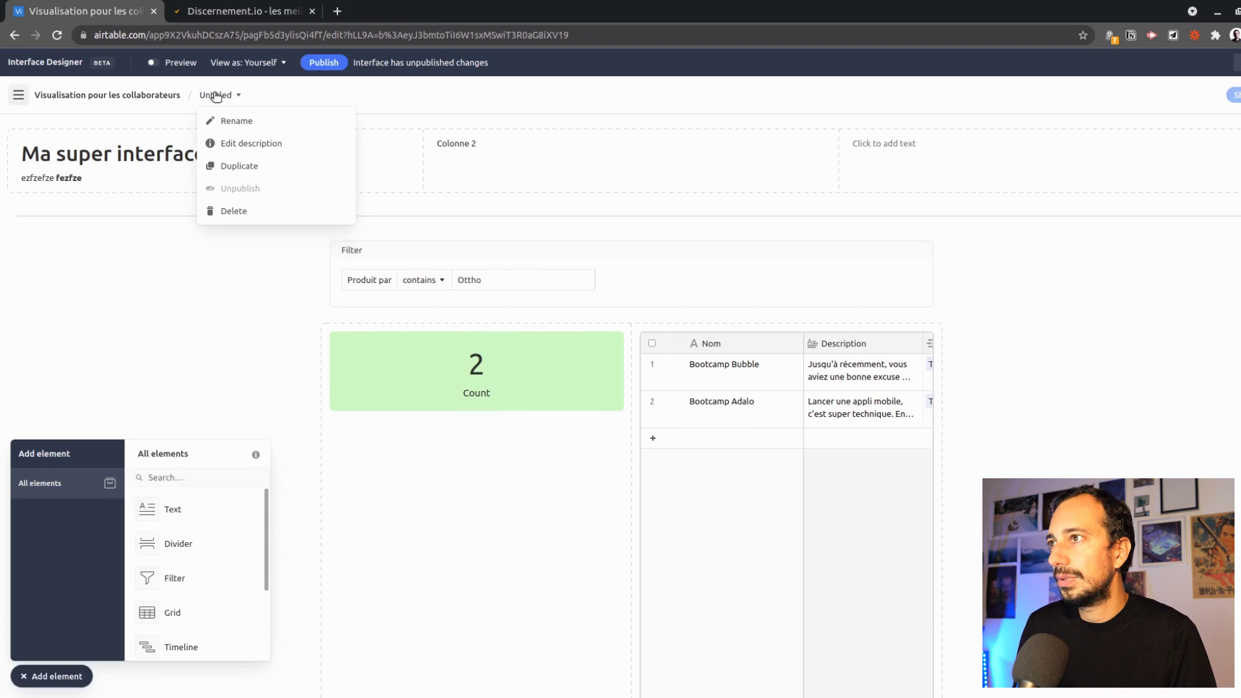
{"action": "left_click", "coordinate": [244, 118]}
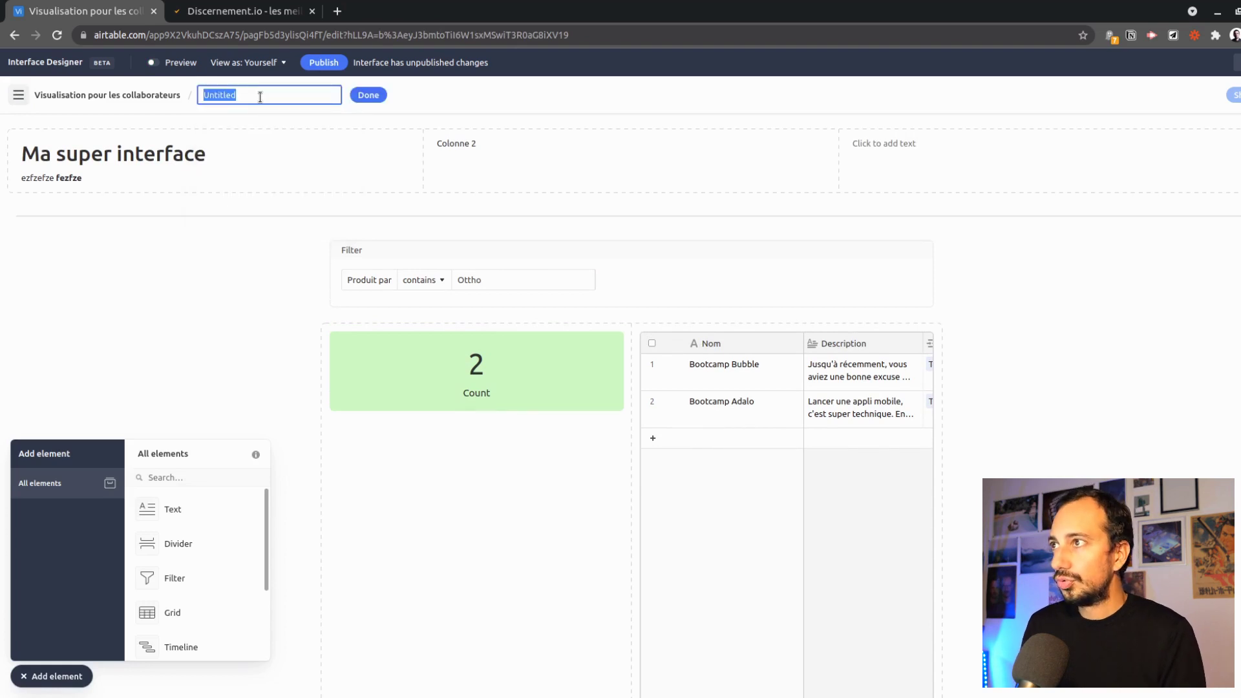
{"action": "type", "text": "Tableau de bord"}
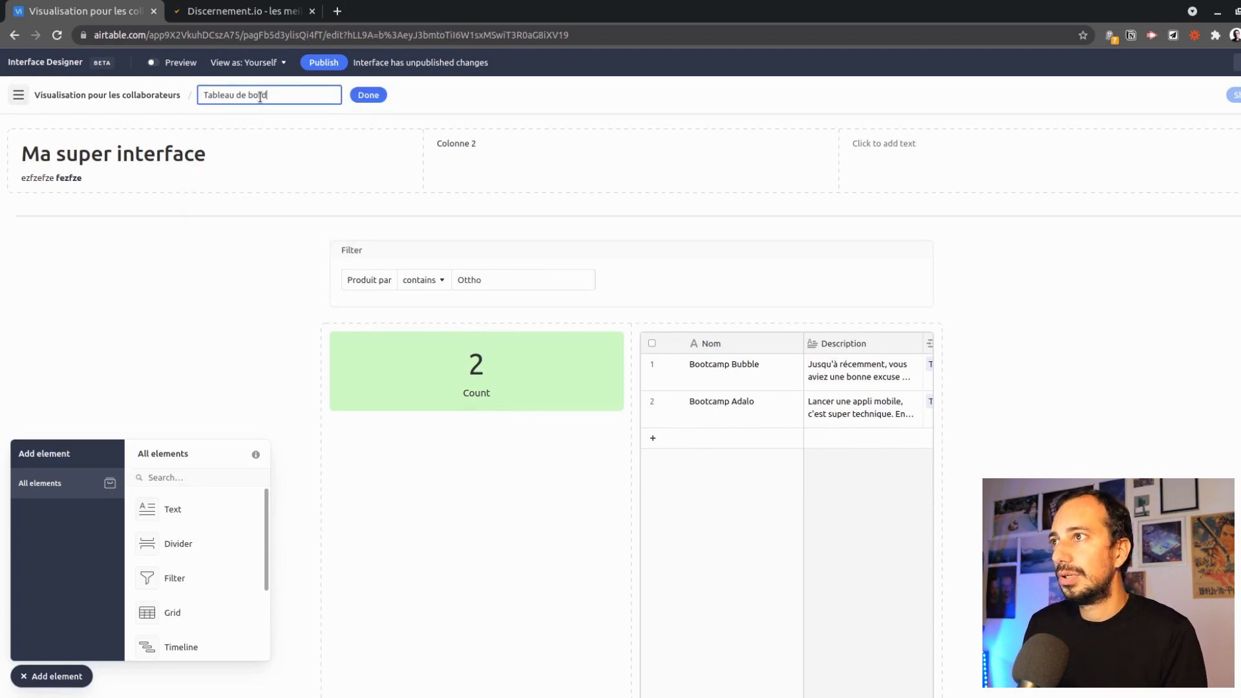
{"action": "key", "text": "Return"}
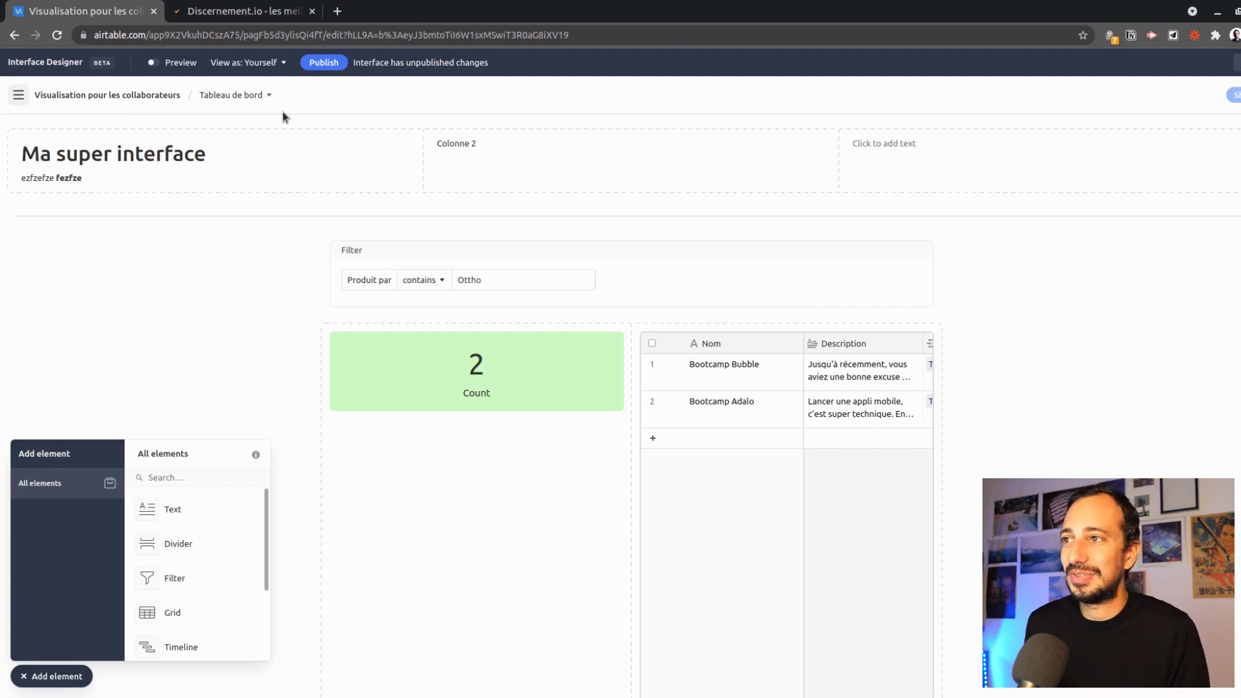
{"action": "left_click", "coordinate": [324, 62]}
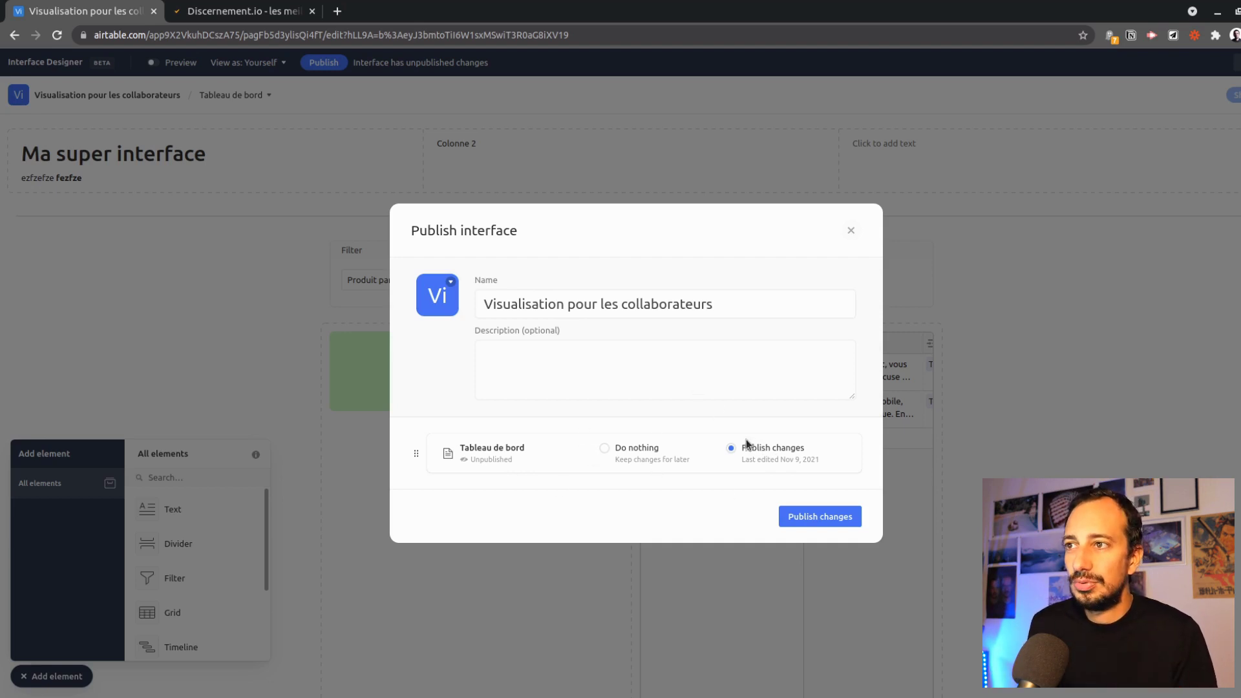
{"action": "left_click", "coordinate": [819, 516]}
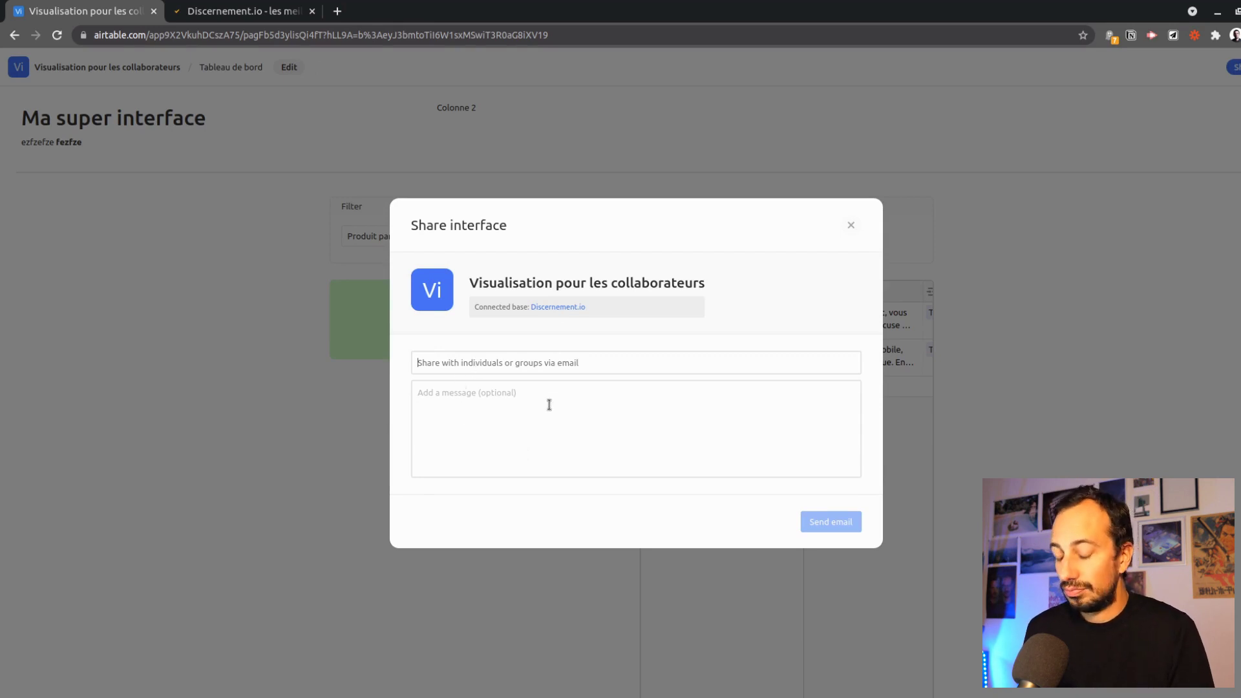
Try searching for a recipient to share the interface with, clear the search and dismiss sharing without sending an e-mail.
{"action": "type", "text": "erw"}
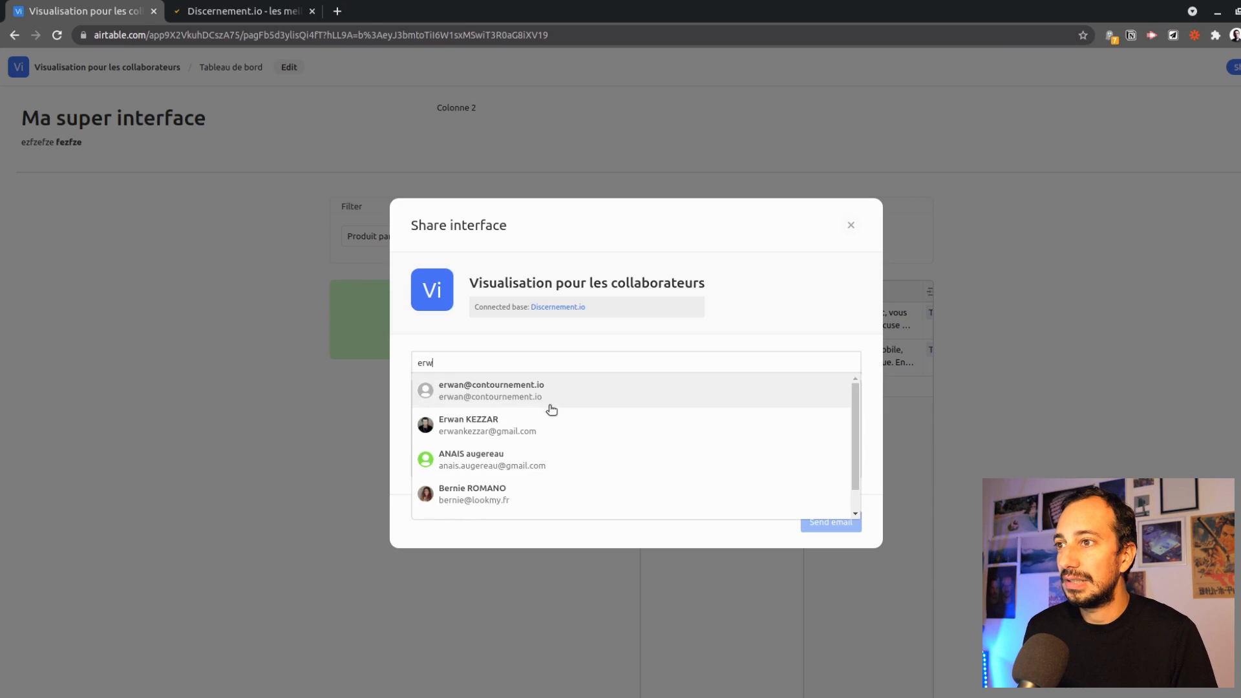
{"action": "key", "text": "BackSpace"}
{"action": "key", "text": "BackSpace"}
{"action": "key", "text": "BackSpace"}
{"action": "left_click", "coordinate": [568, 417]}
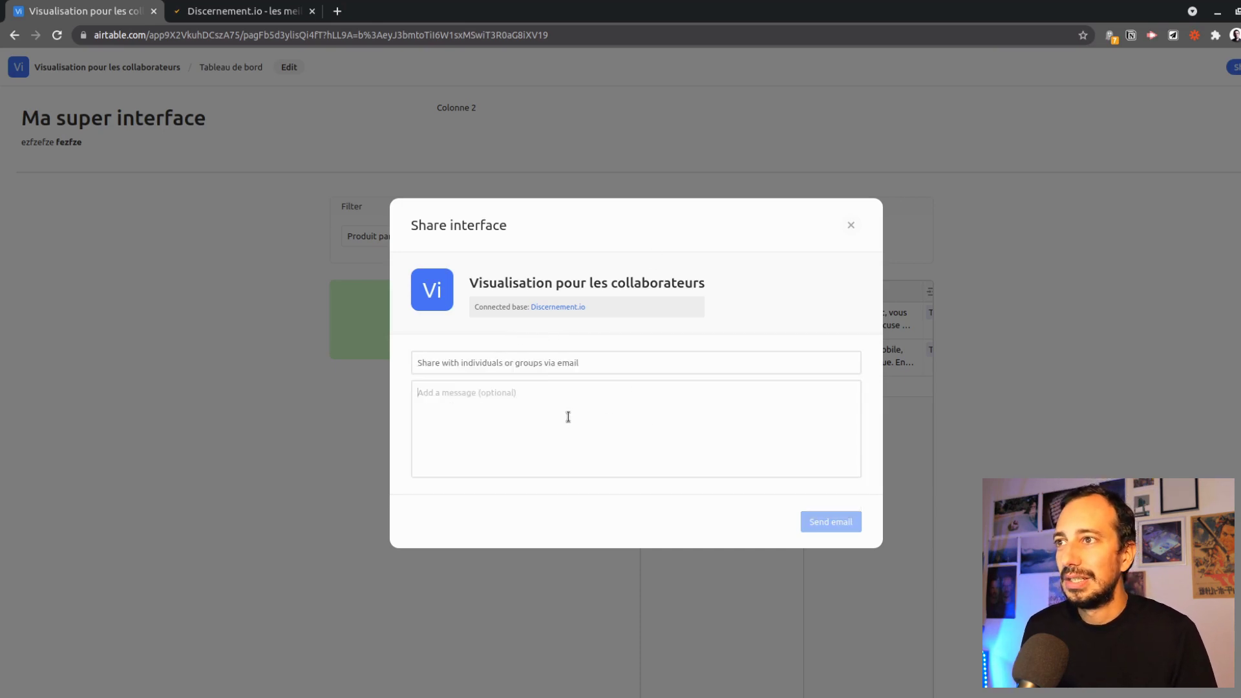
{"action": "left_click", "coordinate": [850, 225]}
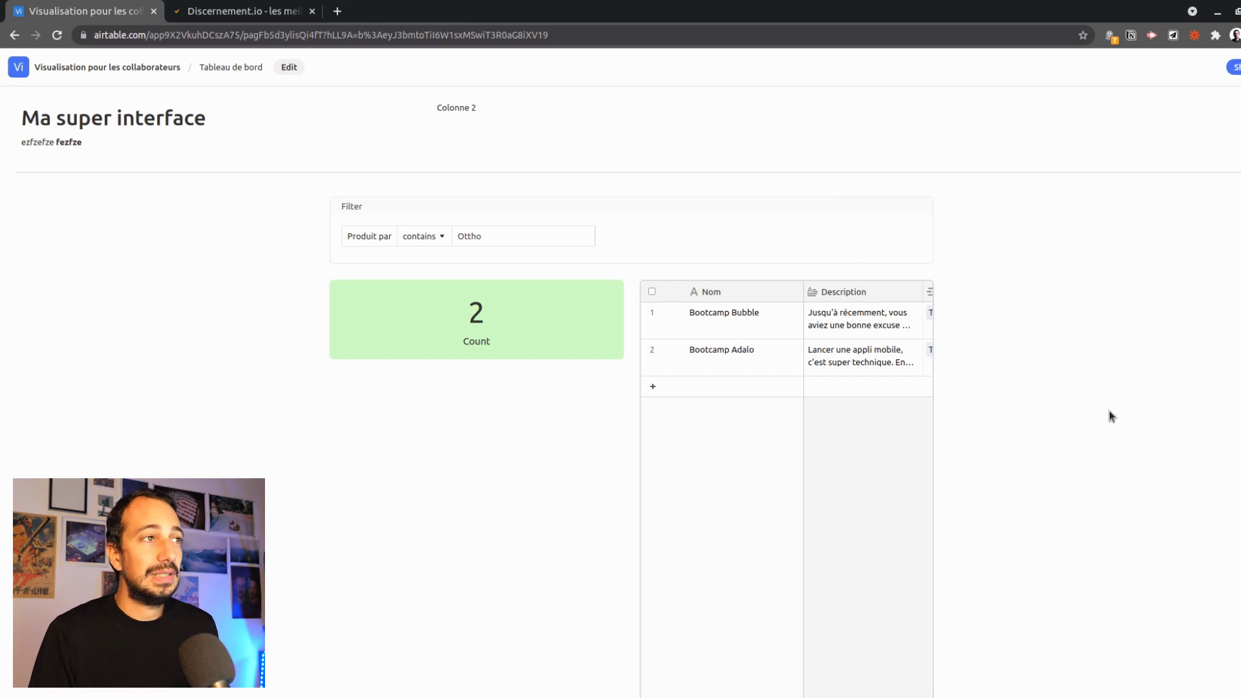
Go to the base, reopen the Visualisation pour les collaborateurs interface from Interfaces and examine the records on its Tableau de bord page.
{"action": "left_click", "coordinate": [27, 70]}
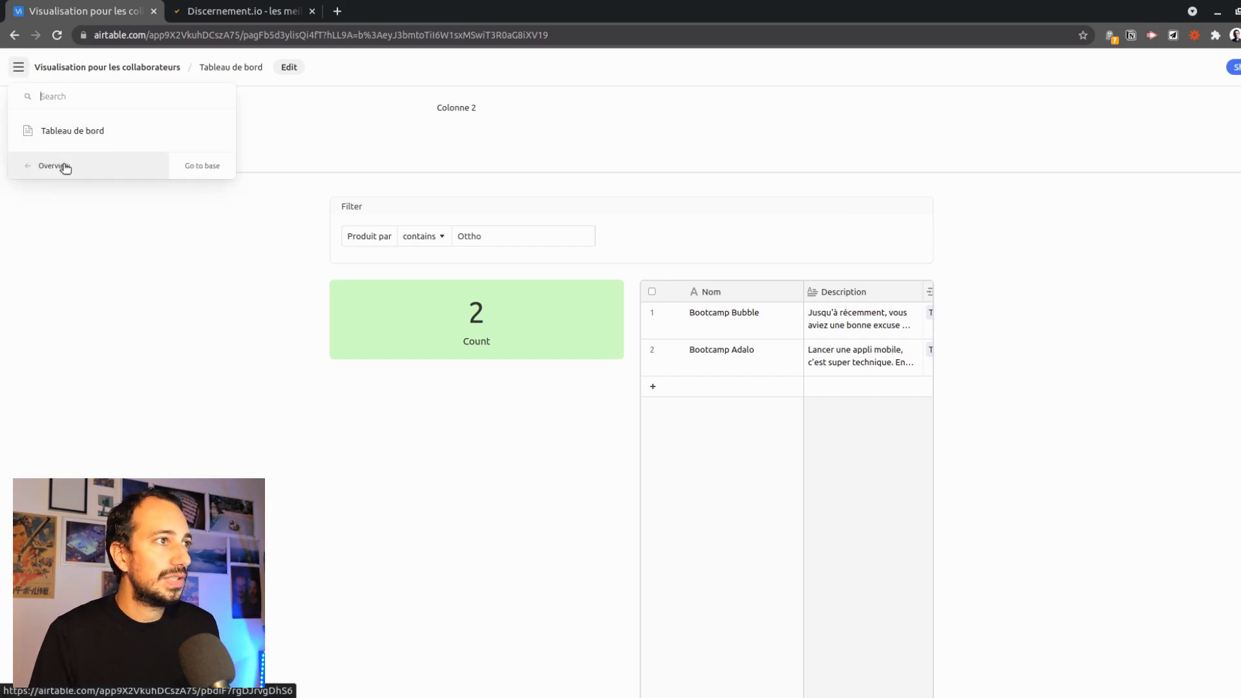
{"action": "left_click", "coordinate": [212, 172]}
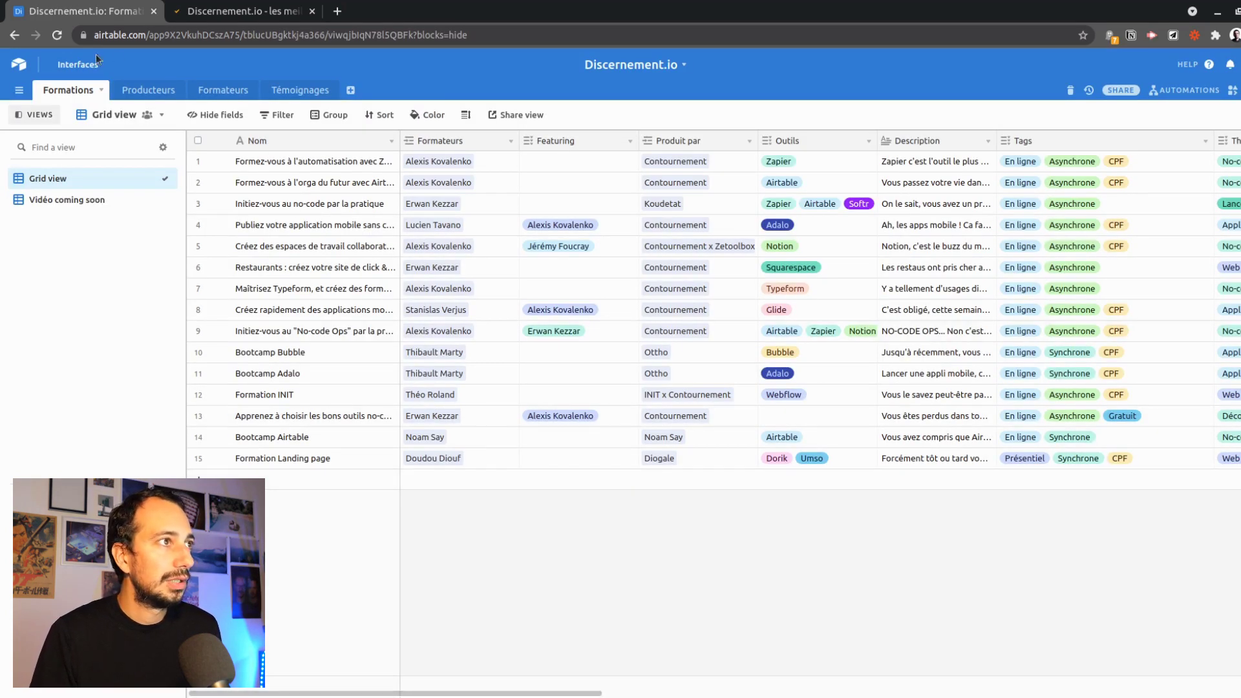
{"action": "left_click", "coordinate": [78, 65]}
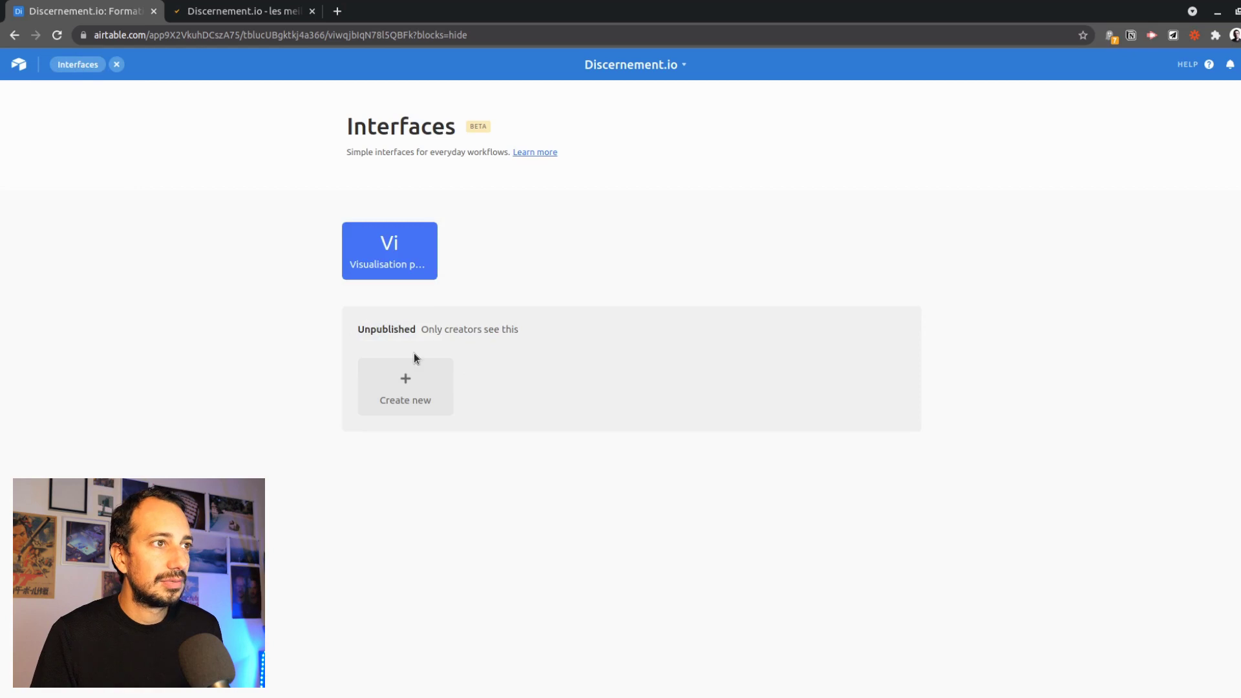
{"action": "left_click", "coordinate": [370, 257]}
{"action": "left_click", "coordinate": [500, 251]}
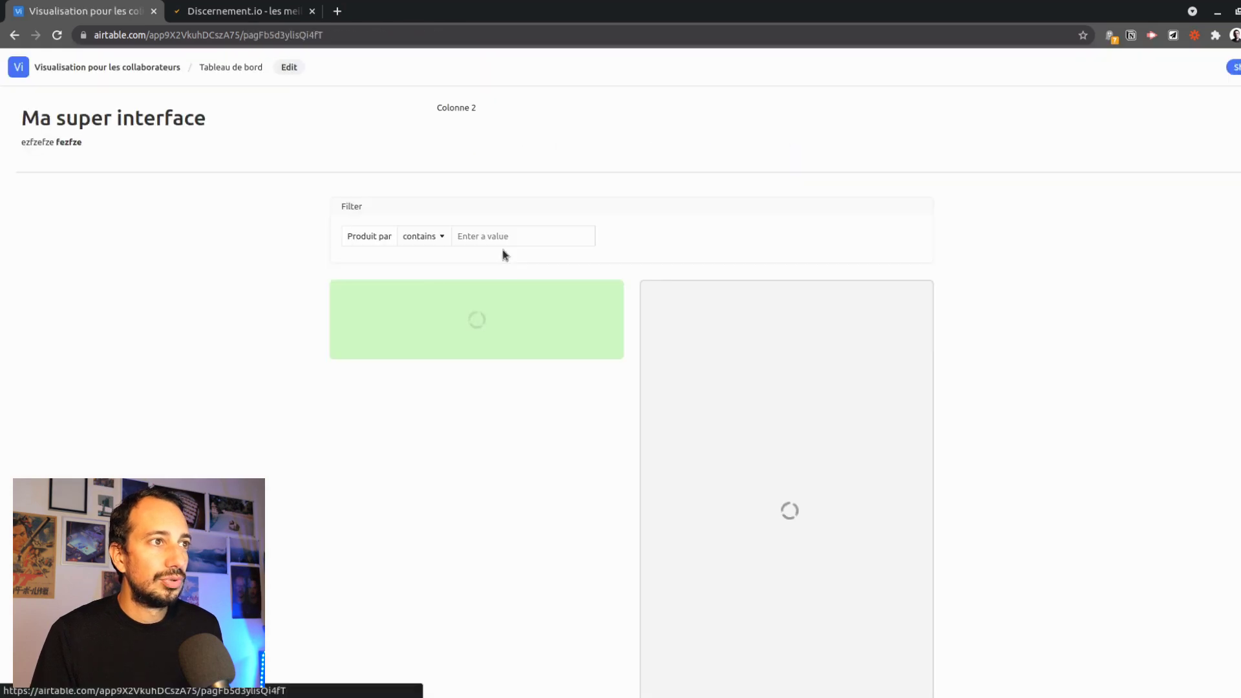
{"action": "scroll", "coordinate": [900, 294], "scroll_direction": "down", "scroll_amount": 3}
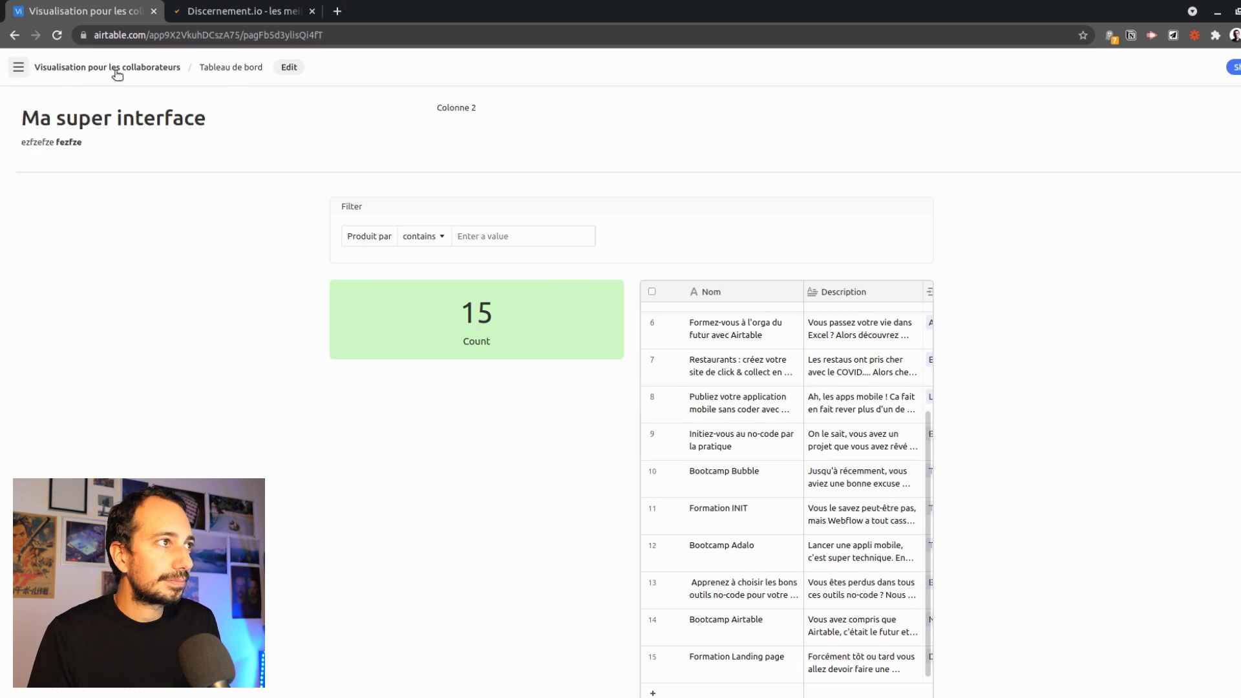
Go back to the base, open the interface's overview from Interfaces and view its sharing dialog without sending anything.
{"action": "mouse_move", "coordinate": [18, 68]}
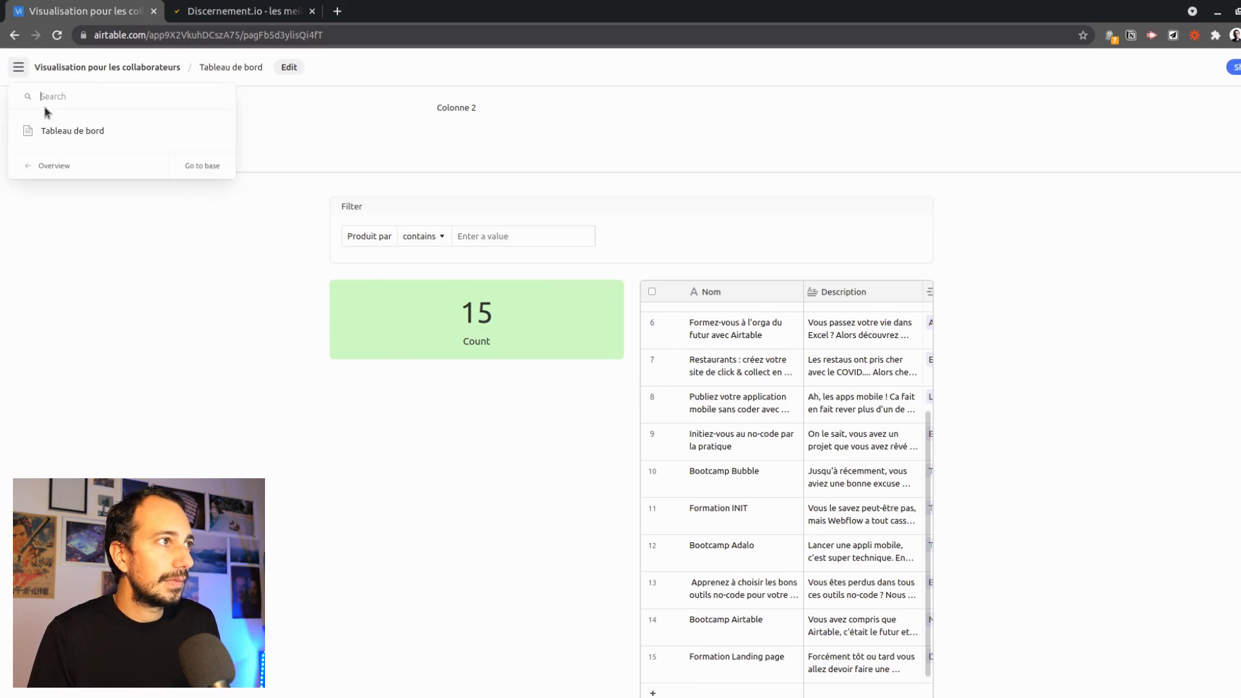
{"action": "left_click", "coordinate": [192, 164]}
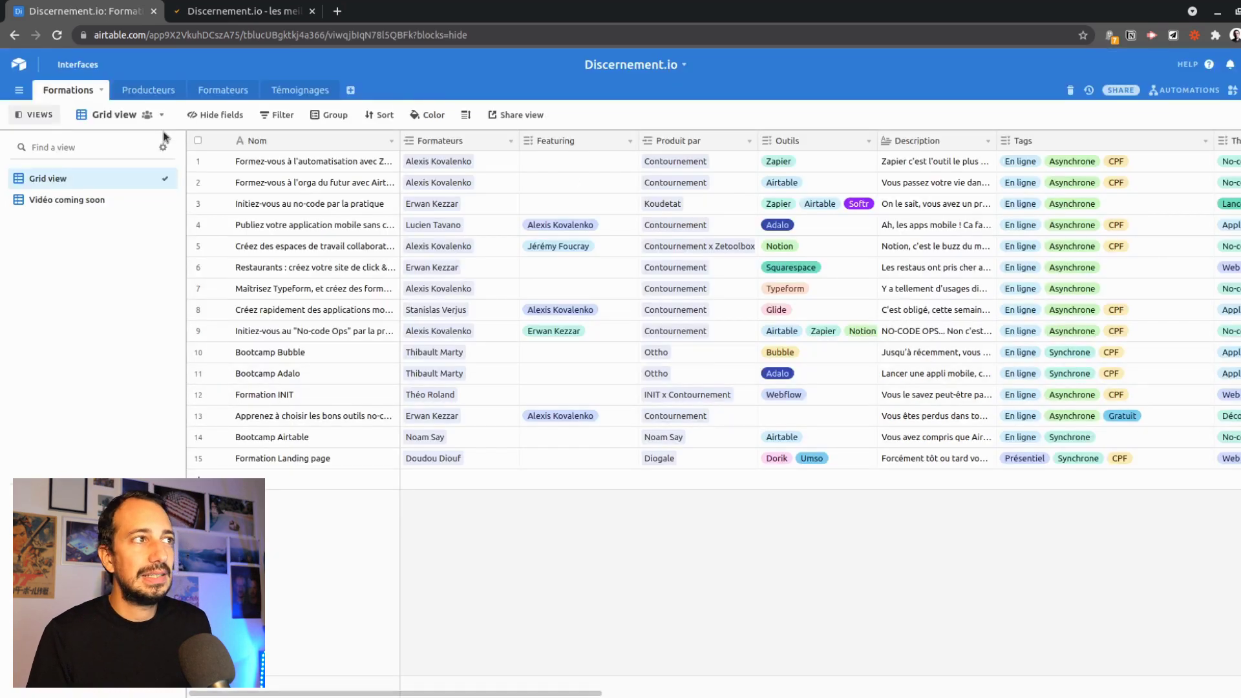
{"action": "left_click", "coordinate": [75, 67]}
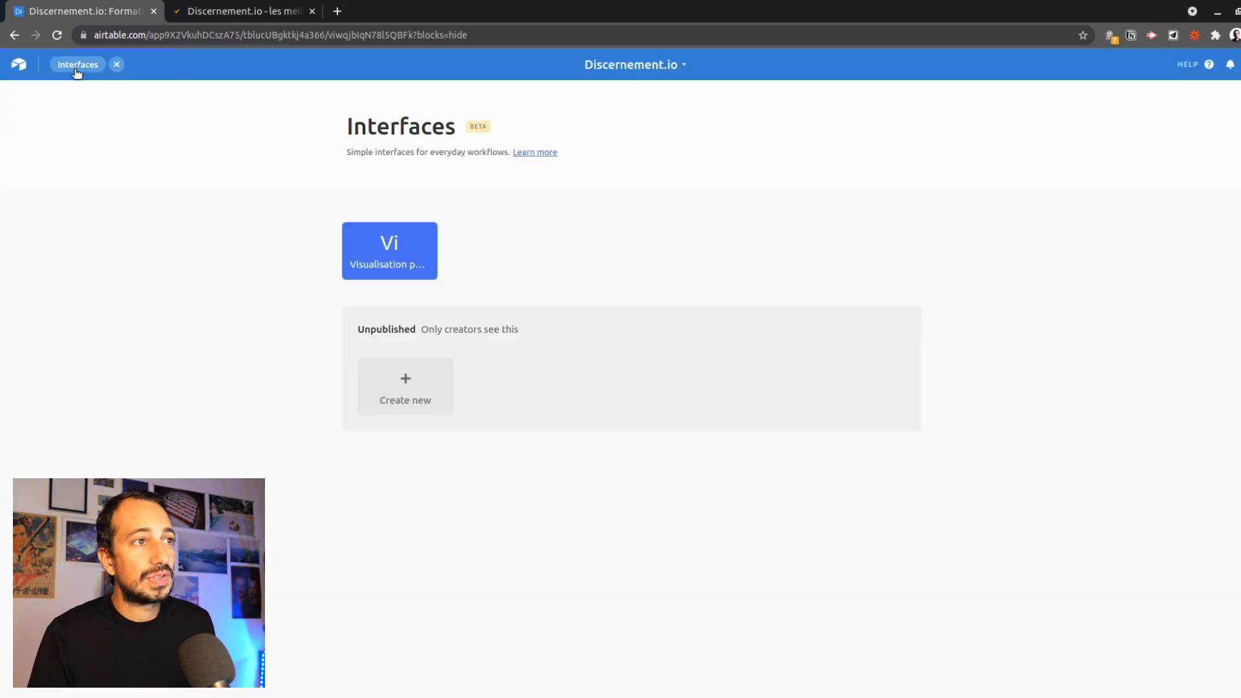
{"action": "left_click", "coordinate": [387, 259]}
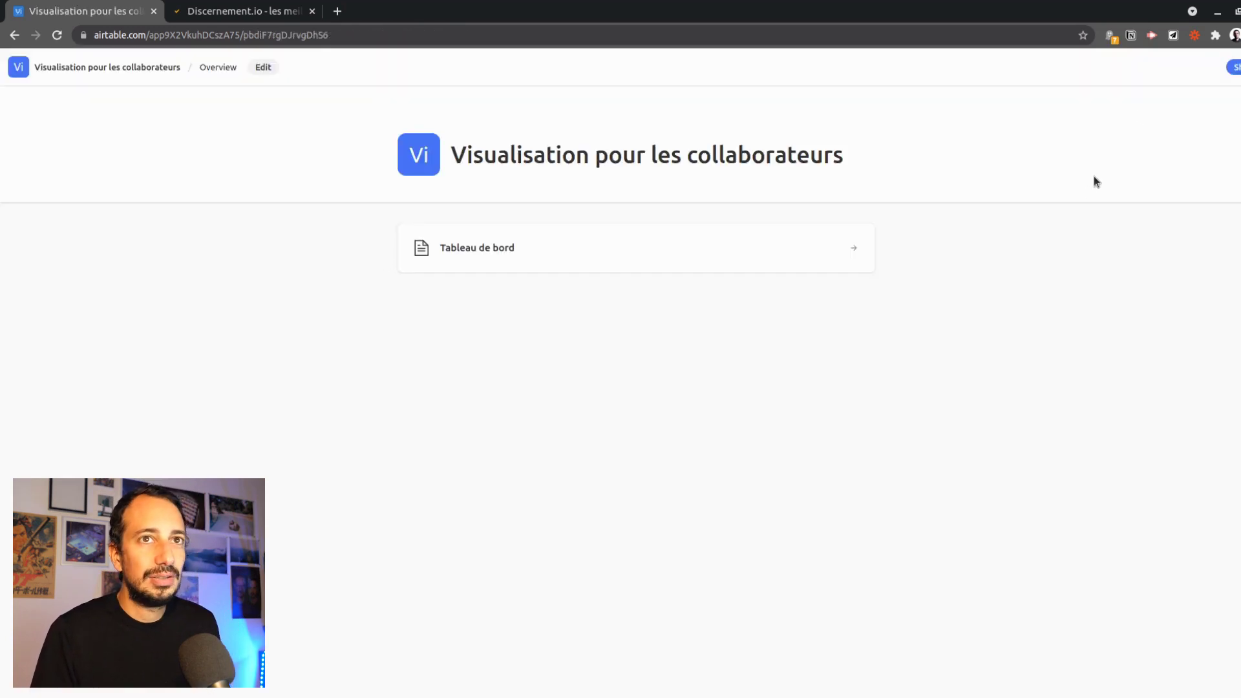
{"action": "left_click", "coordinate": [1234, 69]}
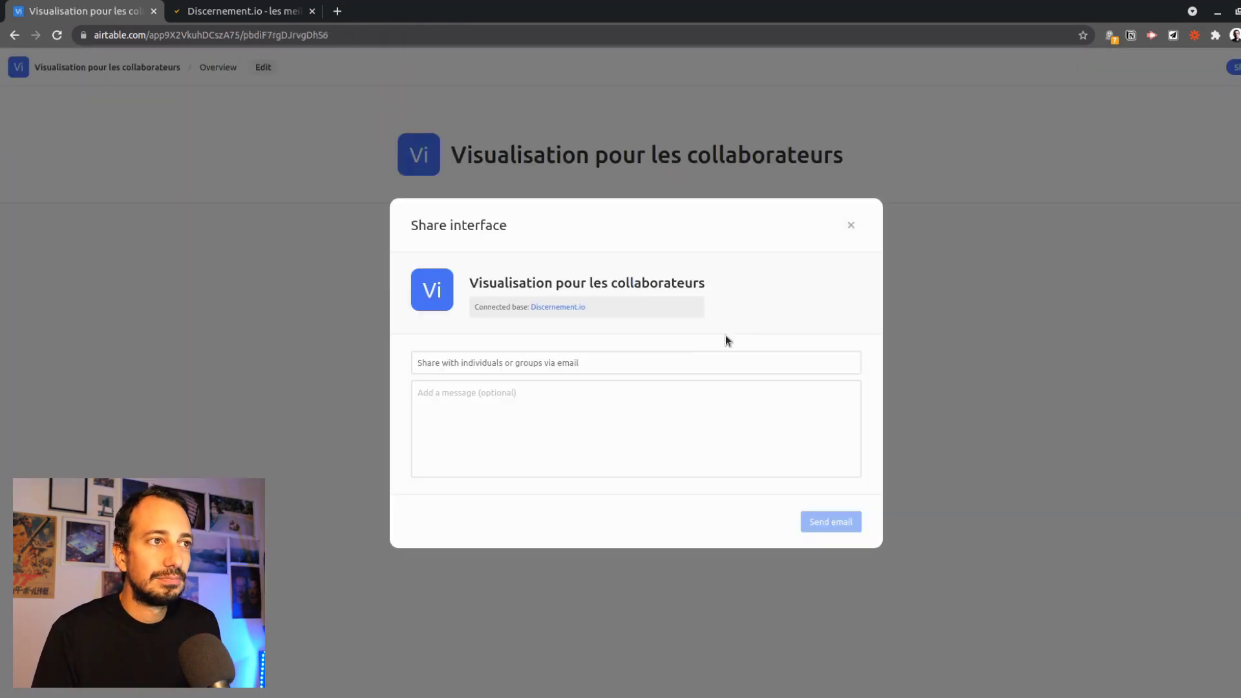
{"action": "left_click", "coordinate": [850, 226]}
Return through the base to the Airtable home page and look over the Interfaces section and the workspace bases.
{"action": "left_click", "coordinate": [18, 67]}
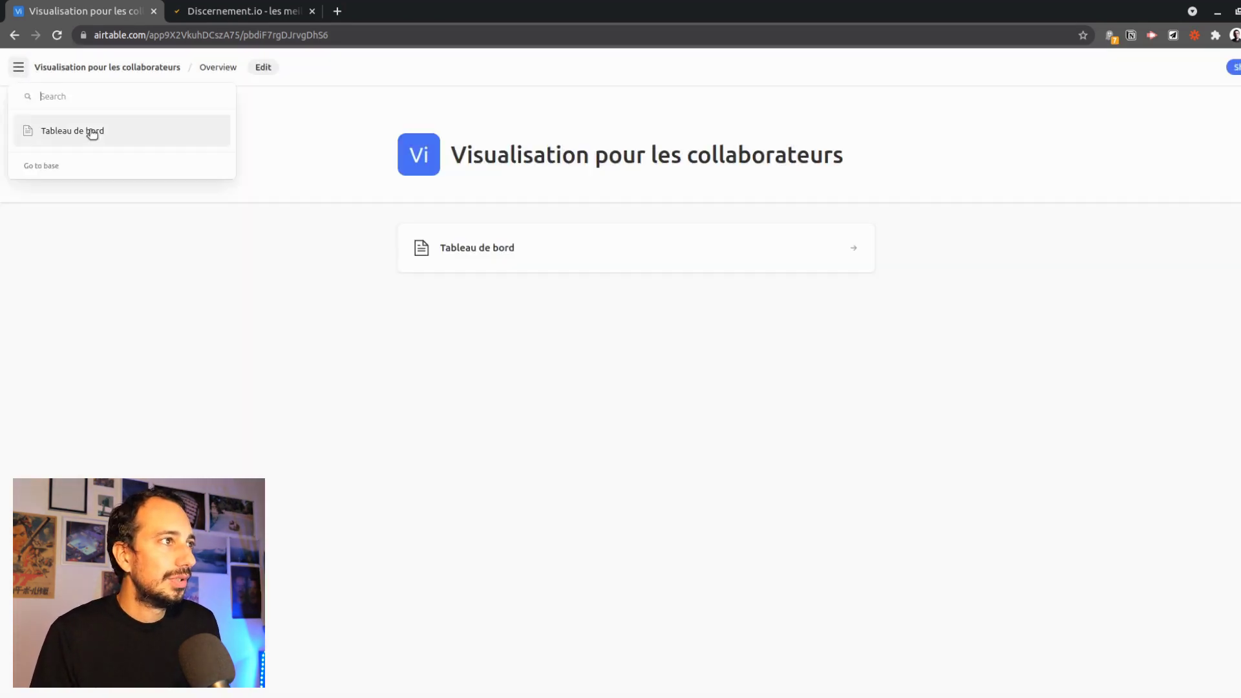
{"action": "left_click", "coordinate": [83, 166]}
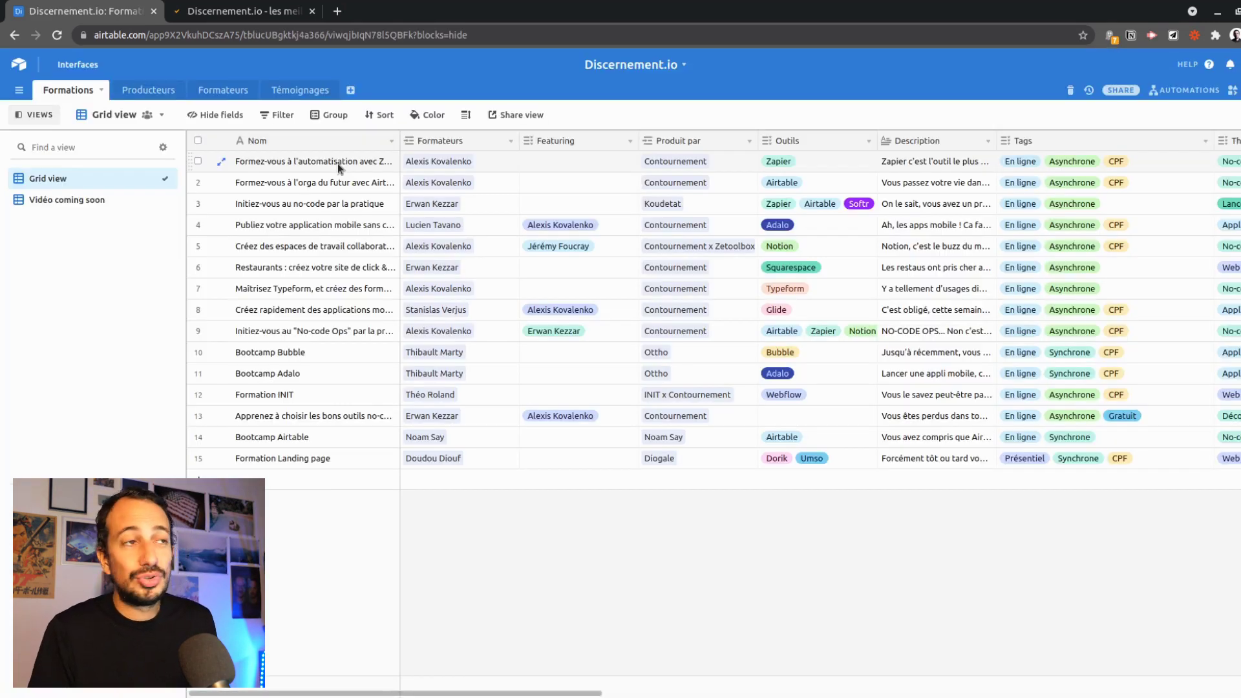
{"action": "left_click", "coordinate": [18, 64]}
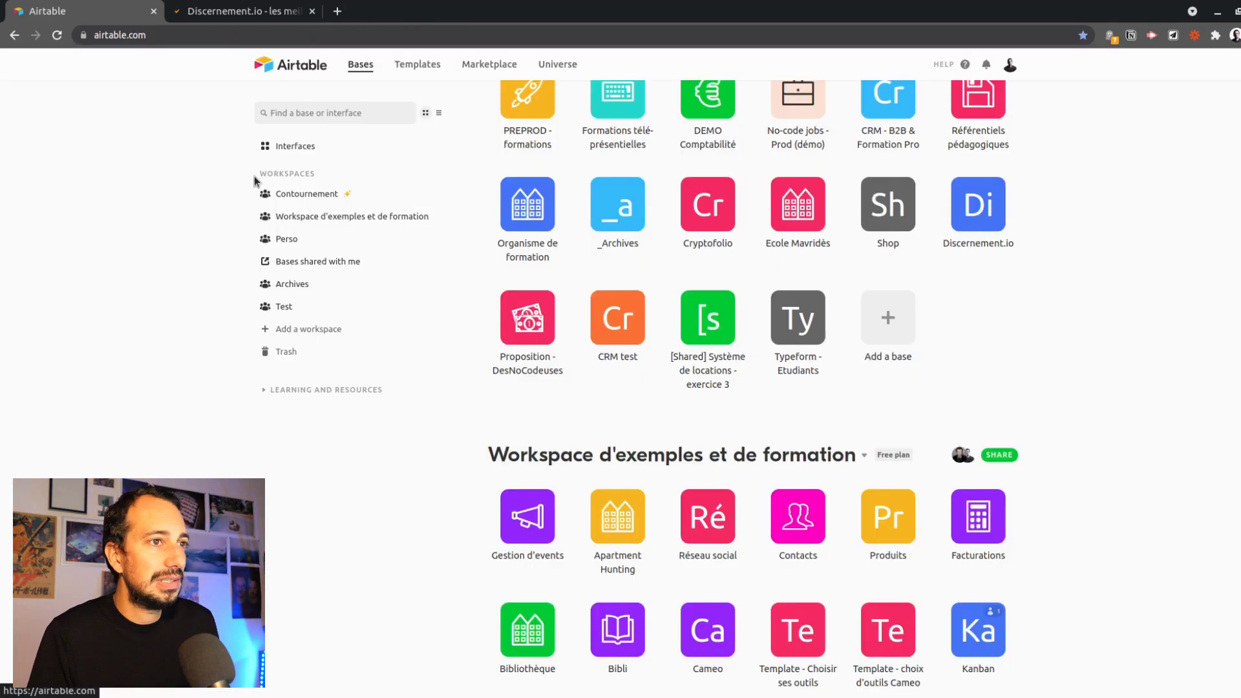
{"action": "scroll", "coordinate": [1024, 345], "scroll_direction": "up", "scroll_amount": 3}
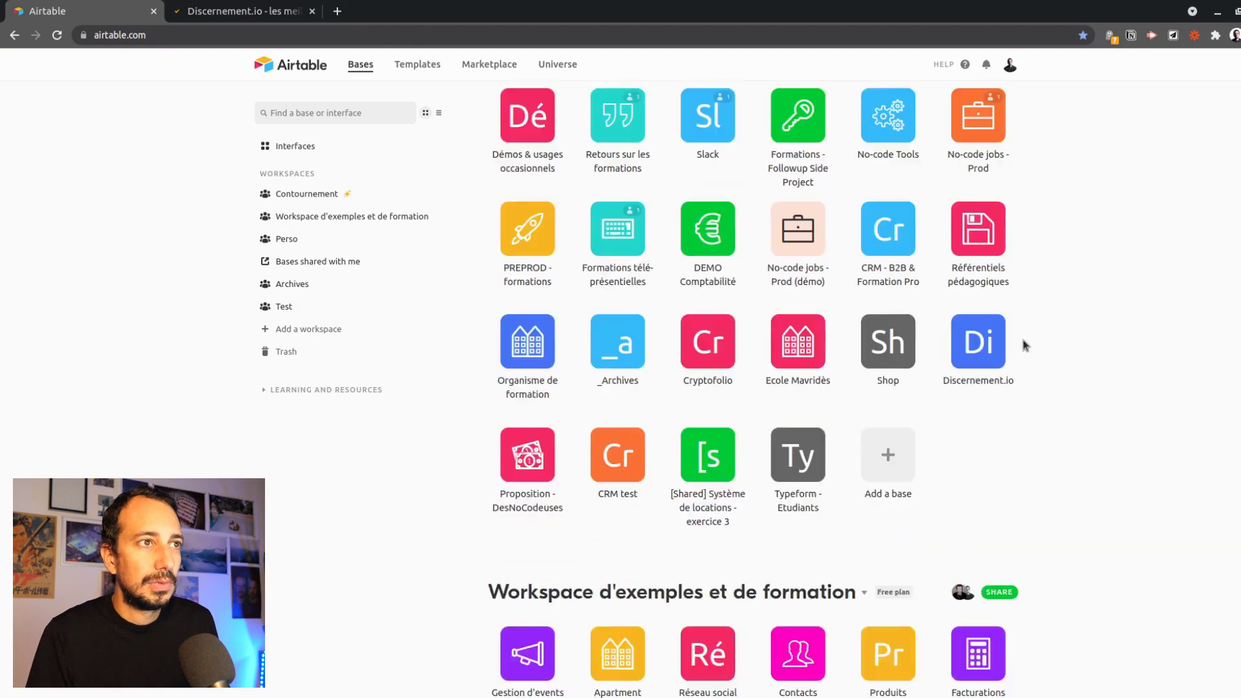
{"action": "scroll", "coordinate": [1024, 345], "scroll_direction": "down", "scroll_amount": 2}
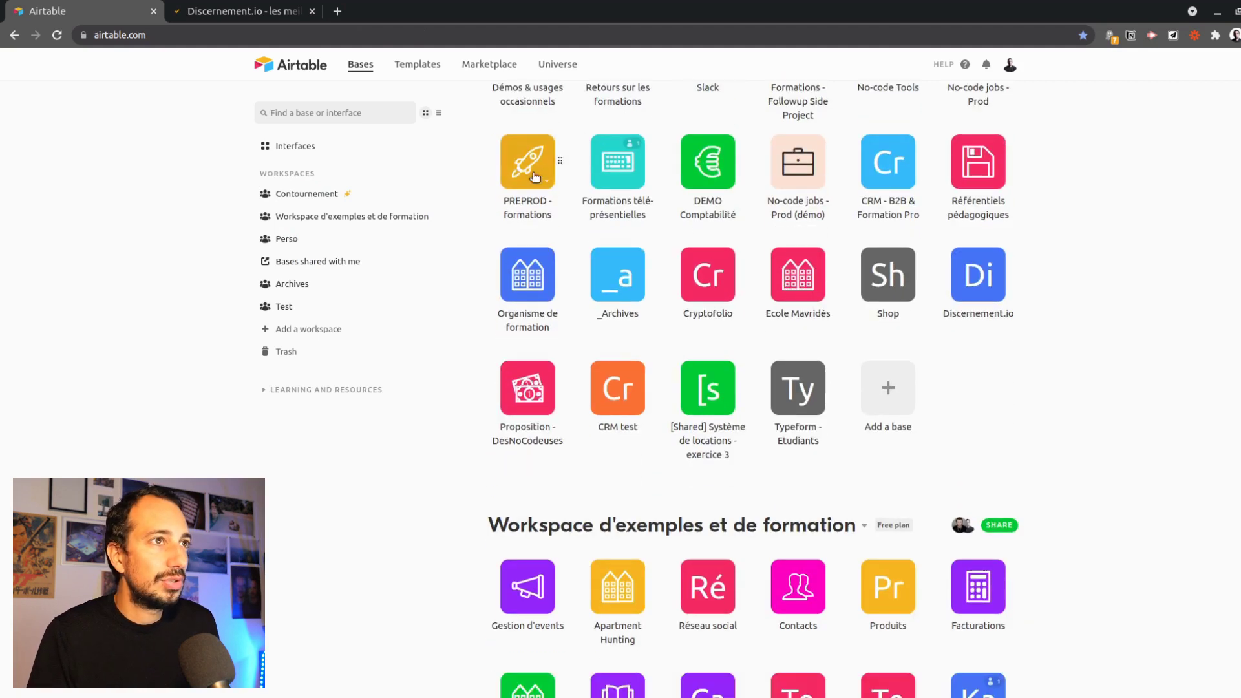
{"action": "left_click", "coordinate": [287, 155]}
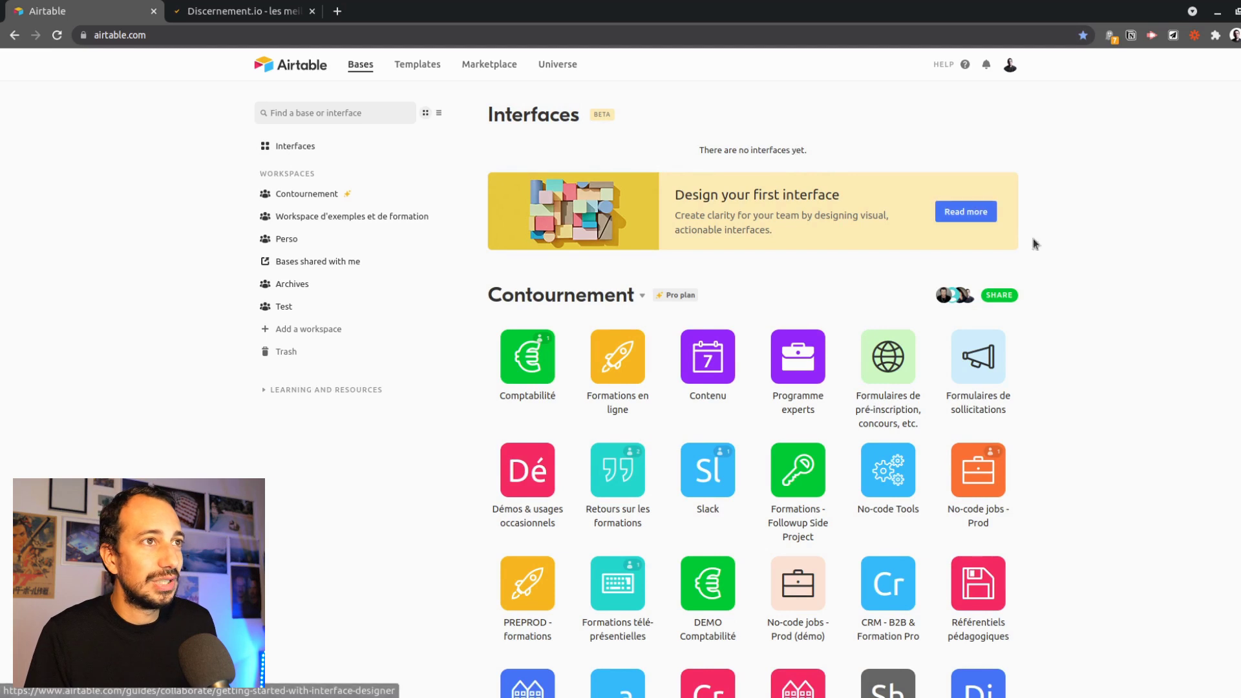
{"action": "scroll", "coordinate": [1033, 333], "scroll_direction": "down", "scroll_amount": 7}
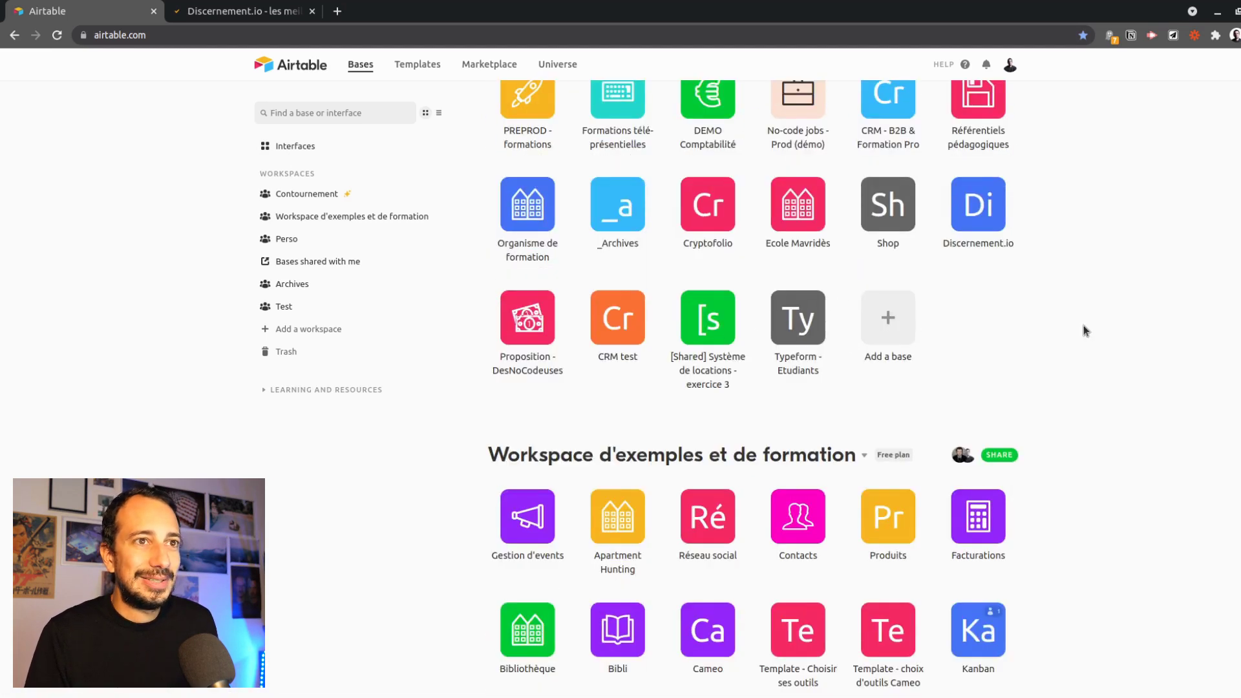
{"action": "scroll", "coordinate": [970, 236], "scroll_direction": "up", "scroll_amount": 1}
Open the Discernement.io base and bring up its interface's Tableau de bord page in the Interface Designer.
{"action": "left_click", "coordinate": [975, 238]}
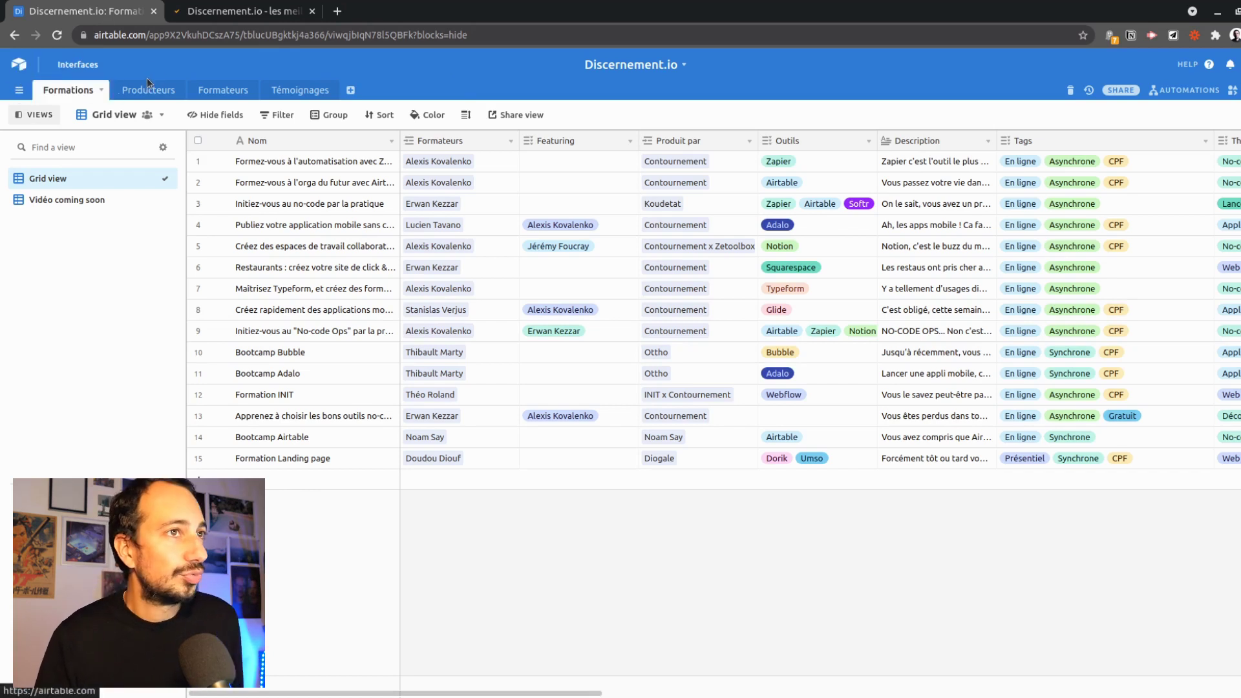
{"action": "left_click", "coordinate": [91, 72]}
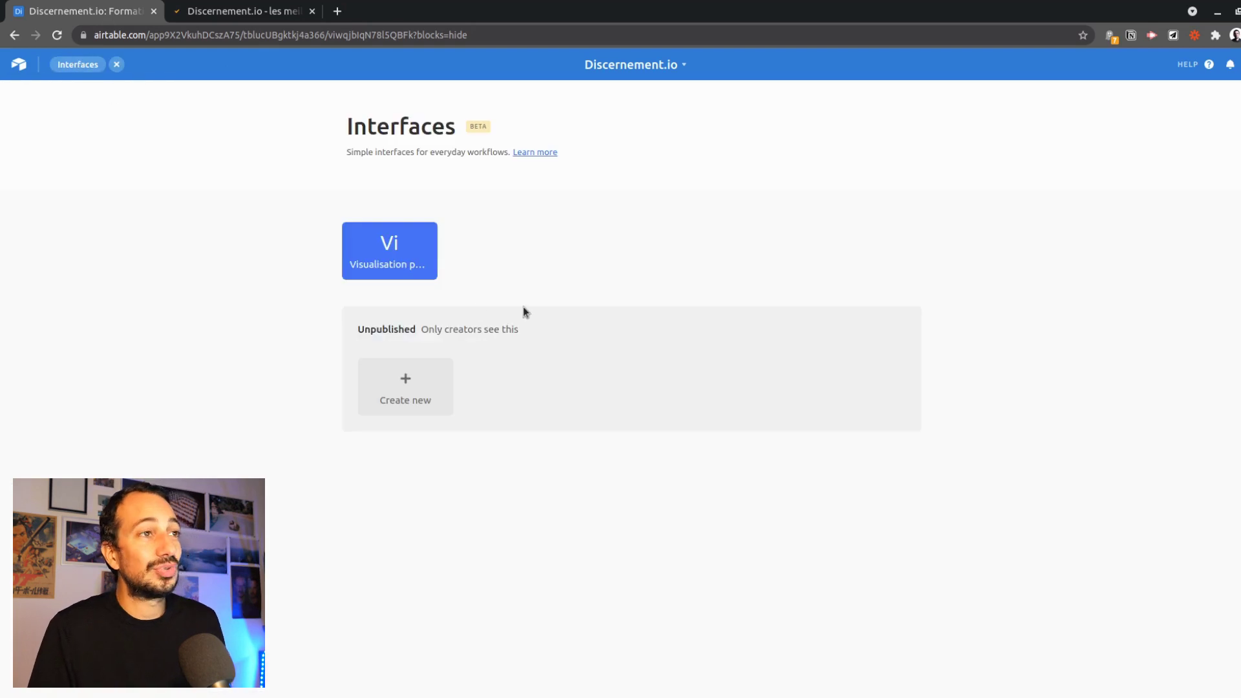
{"action": "left_click", "coordinate": [389, 254]}
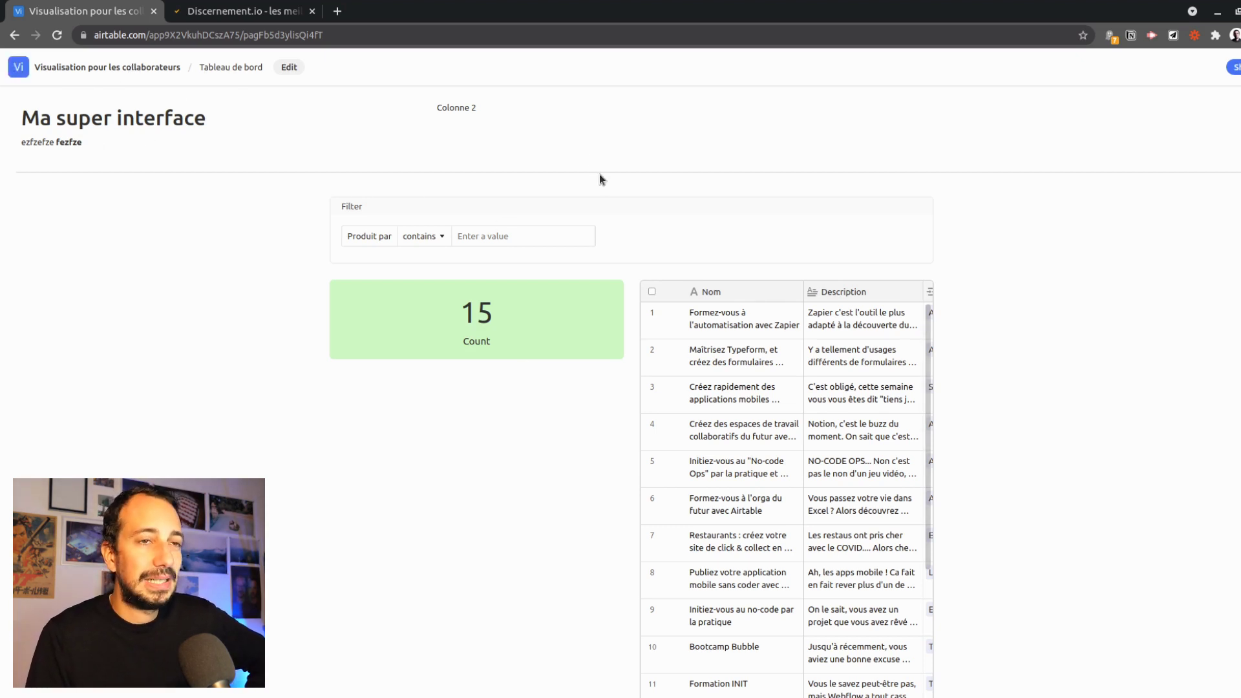
{"action": "left_click", "coordinate": [290, 68]}
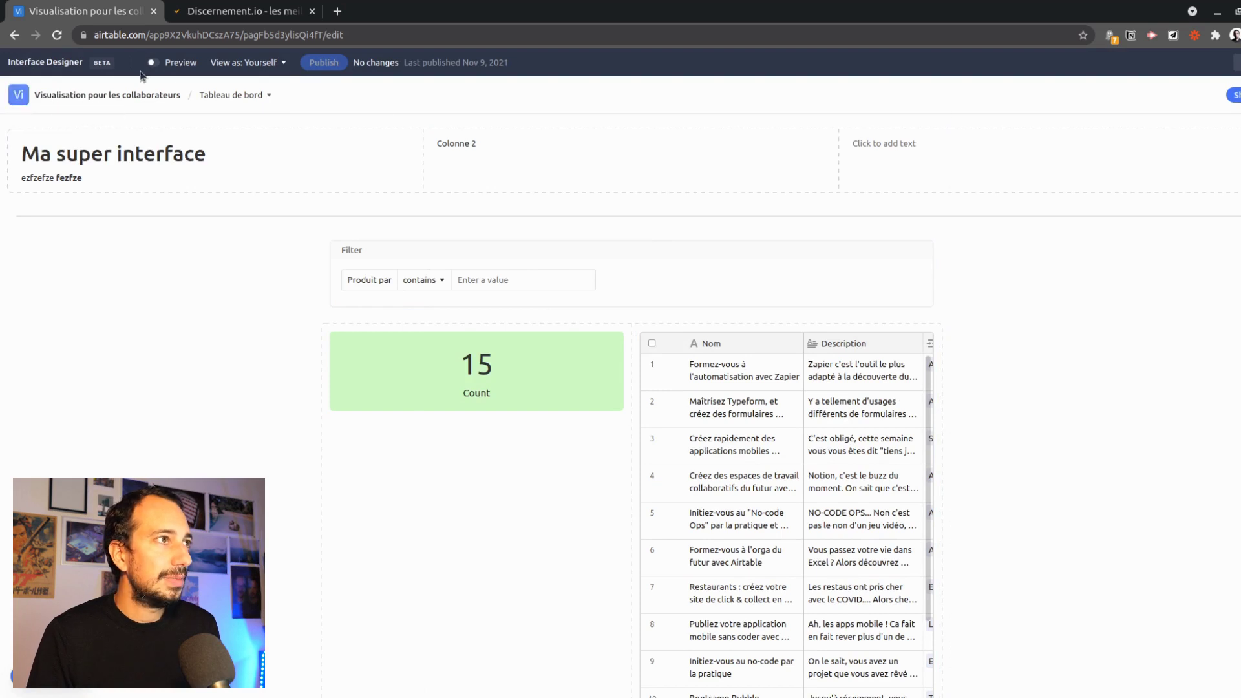
Return to the base and add a Collaborator field named "Créé par" at the end of the Formations table.
{"action": "left_click", "coordinate": [19, 97]}
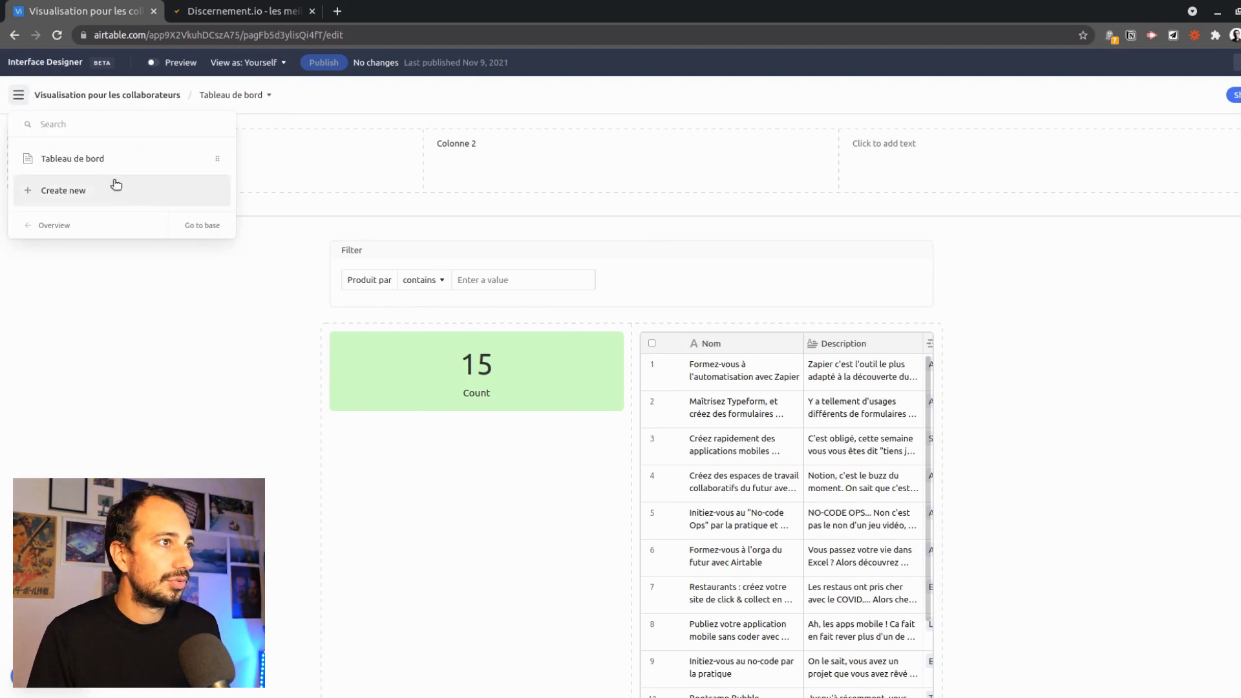
{"action": "left_click", "coordinate": [192, 230]}
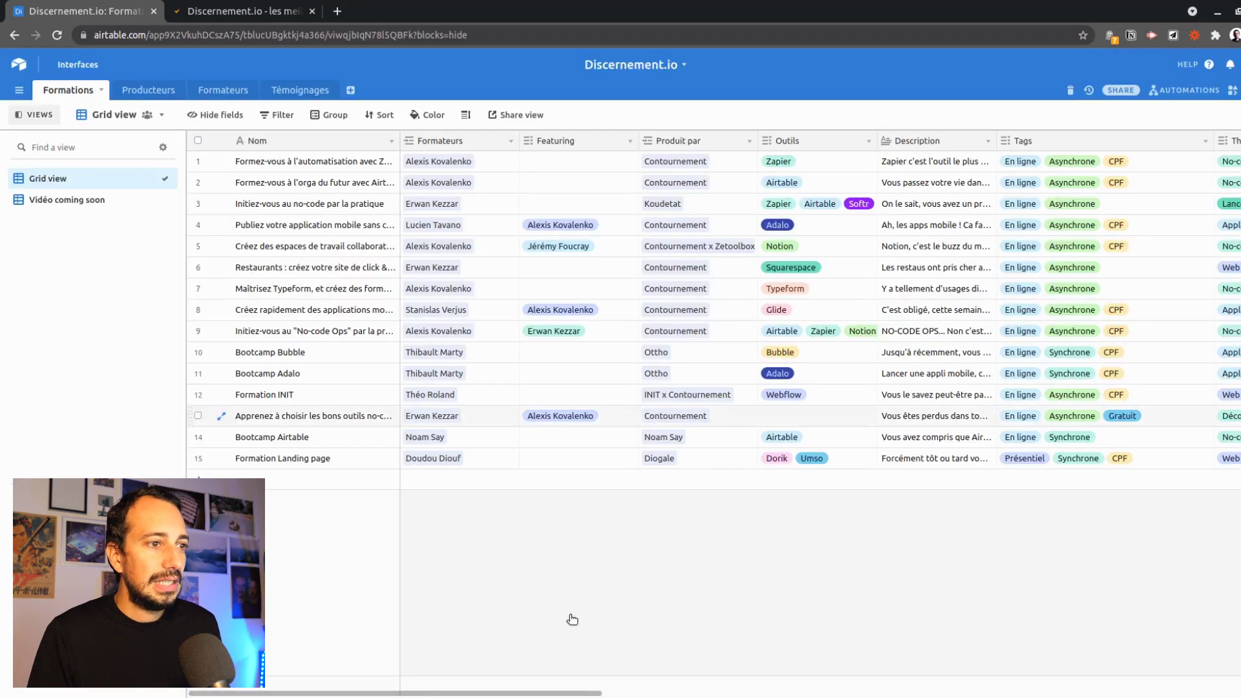
{"action": "left_click_drag", "start_coordinate": [507, 692], "coordinate": [1177, 620]}
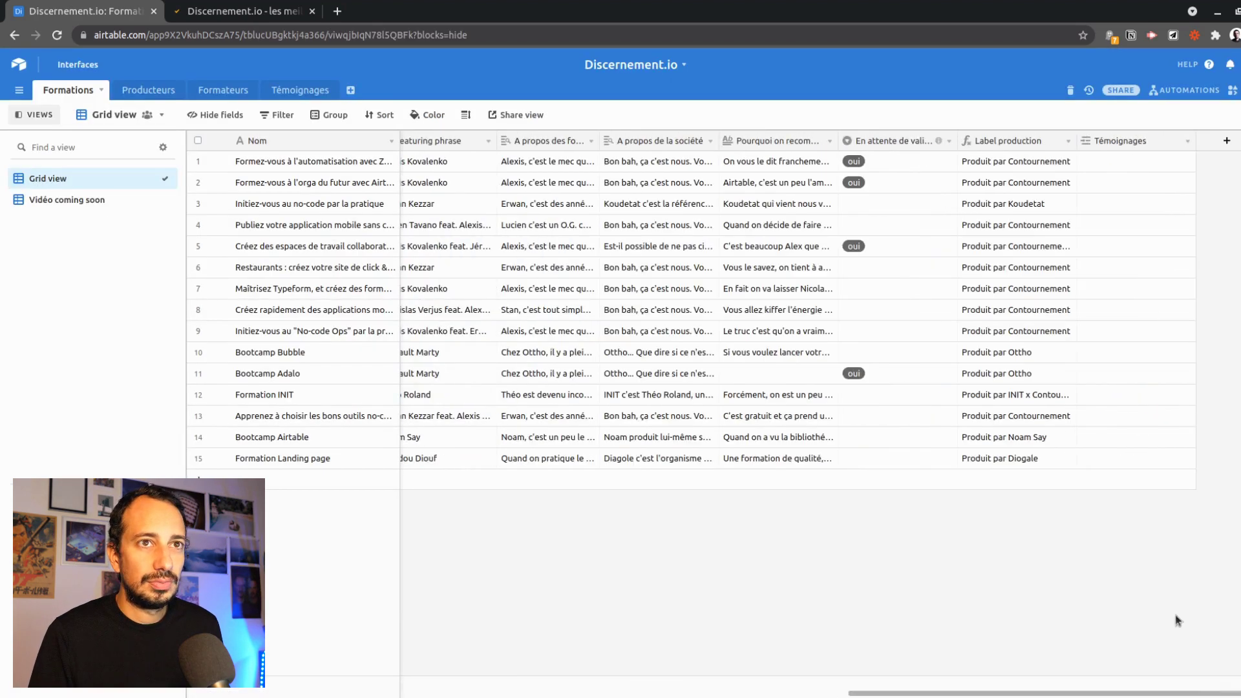
{"action": "left_click", "coordinate": [1225, 141]}
{"action": "type", "text": "C"}
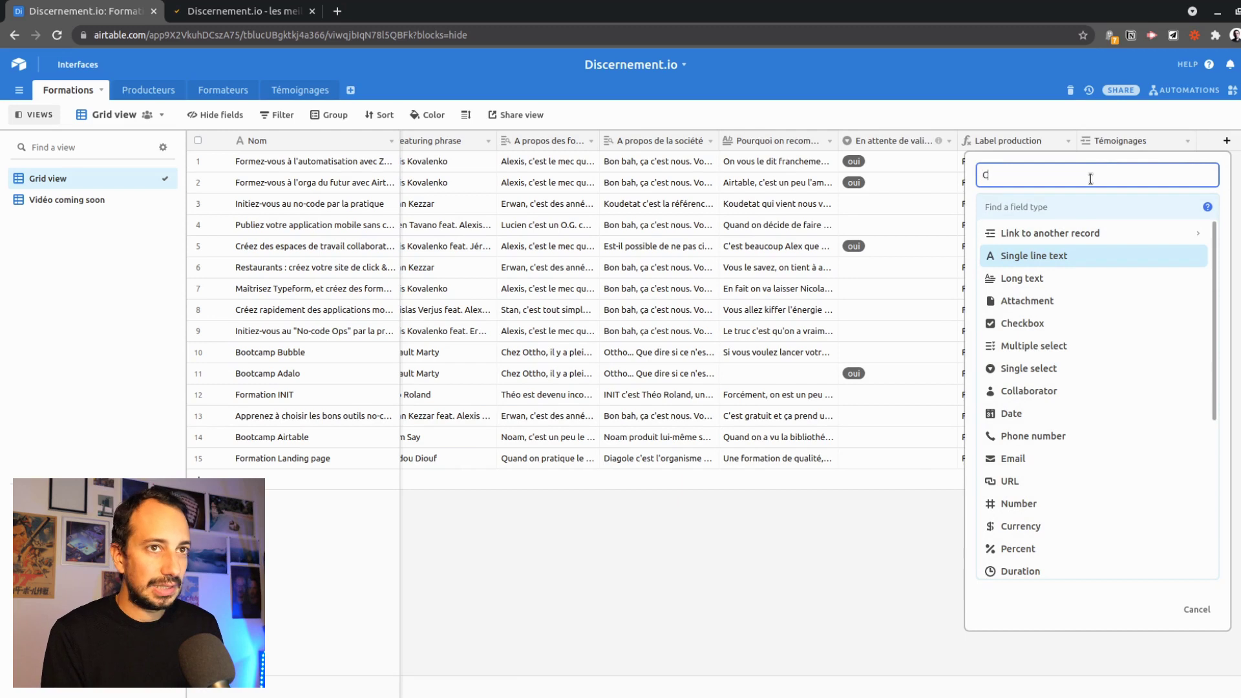
{"action": "left_click", "coordinate": [1064, 395]}
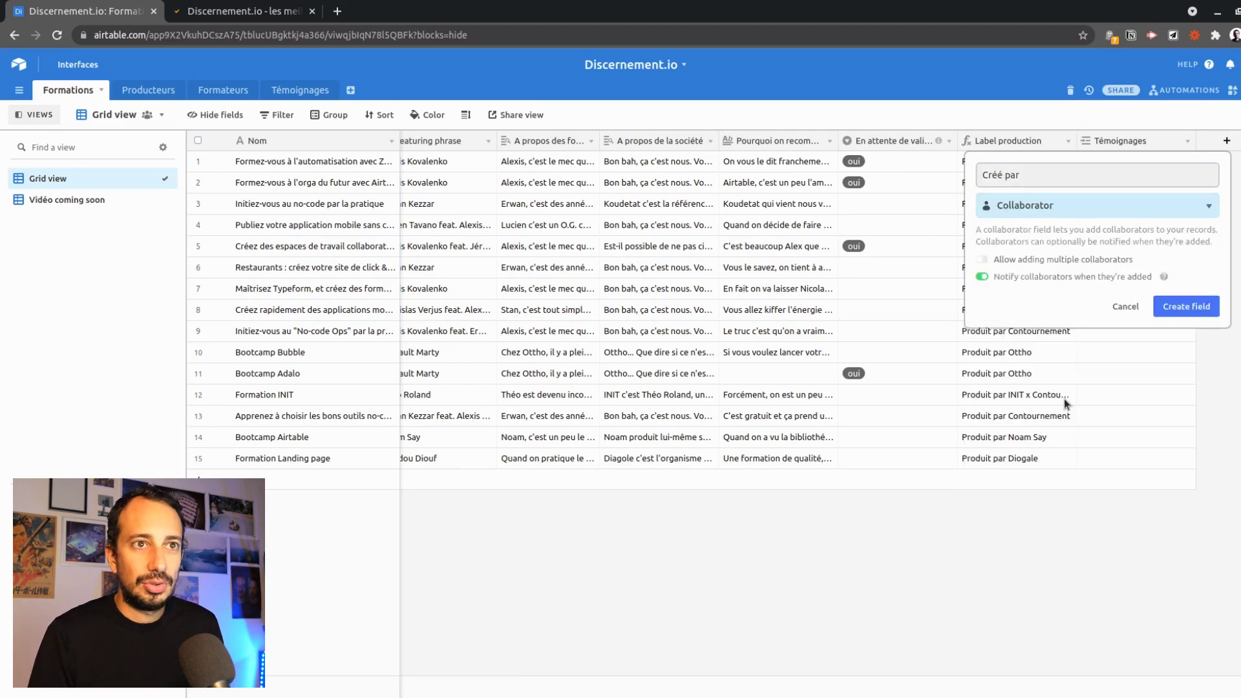
{"action": "left_click", "coordinate": [1185, 306]}
Assign a collaborator in the first record's Créé par cell and copy the assignment to every other Formations record.
{"action": "left_click", "coordinate": [1238, 166]}
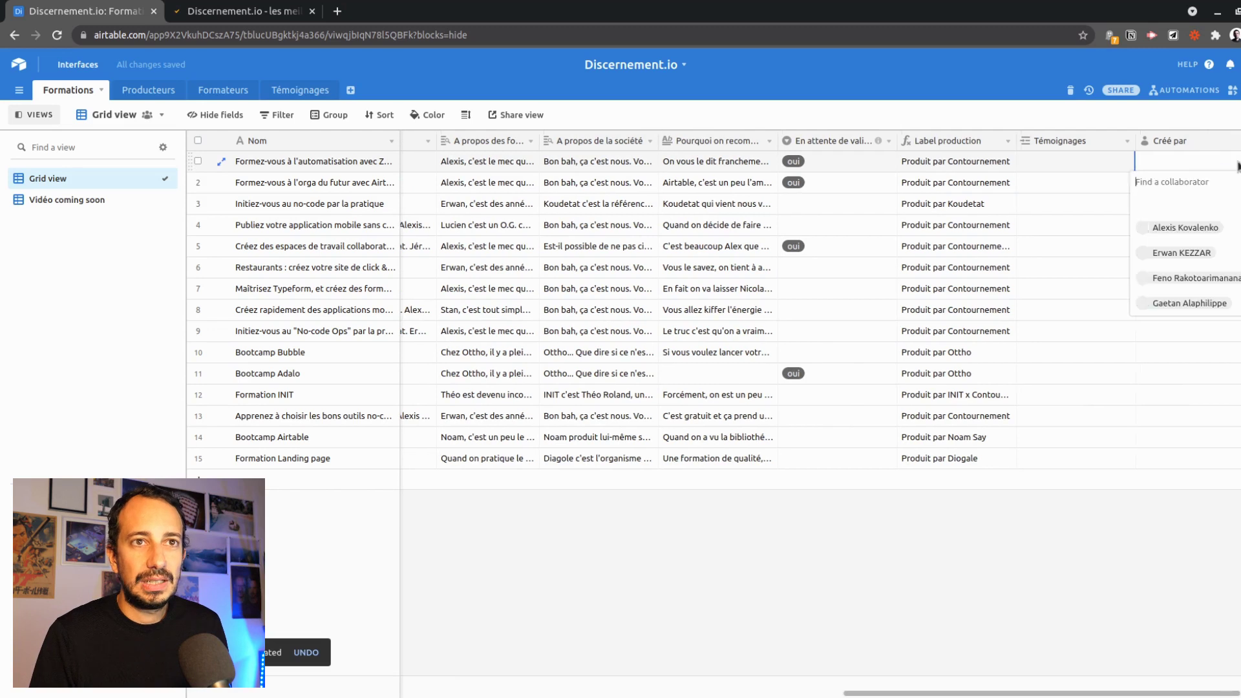
{"action": "left_click", "coordinate": [1185, 227]}
{"action": "left_click_drag", "start_coordinate": [1189, 163], "coordinate": [1154, 485]}
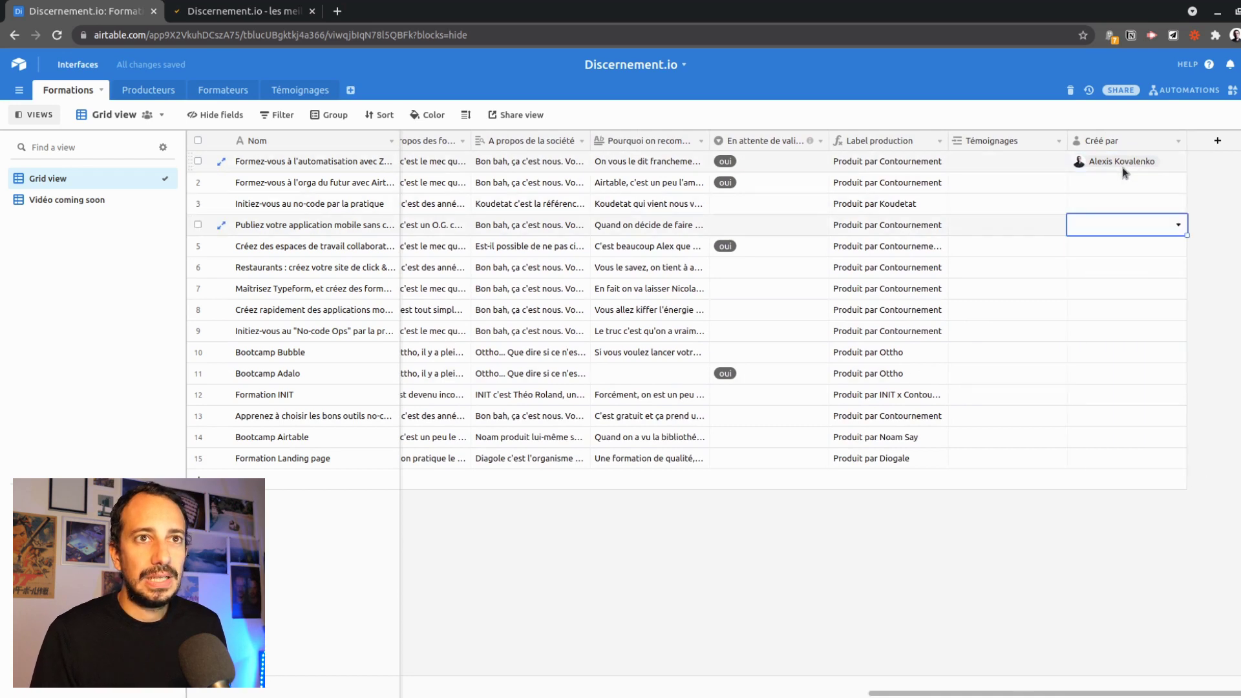
{"action": "key", "text": "ctrl+v"}
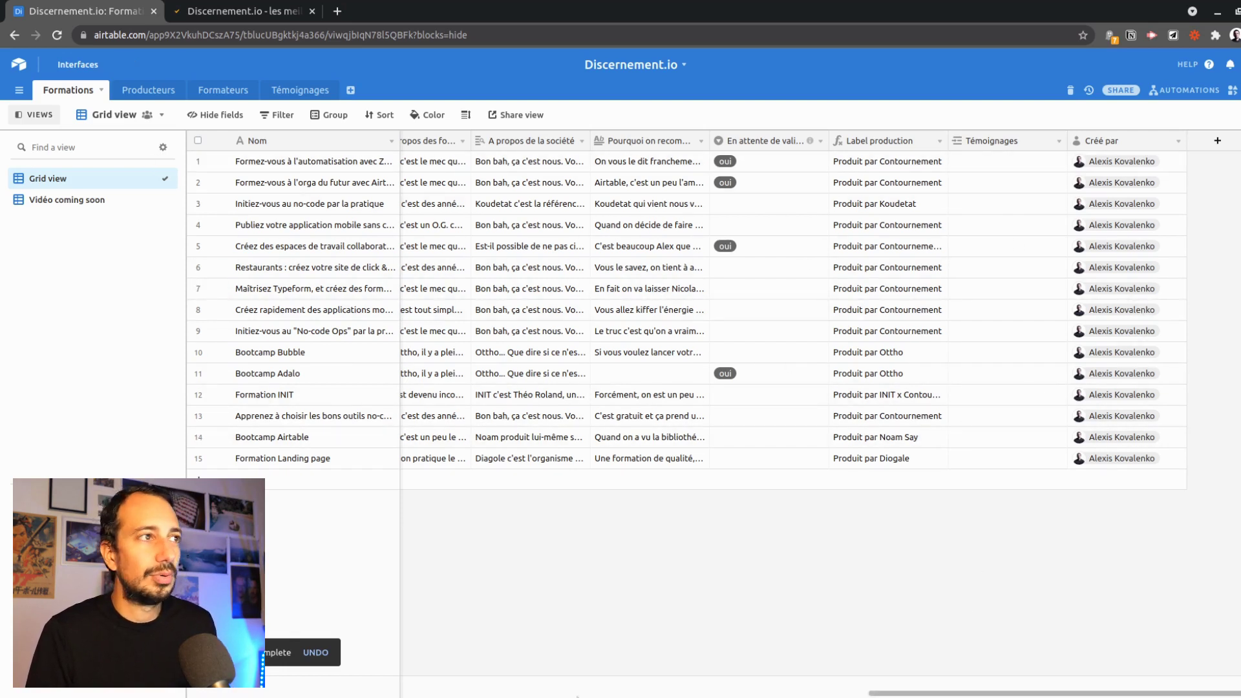
Open the Visualisation pour les collaborateurs interface's Tableau de bord page for editing in the Interface Designer.
{"action": "left_click", "coordinate": [25, 63]}
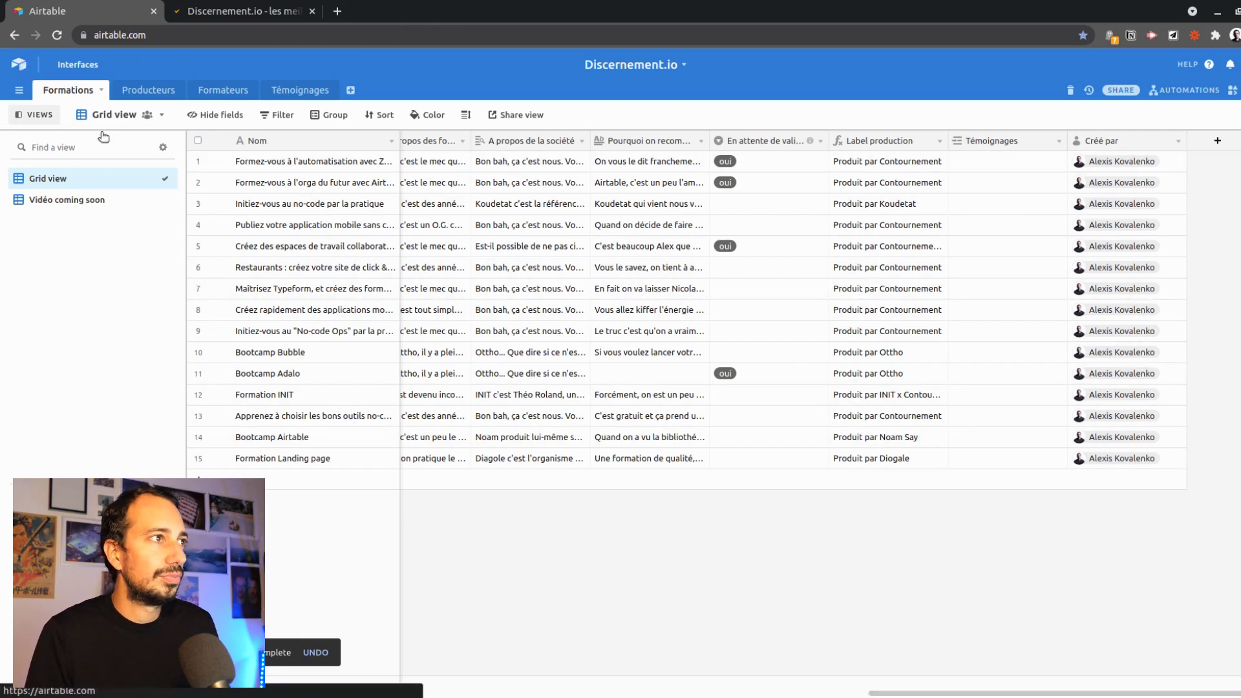
{"action": "key", "text": "alt+Left"}
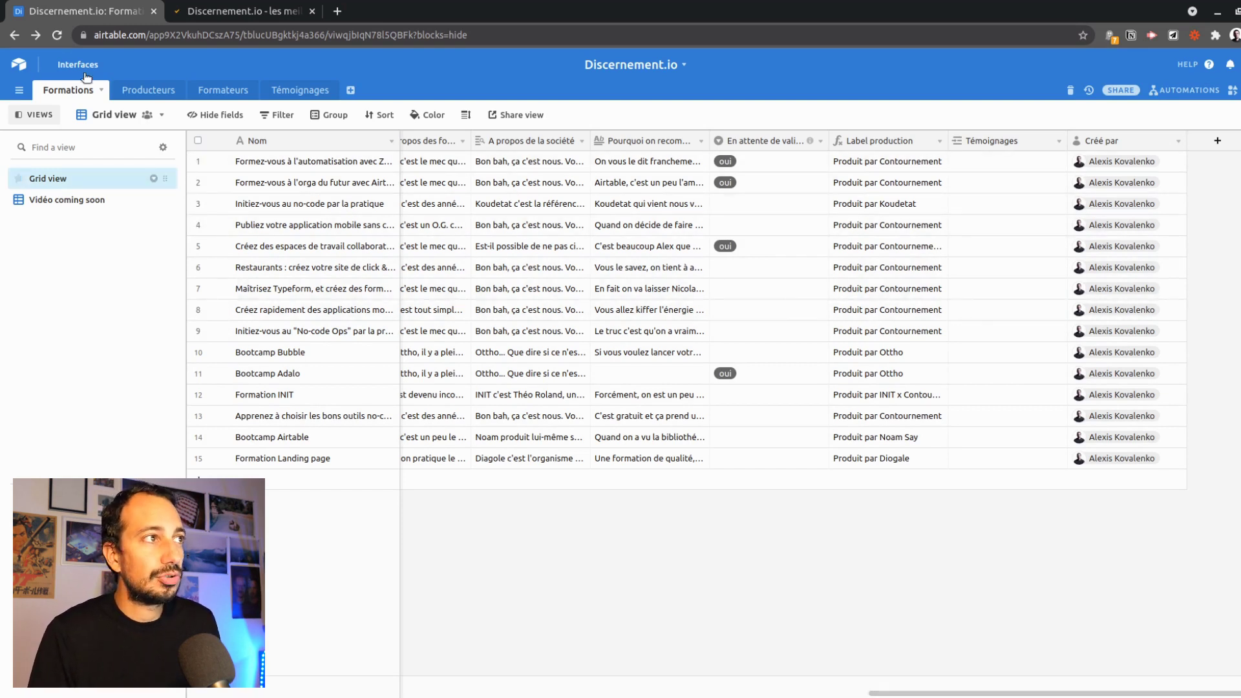
{"action": "left_click", "coordinate": [77, 64]}
{"action": "left_click", "coordinate": [416, 246]}
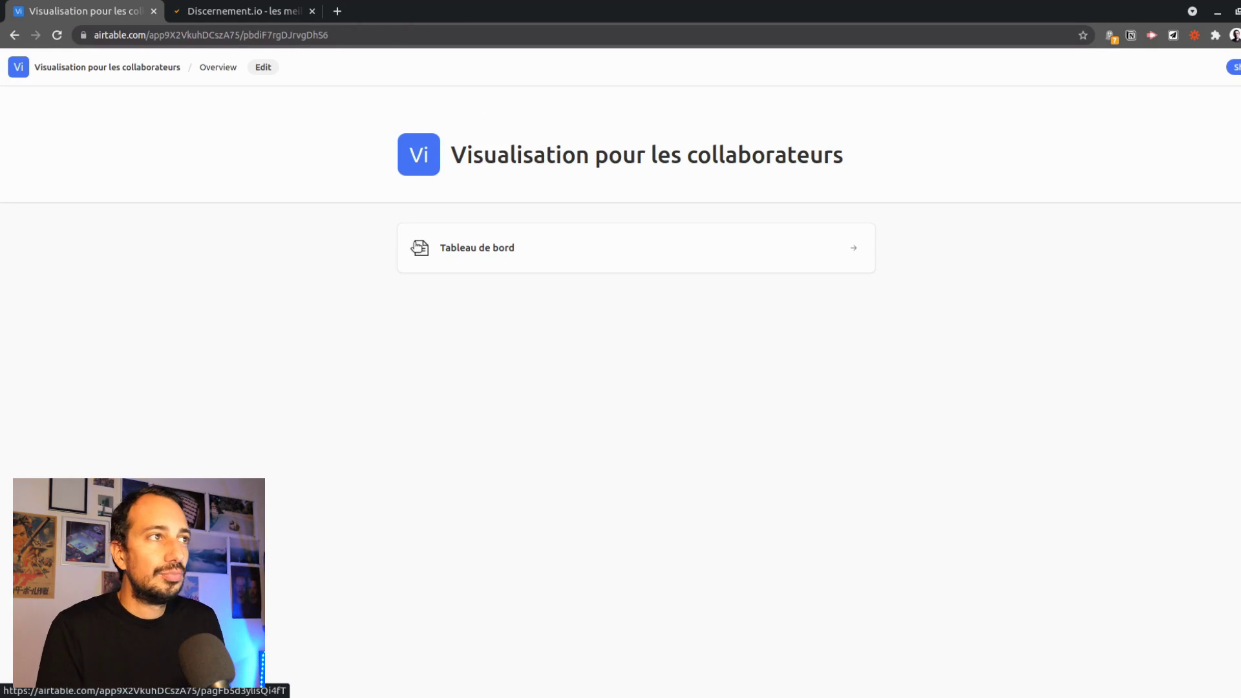
{"action": "left_click", "coordinate": [575, 269]}
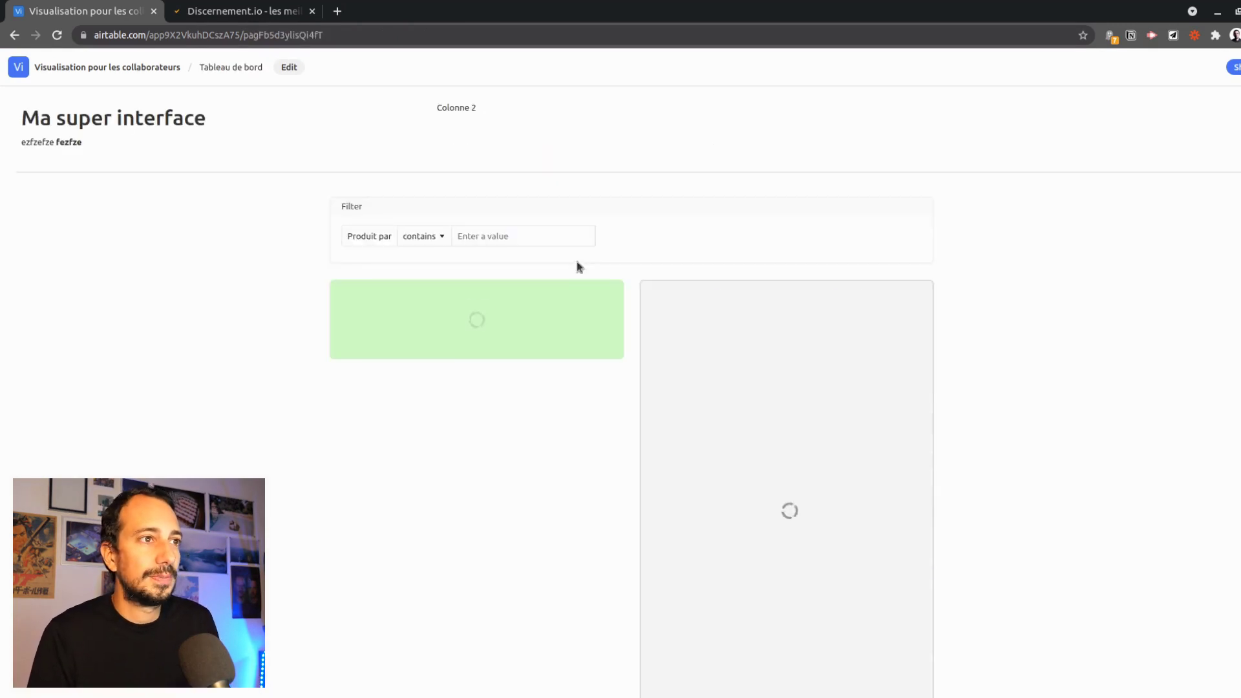
{"action": "left_click", "coordinate": [288, 68]}
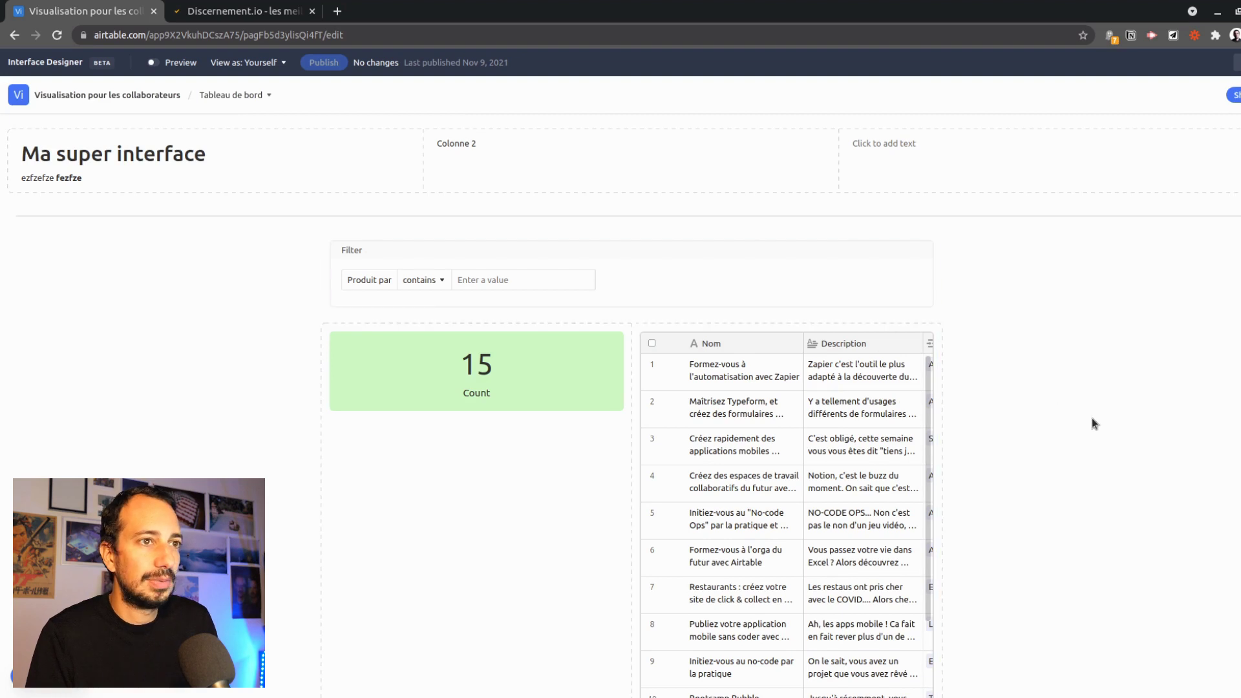
Try filtering the grid element to records where Créé par is Current user, and remove that condition.
{"action": "left_click", "coordinate": [698, 382]}
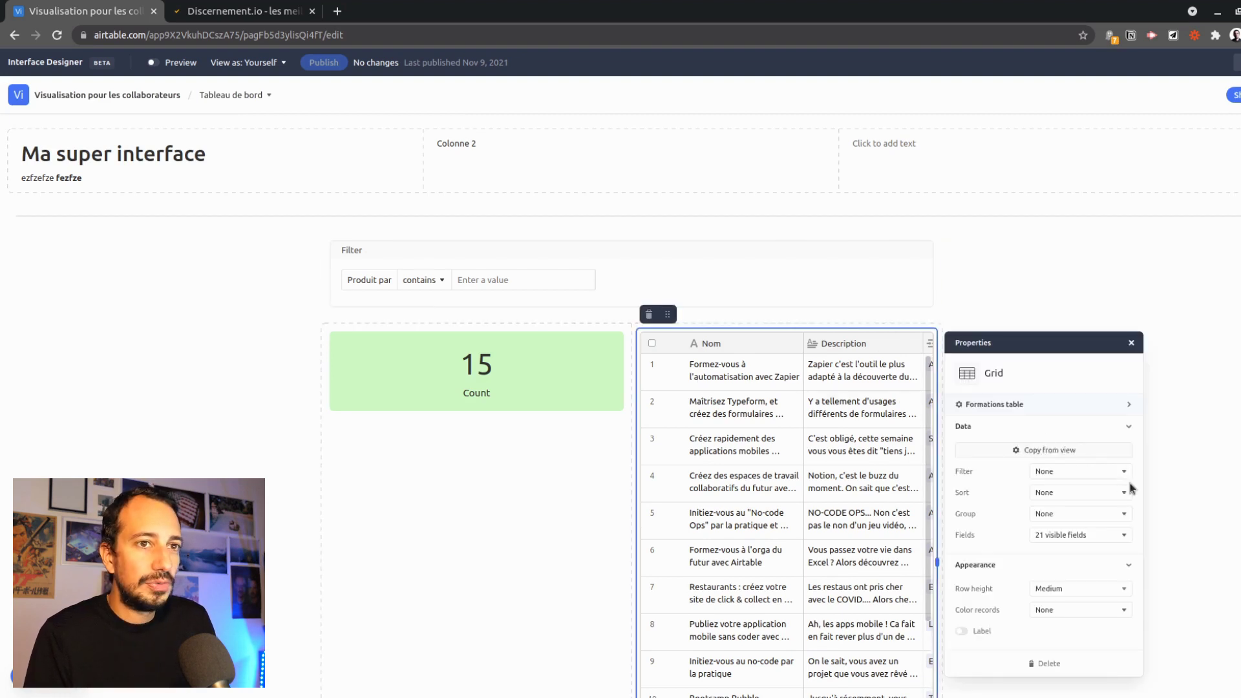
{"action": "left_click", "coordinate": [496, 424]}
{"action": "left_click", "coordinate": [818, 355]}
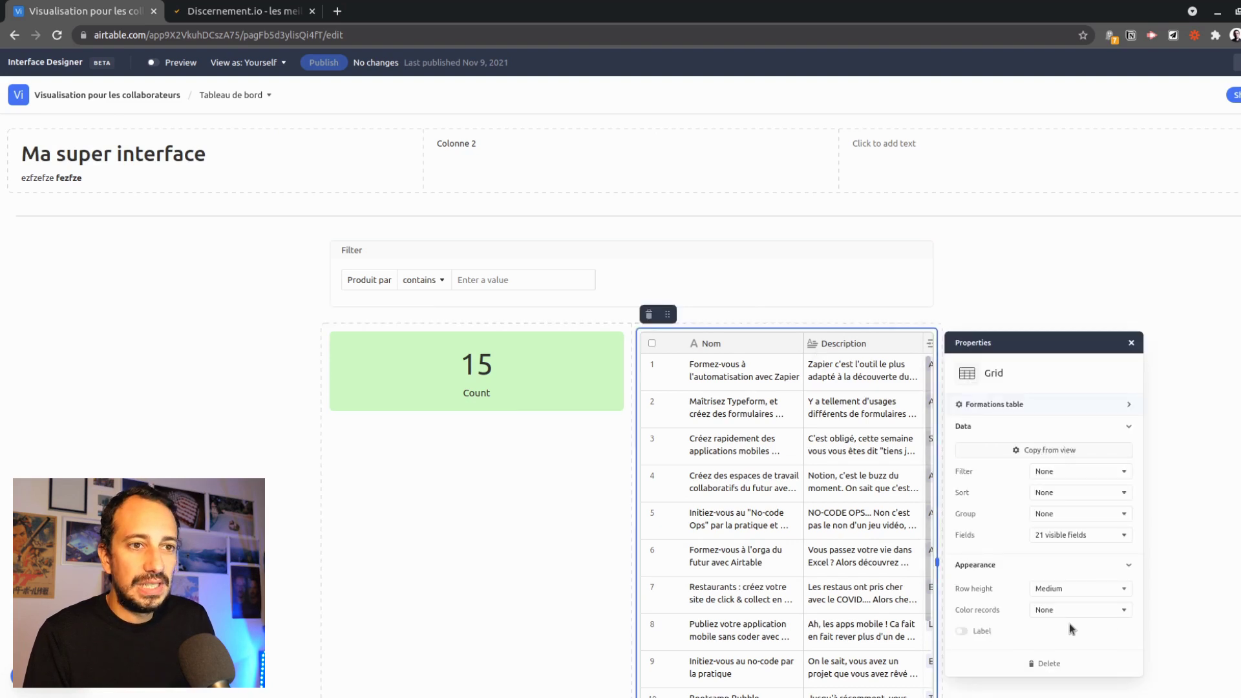
{"action": "left_click", "coordinate": [1050, 476]}
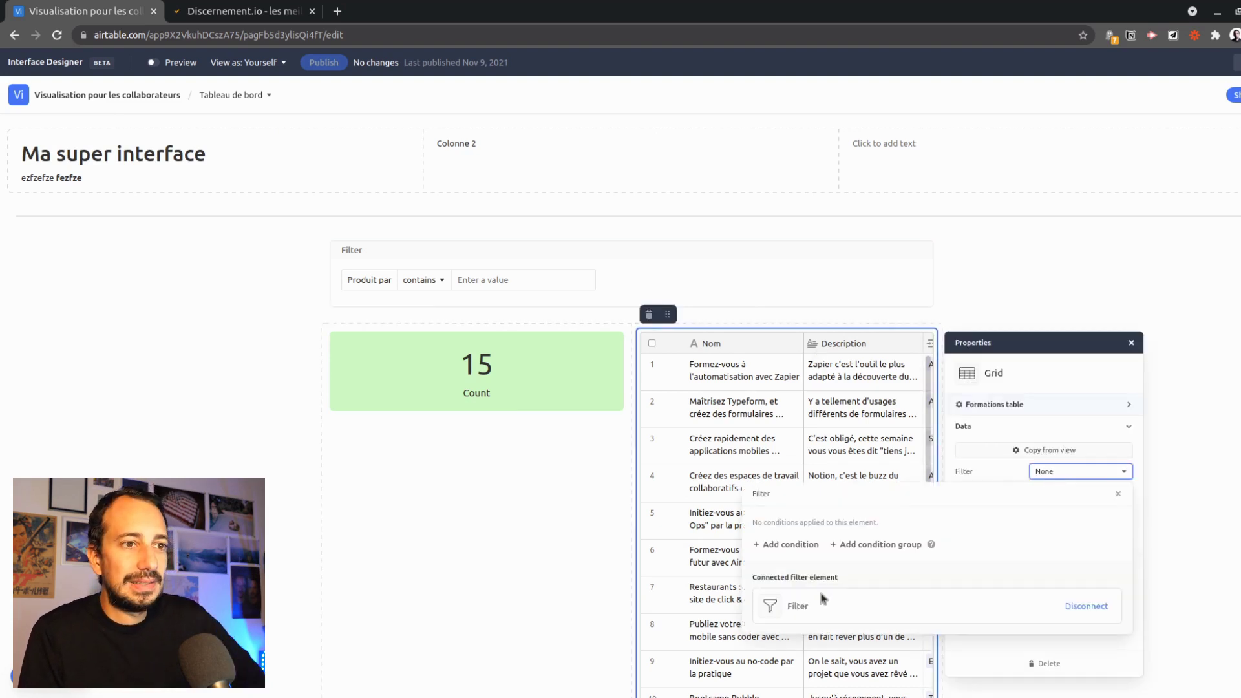
{"action": "left_click", "coordinate": [800, 545]}
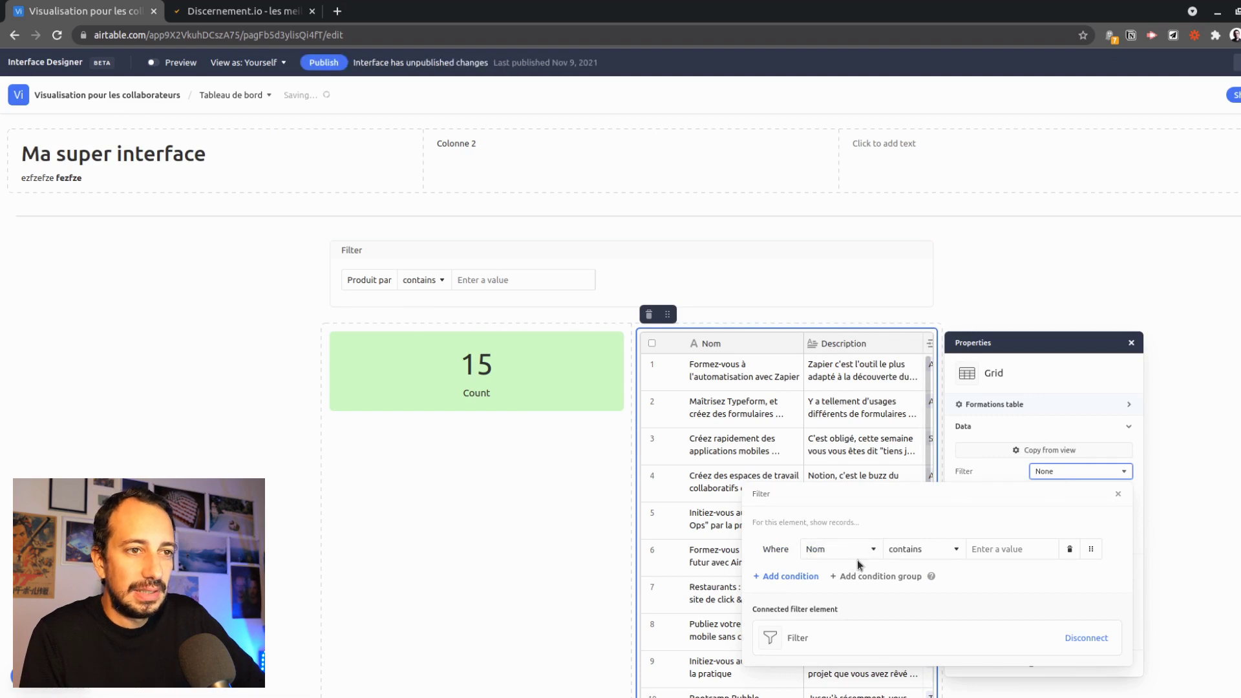
{"action": "left_click", "coordinate": [840, 550]}
{"action": "scroll", "coordinate": [884, 509], "scroll_direction": "down", "scroll_amount": 5}
{"action": "left_click", "coordinate": [840, 528]}
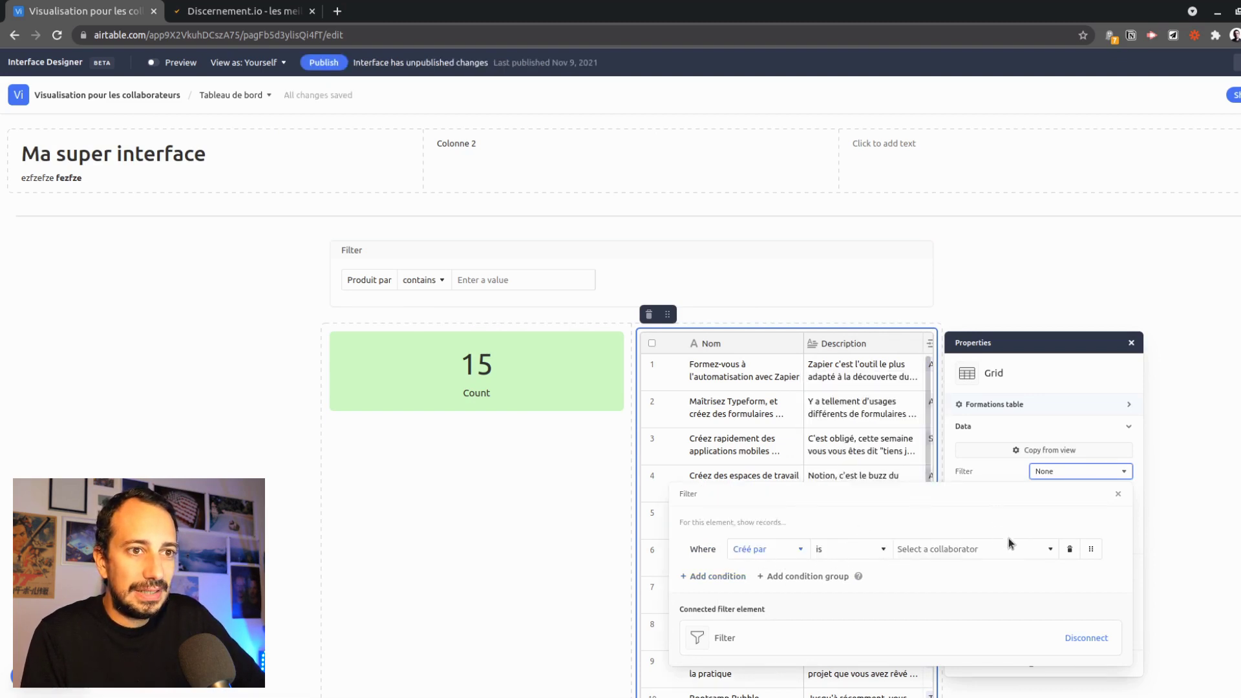
{"action": "left_click", "coordinate": [998, 550]}
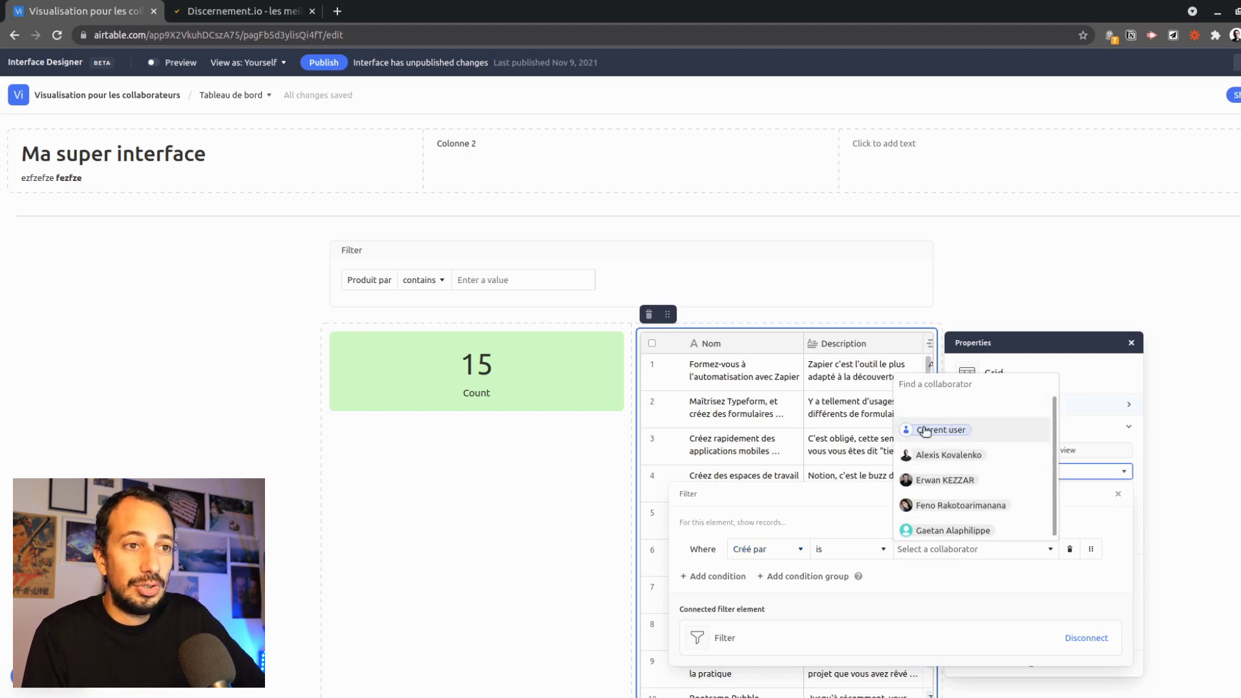
{"action": "left_click", "coordinate": [953, 428]}
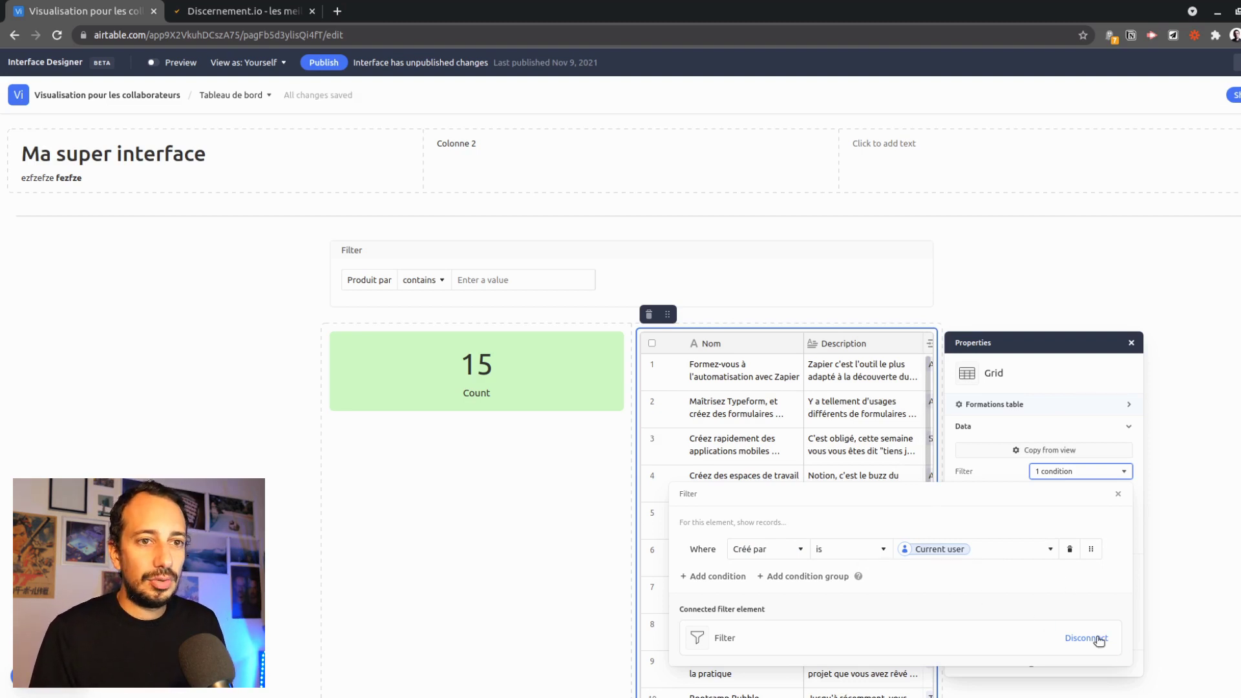
{"action": "left_click", "coordinate": [1069, 549]}
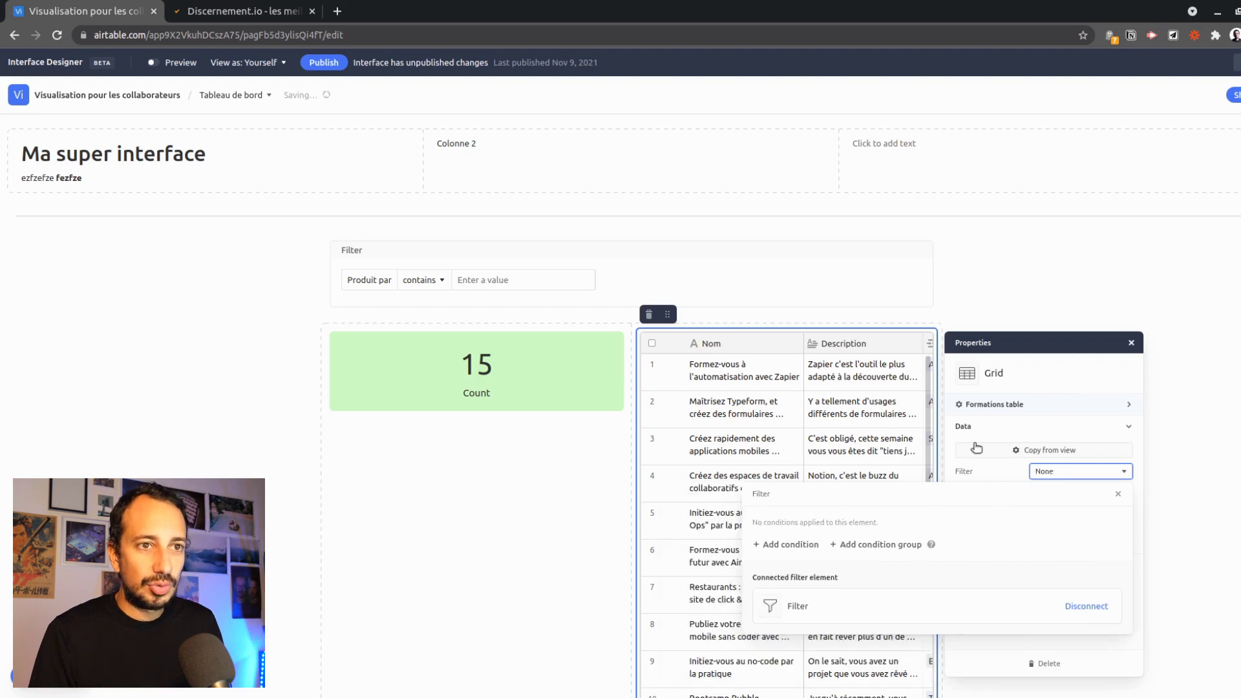
Change the Filter element's condition to show records where Créé par is Current user.
{"action": "left_click", "coordinate": [430, 258]}
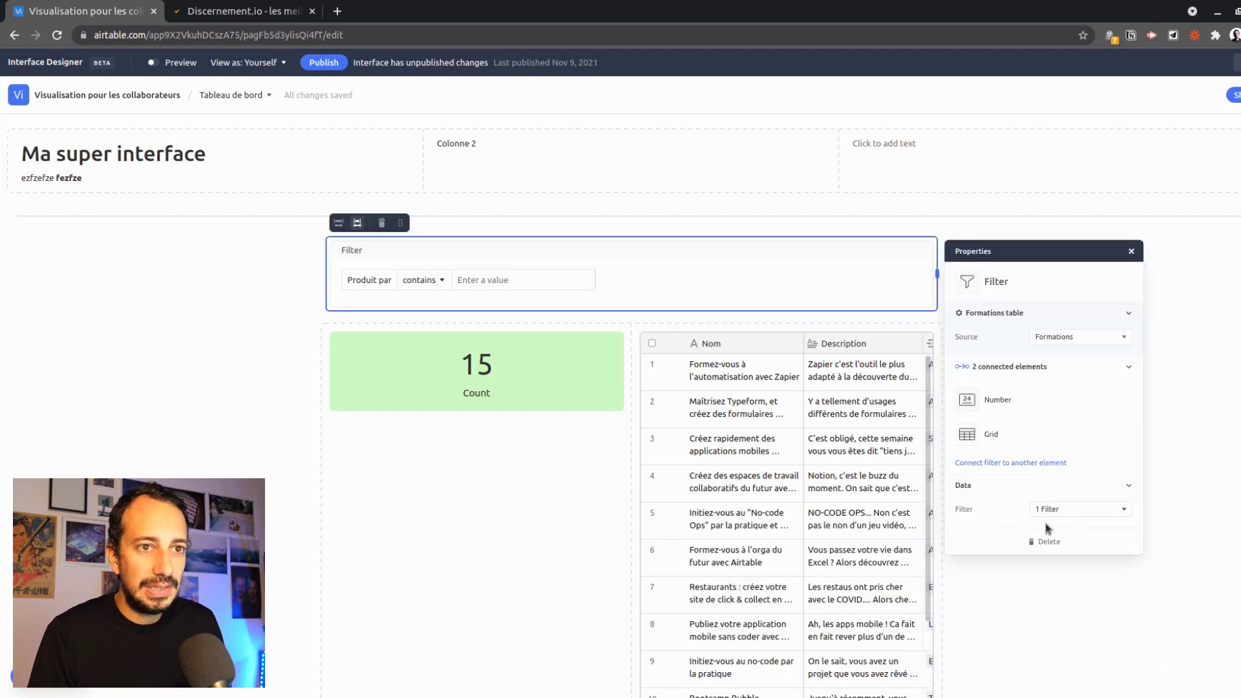
{"action": "left_click", "coordinate": [1059, 516]}
{"action": "left_click", "coordinate": [929, 588]}
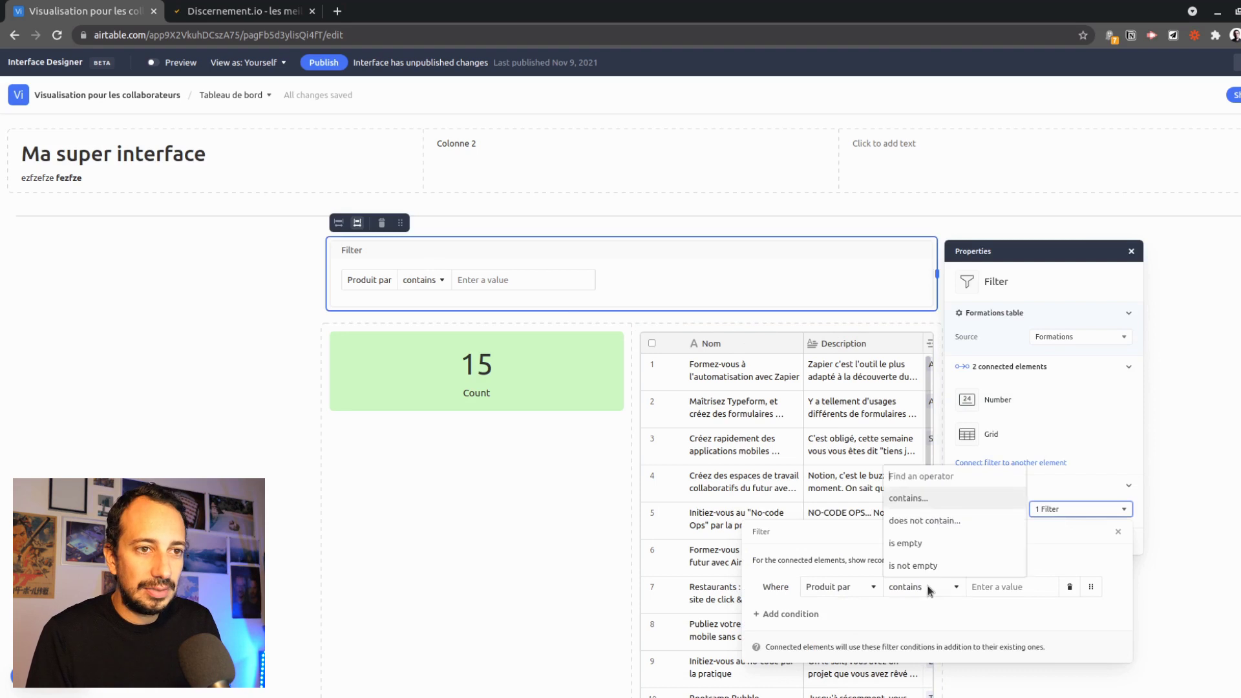
{"action": "left_click", "coordinate": [930, 588]}
{"action": "left_click", "coordinate": [840, 588]}
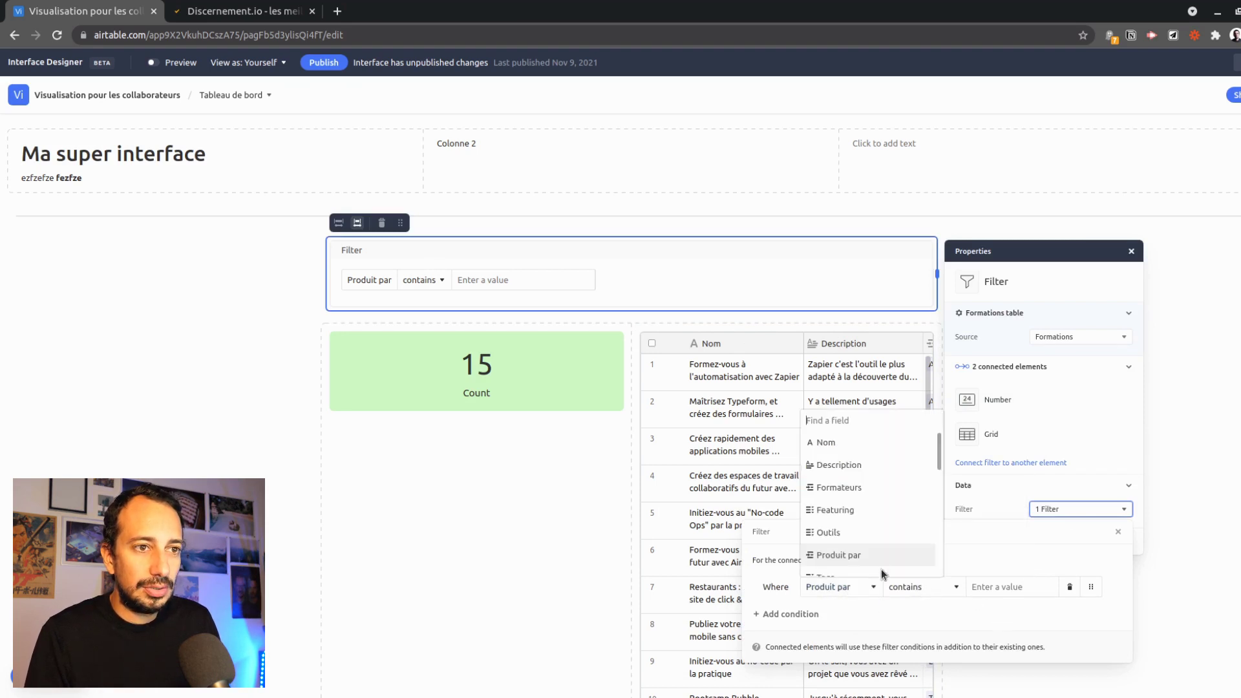
{"action": "scroll", "coordinate": [866, 527], "scroll_direction": "down", "scroll_amount": 5}
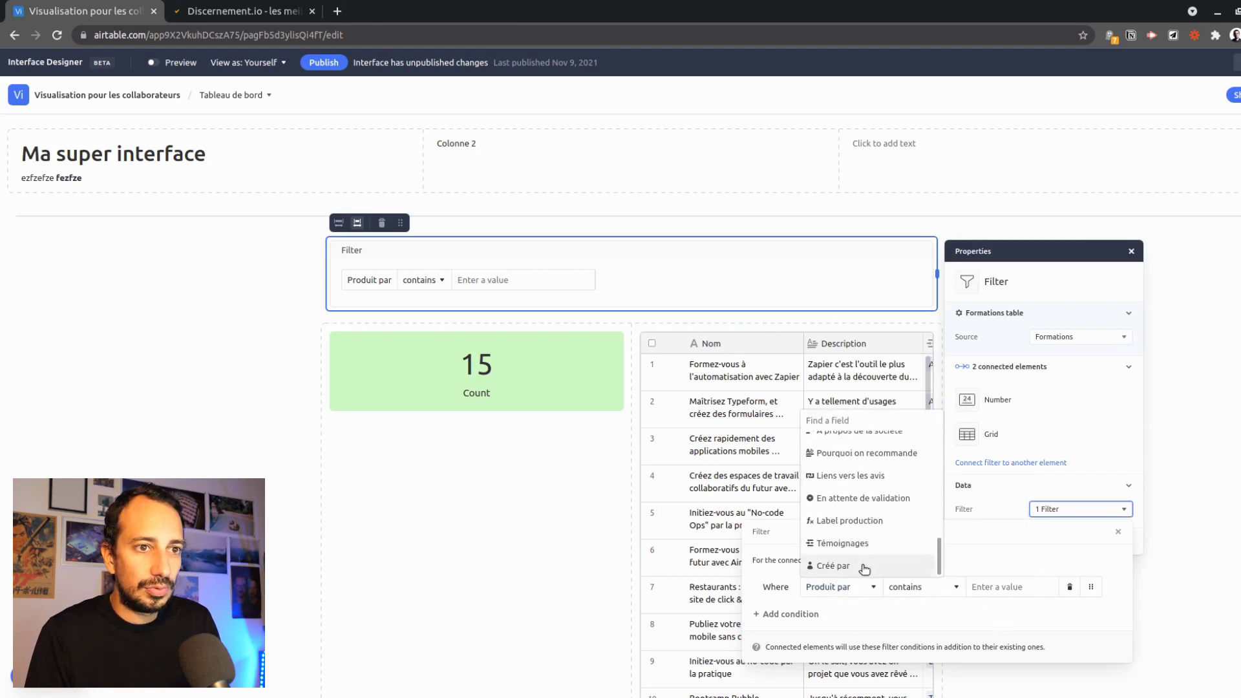
{"action": "left_click", "coordinate": [867, 567]}
{"action": "left_click", "coordinate": [994, 599]}
{"action": "left_click", "coordinate": [979, 468]}
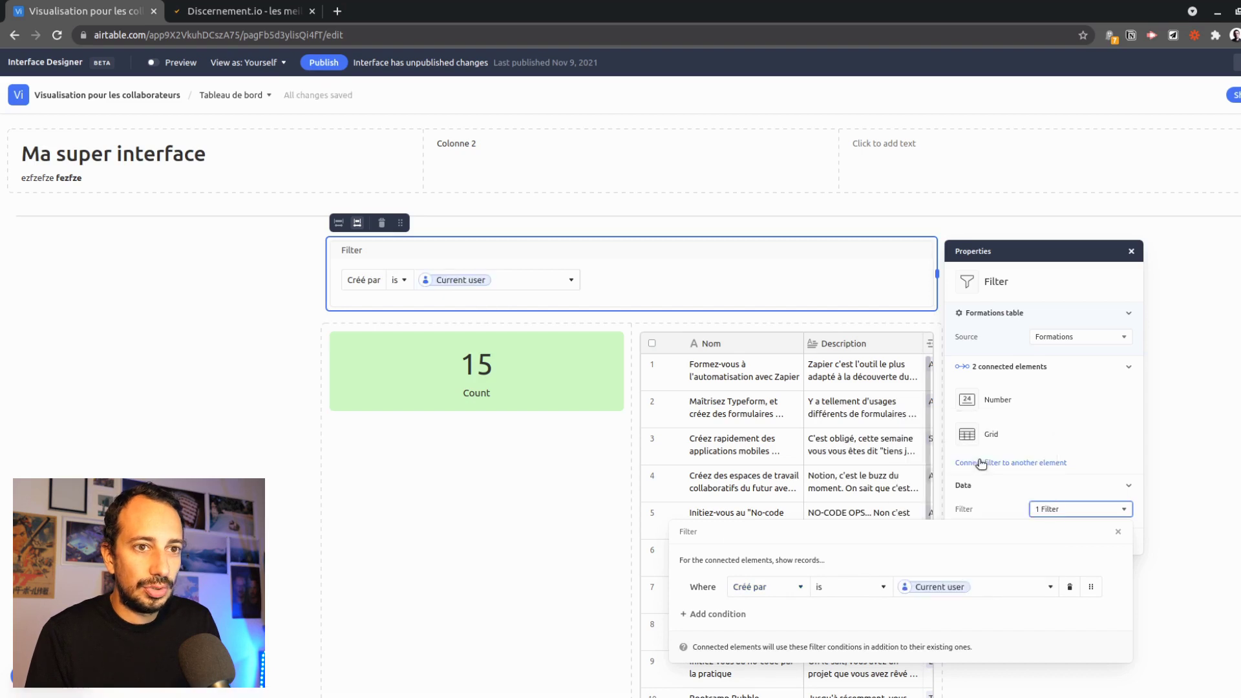
{"action": "left_click", "coordinate": [1199, 529]}
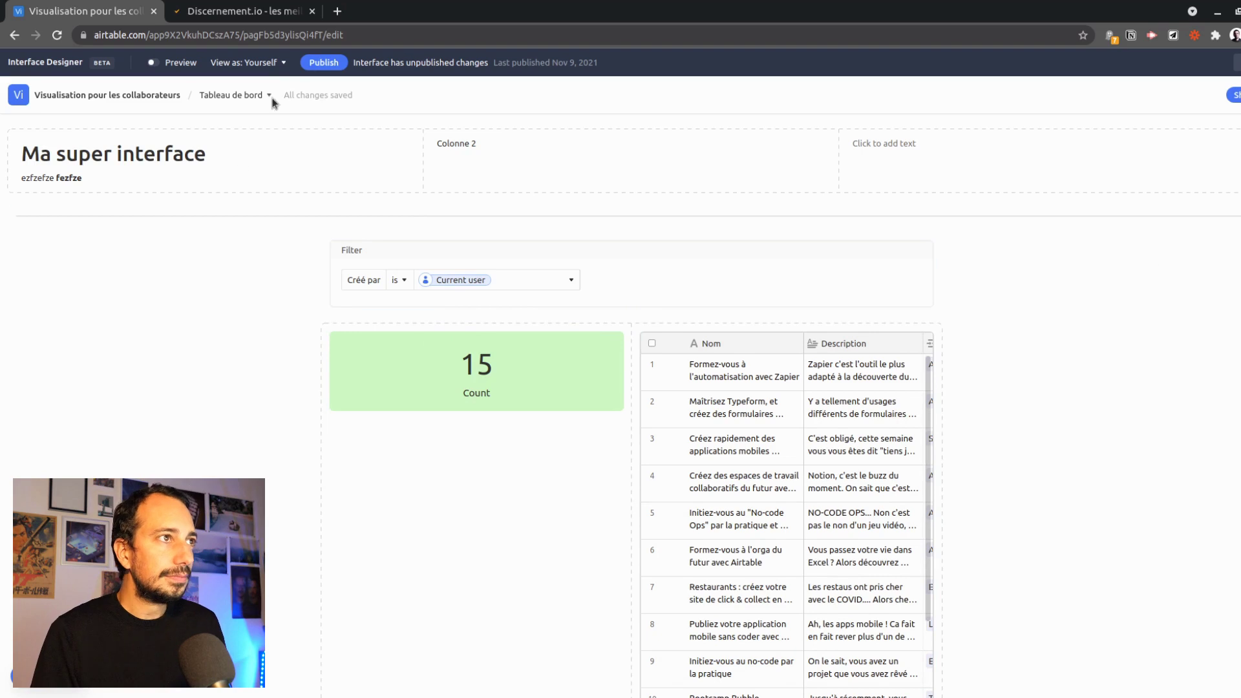
Preview the page and test the Créé par filter with two different collaborators before returning it to Current user.
{"action": "left_click", "coordinate": [323, 62]}
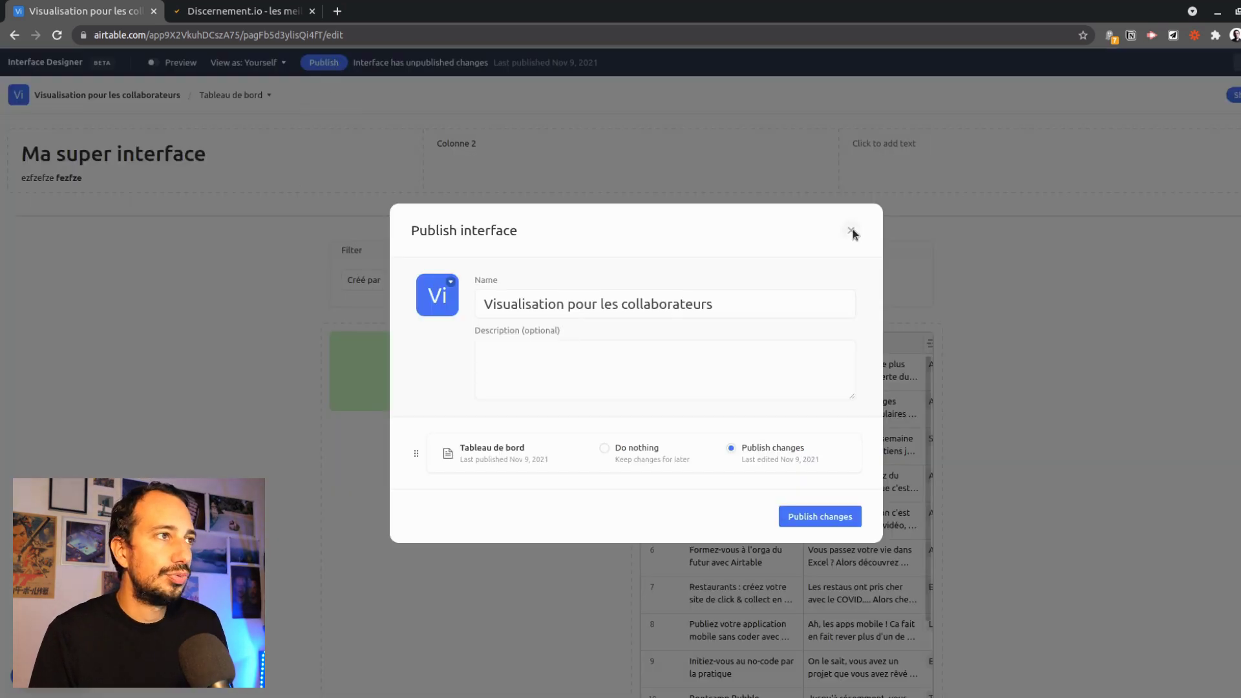
{"action": "left_click", "coordinate": [851, 231]}
{"action": "left_click", "coordinate": [172, 62]}
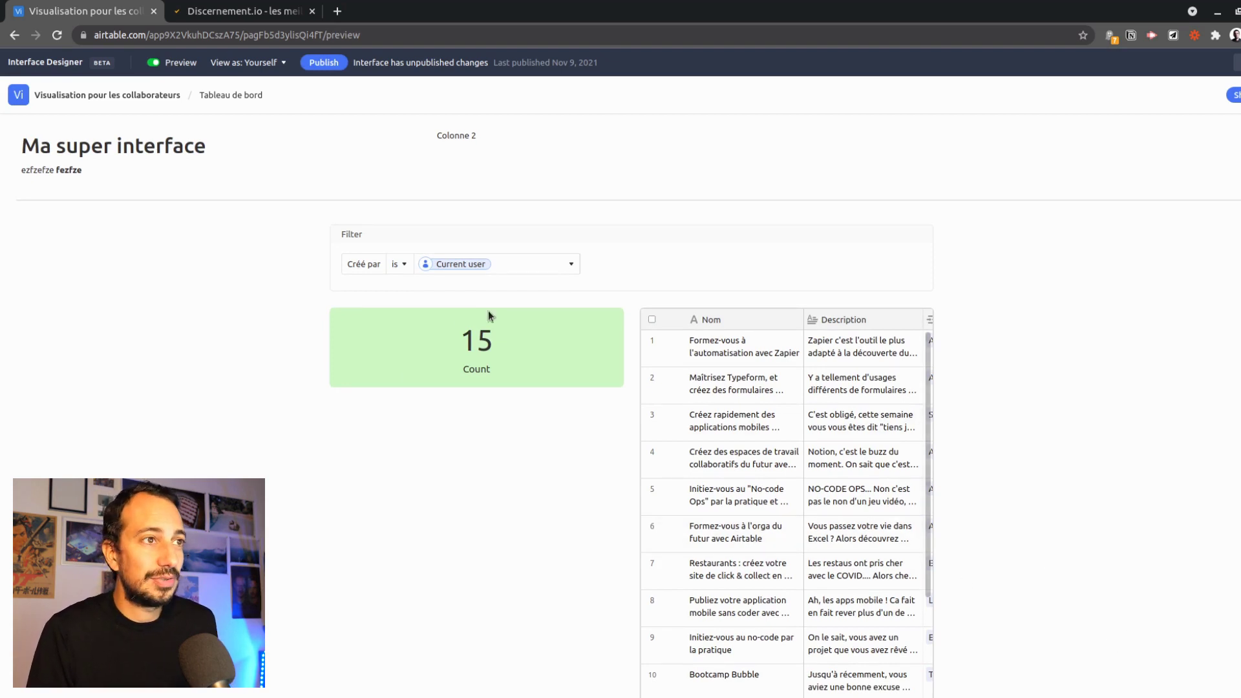
{"action": "left_click", "coordinate": [564, 271]}
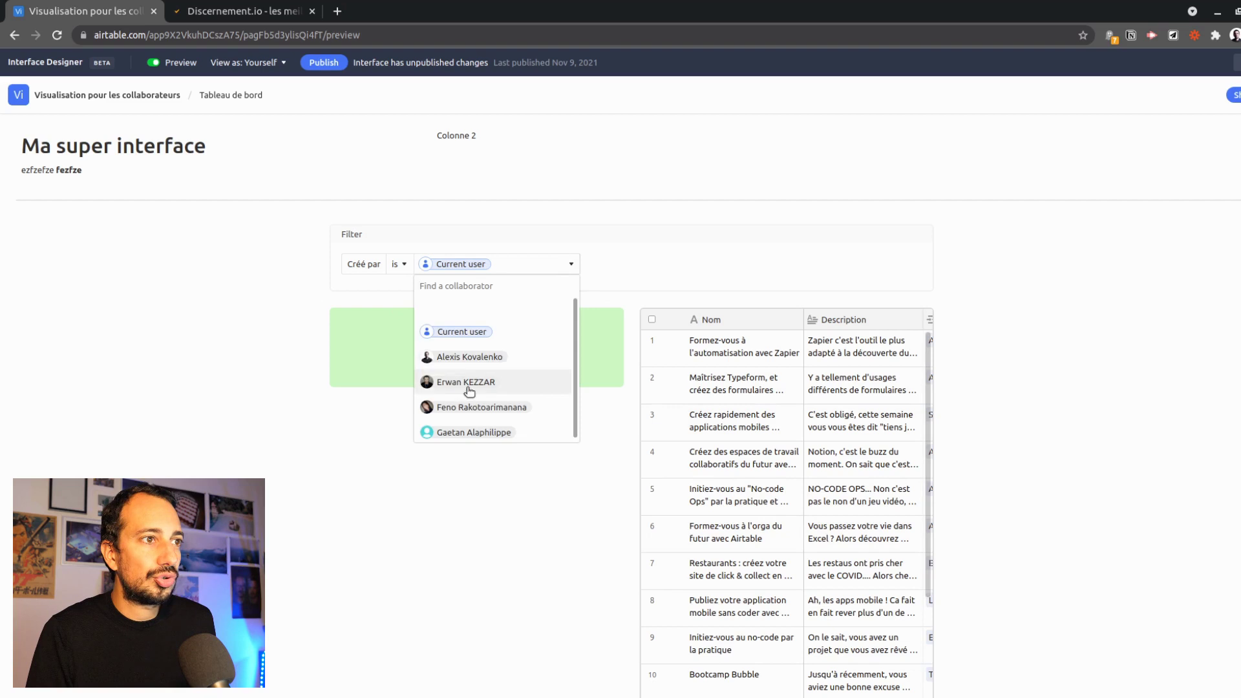
{"action": "left_click", "coordinate": [456, 360]}
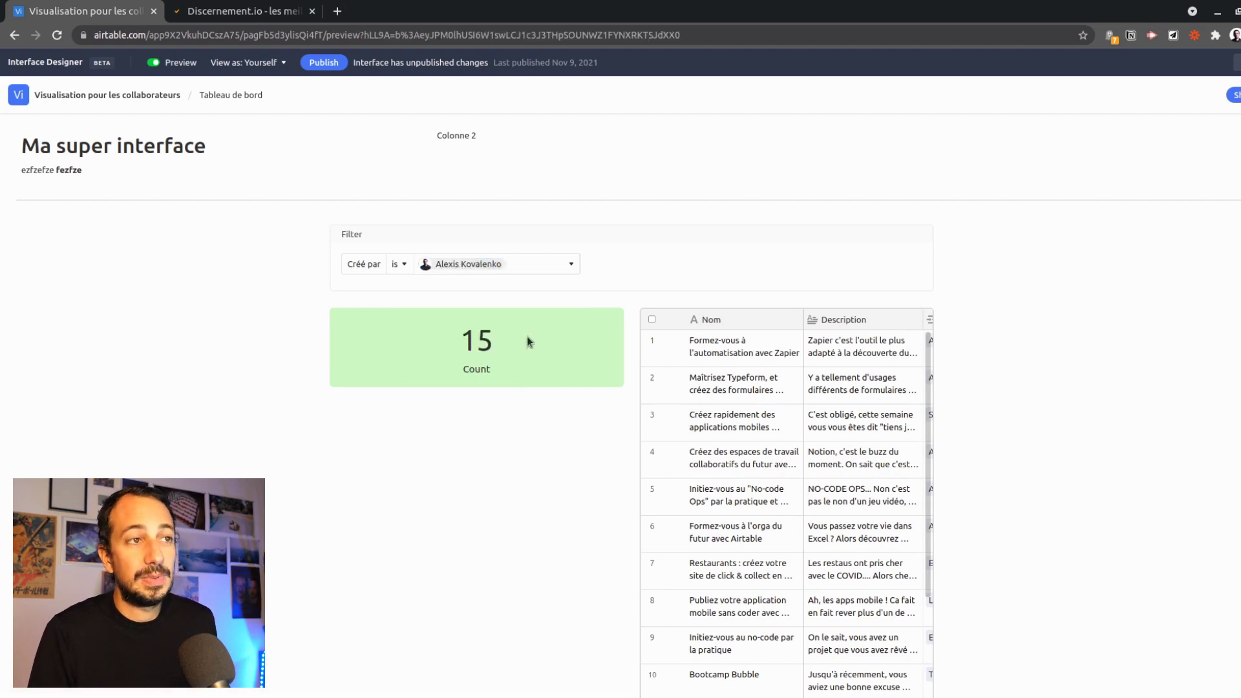
{"action": "left_click", "coordinate": [561, 264]}
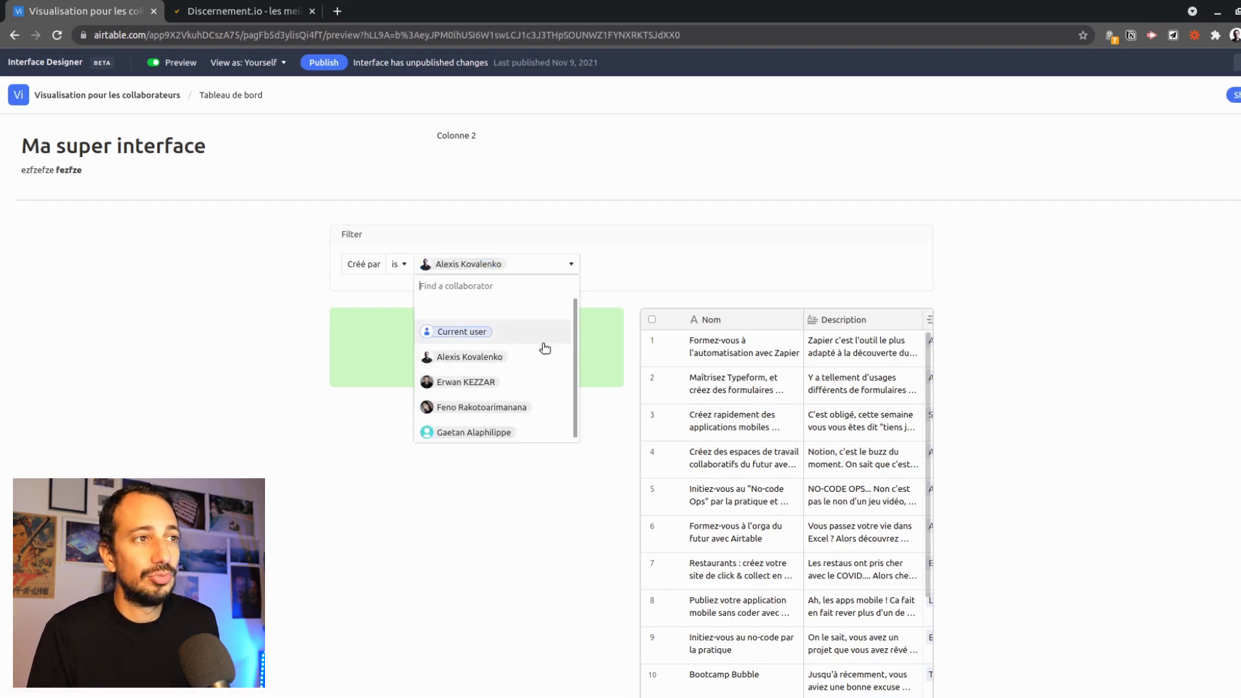
{"action": "left_click", "coordinate": [498, 383]}
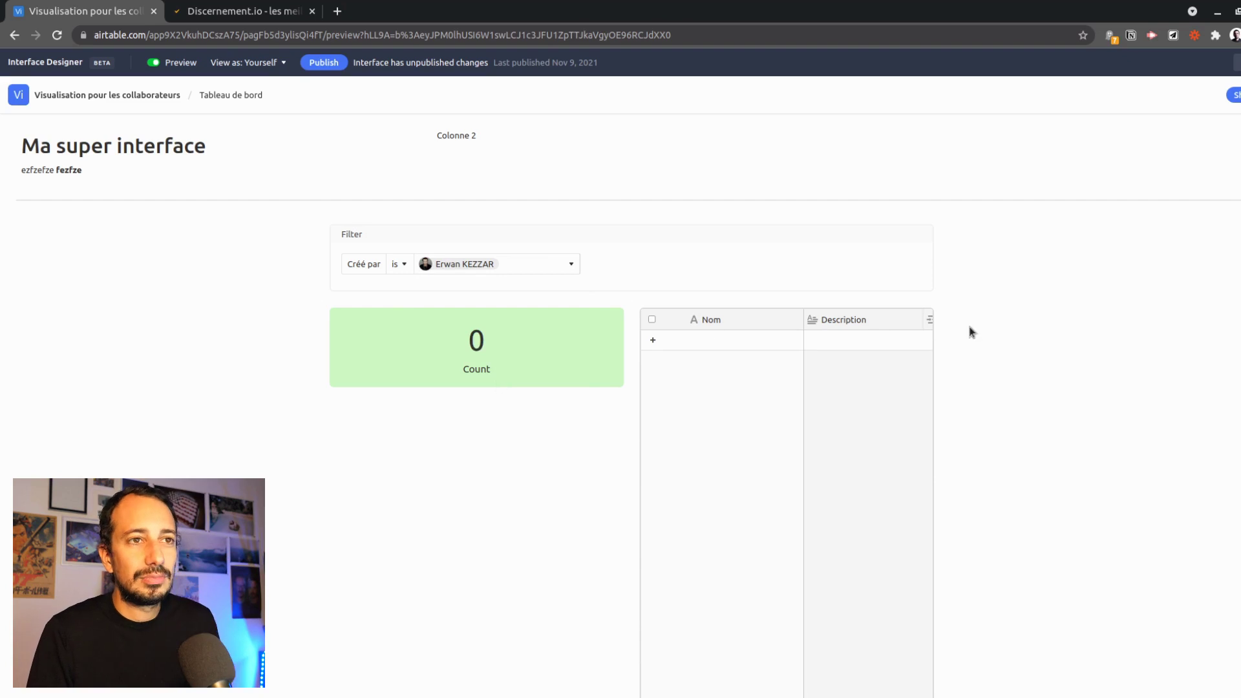
{"action": "left_click", "coordinate": [498, 264]}
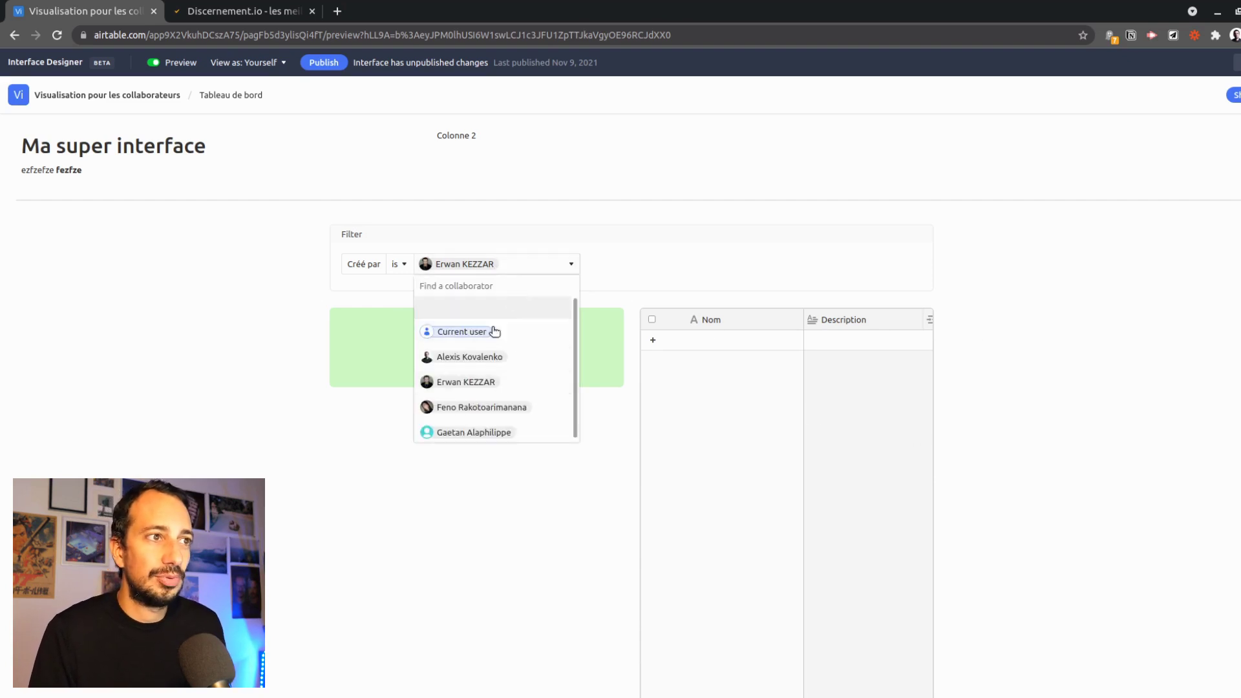
{"action": "left_click", "coordinate": [490, 330]}
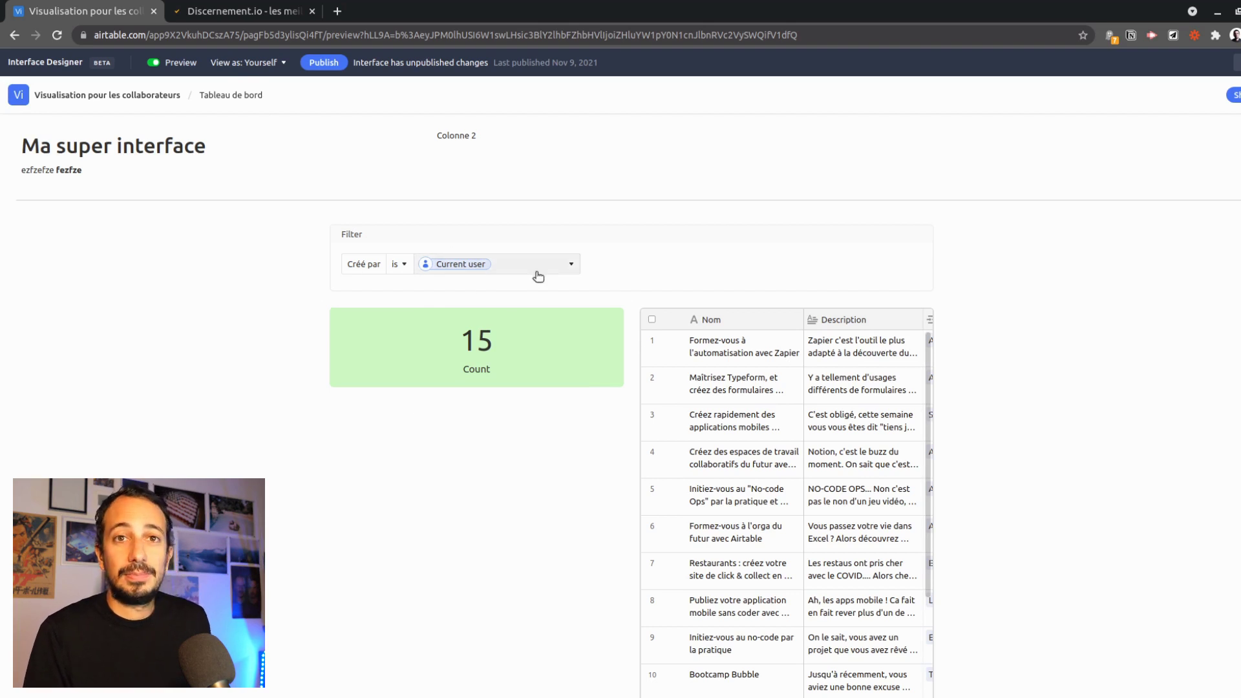
View the preview as another collaborator to check the Current user filter, and switch back to your own view.
{"action": "left_click", "coordinate": [265, 62]}
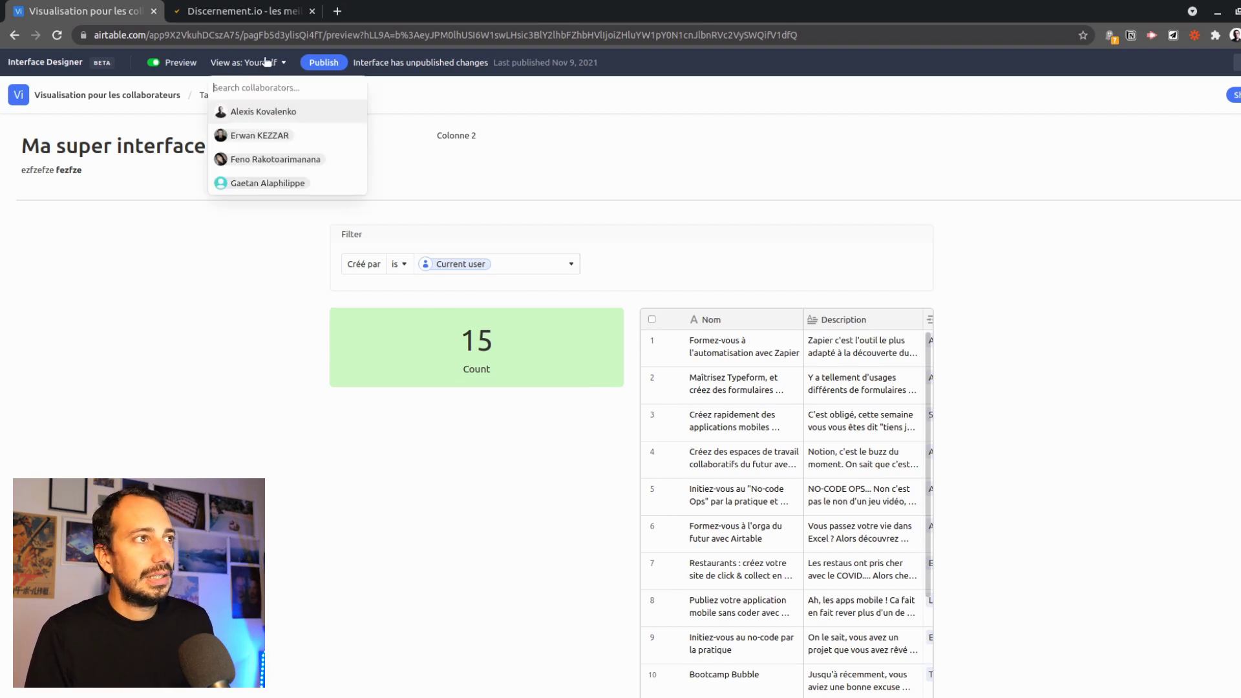
{"action": "left_click", "coordinate": [278, 138]}
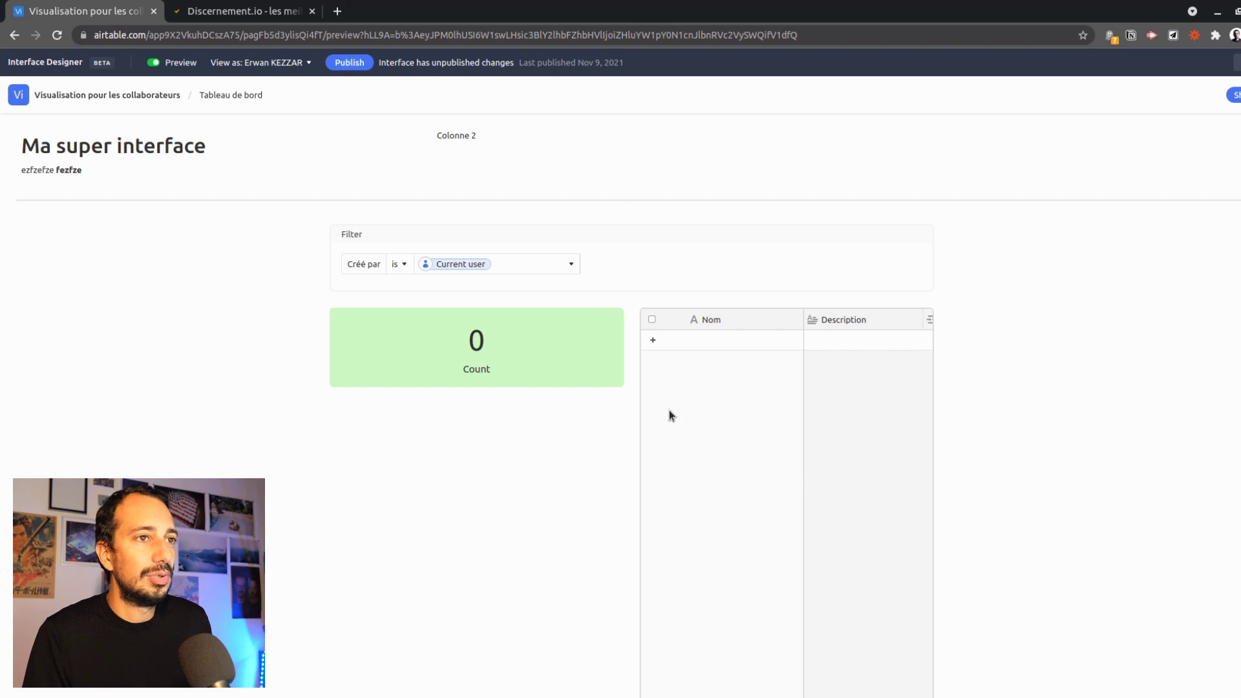
{"action": "left_click", "coordinate": [256, 63]}
{"action": "left_click", "coordinate": [267, 113]}
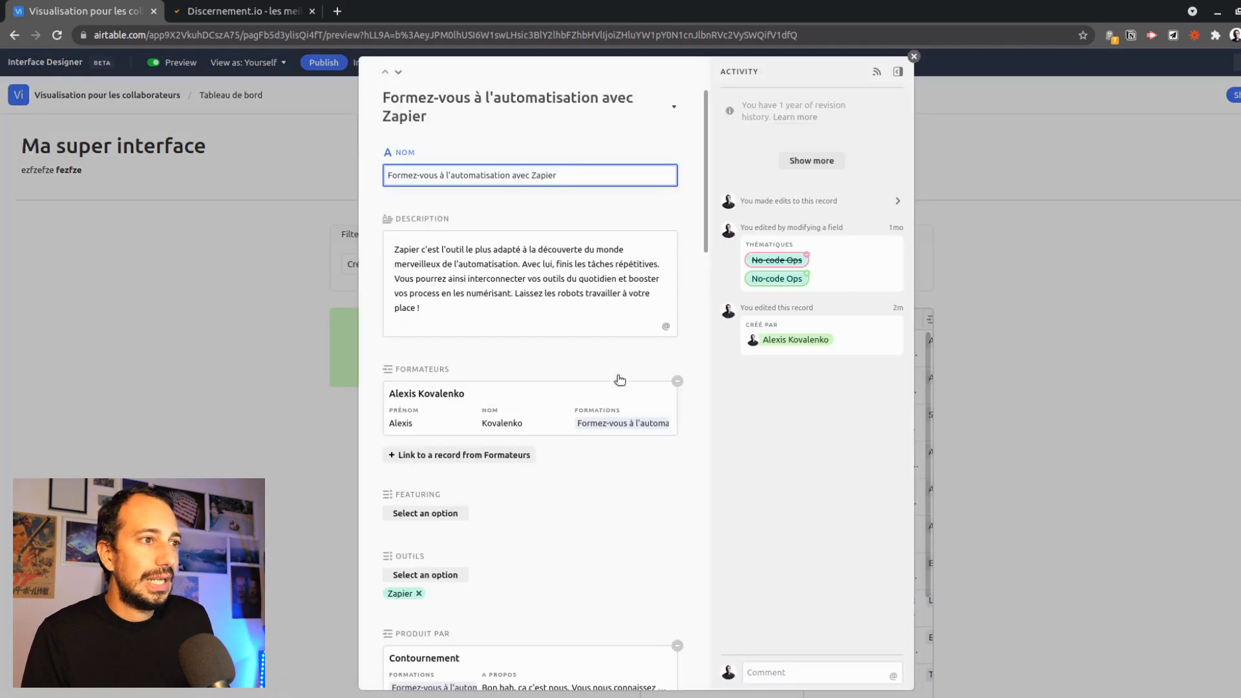
Look through the fields of the "Formez-vous à l'automatisation avec Zapier" record, close it and review the preview page.
{"action": "scroll", "coordinate": [546, 504], "scroll_direction": "down", "scroll_amount": 10}
{"action": "scroll", "coordinate": [555, 388], "scroll_direction": "up", "scroll_amount": 2}
{"action": "left_click", "coordinate": [556, 372]}
{"action": "left_click", "coordinate": [164, 402]}
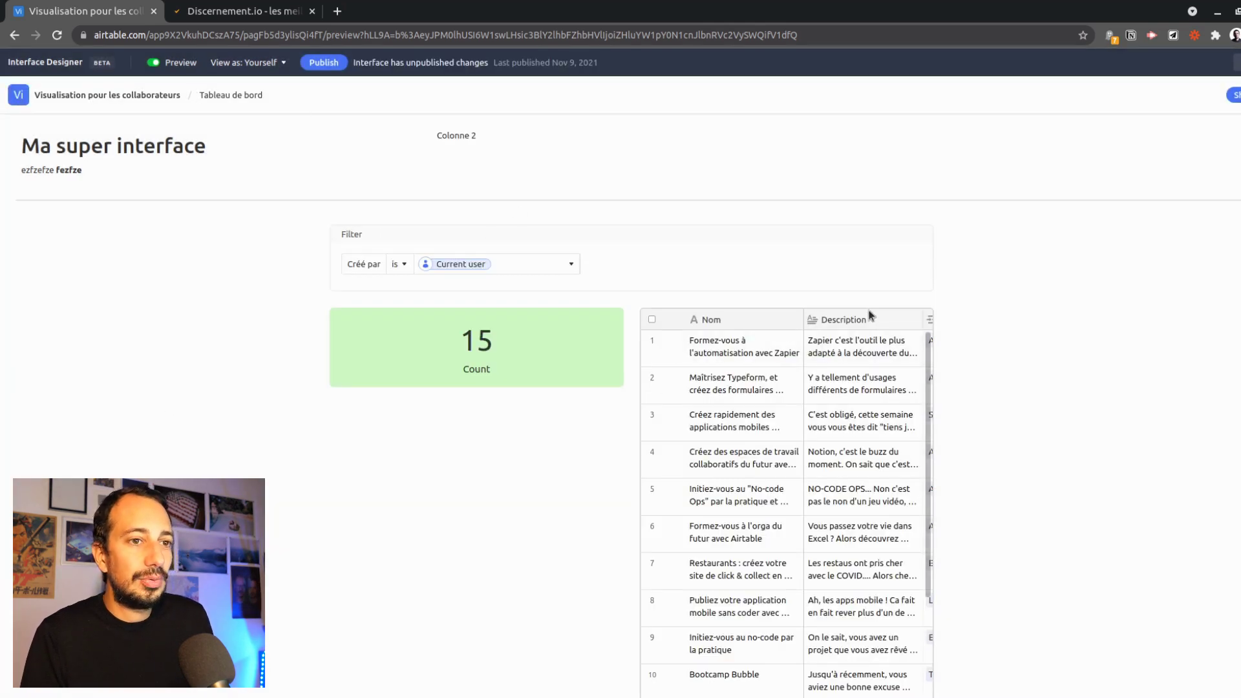
{"action": "scroll", "coordinate": [847, 458], "scroll_direction": "down", "scroll_amount": 3}
{"action": "scroll", "coordinate": [867, 471], "scroll_direction": "up", "scroll_amount": 3}
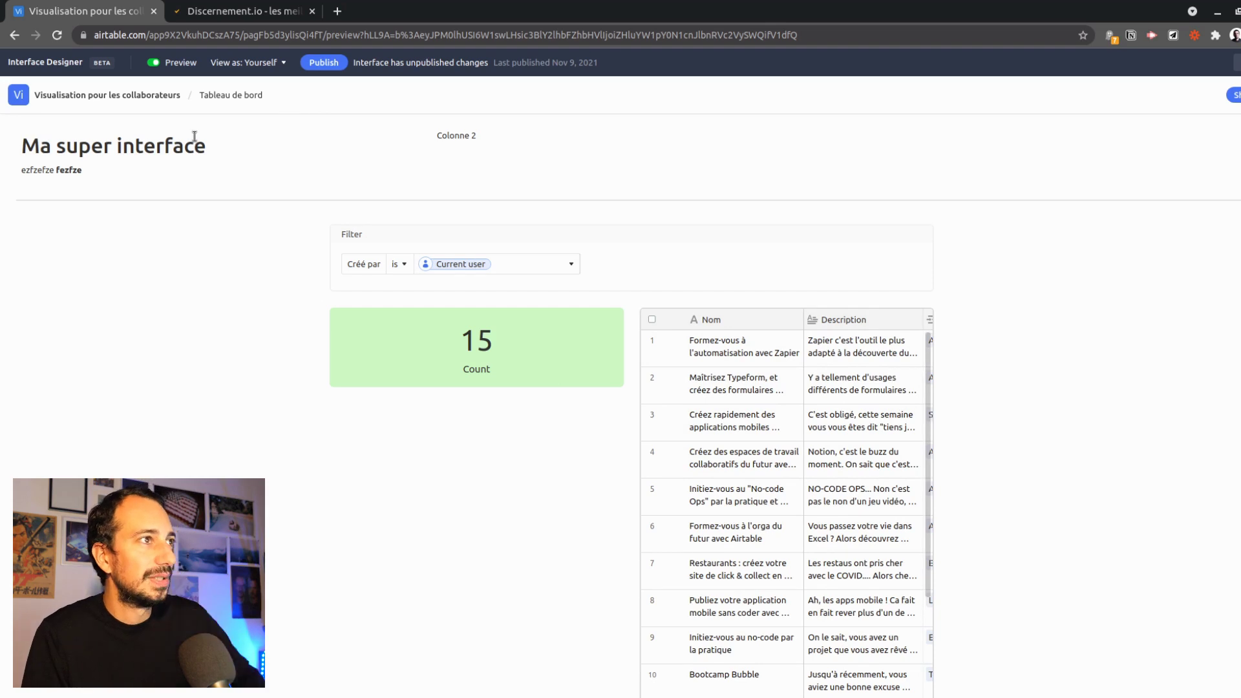
Create a Record review page connected to the Formations table with the default elements and name it "Vue des formations".
{"action": "left_click", "coordinate": [153, 62]}
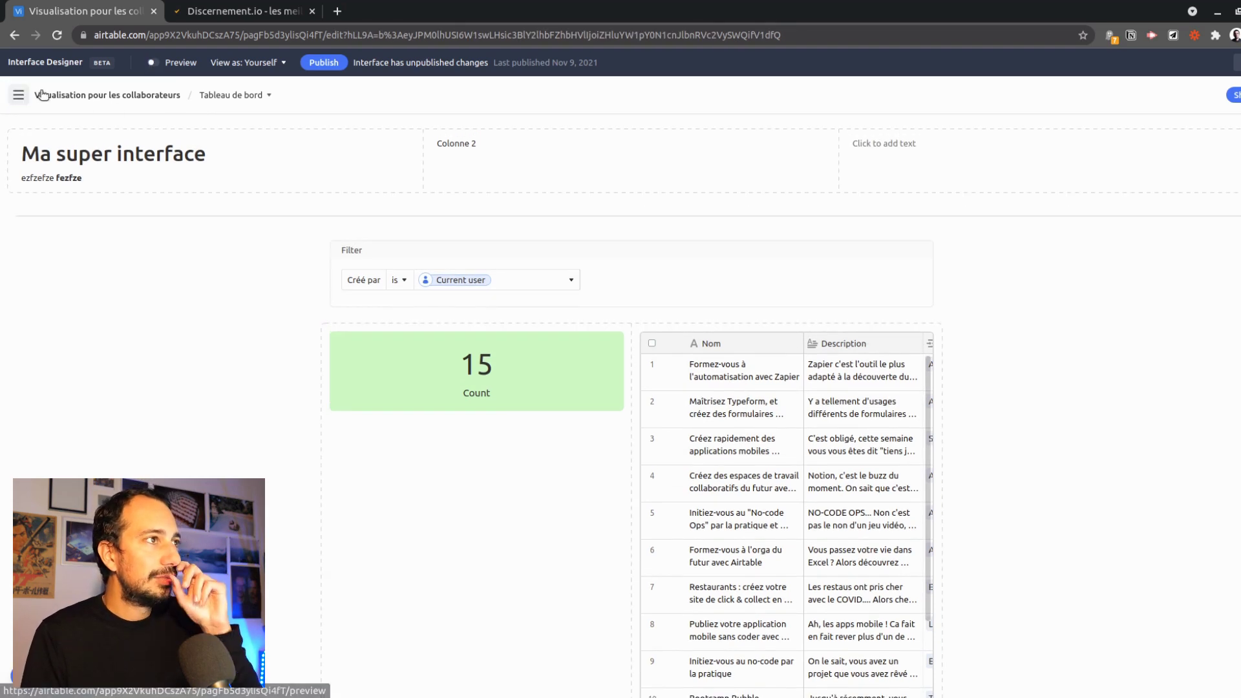
{"action": "left_click", "coordinate": [18, 95]}
{"action": "left_click", "coordinate": [94, 197]}
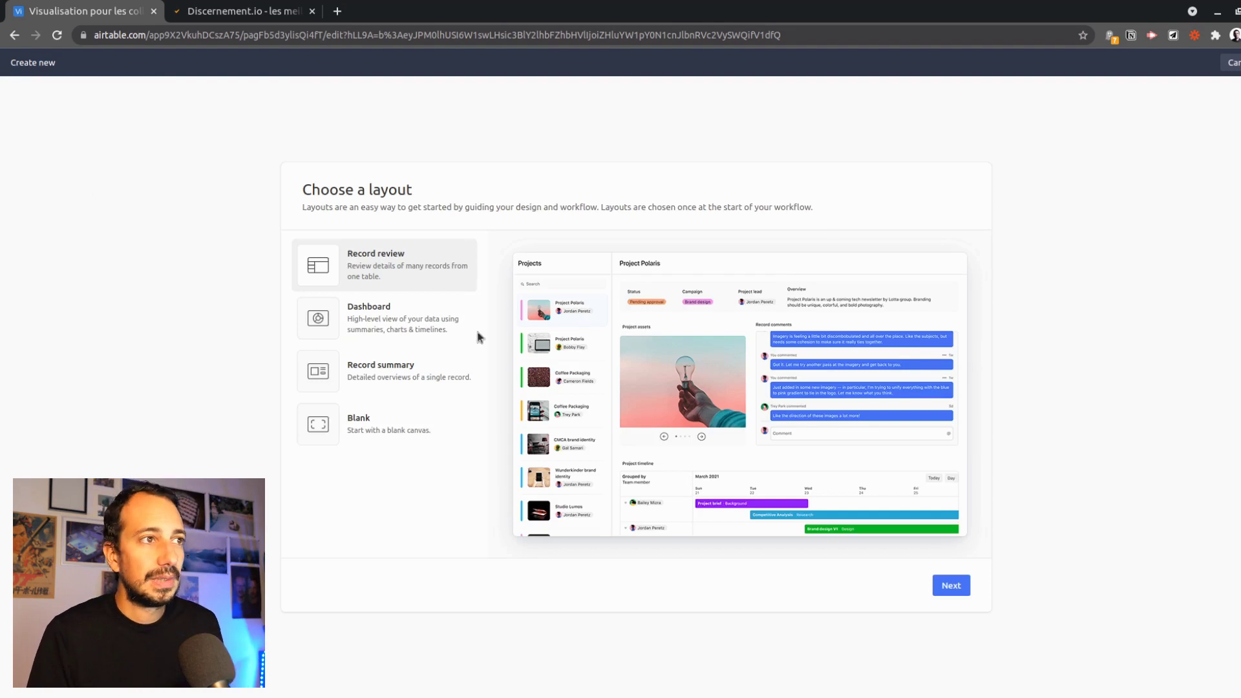
{"action": "left_click", "coordinate": [950, 585]}
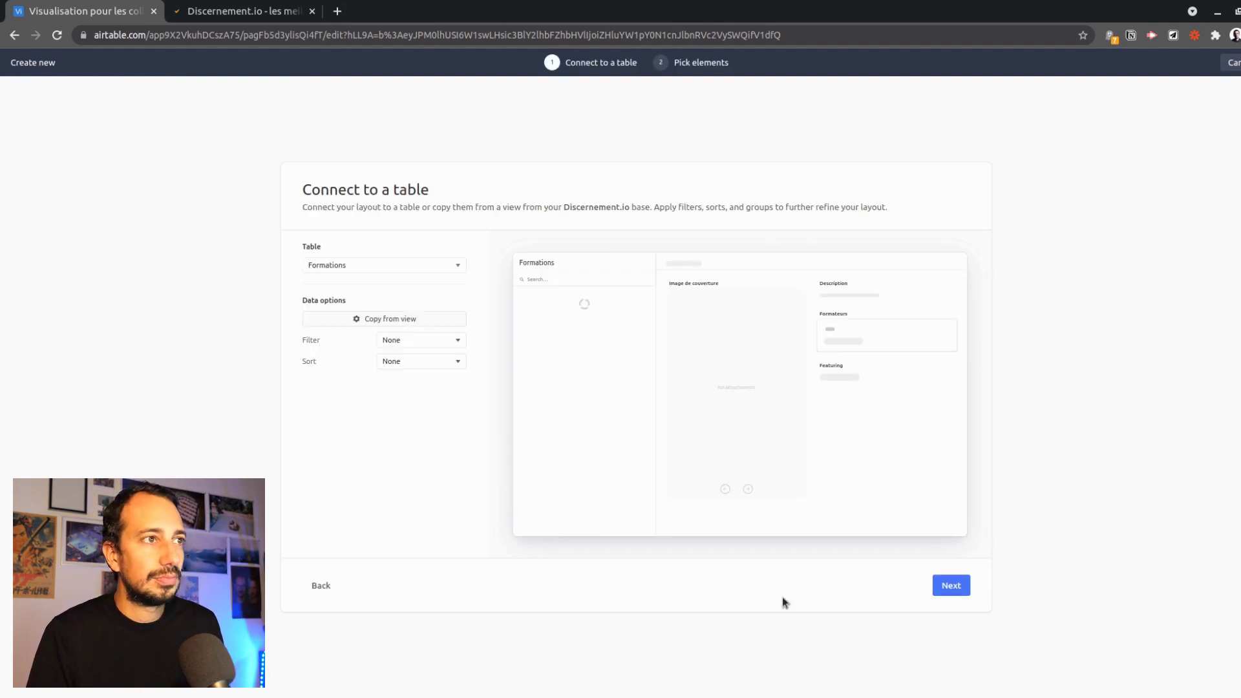
{"action": "left_click", "coordinate": [960, 588]}
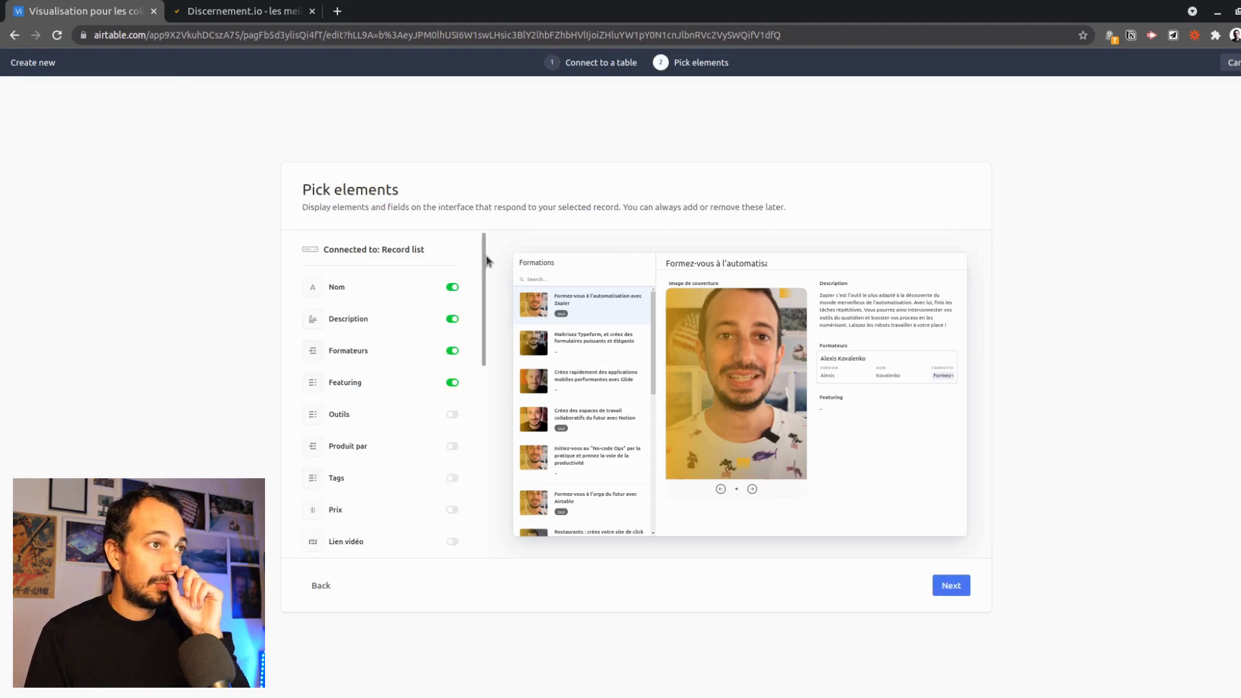
{"action": "left_click", "coordinate": [951, 585]}
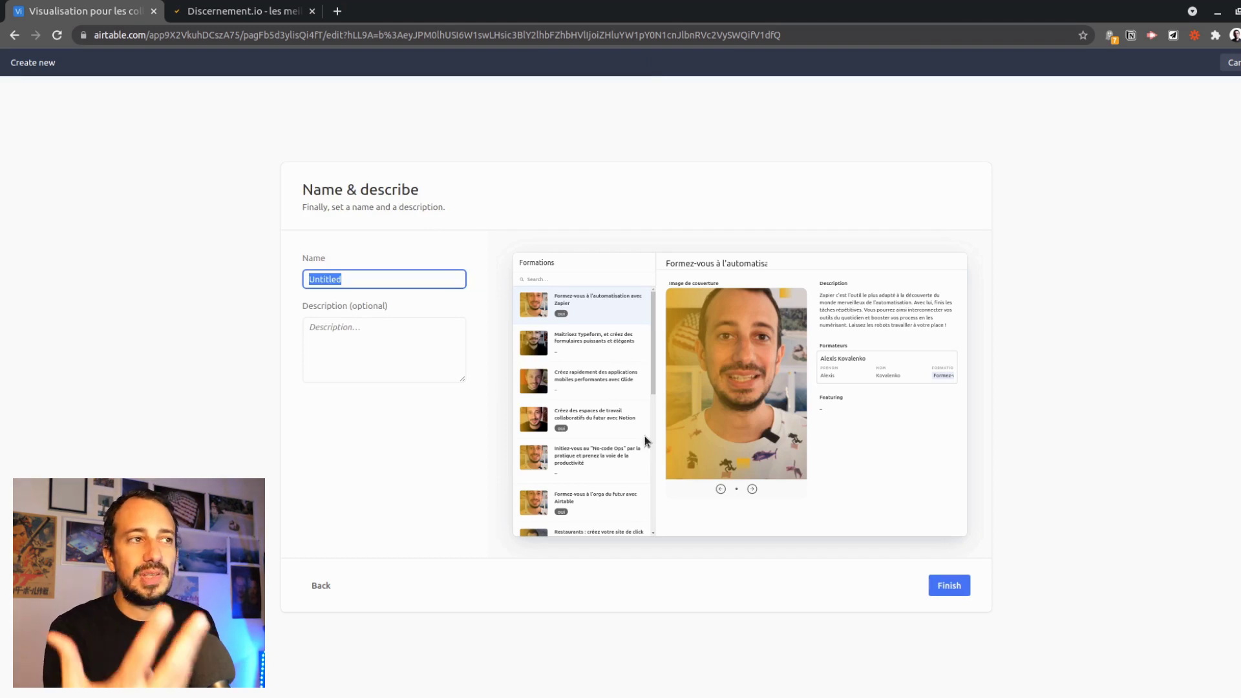
{"action": "type", "text": "Vue des formations"}
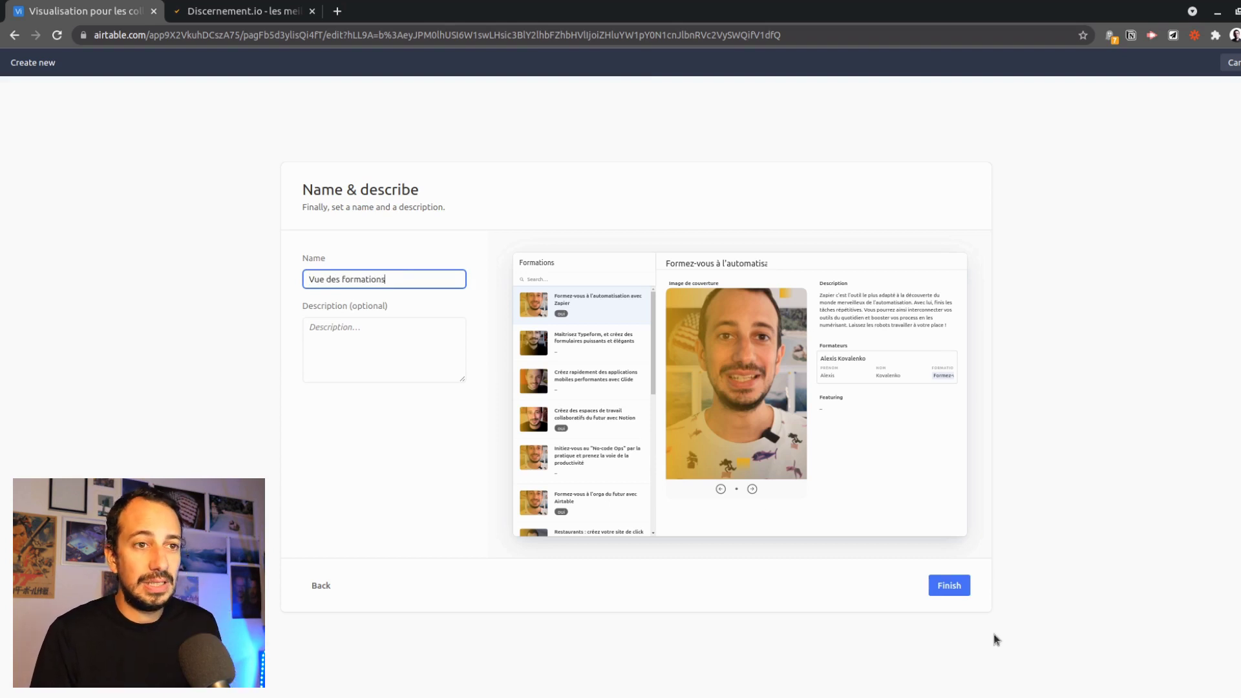
{"action": "left_click", "coordinate": [949, 585]}
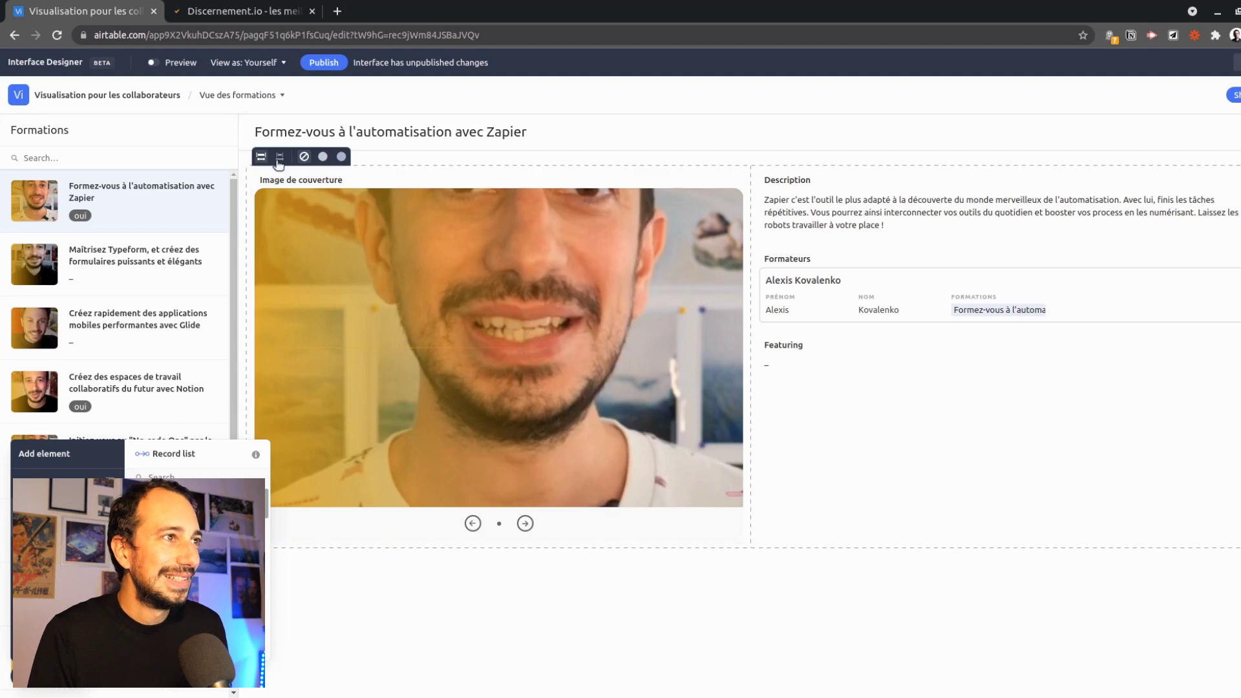
Make the Image de couverture element on the Vue des formations page editable.
{"action": "left_click", "coordinate": [489, 252]}
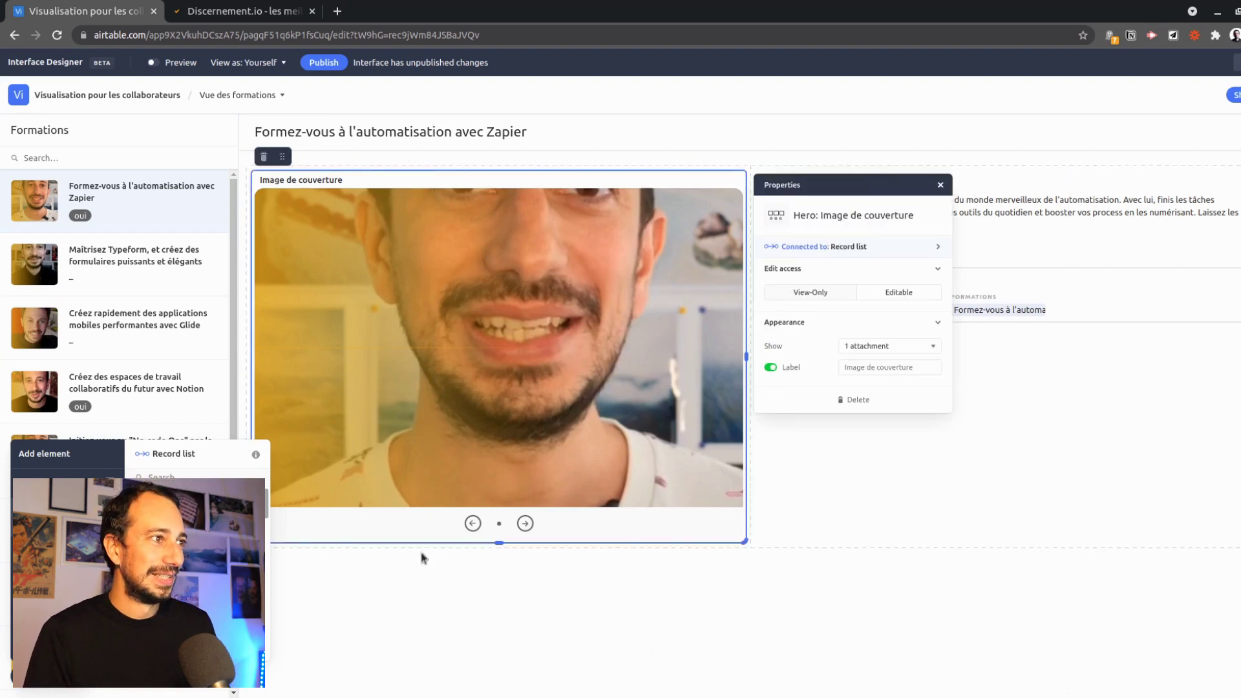
{"action": "left_click", "coordinate": [144, 352]}
{"action": "left_click", "coordinate": [142, 350]}
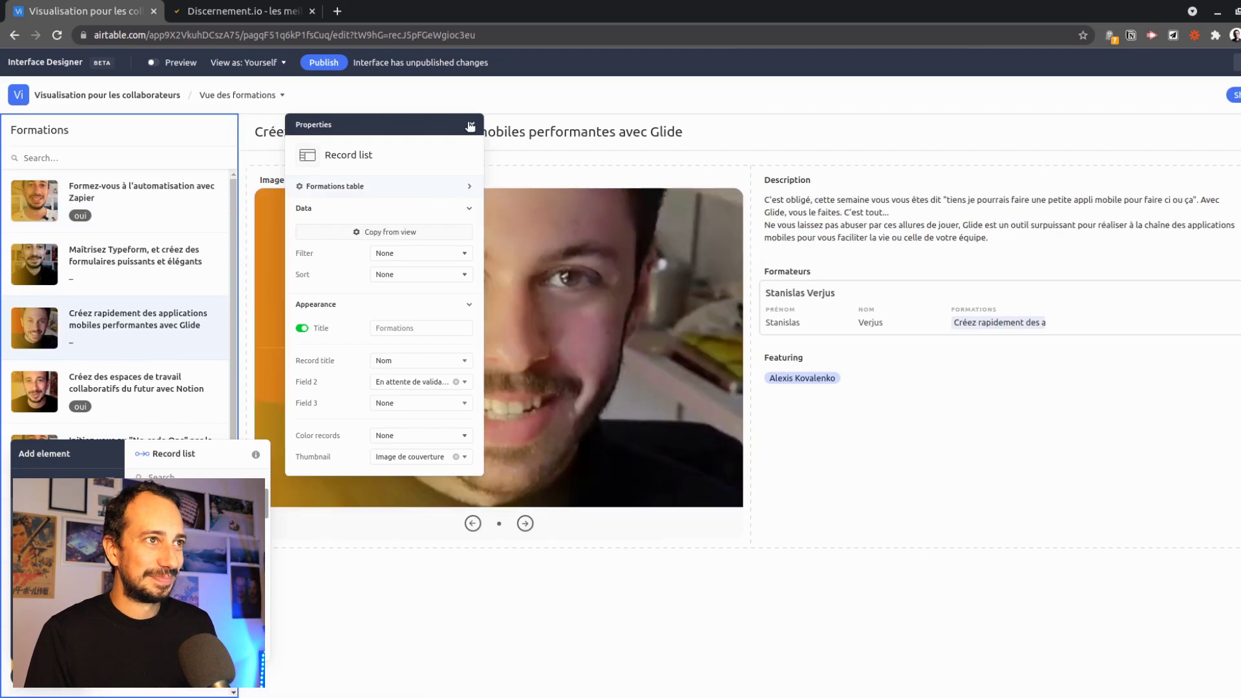
{"action": "left_click", "coordinate": [469, 126]}
{"action": "left_click", "coordinate": [670, 496]}
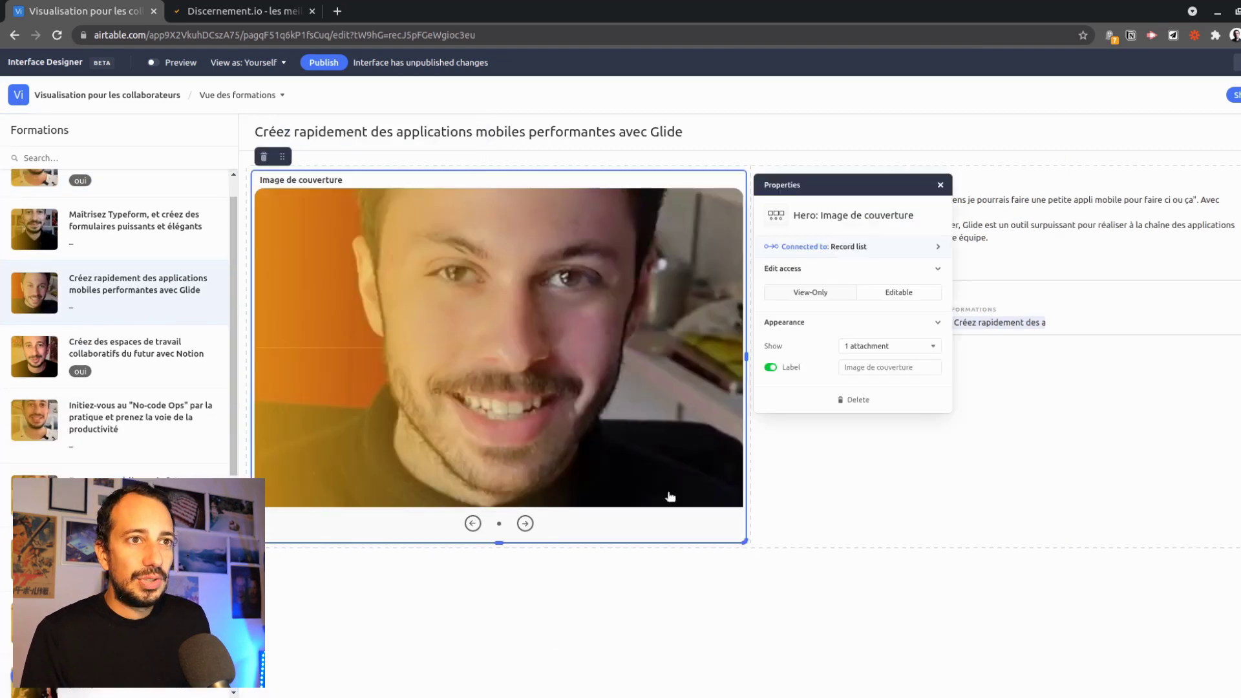
{"action": "left_click", "coordinate": [904, 296]}
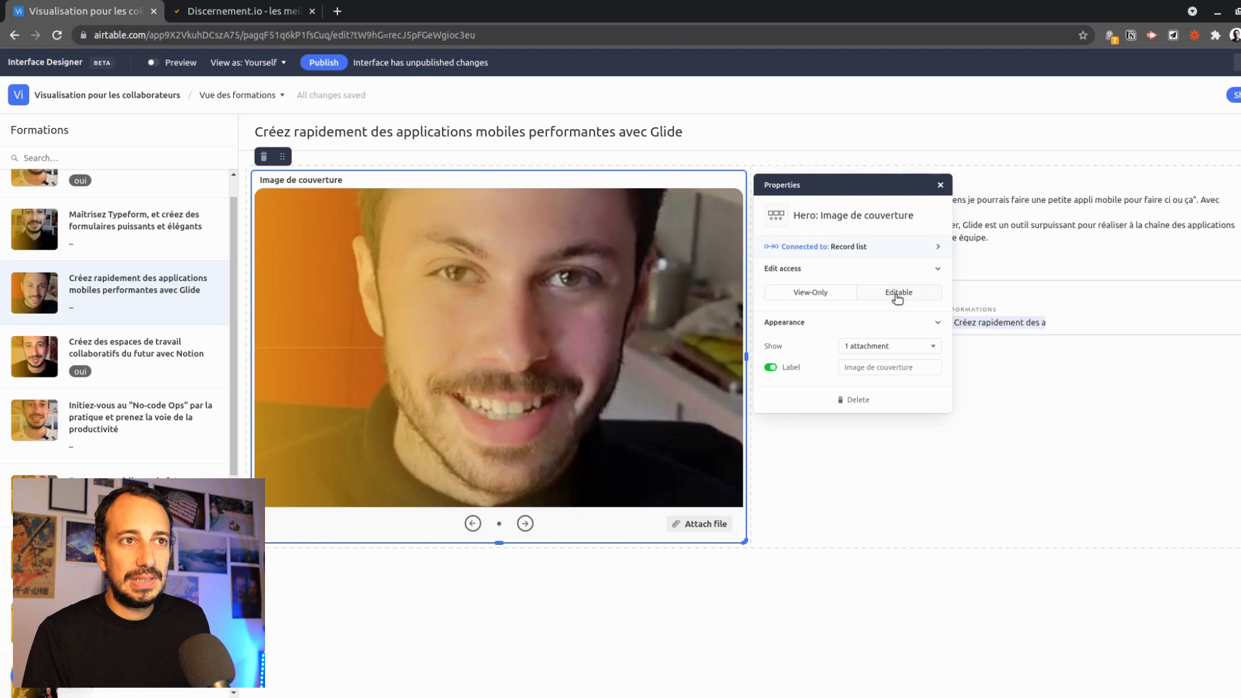
{"action": "left_click", "coordinate": [692, 646]}
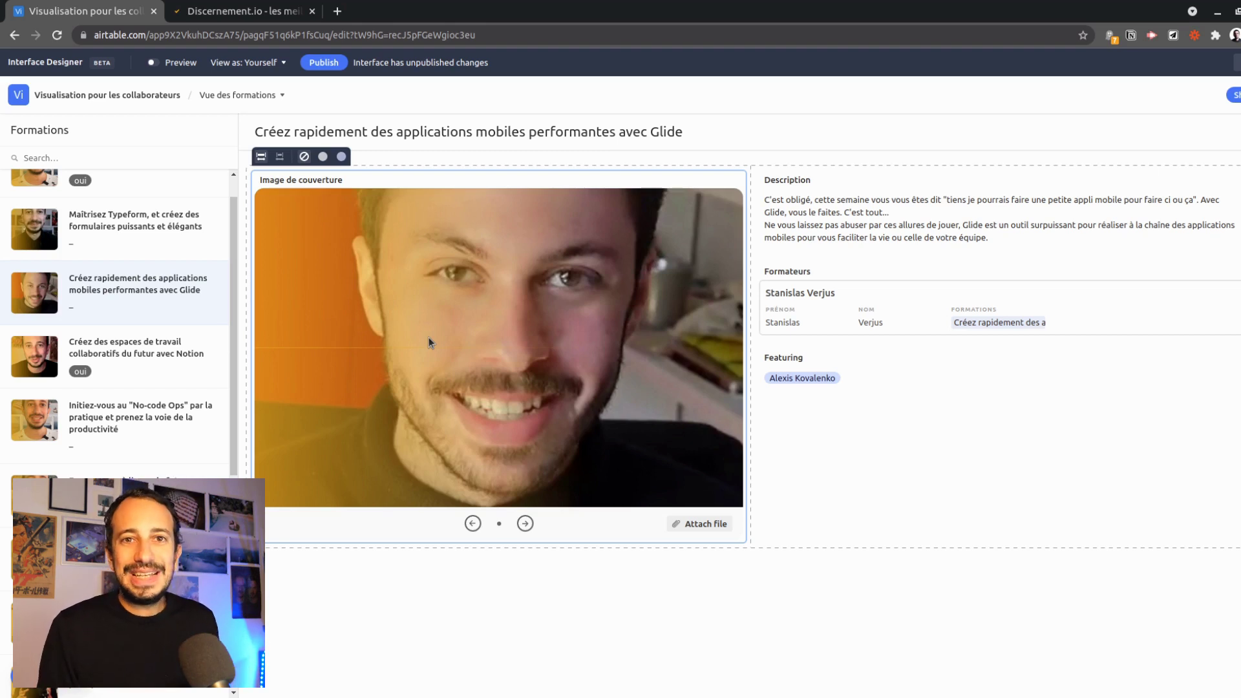
Preview the Vue des formations page and browse several records in the Formations list, including the Notion, Adalo and Formation INIT ones.
{"action": "left_click", "coordinate": [20, 95]}
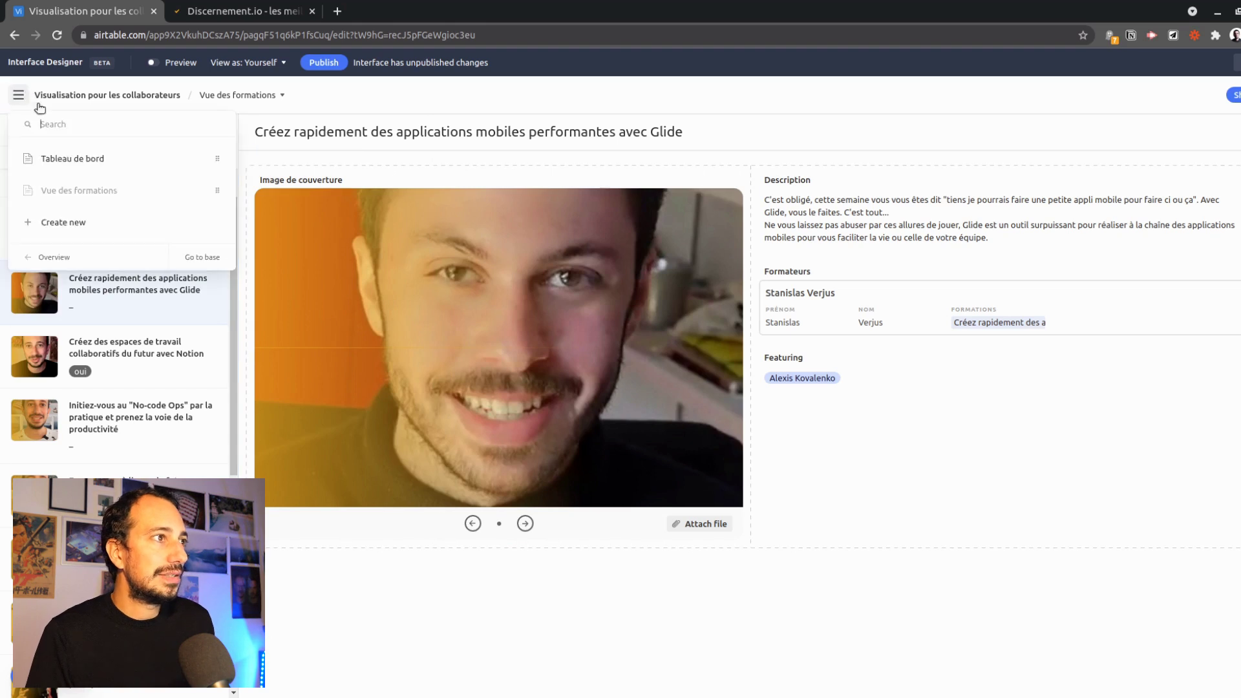
{"action": "left_click", "coordinate": [489, 659]}
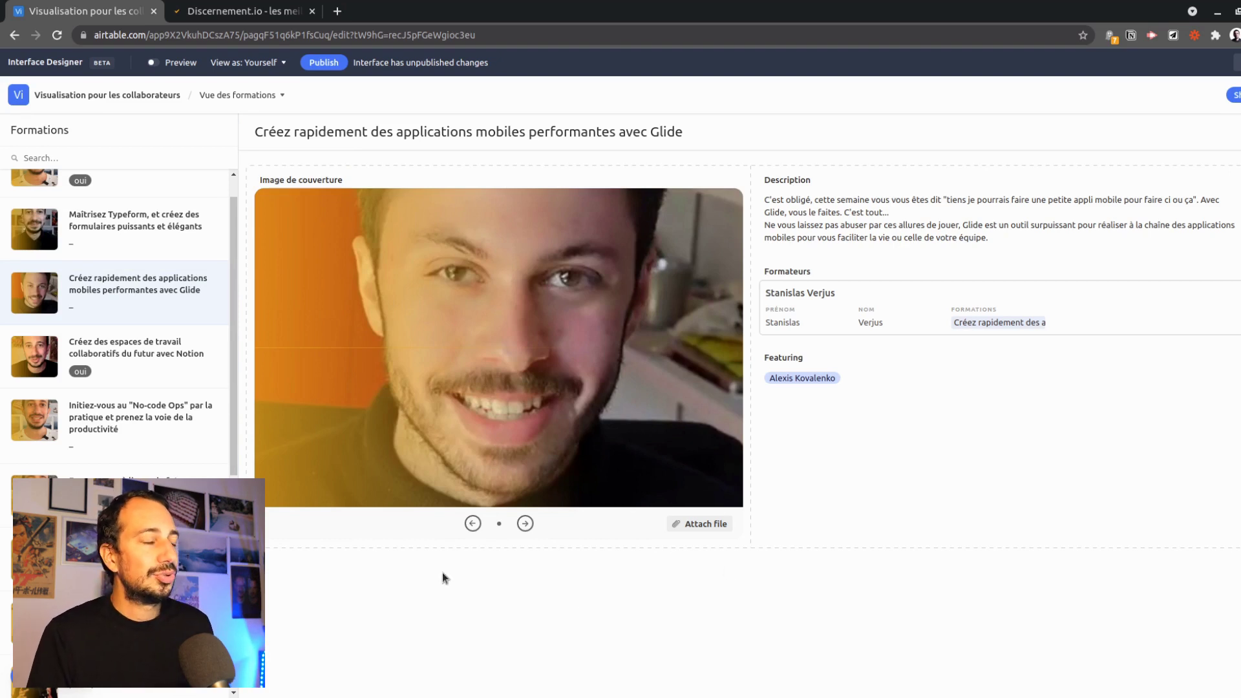
{"action": "left_click", "coordinate": [177, 357]}
{"action": "left_click", "coordinate": [173, 62]}
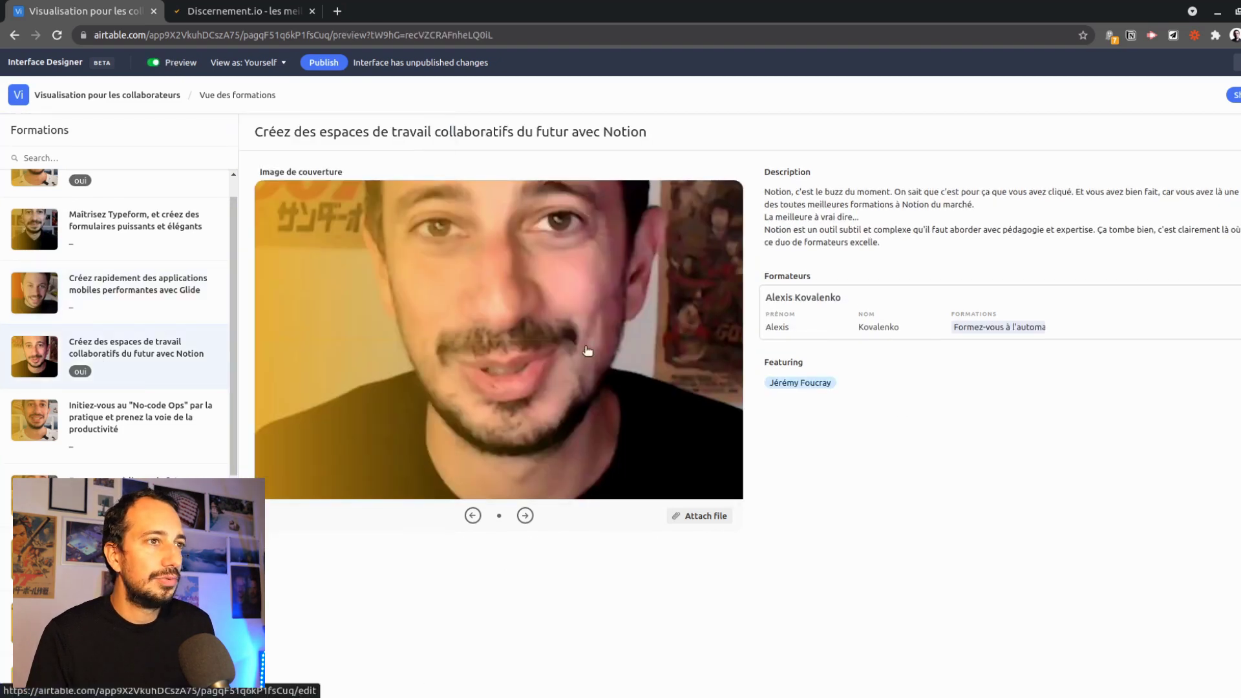
{"action": "left_click", "coordinate": [105, 287]}
{"action": "left_click", "coordinate": [110, 446]}
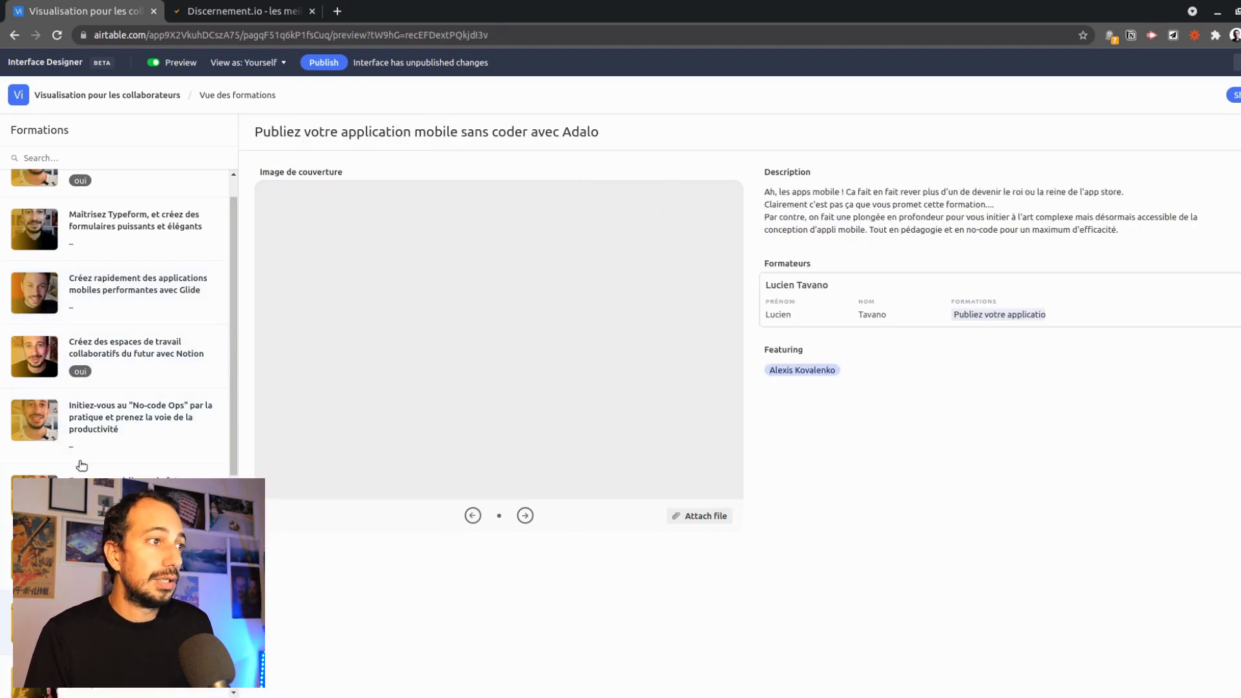
{"action": "scroll", "coordinate": [80, 467], "scroll_direction": "down", "scroll_amount": 6}
{"action": "left_click", "coordinate": [84, 600]}
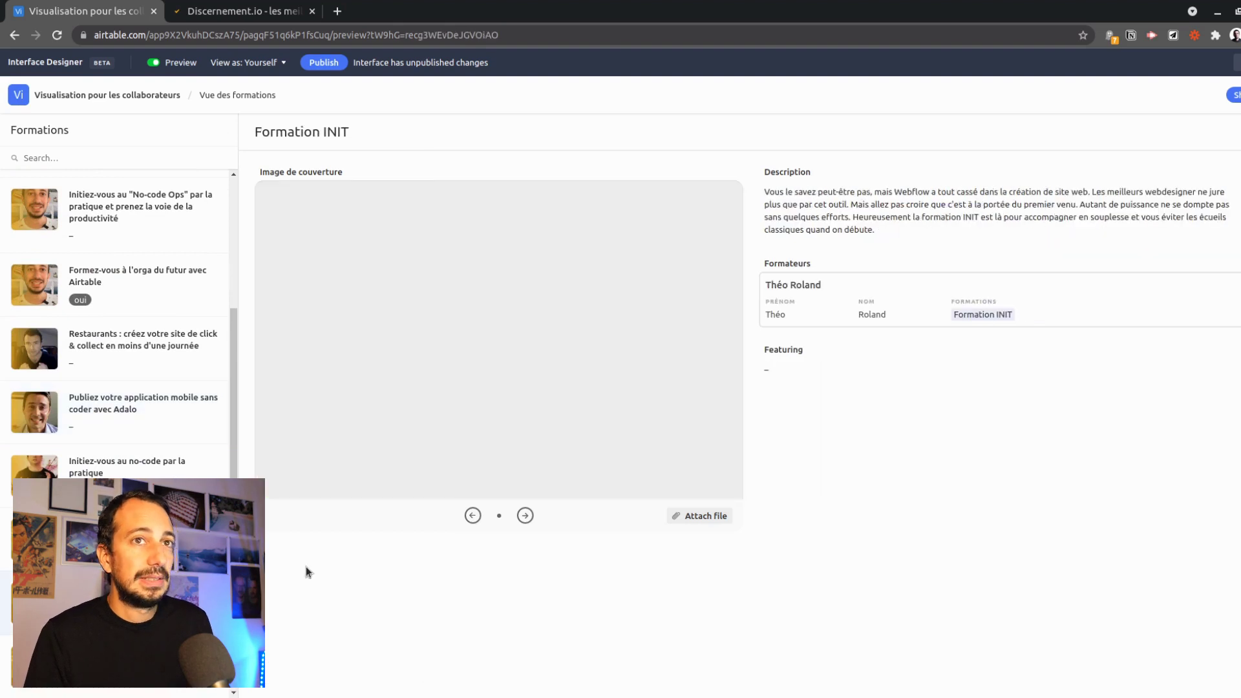
Test the preview's navigation between the interface Overview, Vue des formations and Tableau de bord, ending on Vue des formations.
{"action": "left_click", "coordinate": [18, 95]}
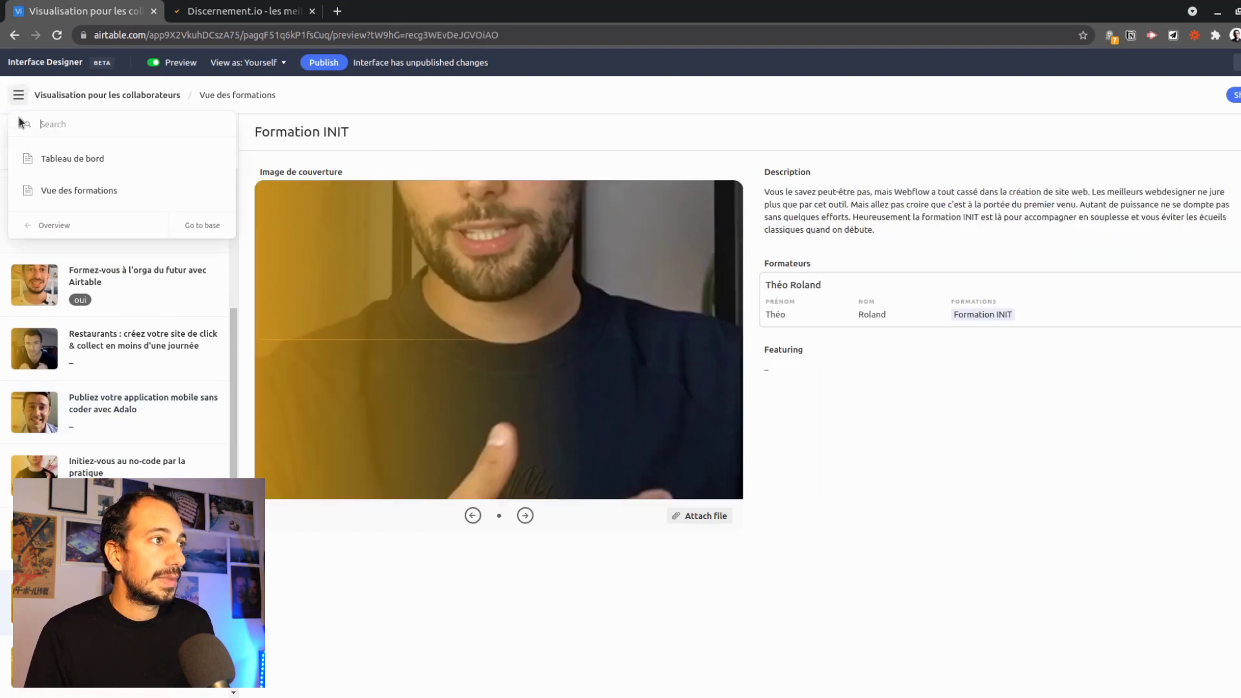
{"action": "left_click", "coordinate": [97, 226]}
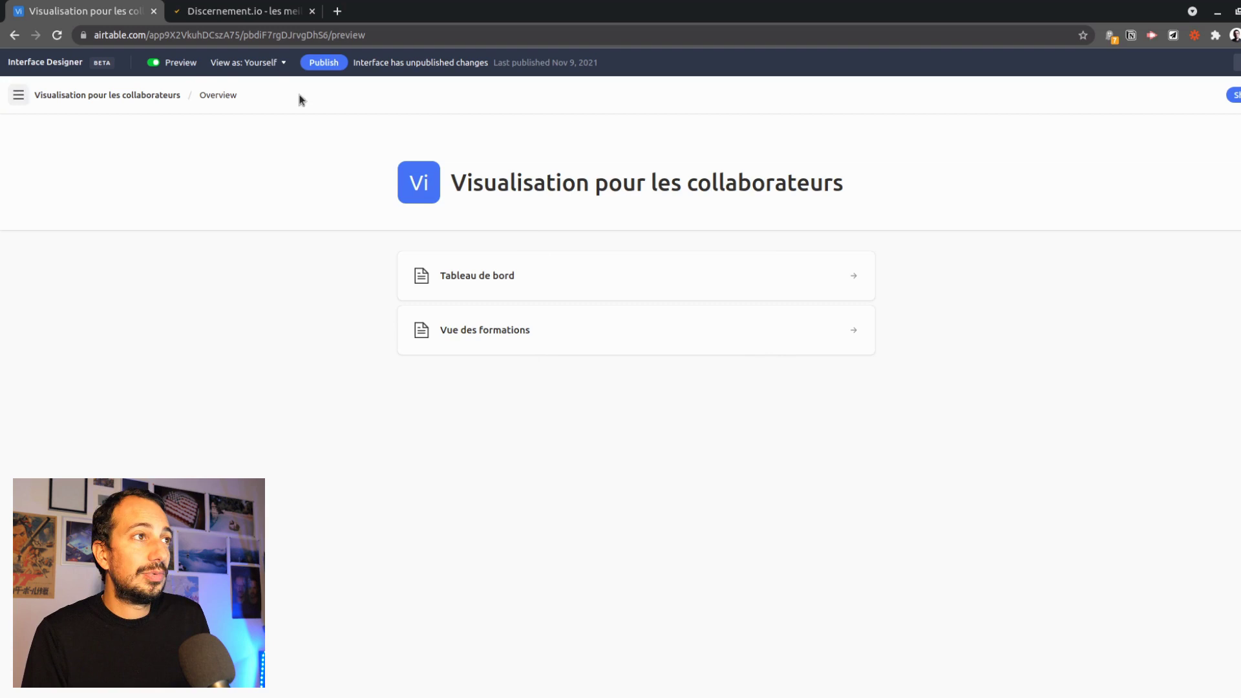
{"action": "left_click", "coordinate": [619, 334]}
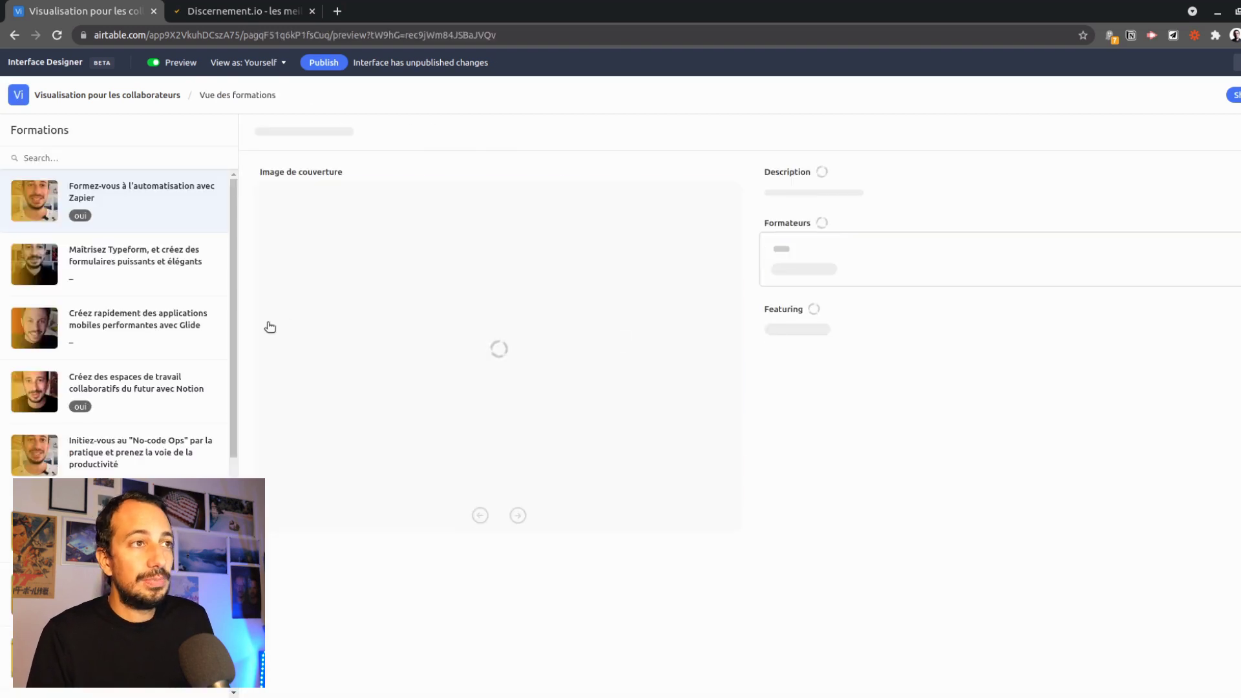
{"action": "left_click", "coordinate": [14, 35]}
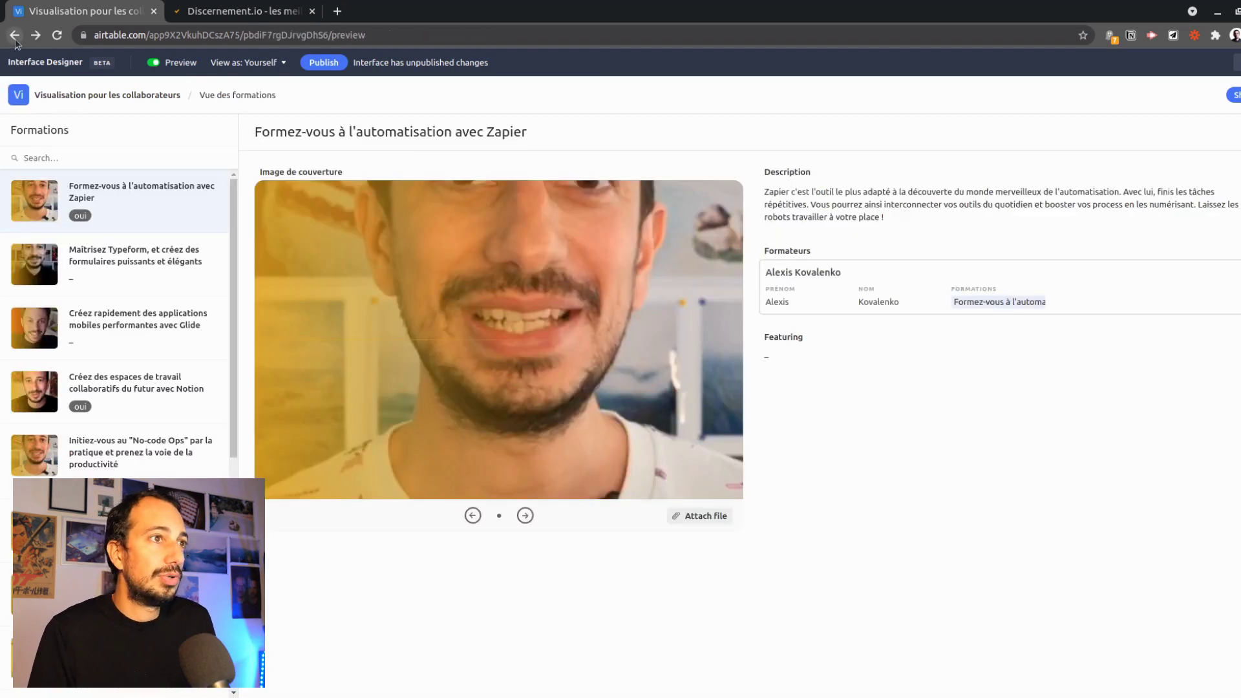
{"action": "left_click", "coordinate": [459, 253]}
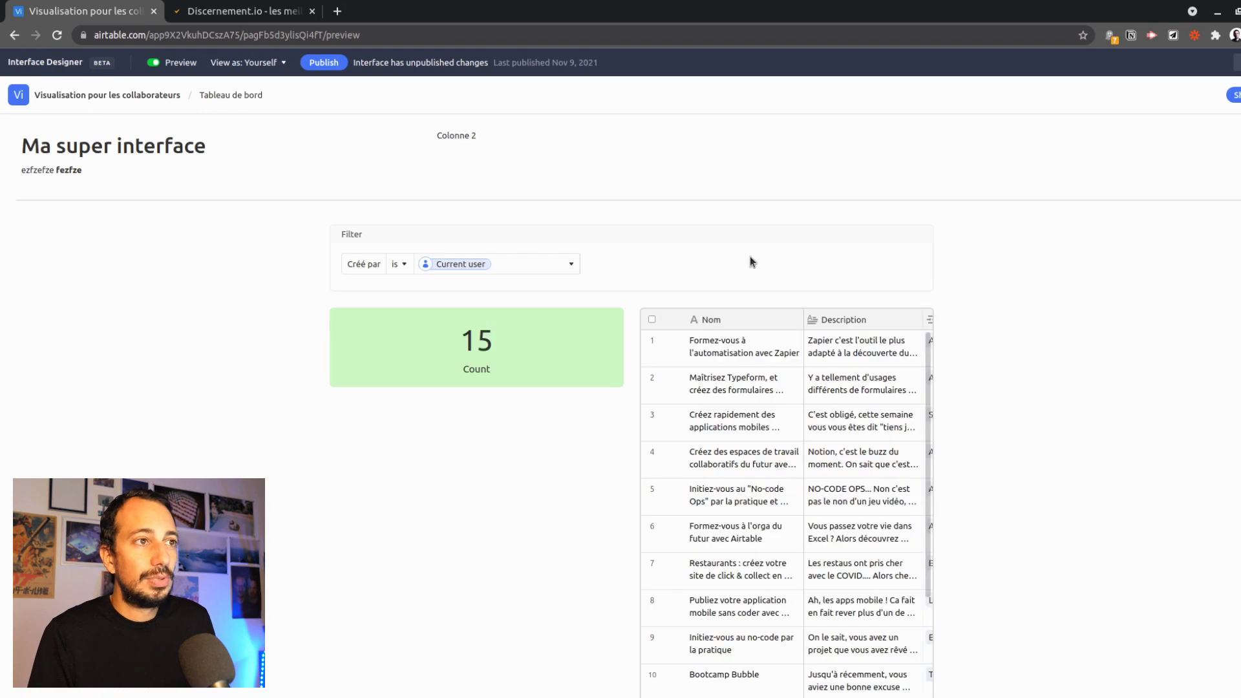
{"action": "left_click", "coordinate": [507, 267]}
{"action": "left_click", "coordinate": [499, 226]}
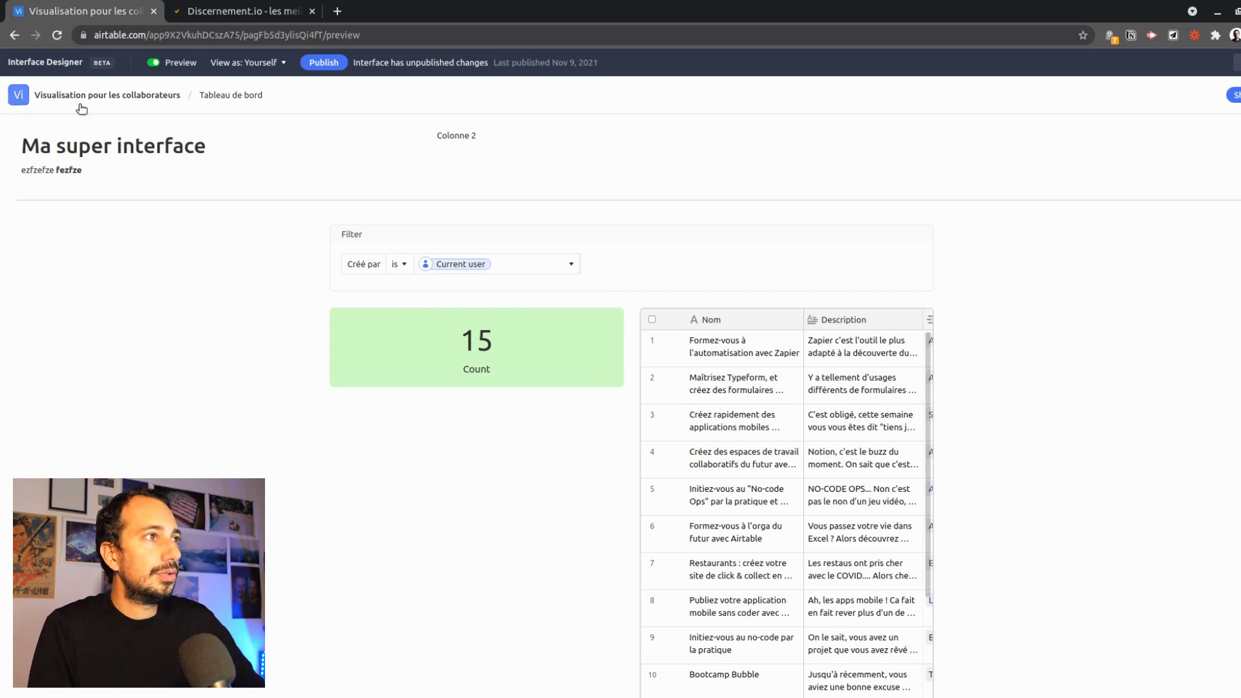
{"action": "left_click", "coordinate": [20, 95]}
{"action": "left_click", "coordinate": [79, 190]}
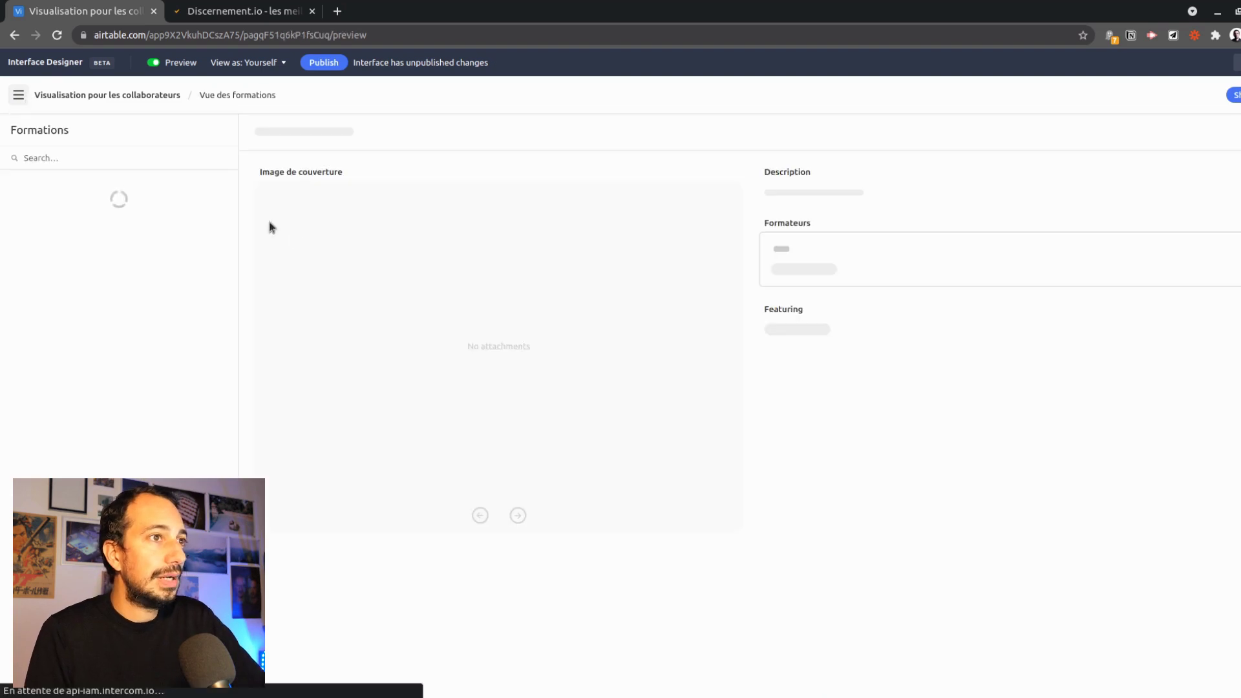
View the linked Formateurs record and the full-size cover image of the Zapier formation, closing each one.
{"action": "left_click", "coordinate": [928, 261]}
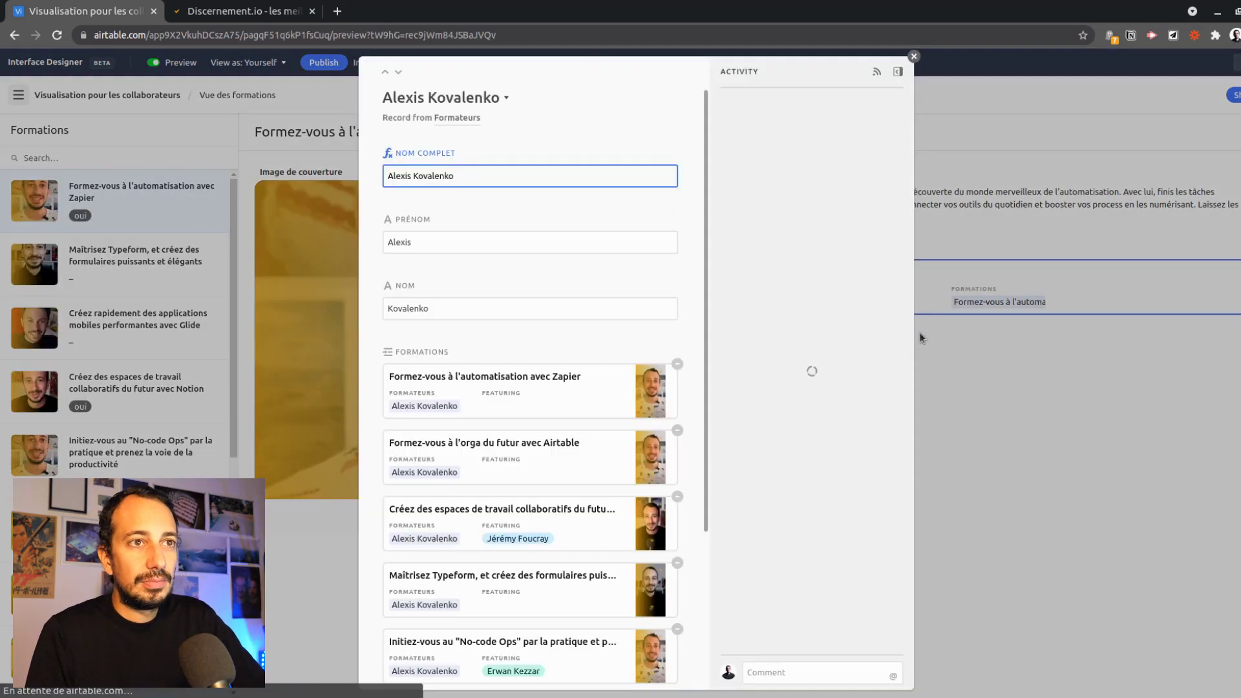
{"action": "left_click", "coordinate": [913, 57]}
{"action": "left_click", "coordinate": [847, 277]}
{"action": "scroll", "coordinate": [668, 313], "scroll_direction": "up", "scroll_amount": 5}
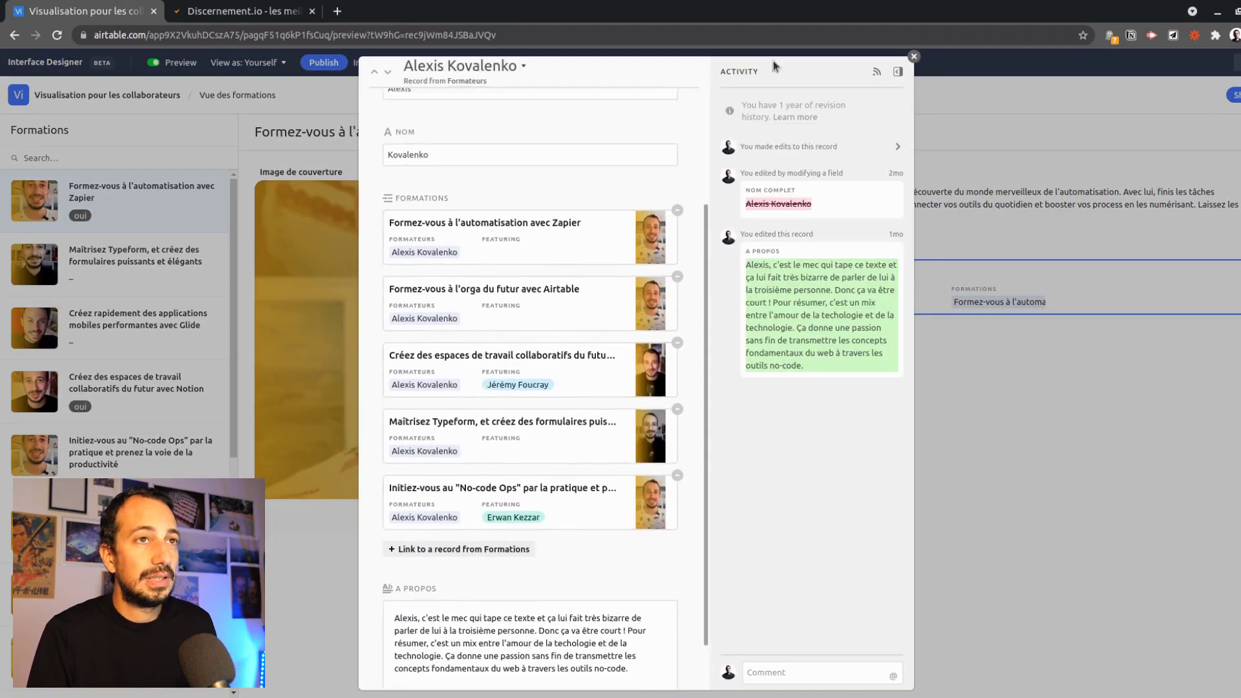
{"action": "left_click", "coordinate": [913, 57]}
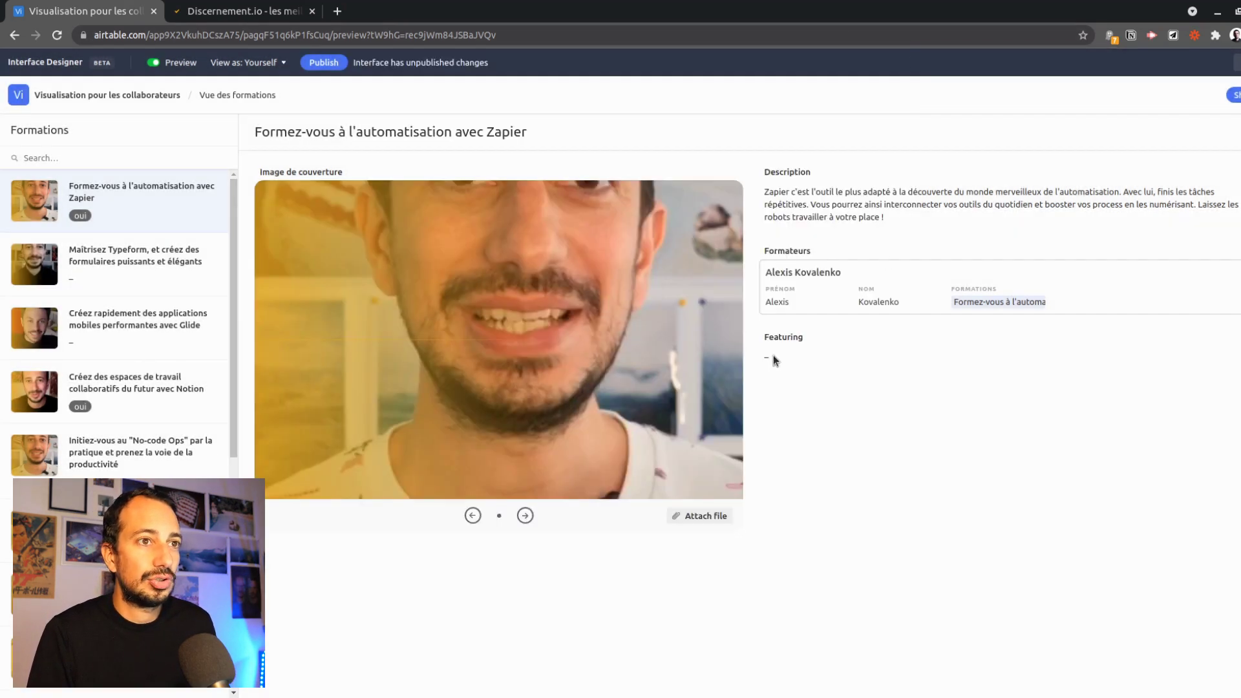
{"action": "left_click", "coordinate": [647, 396]}
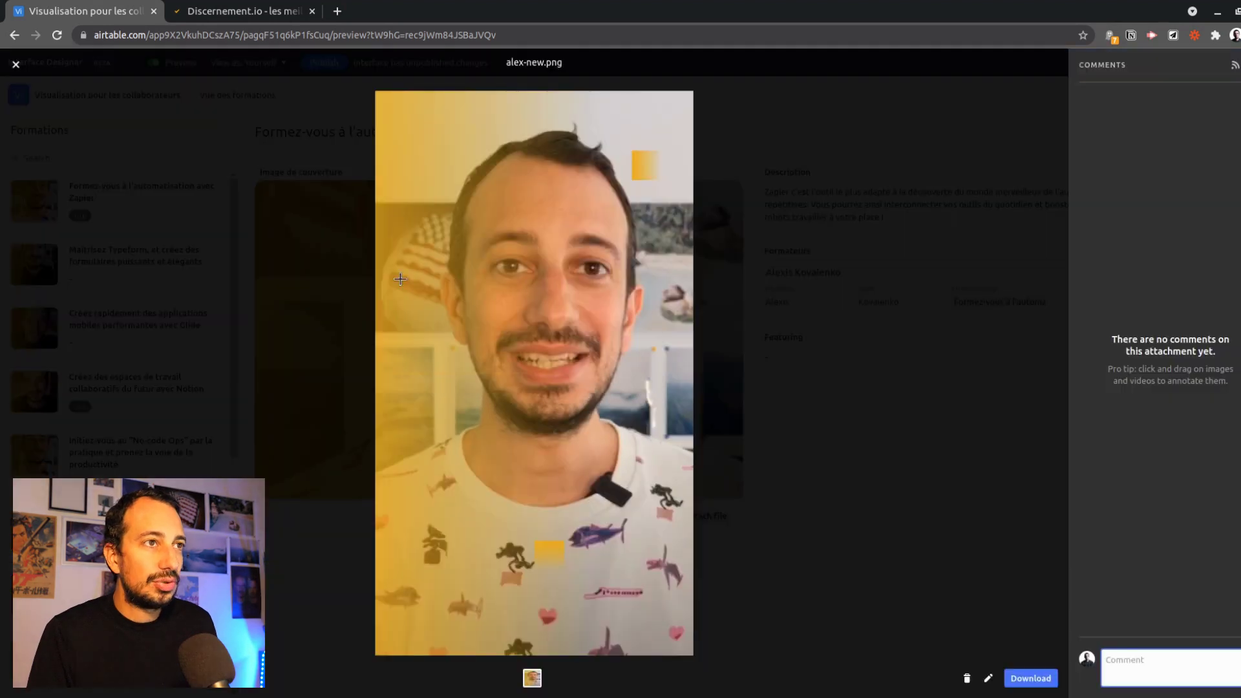
{"action": "left_click", "coordinate": [267, 214]}
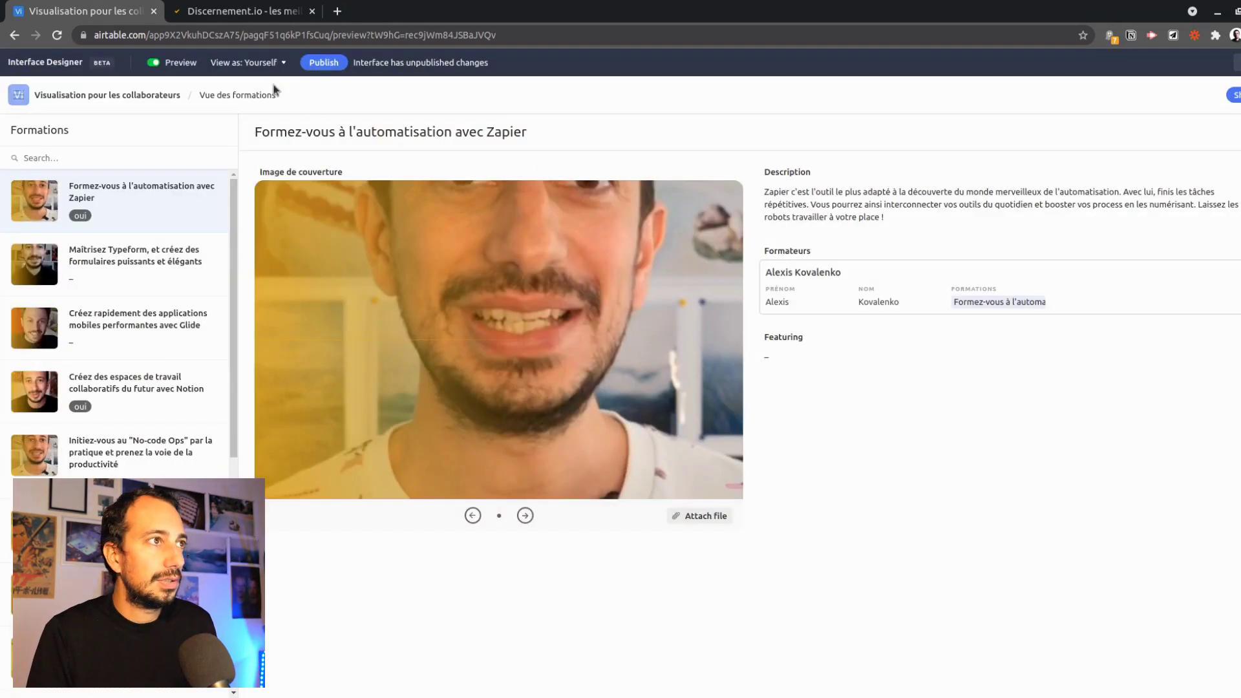
Return to editing the Vue des formations page and make its Description field editable.
{"action": "left_click", "coordinate": [153, 62]}
{"action": "left_click", "coordinate": [852, 212]}
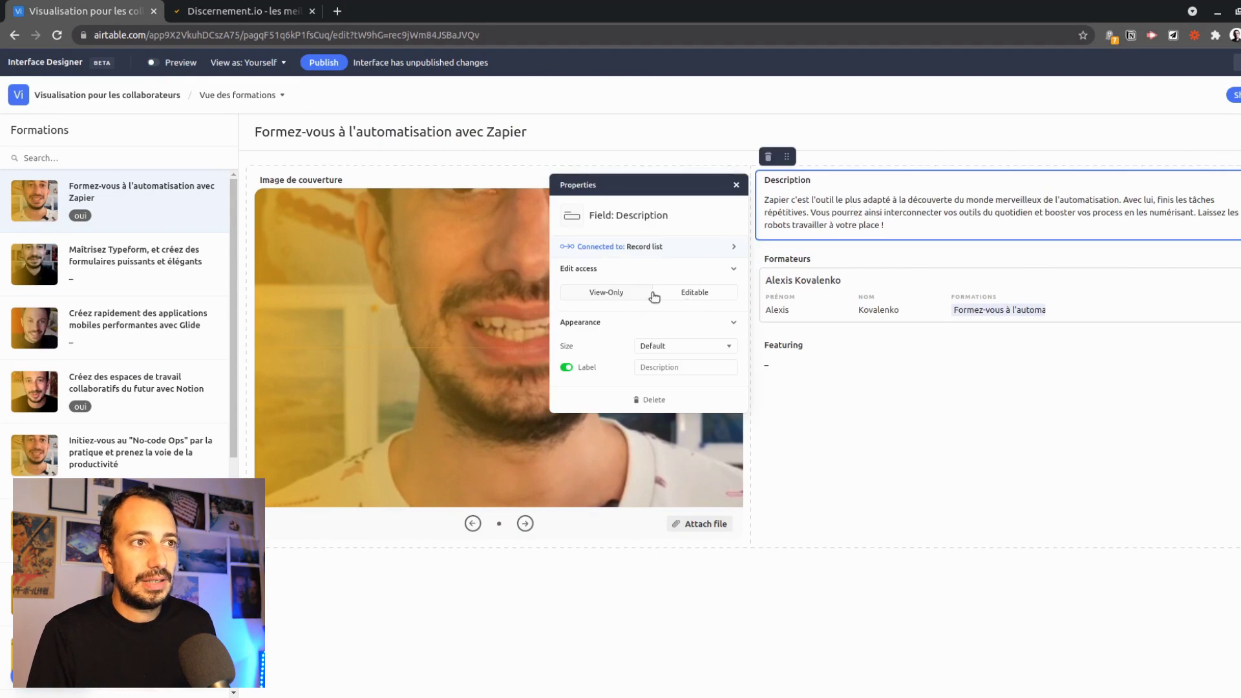
{"action": "left_click", "coordinate": [711, 297]}
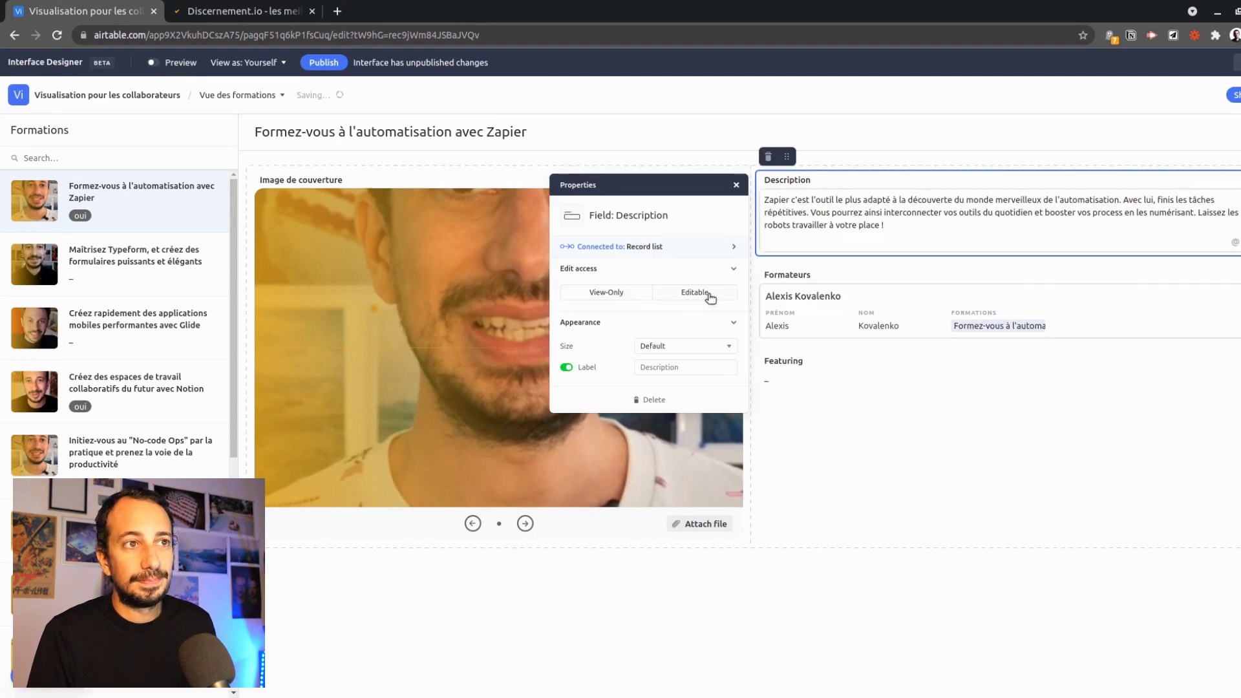
{"action": "left_click", "coordinate": [646, 297]}
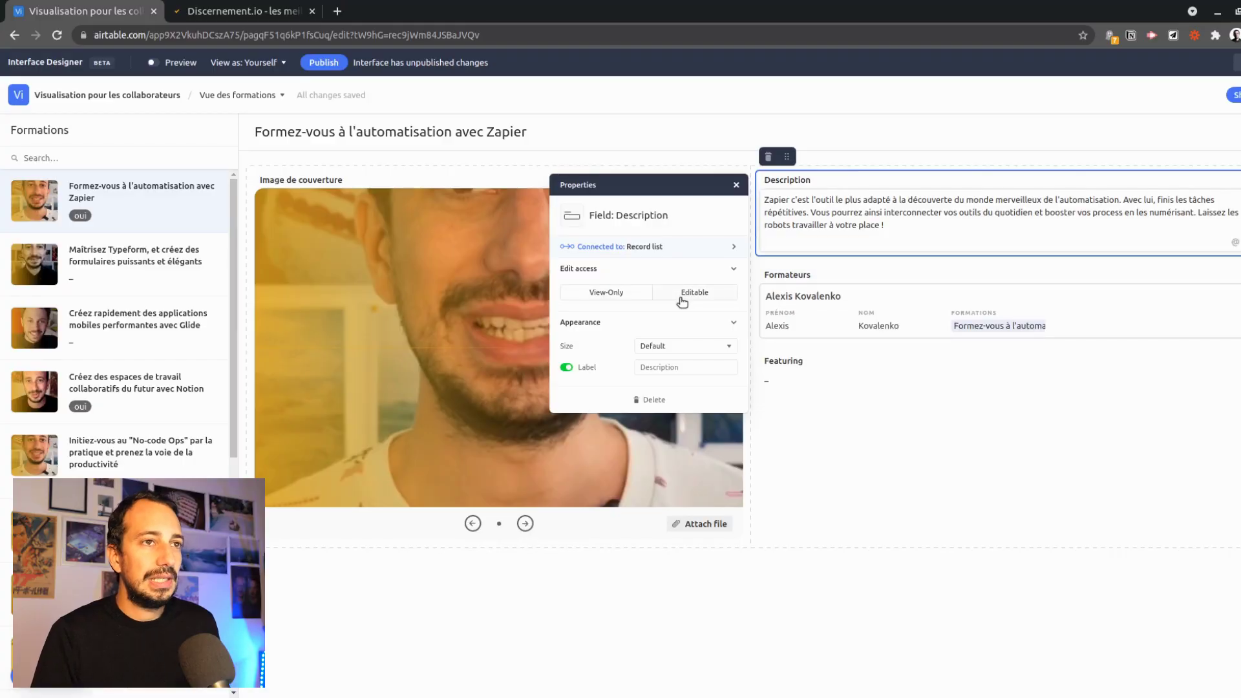
{"action": "left_click", "coordinate": [894, 493]}
Preview the page, try adding "rger" to the Zapier description, view the linked Formateurs record, and remove the added text.
{"action": "left_click", "coordinate": [155, 64]}
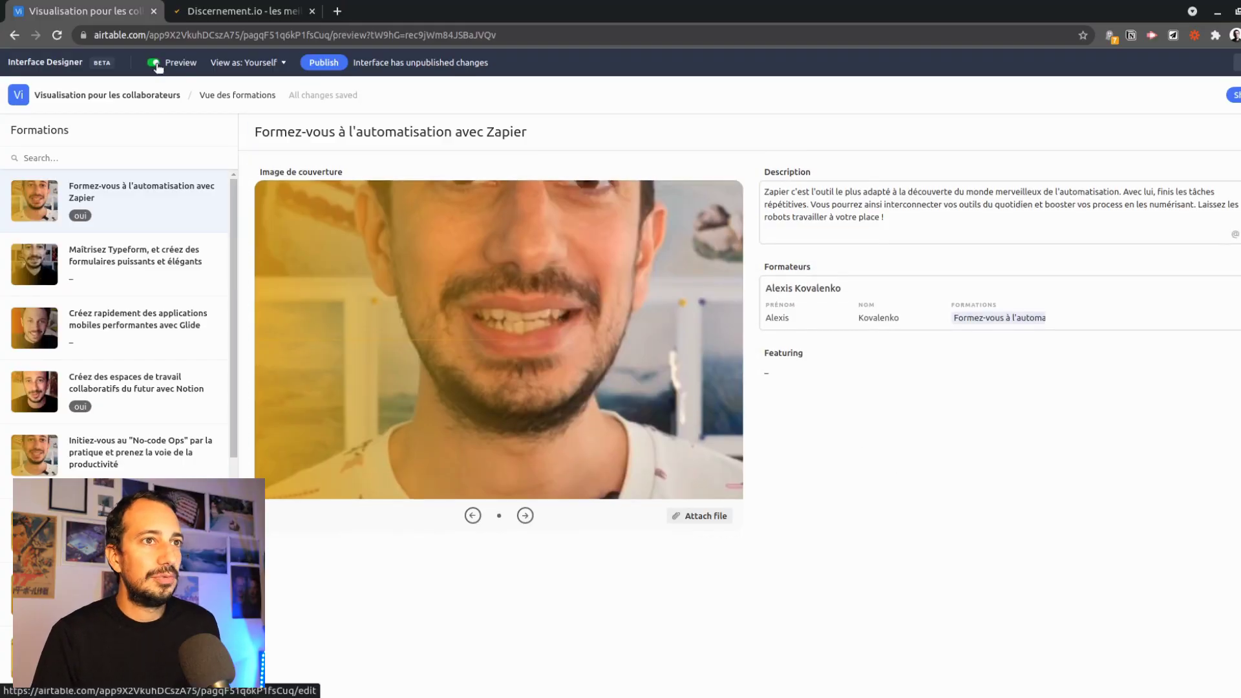
{"action": "left_click", "coordinate": [814, 241]}
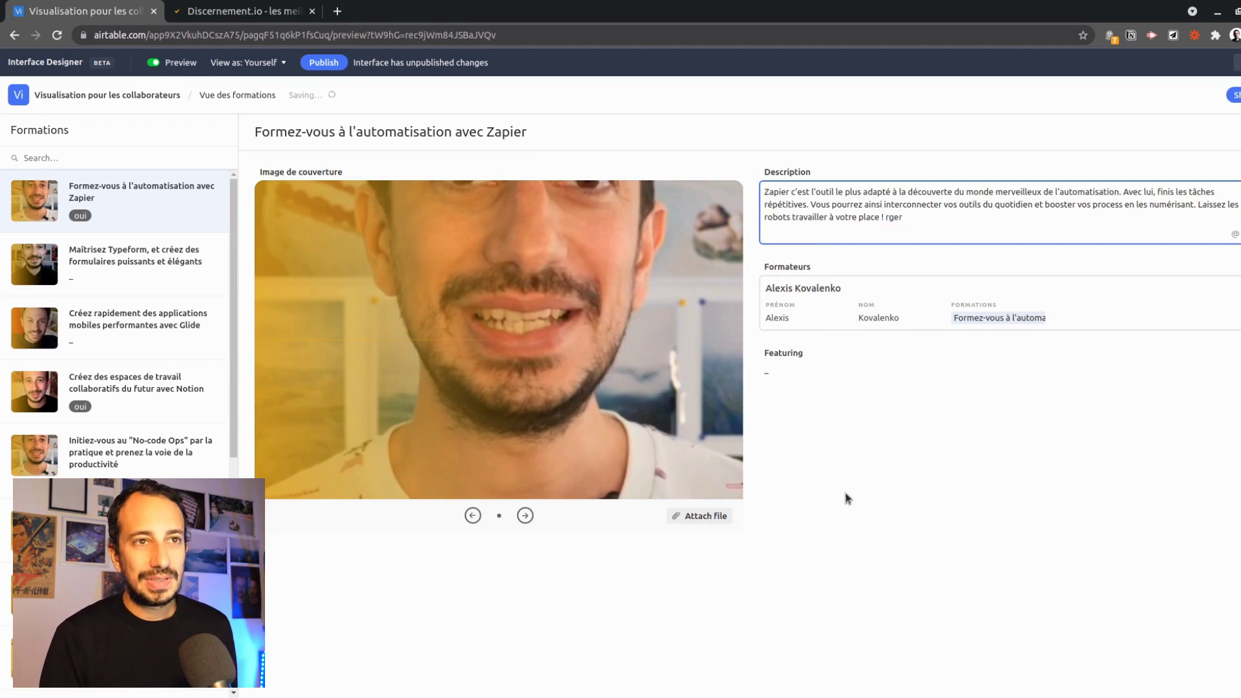
{"action": "left_click", "coordinate": [892, 296]}
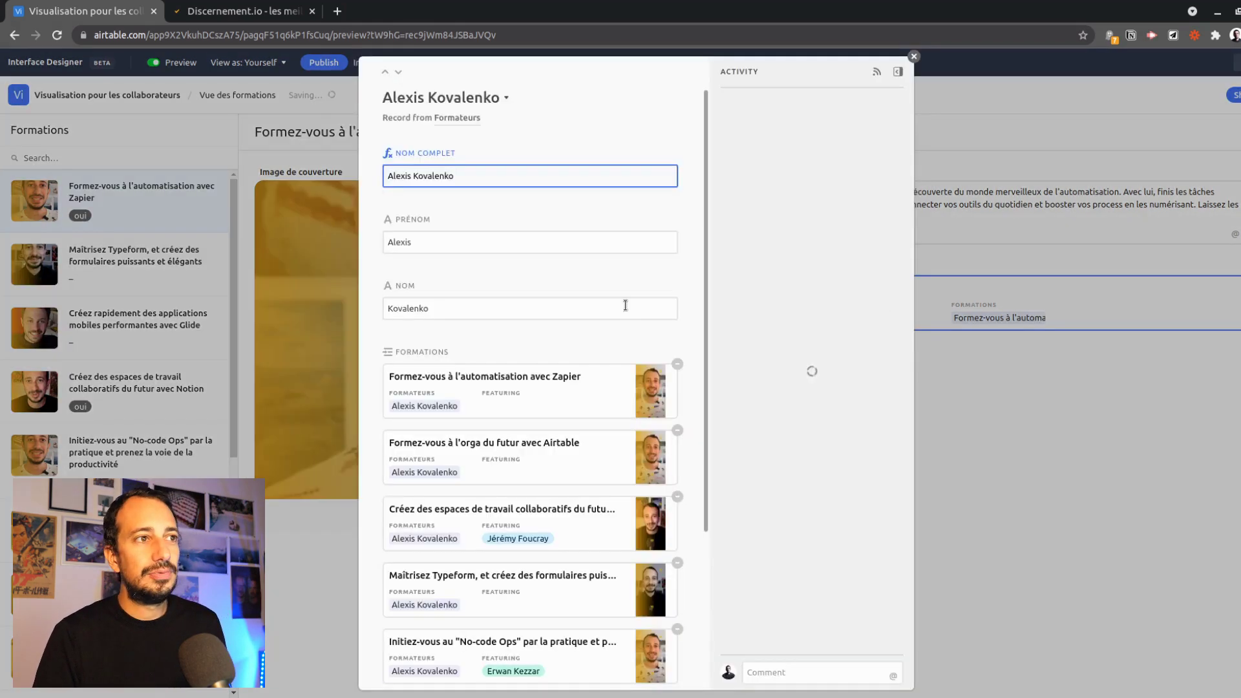
{"action": "scroll", "coordinate": [535, 327], "scroll_direction": "down", "scroll_amount": 3}
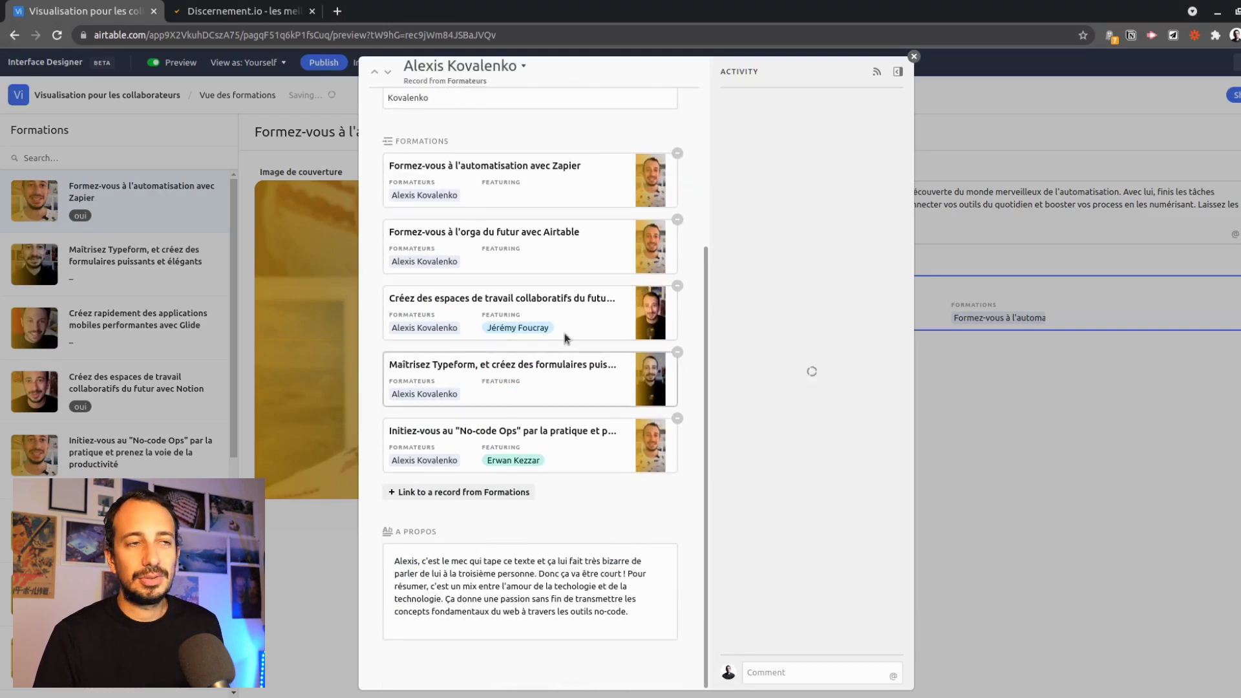
{"action": "left_click", "coordinate": [913, 57]}
{"action": "left_click", "coordinate": [958, 233]}
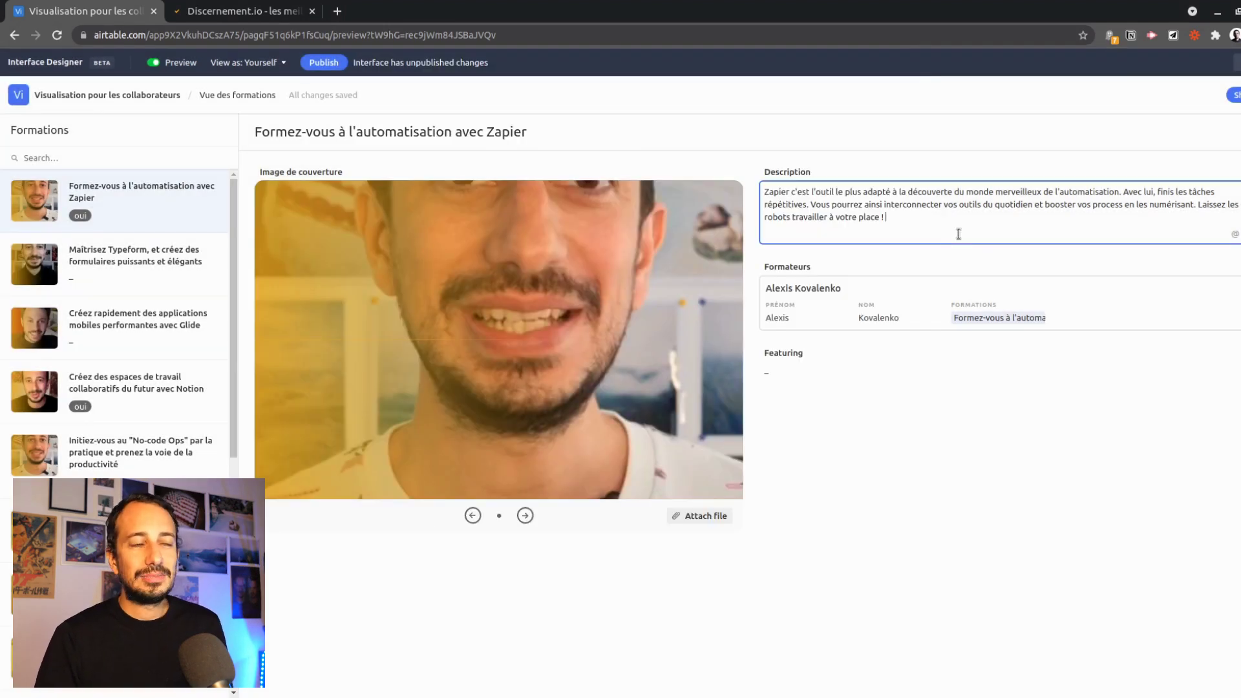